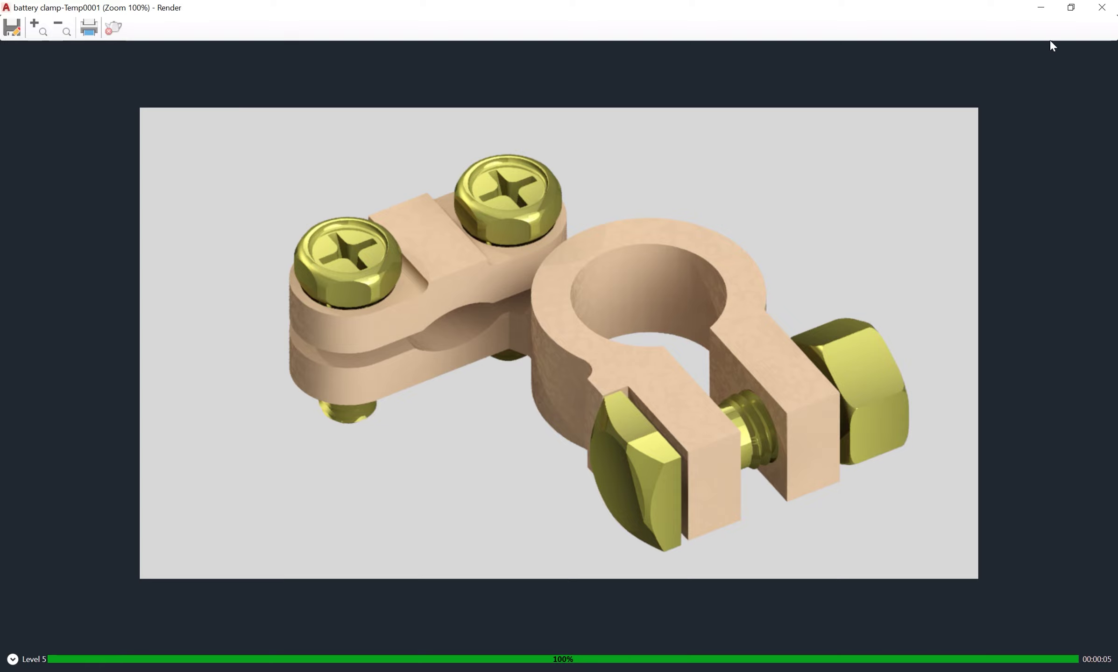
Restore the render preview to a smaller window and orbit the clamp model to a new angle
left_click(1071, 8)
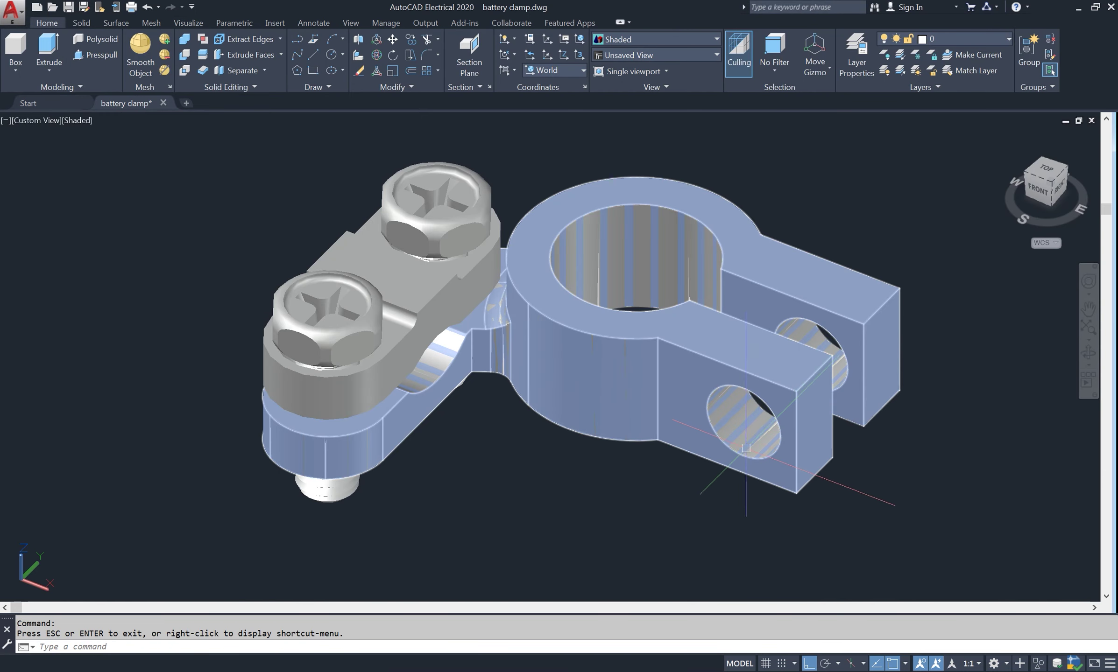
left_click_drag(745, 441, 751, 425)
left_click_drag(835, 369, 829, 348)
left_click_drag(812, 389, 806, 375)
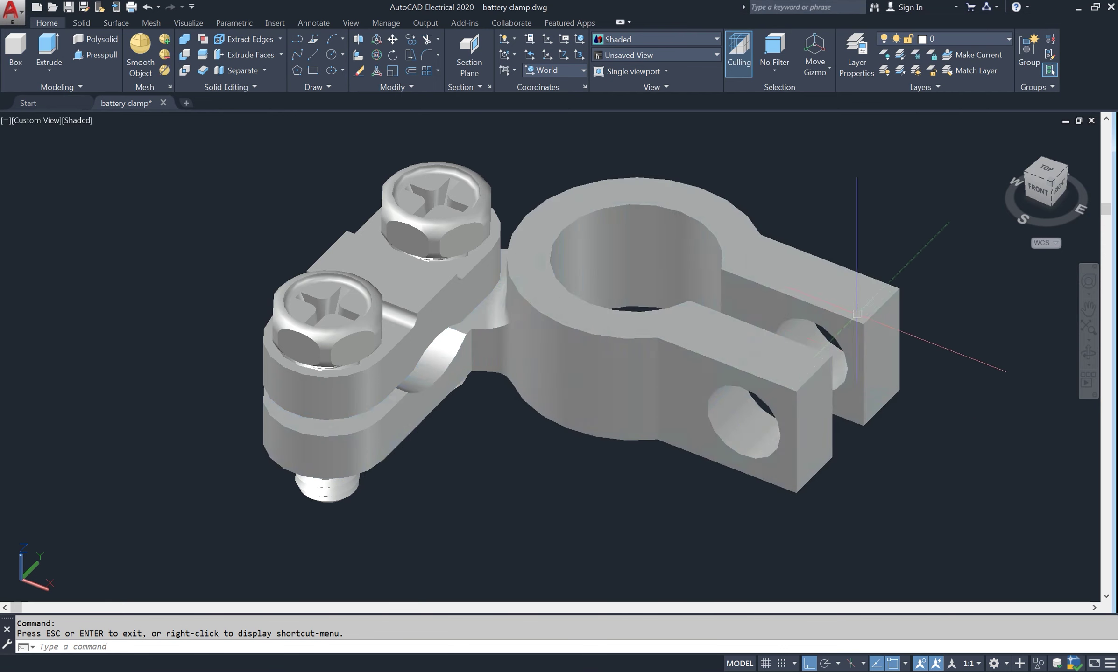
left_click_drag(982, 362, 1050, 355)
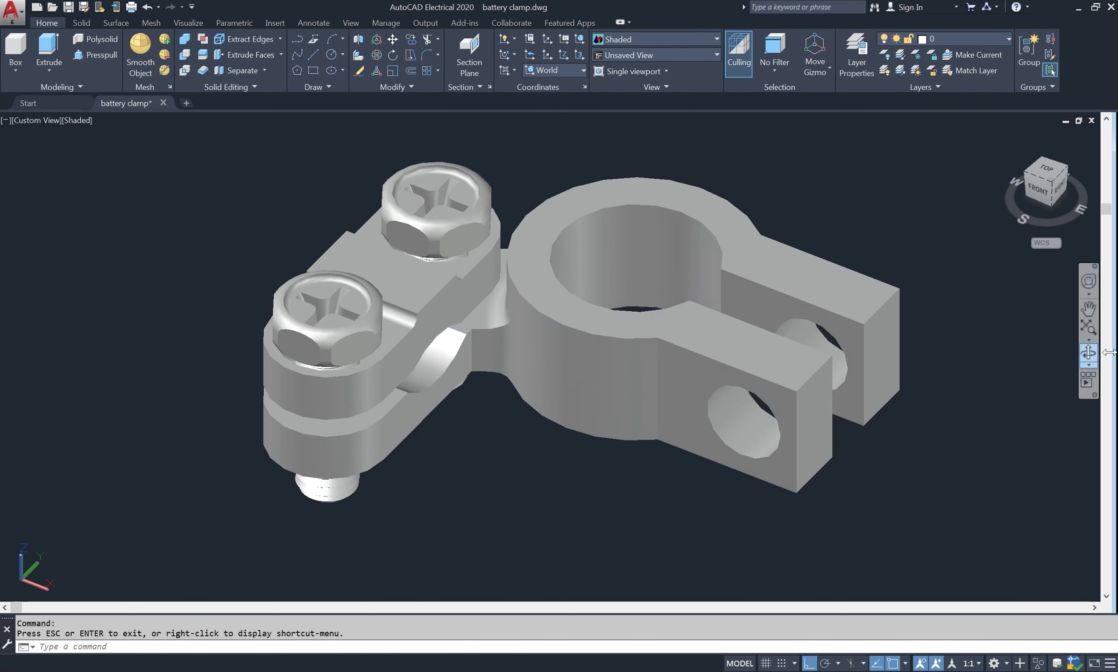
left_click(1088, 353)
mouse_move(784, 345)
left_mouse_down()
mouse_move(745, 343)
mouse_move(807, 353)
mouse_move(783, 265)
left_mouse_up()
Exit orbit and set the UCS to the Front preset plane
right_click(847, 178)
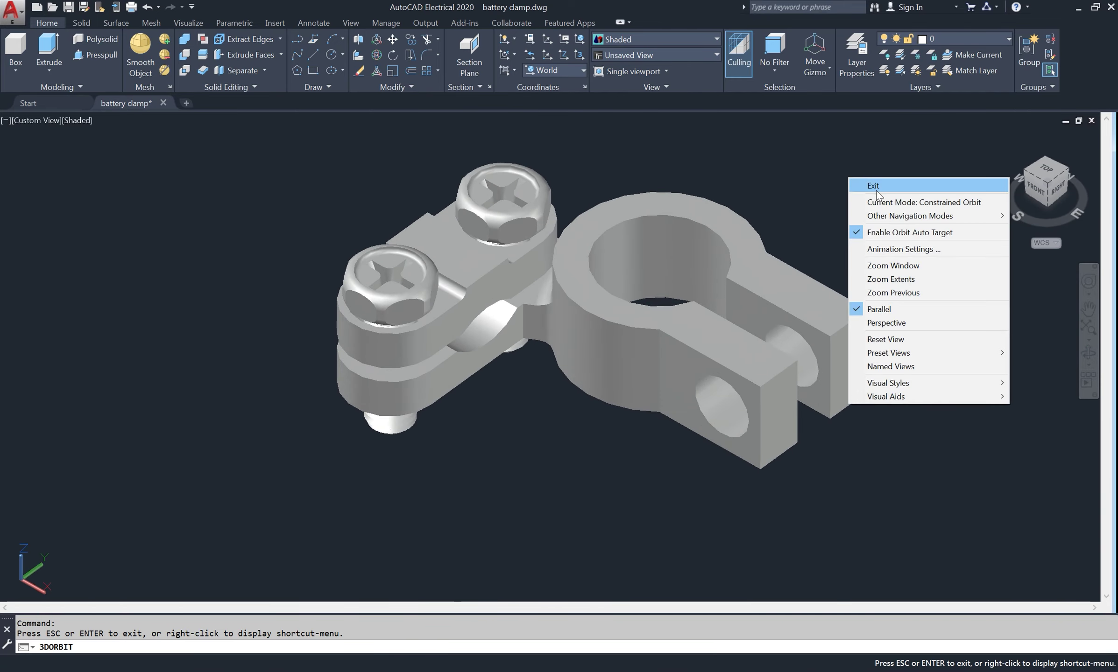
left_click(876, 189)
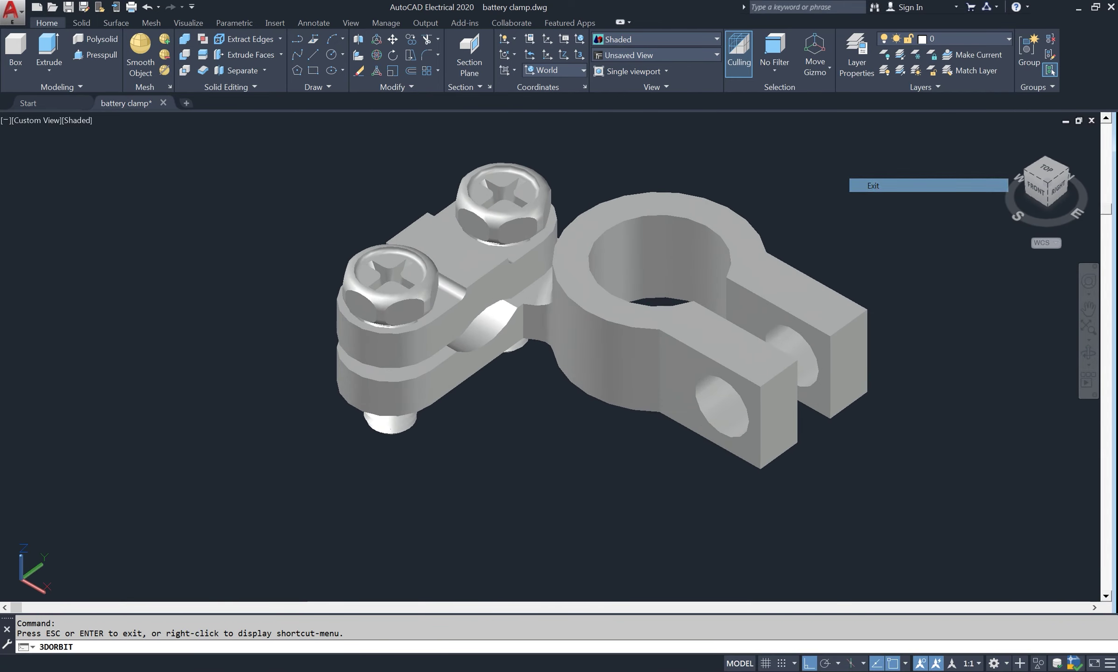
left_click(582, 70)
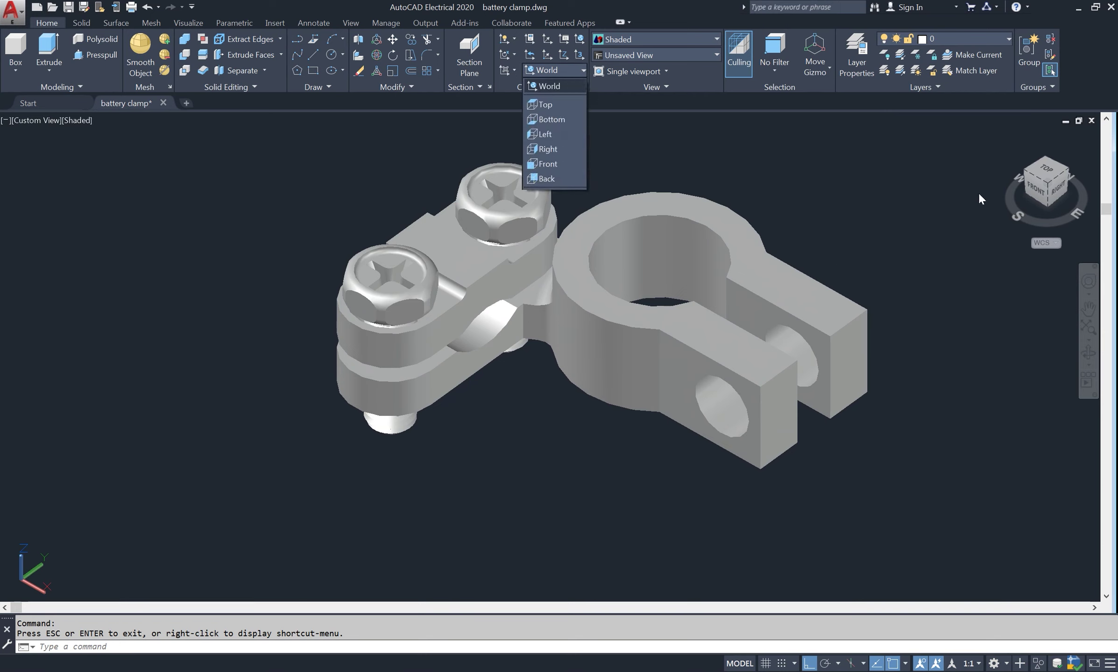
left_click(549, 165)
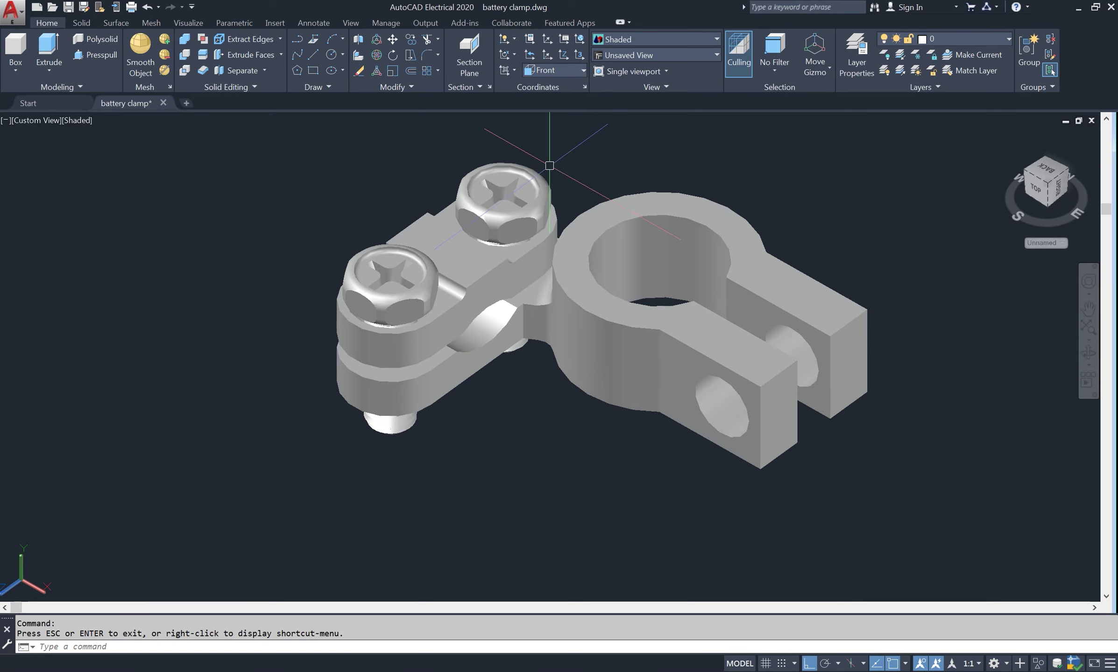
Show the clamp in a flat, horizontally rolled view using 2D Wireframe
left_click(1036, 191)
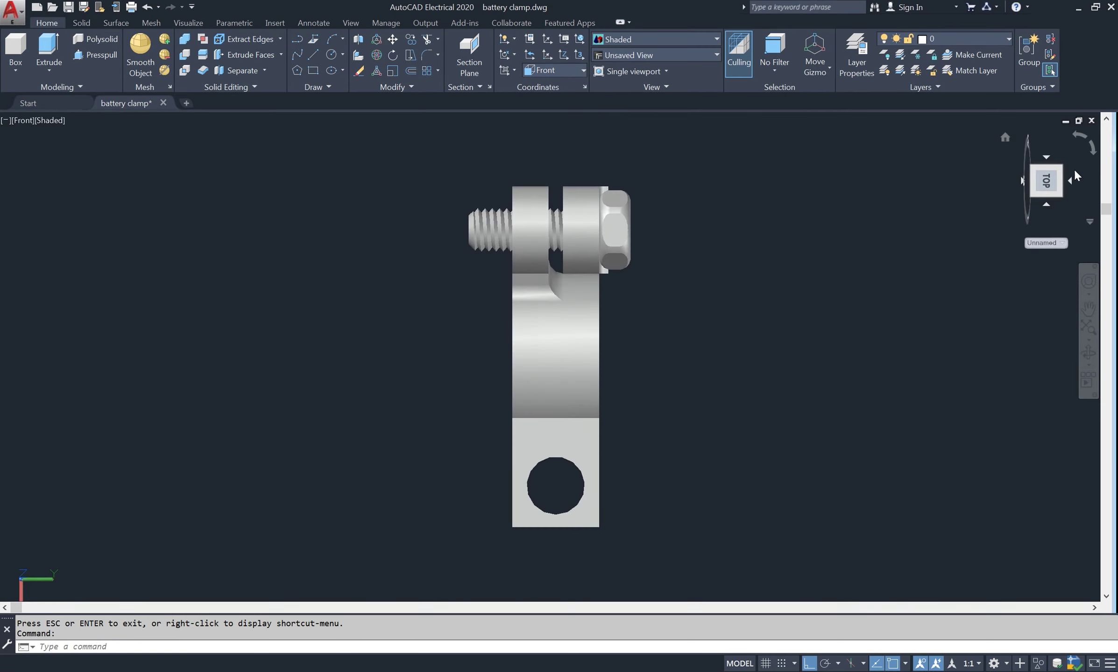
left_click(1078, 137)
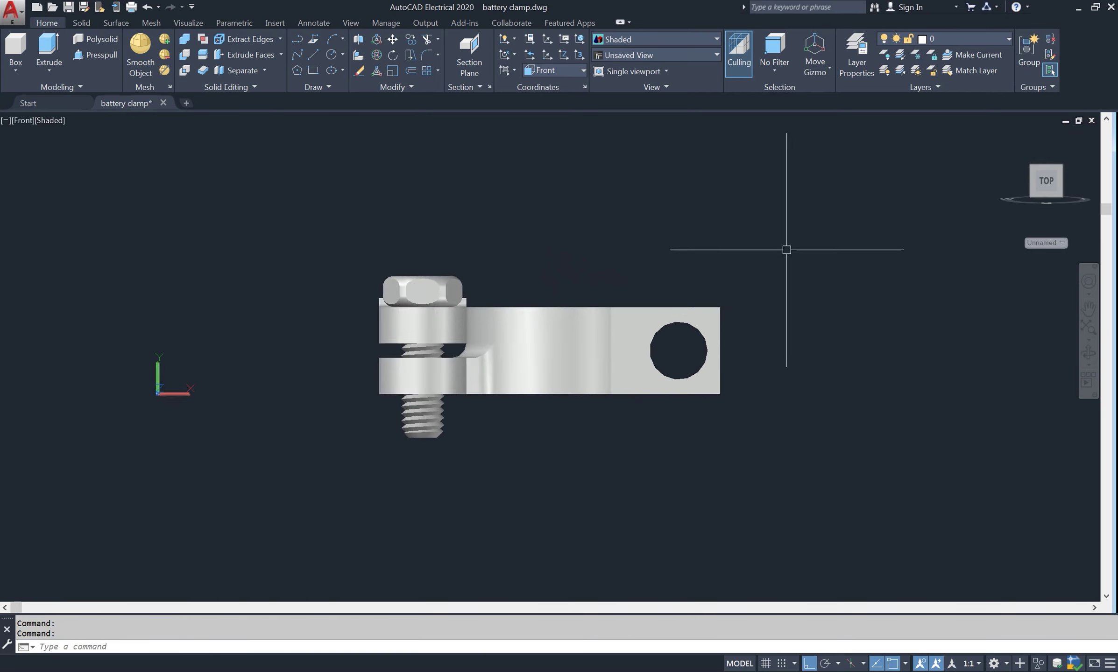
left_click(56, 122)
left_click(102, 149)
type("REC")
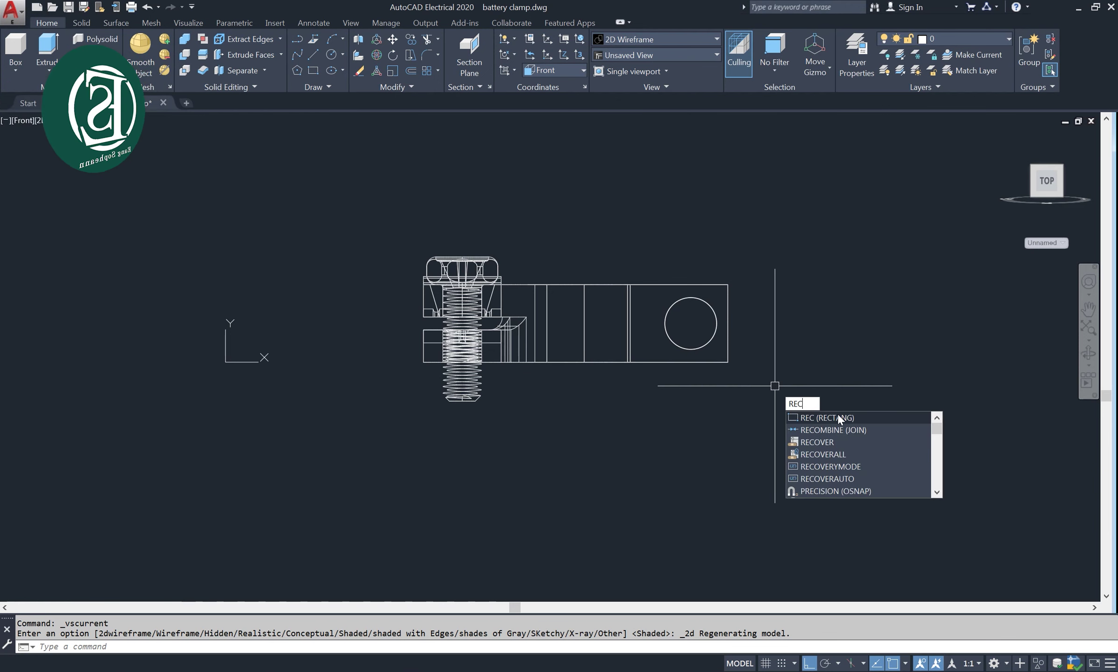
Draw a 12 by 12 square rectangle beside the clamp ear
key("Return")
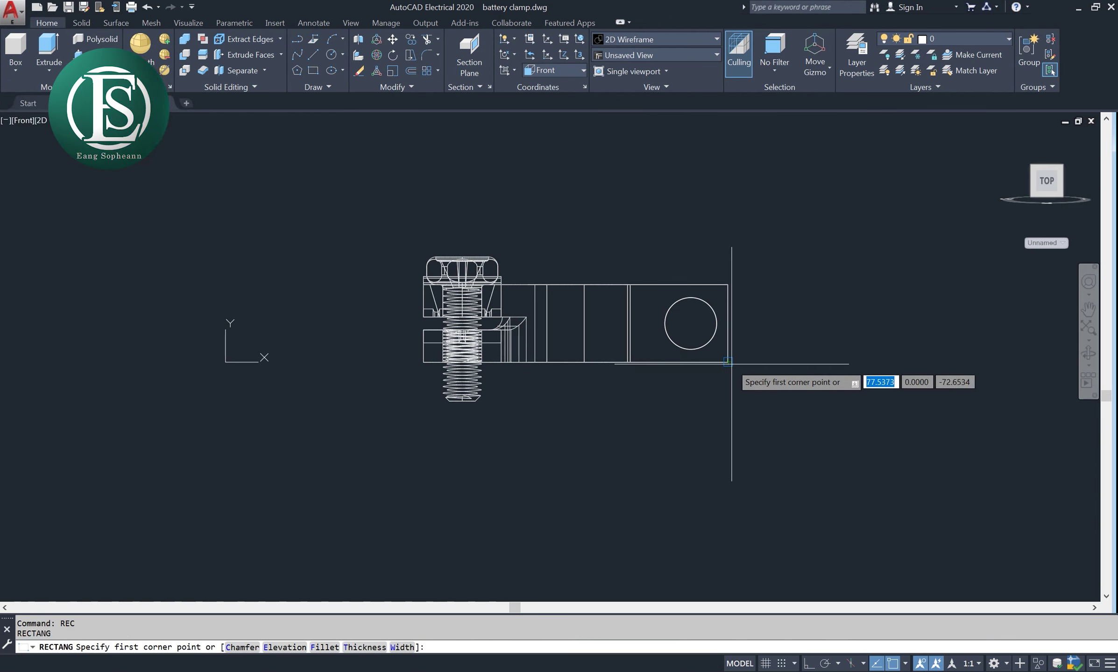
left_click(792, 362)
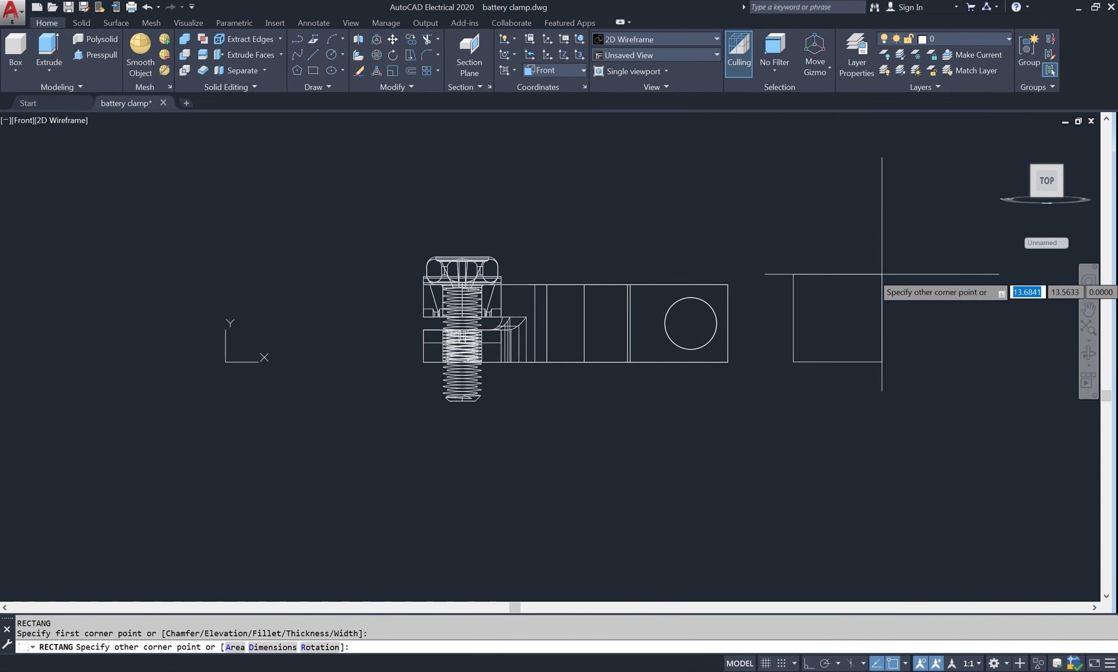
type("12")
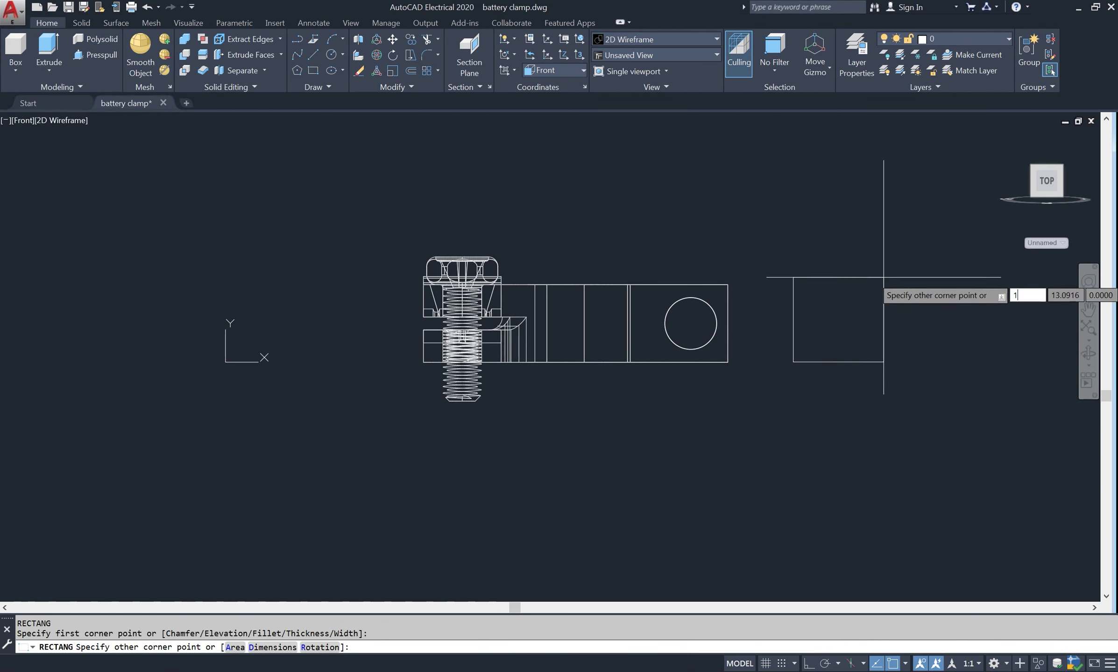
key("Tab")
type("12")
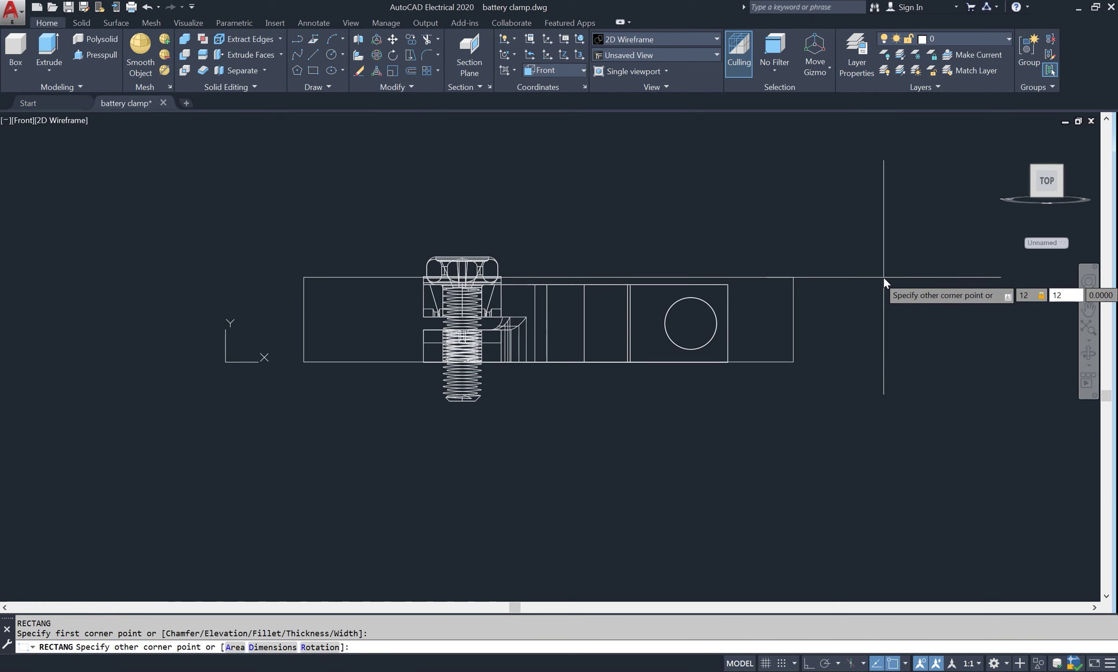
key("Return")
type("C")
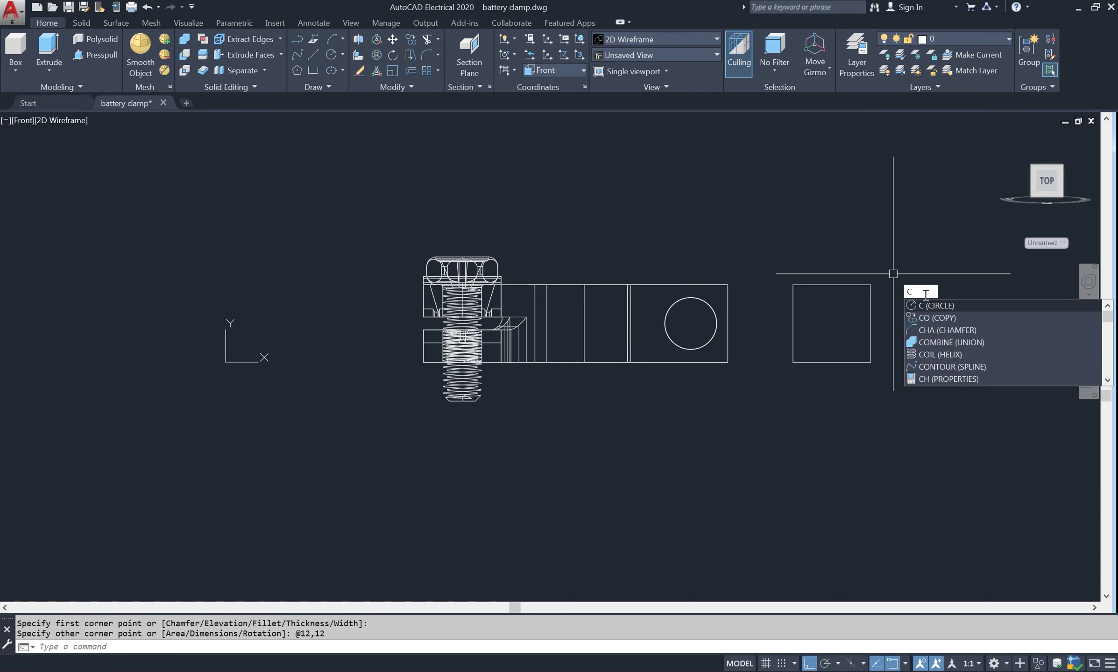
Draw a circle centred in the square and reaching its corner, then orbit into 3D
key("Return")
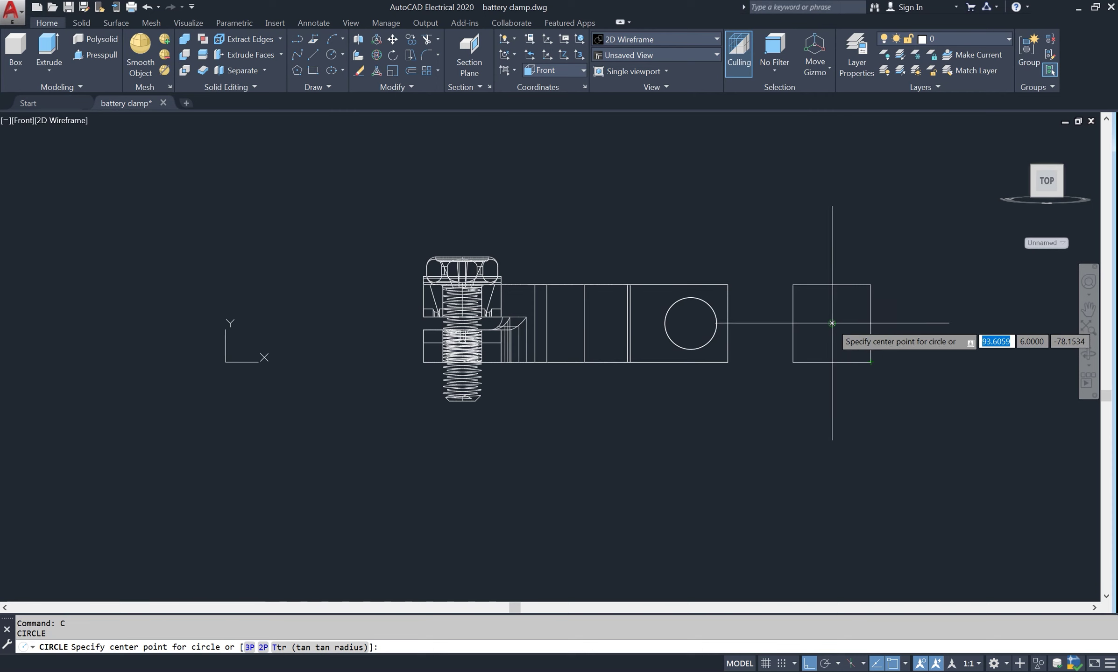
left_click(835, 323)
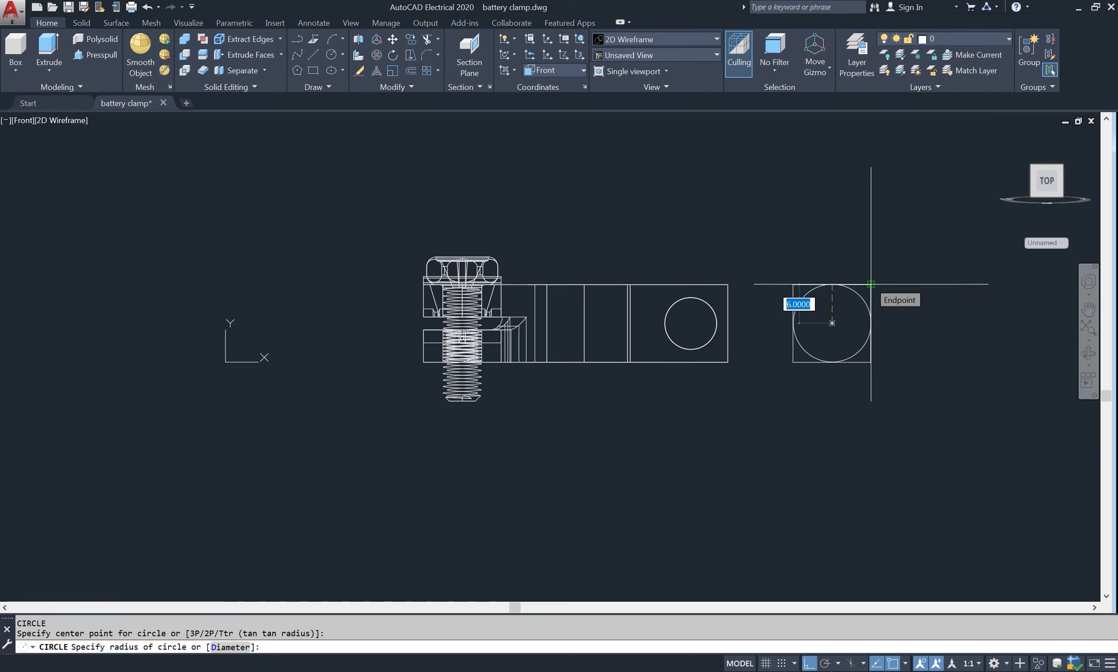
left_click(871, 284)
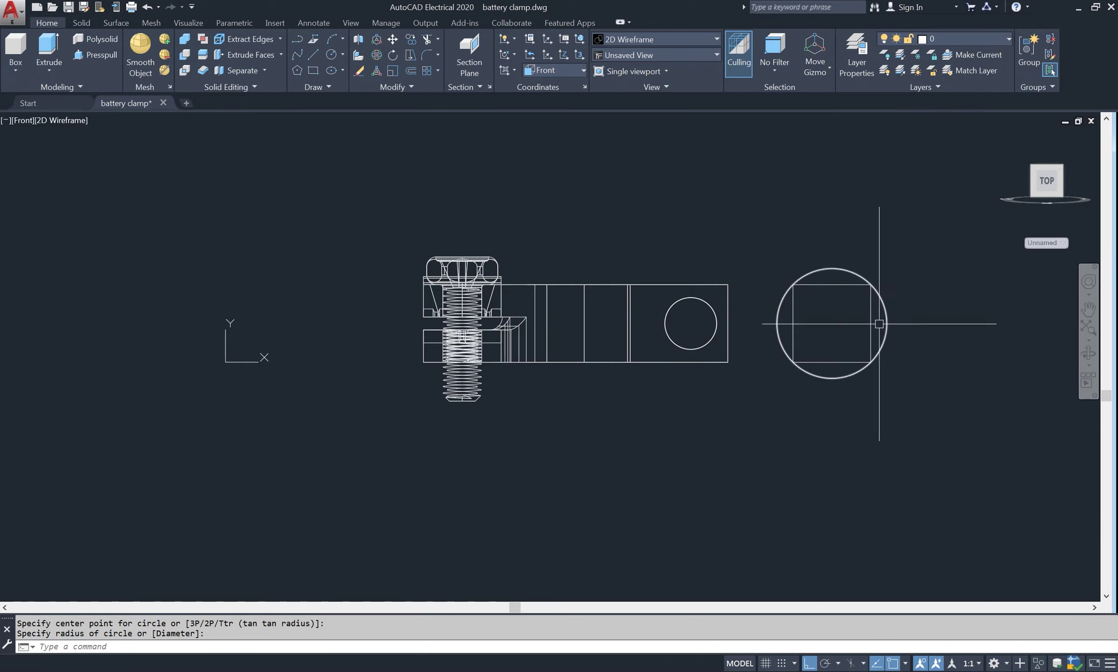
left_click(1088, 358)
mouse_move(873, 320)
left_mouse_down()
mouse_move(763, 383)
mouse_move(731, 387)
mouse_move(758, 363)
mouse_move(798, 379)
mouse_move(700, 441)
mouse_move(804, 452)
mouse_move(823, 381)
left_mouse_up()
Exit orbit and extrude the circle and square 2 units high
right_click(835, 277)
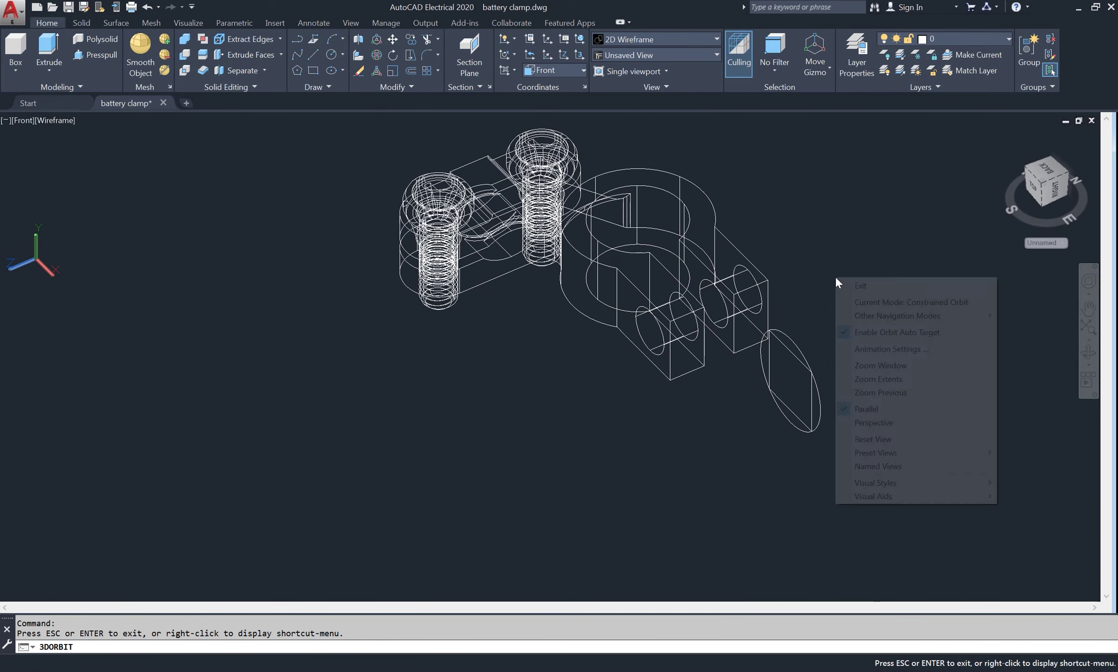
left_click(870, 286)
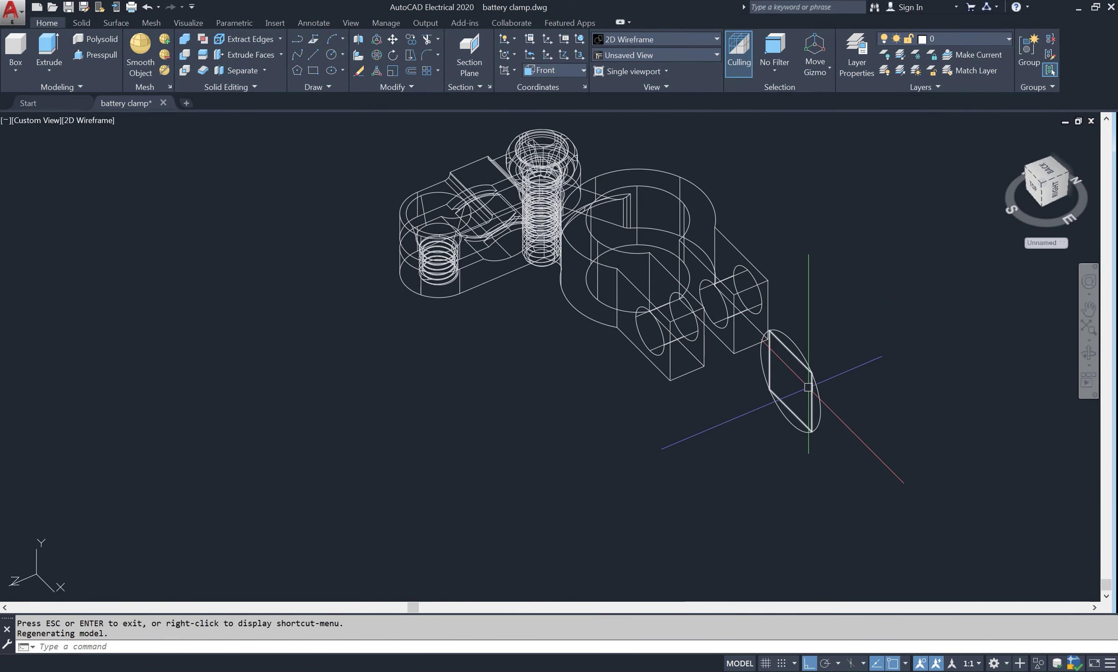
type("e")
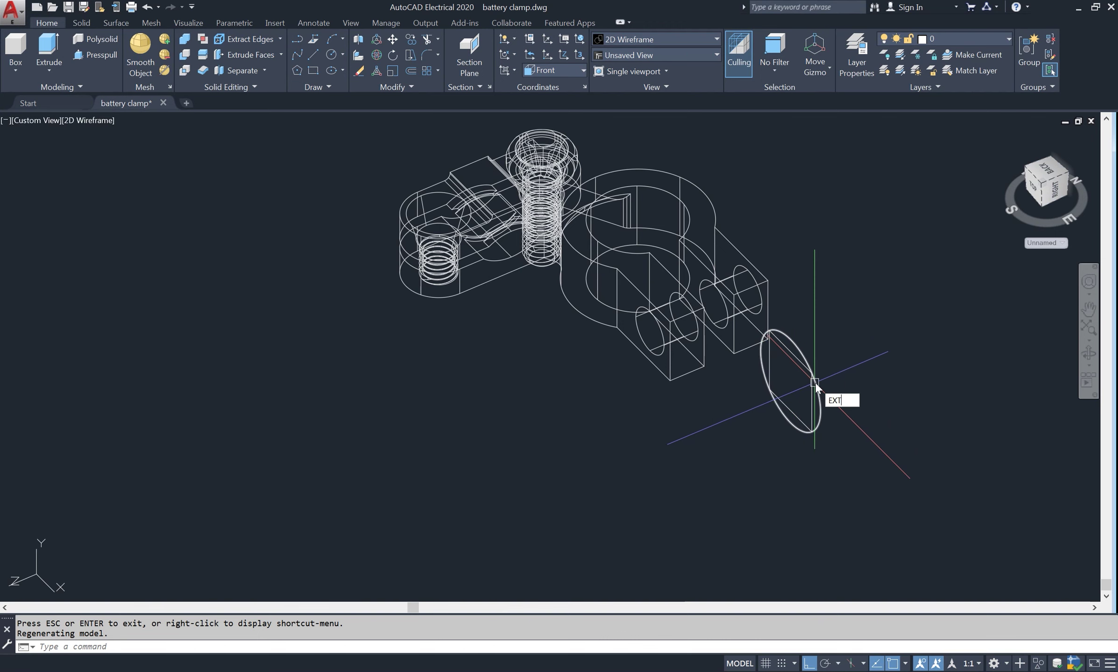
key("Return")
left_click(829, 368)
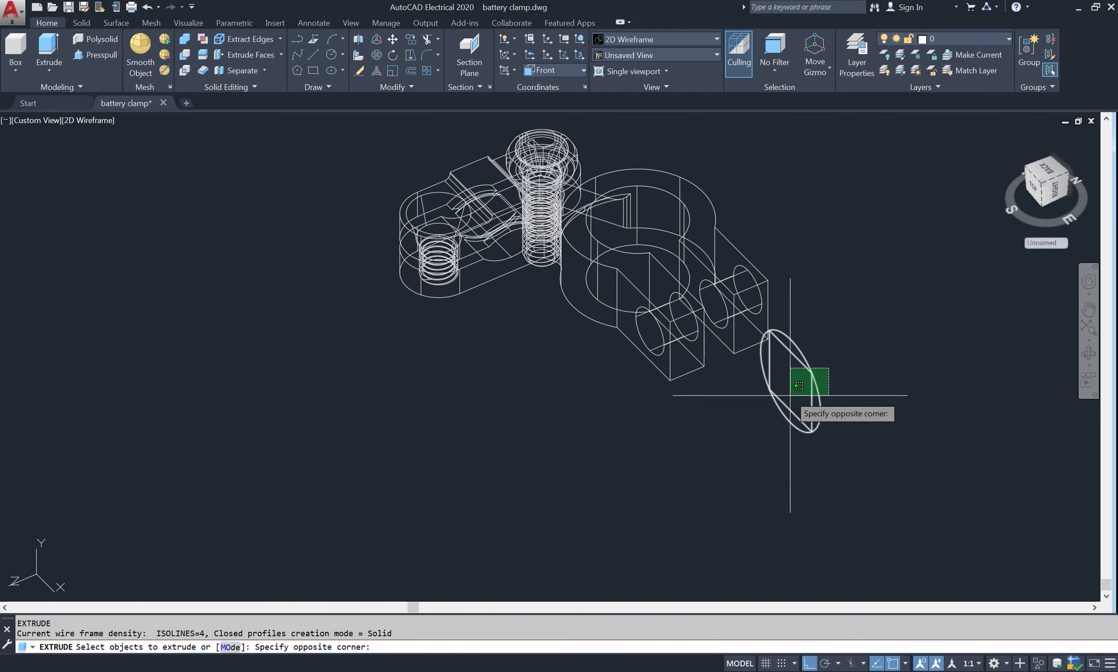
left_click(790, 395)
key("Return")
type("2")
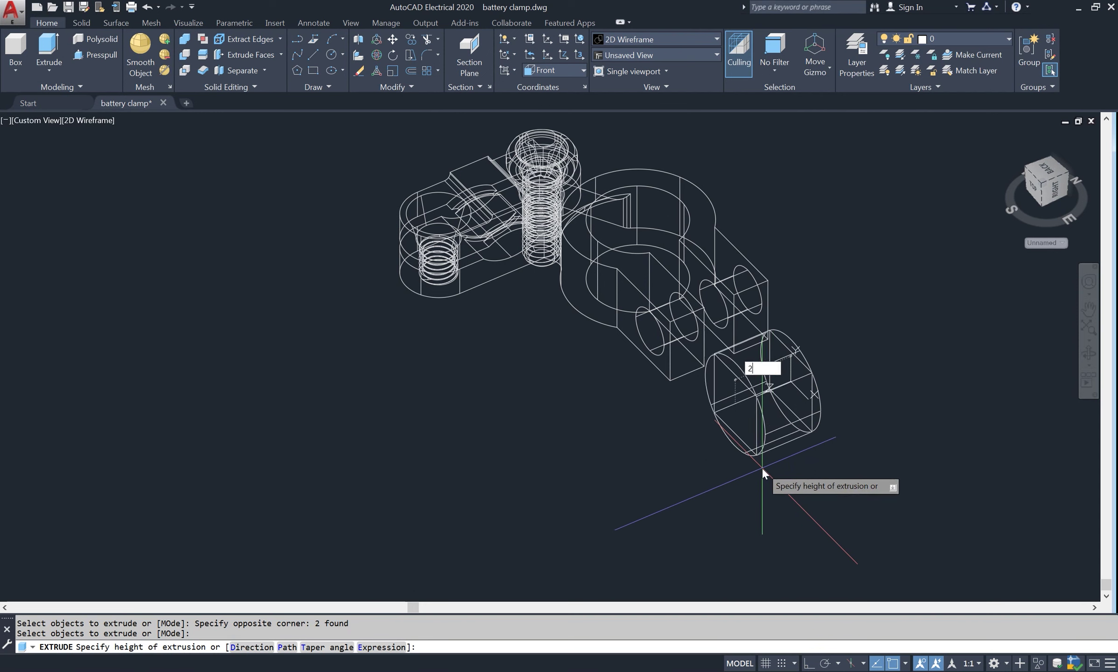
key("Return")
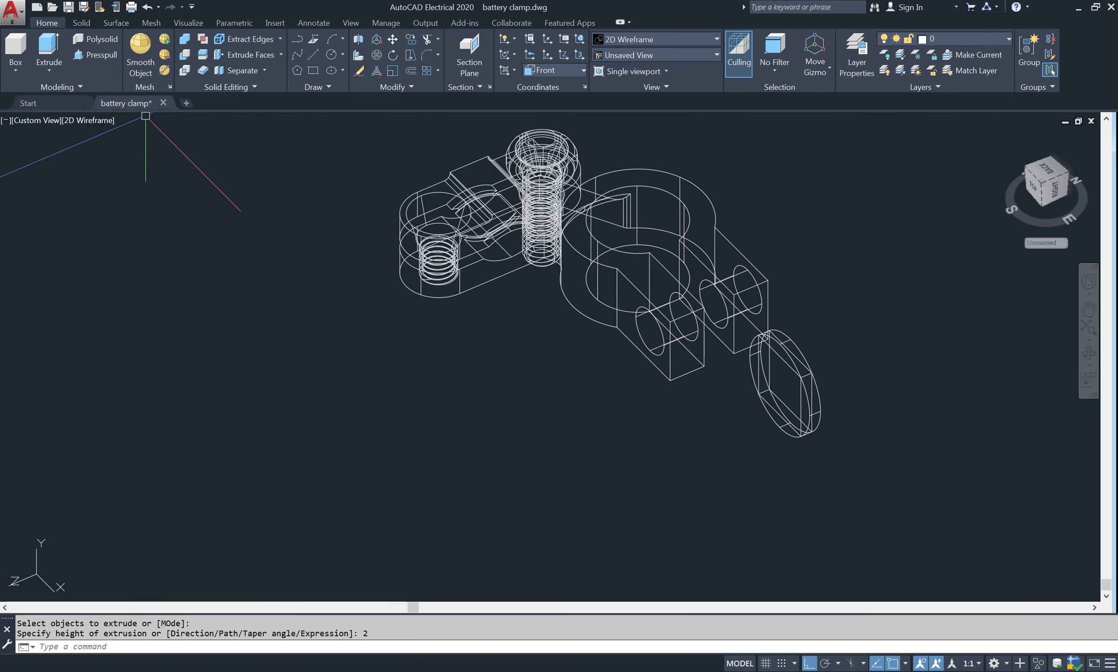
Switch the visual style to Shaded
left_click(106, 121)
left_click(143, 205)
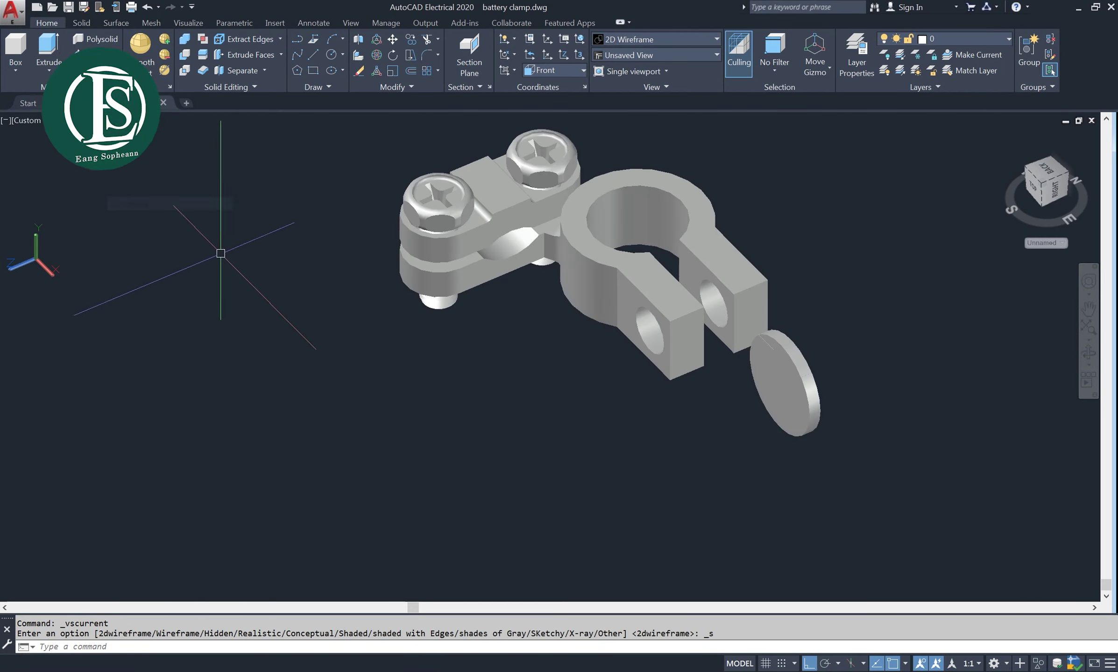
scroll(809, 387, "up", 1)
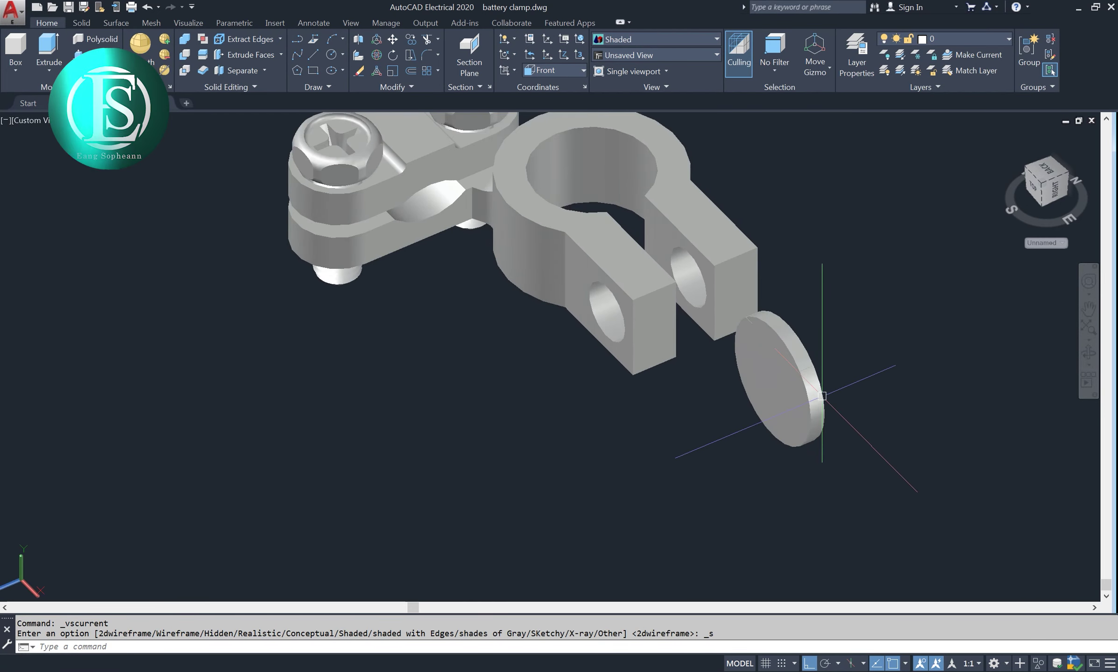
scroll(765, 395, "down", 2)
Chamfer the disc's edge with base distance 2 and second distance 3
type("CHA")
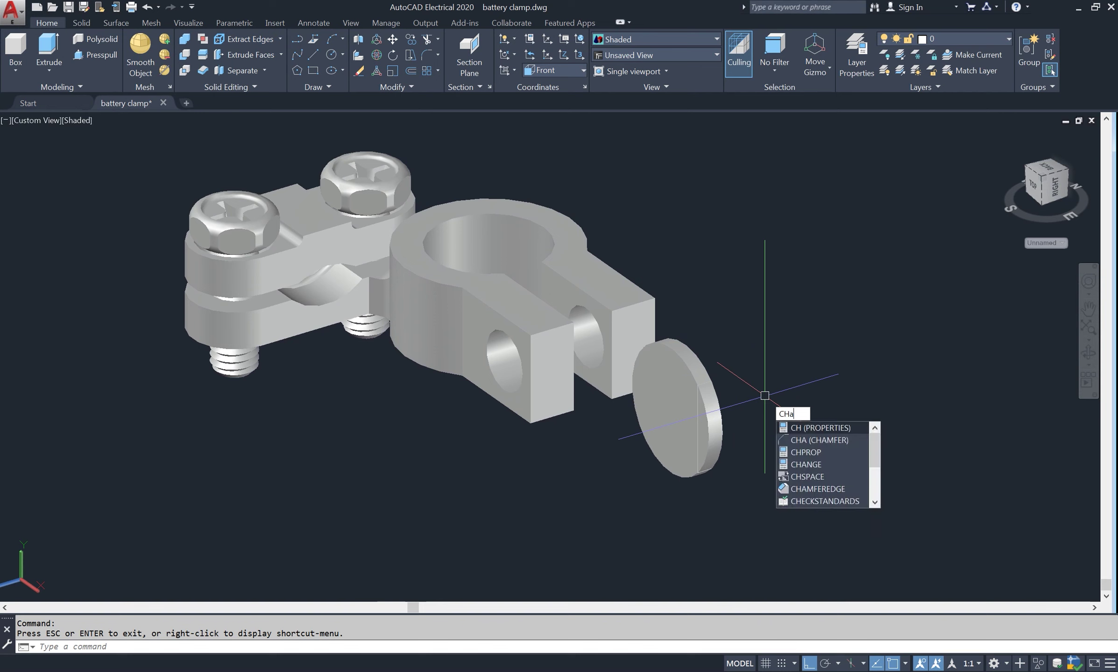
left_click(816, 427)
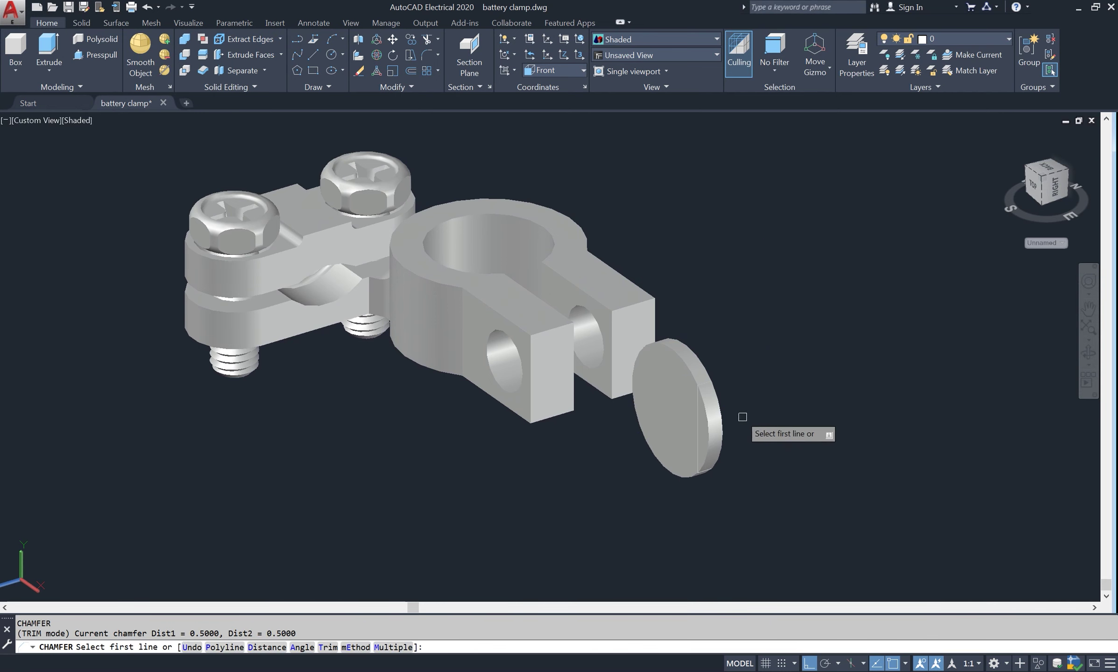
left_click(709, 421)
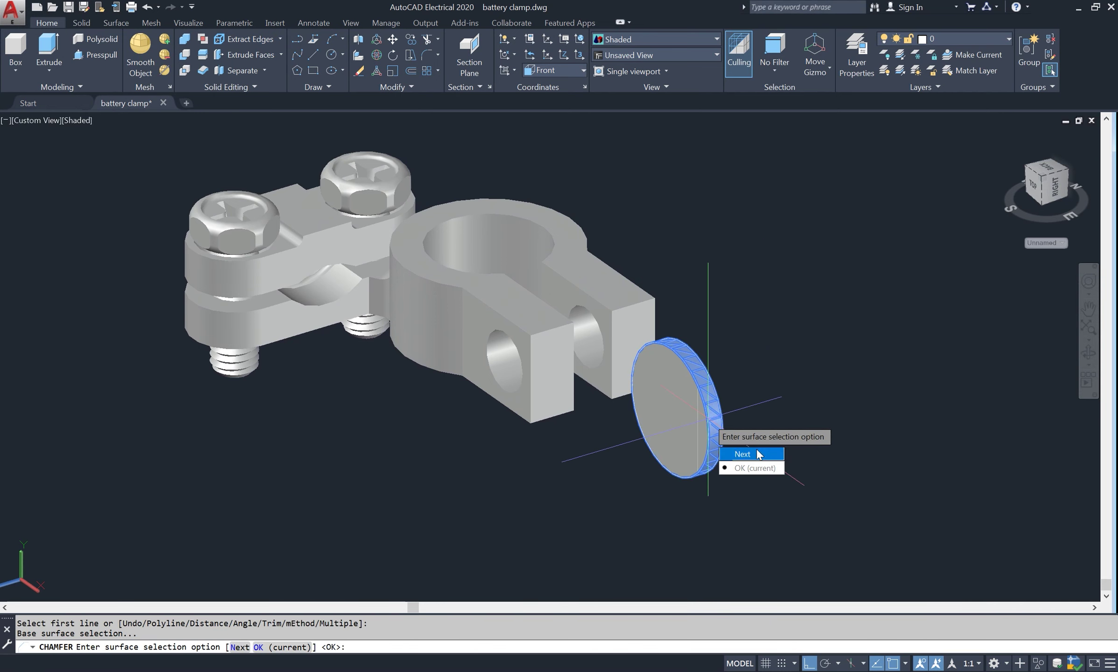
left_click(762, 469)
type("2")
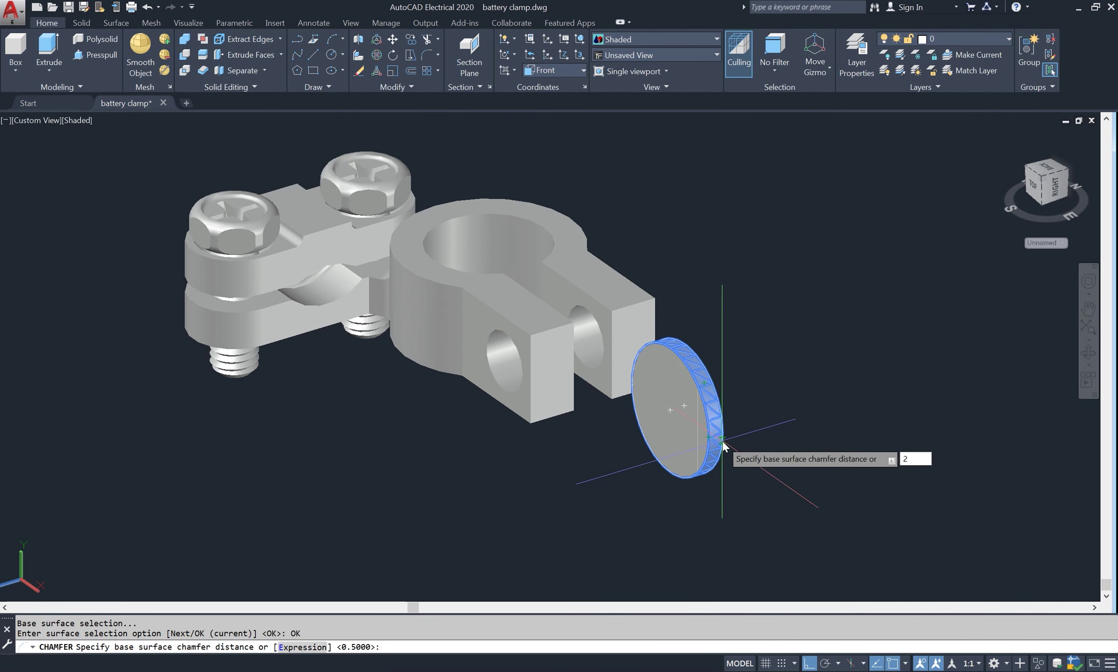
key("Return")
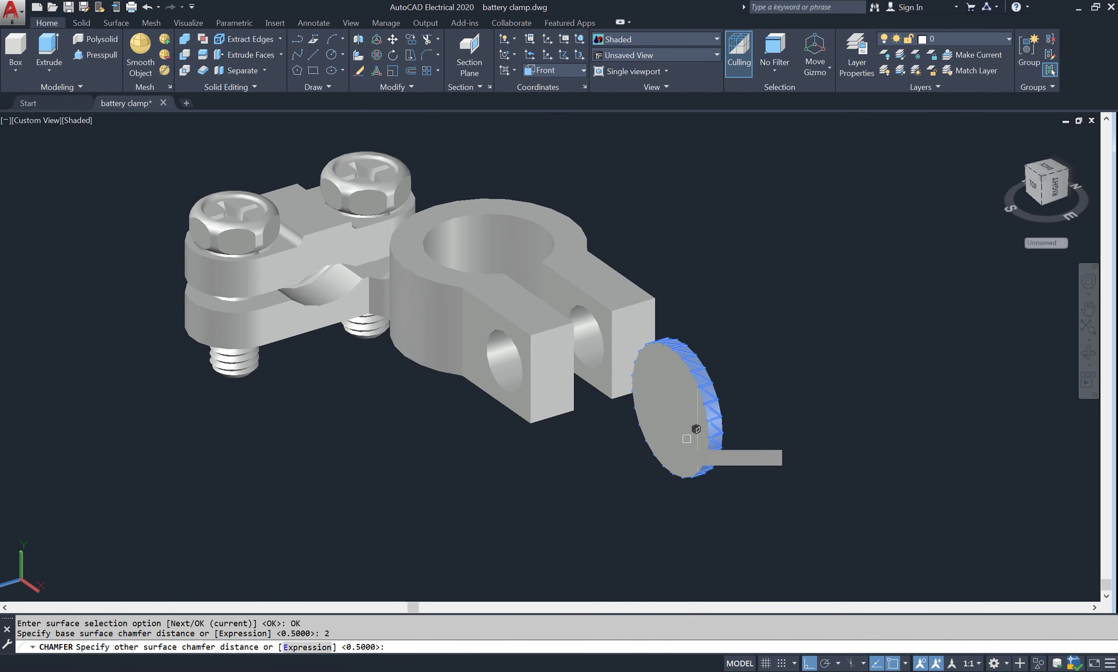
key("Return")
key("Return")
type("IN")
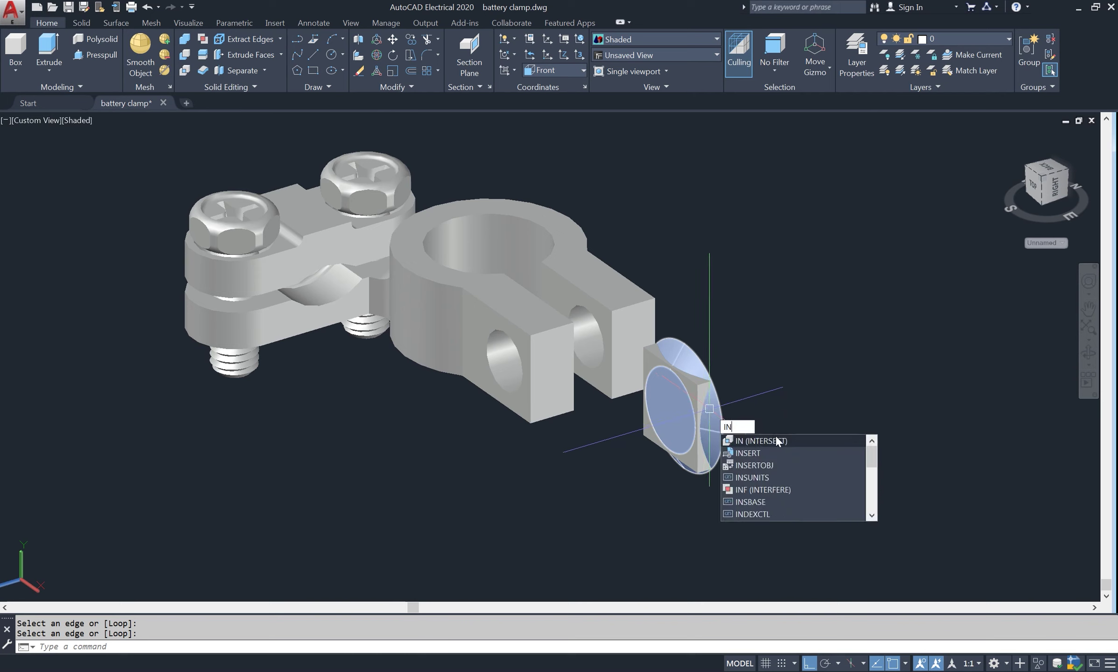
Intersect the disc with the block, keeping only their overlapping piece
left_click(776, 441)
left_click(697, 394)
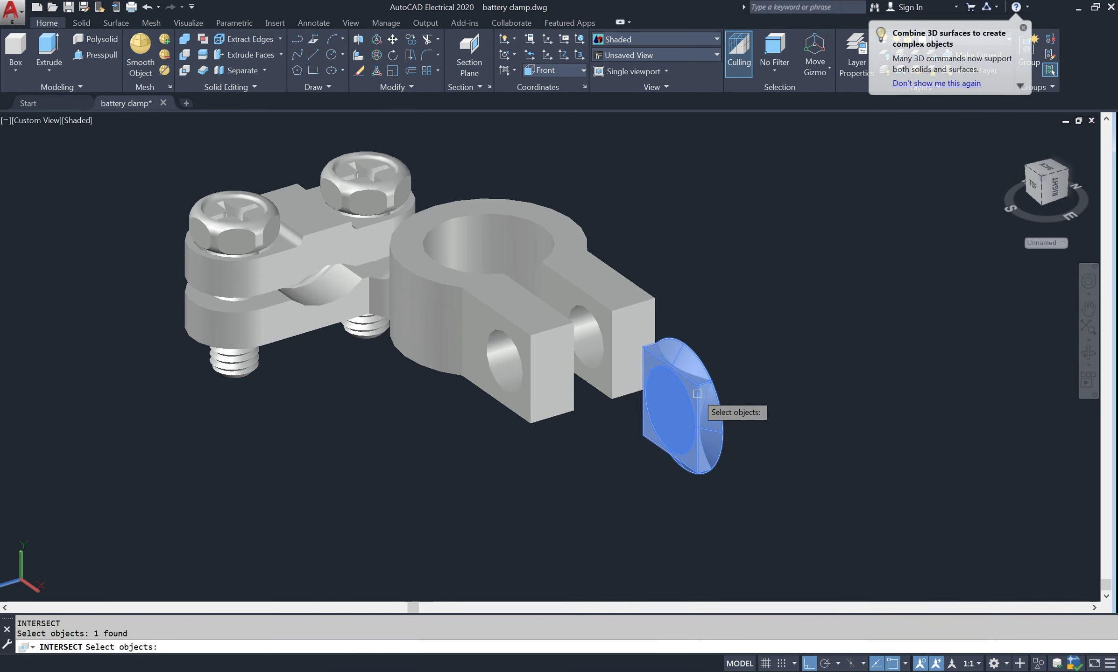
left_click(729, 417)
key("Return")
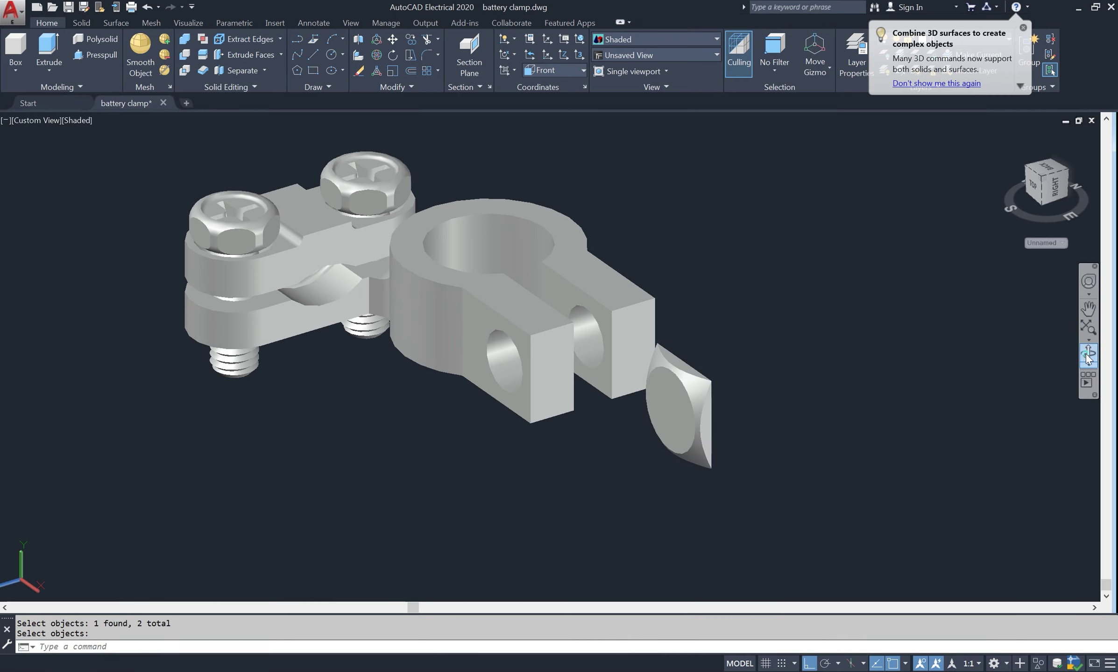
left_click(1088, 355)
mouse_move(840, 373)
left_mouse_down()
mouse_move(733, 379)
mouse_move(663, 399)
mouse_move(698, 344)
mouse_move(624, 399)
left_mouse_up()
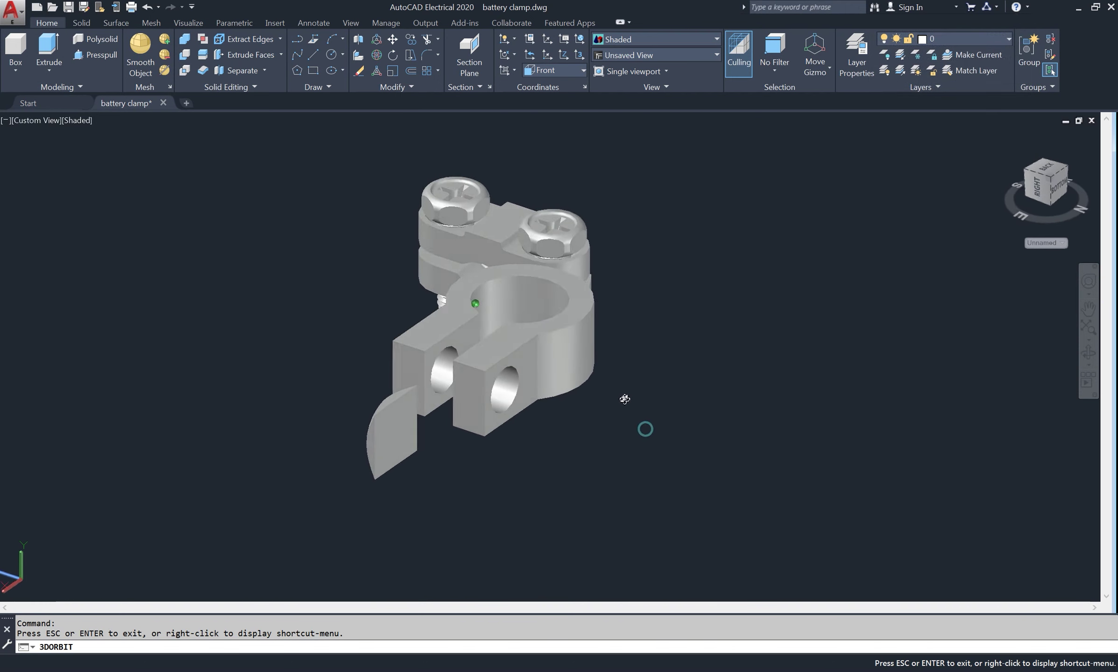
Presspull the curved piece's flat face out 2 units into a solid tab
mouse_move(805, 295)
left_mouse_down()
mouse_move(718, 347)
mouse_move(668, 332)
mouse_move(676, 353)
mouse_move(656, 343)
left_mouse_up()
right_click(387, 282)
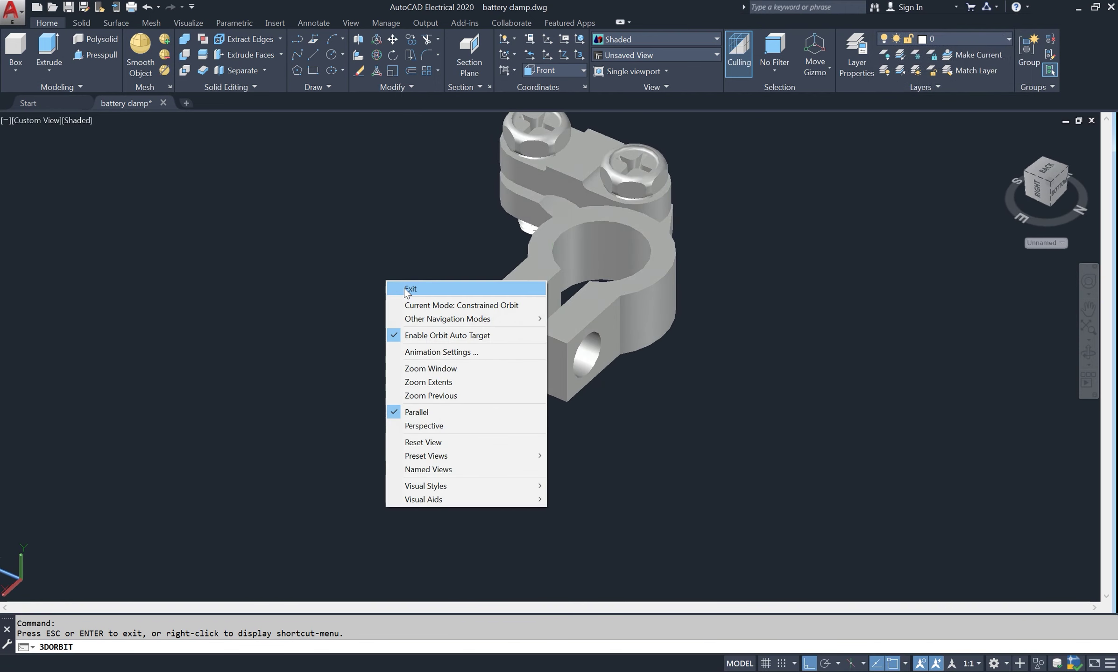
left_click(407, 289)
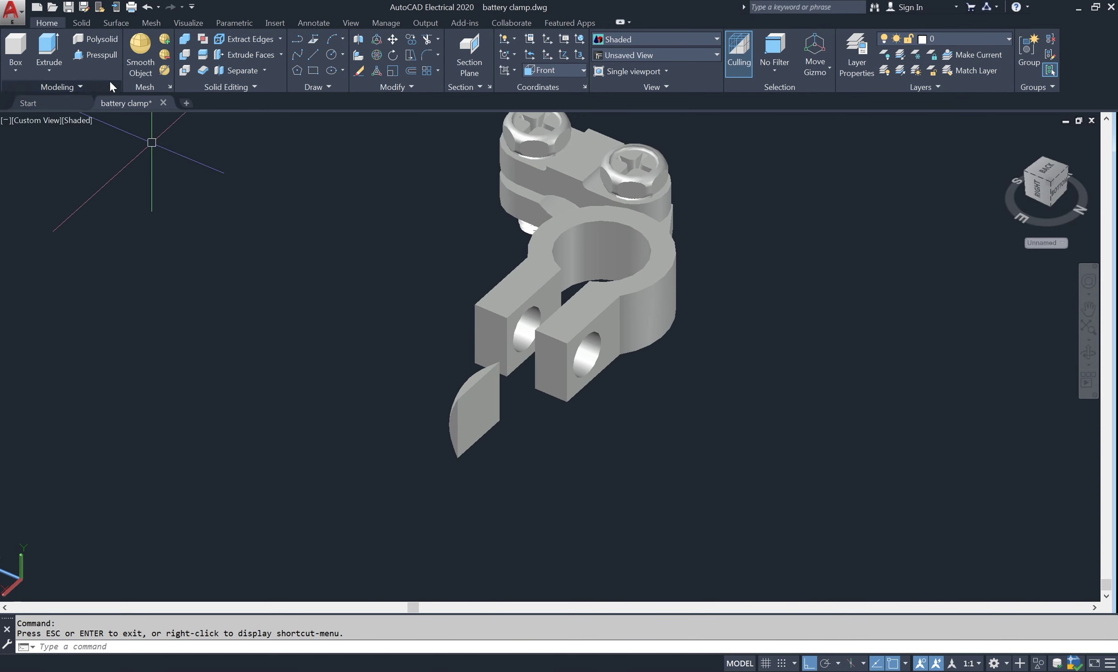
left_click(102, 56)
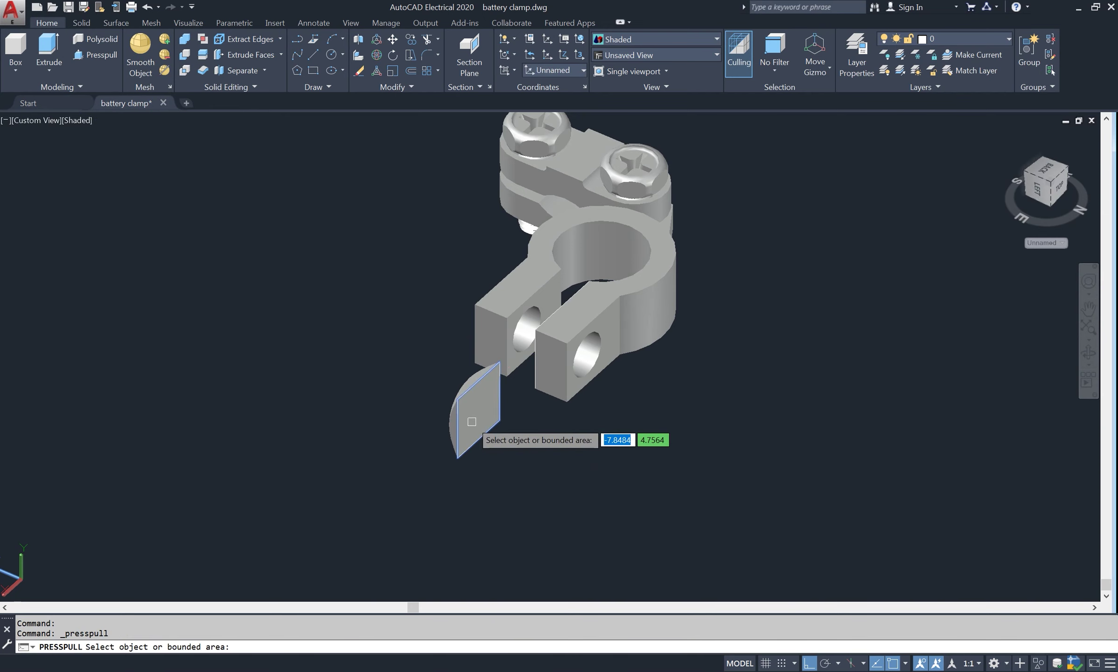
left_click(467, 405)
type("2")
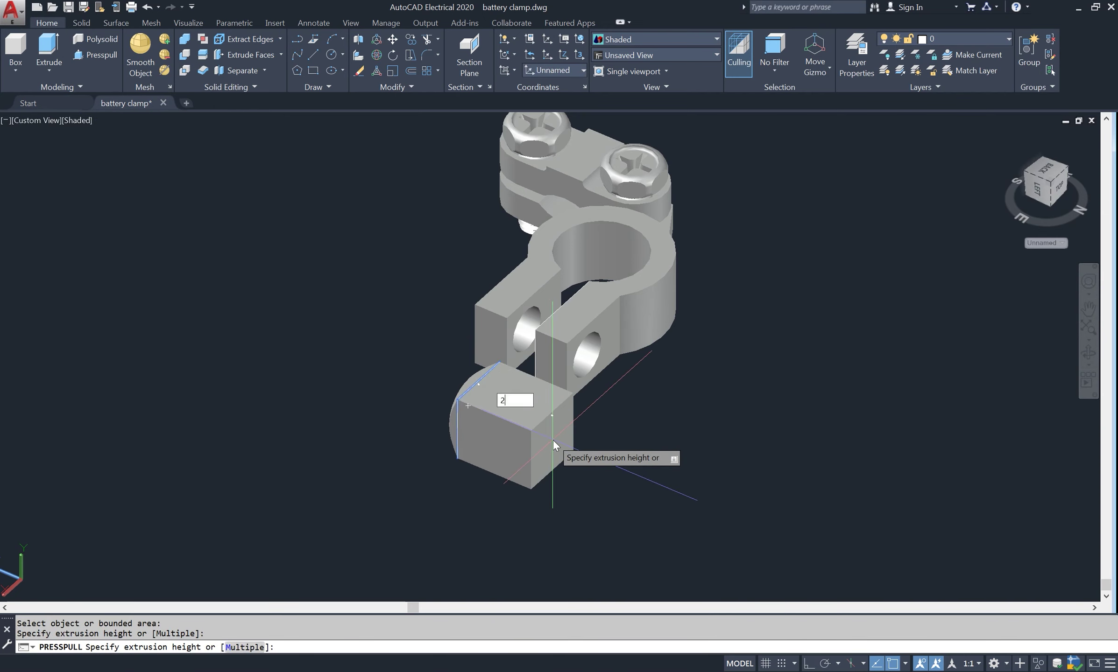
key("Return")
key("Return")
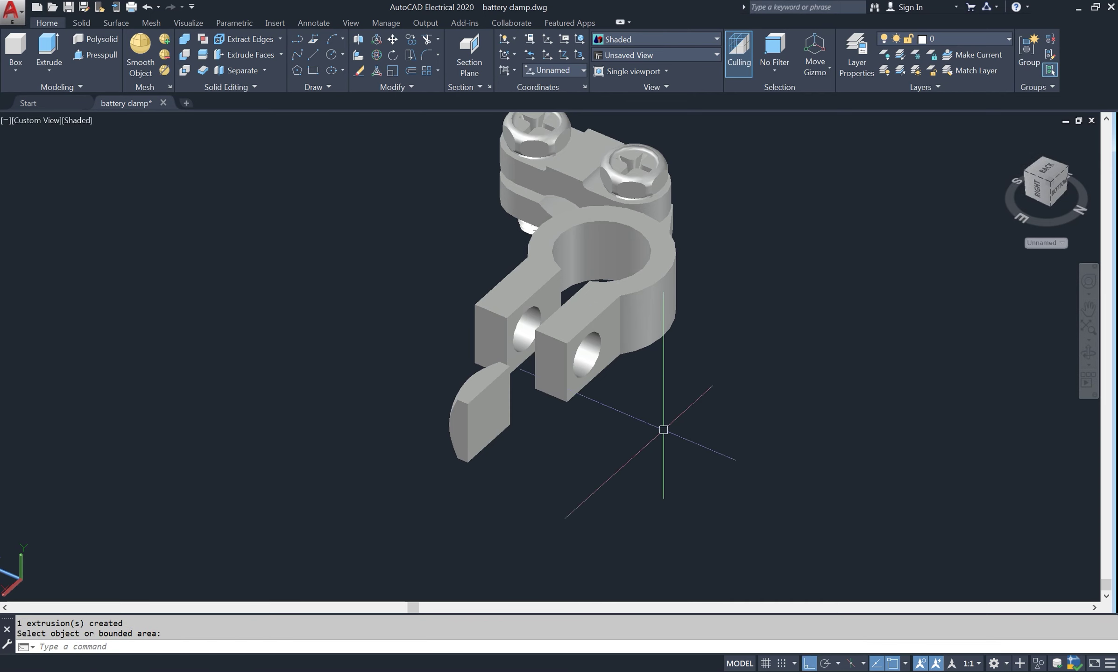
left_click(493, 432)
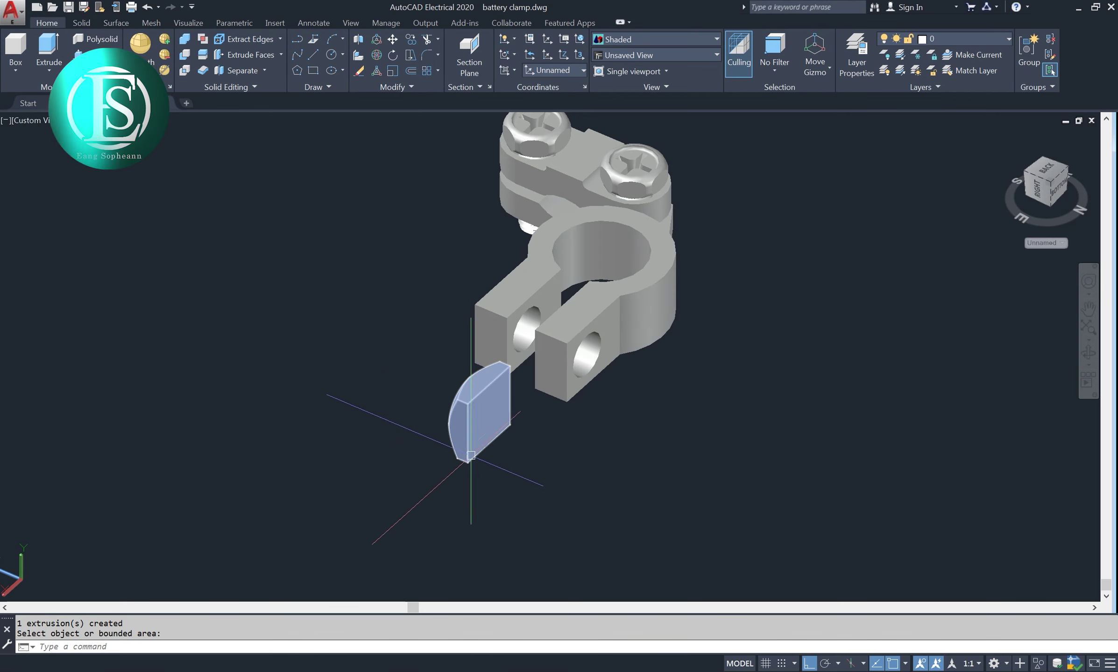
scroll(525, 455, "up", 2)
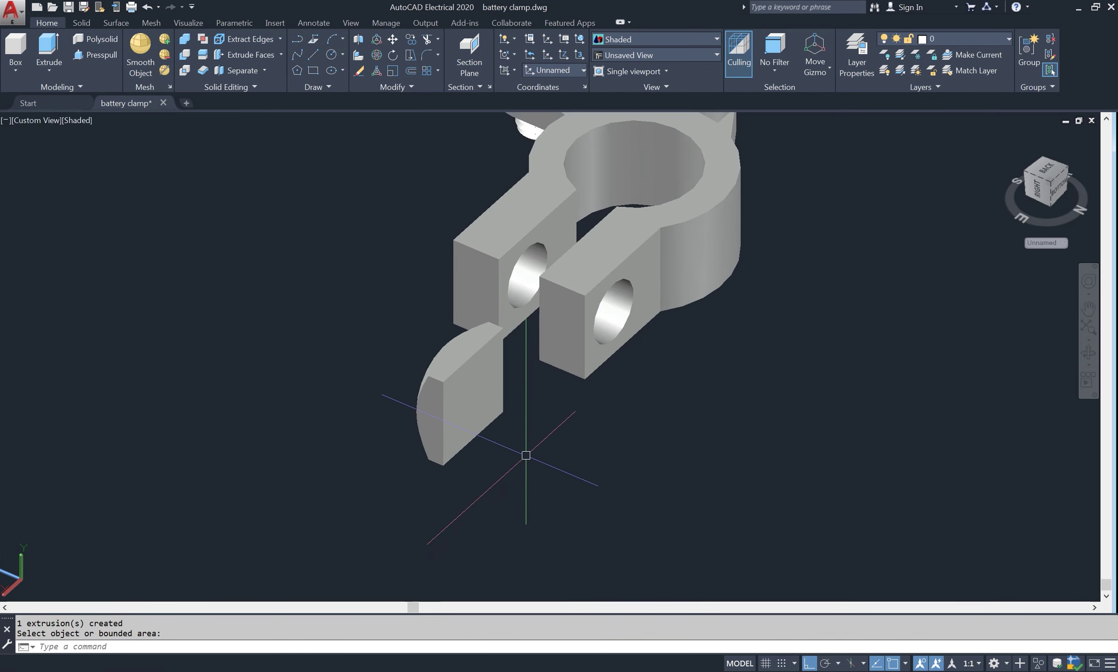
Draw a polyline guide from the tab's edge midpoint to its face corner
type("PL")
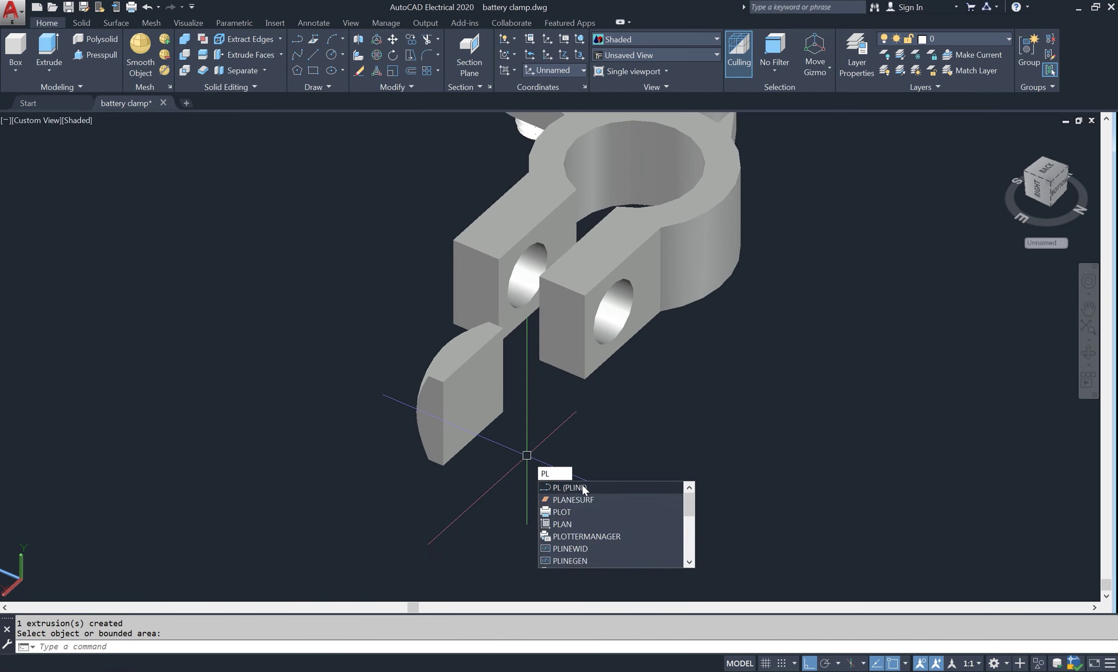
left_click(582, 487)
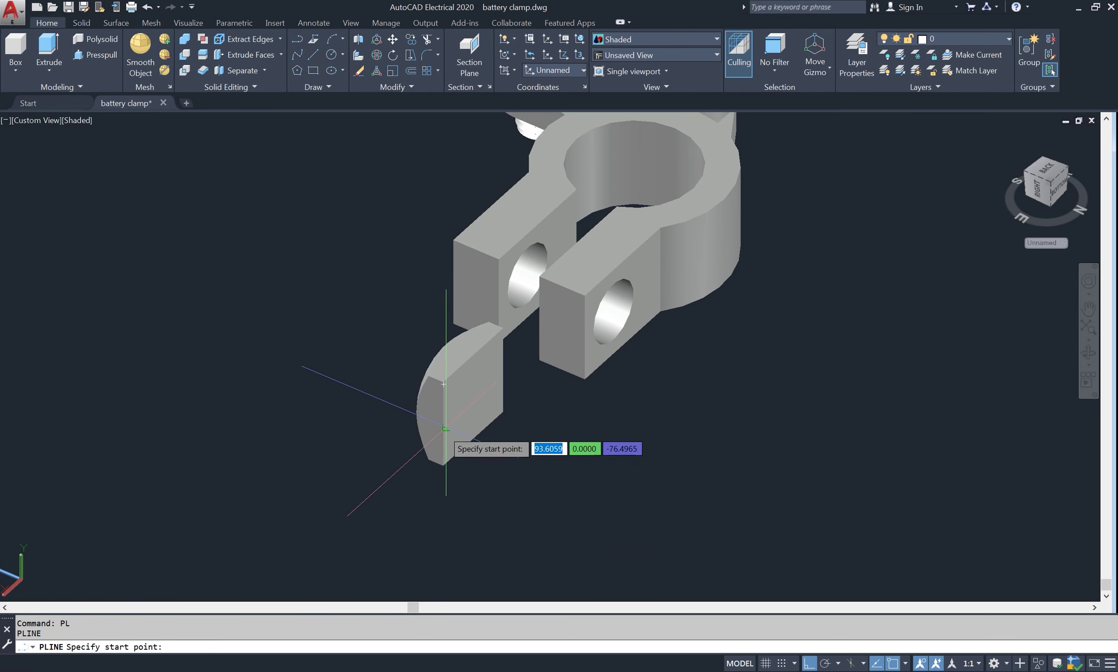
scroll(445, 428, "up", 3)
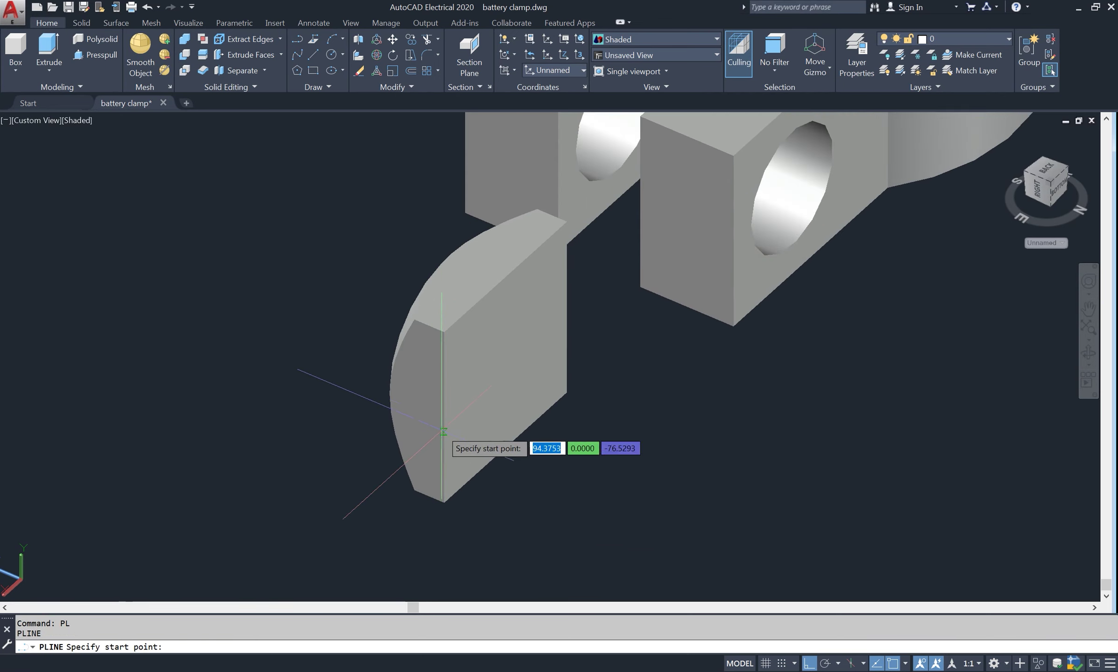
left_click(444, 417)
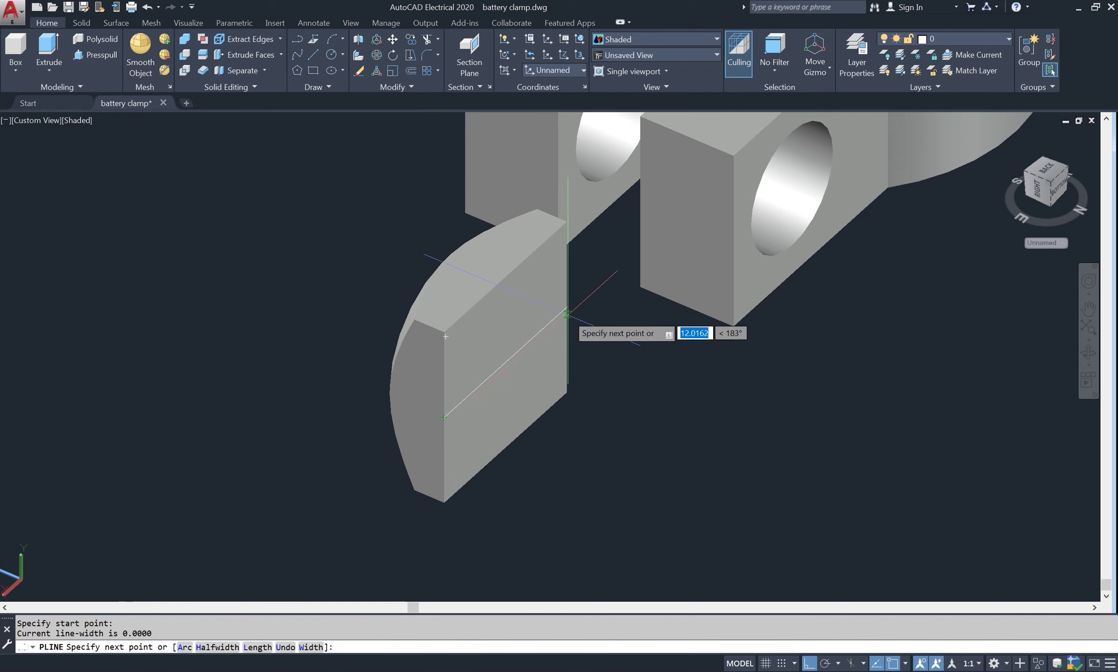
left_click(566, 311)
key("Return")
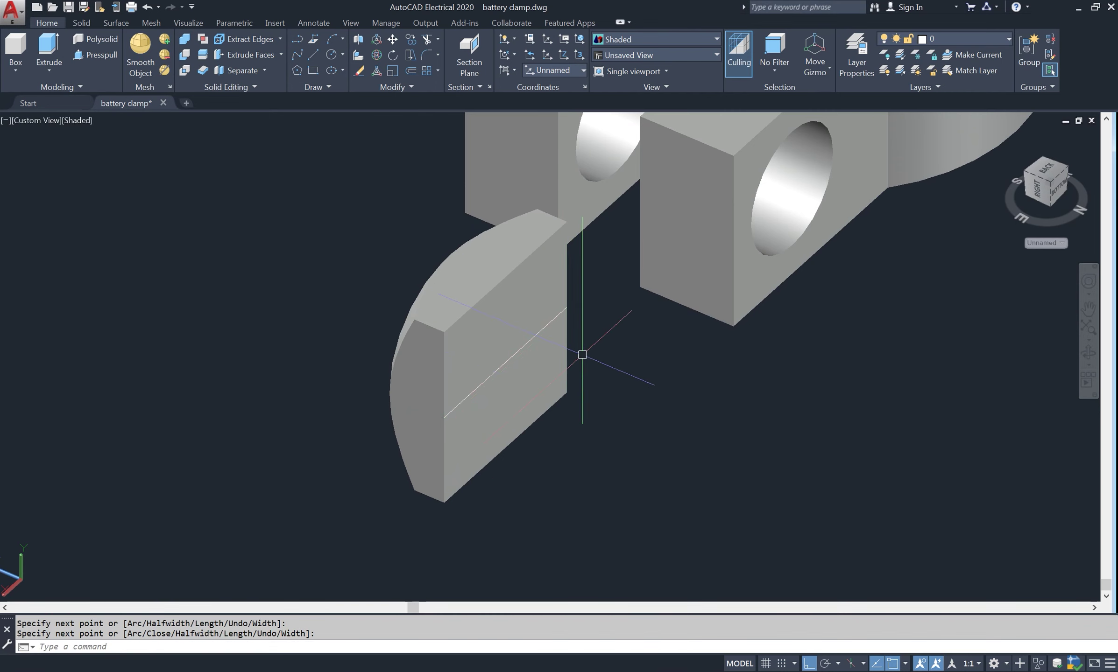
scroll(579, 373, "down", 2)
type("C")
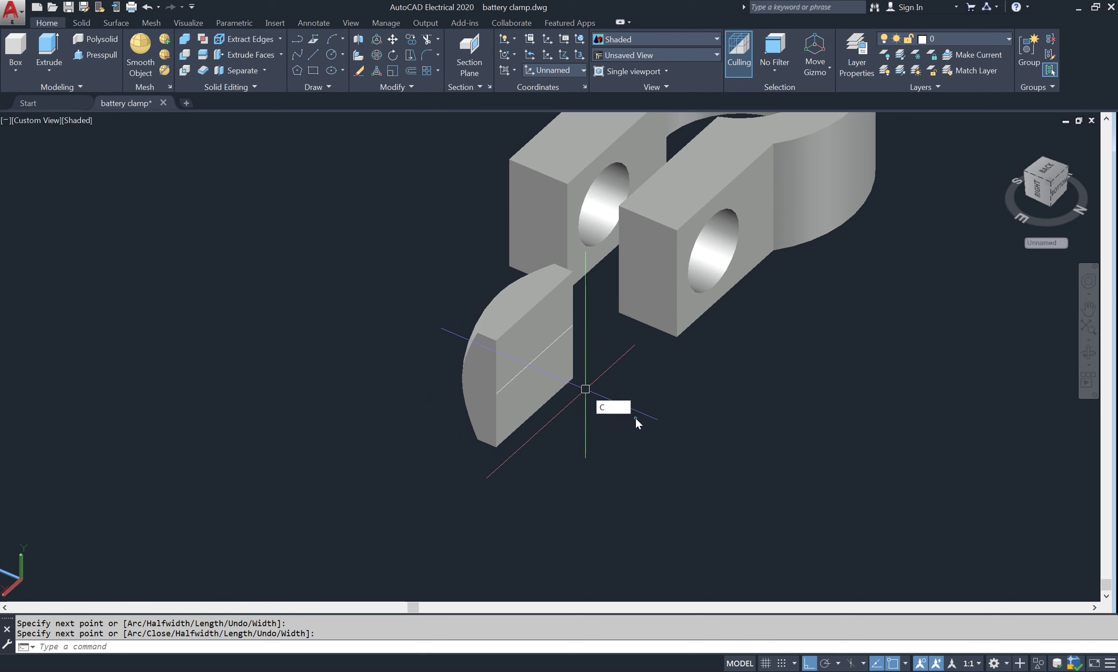
Draw a diameter 7 circle centred on the guide line
key("Return")
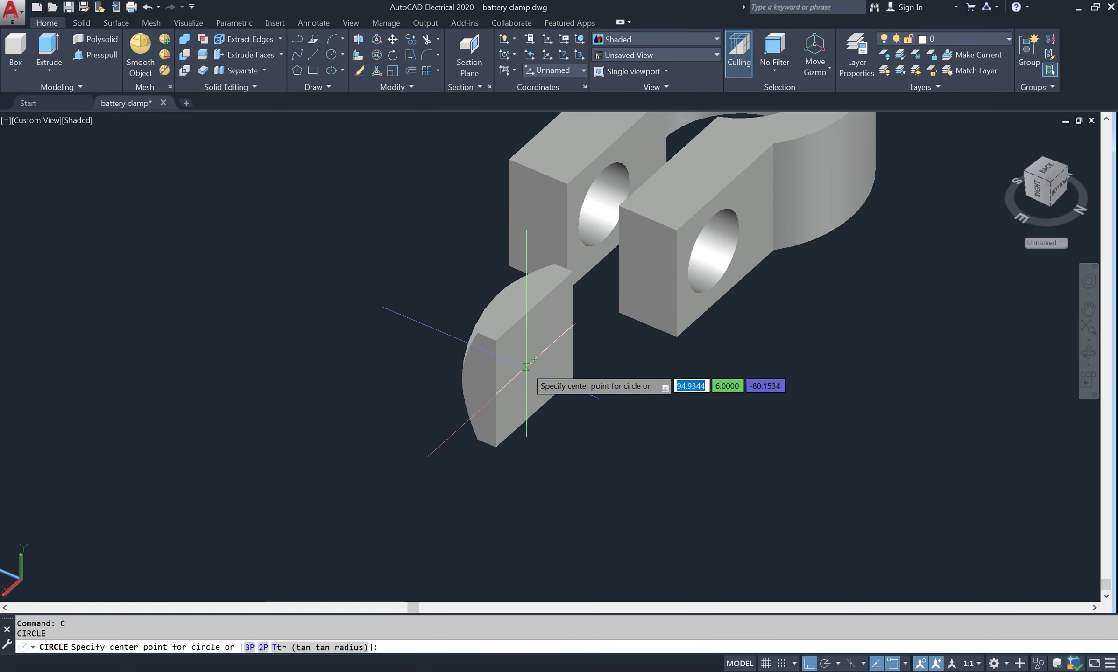
left_click(534, 360)
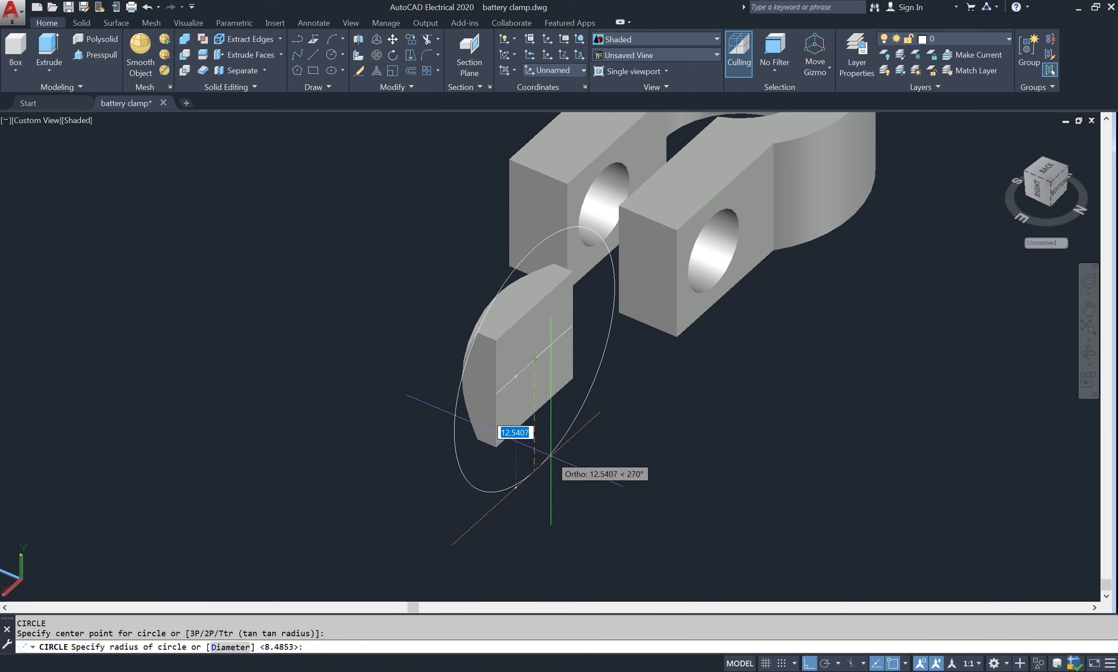
type("d")
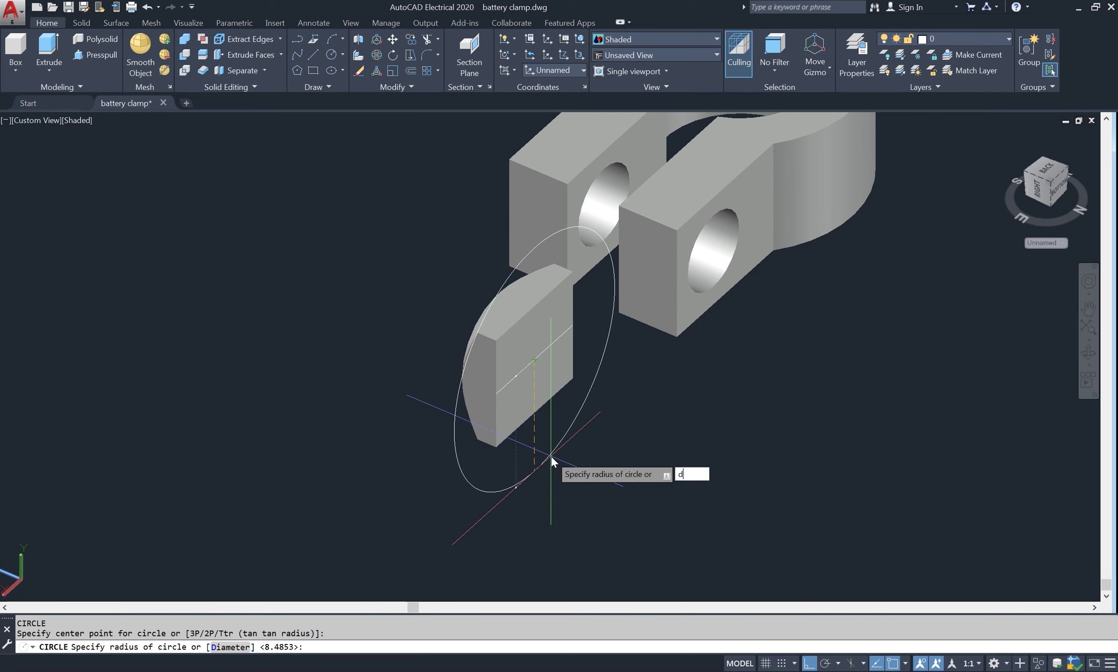
key("Return")
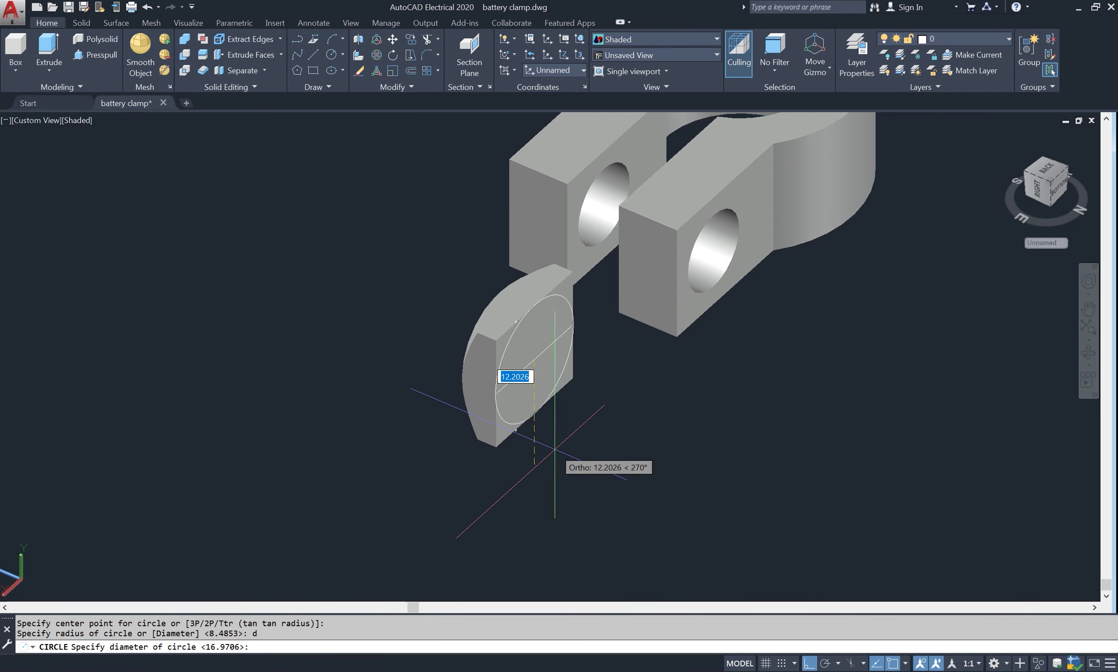
type("7")
key("Return")
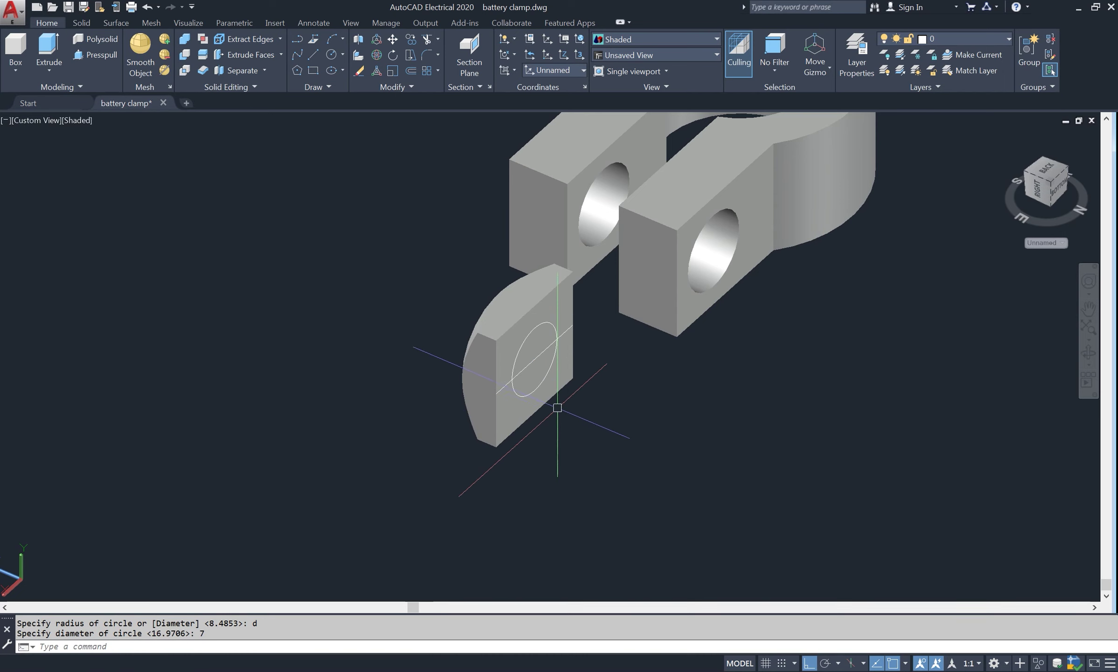
Extrude the diameter 7 circle 10 units into a cylinder
left_click(512, 361)
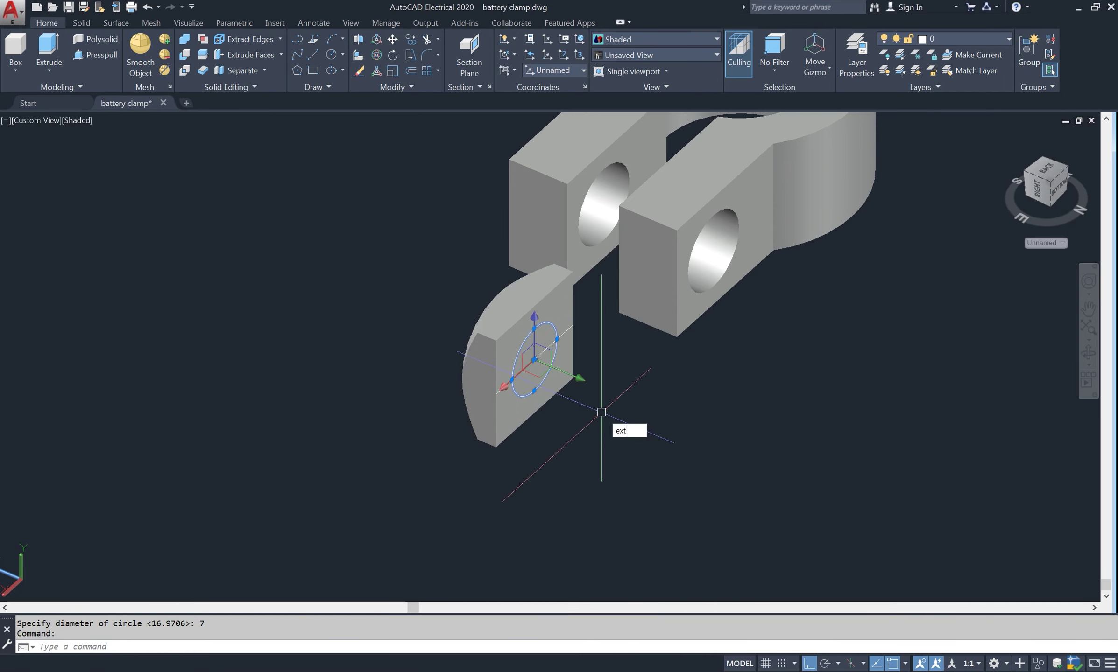
key("Return")
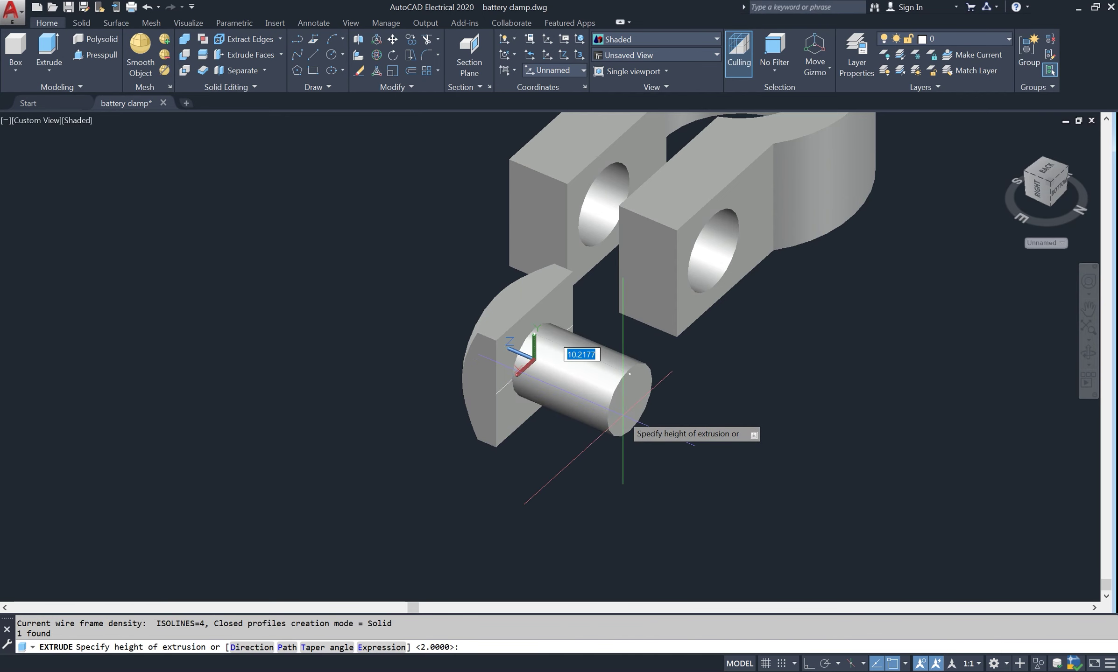
type("1")
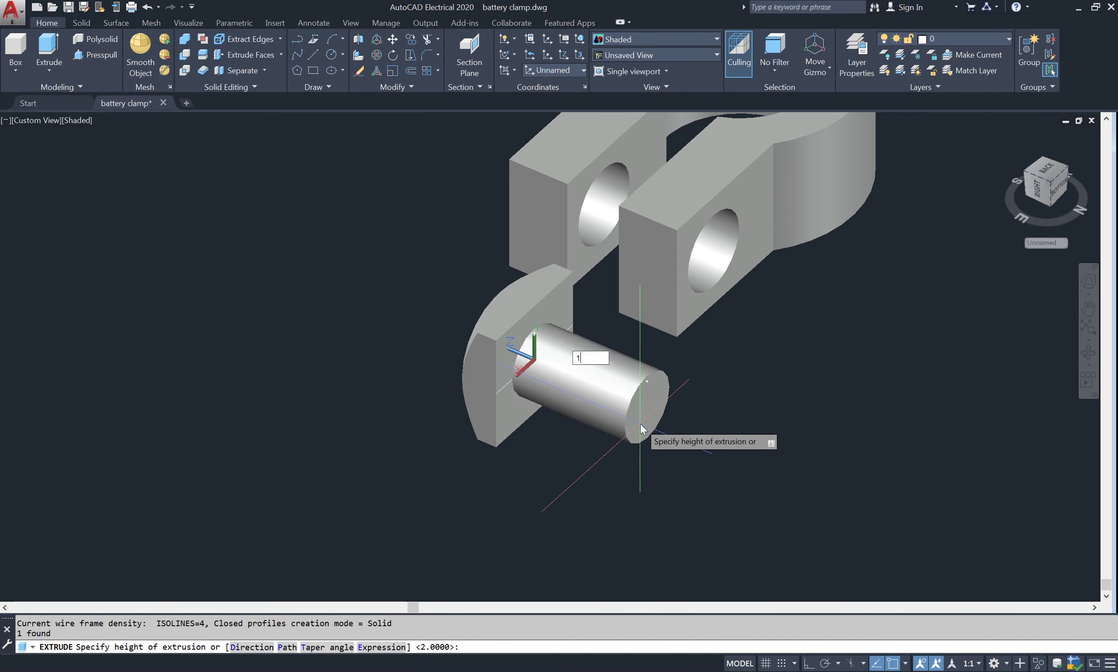
type("0")
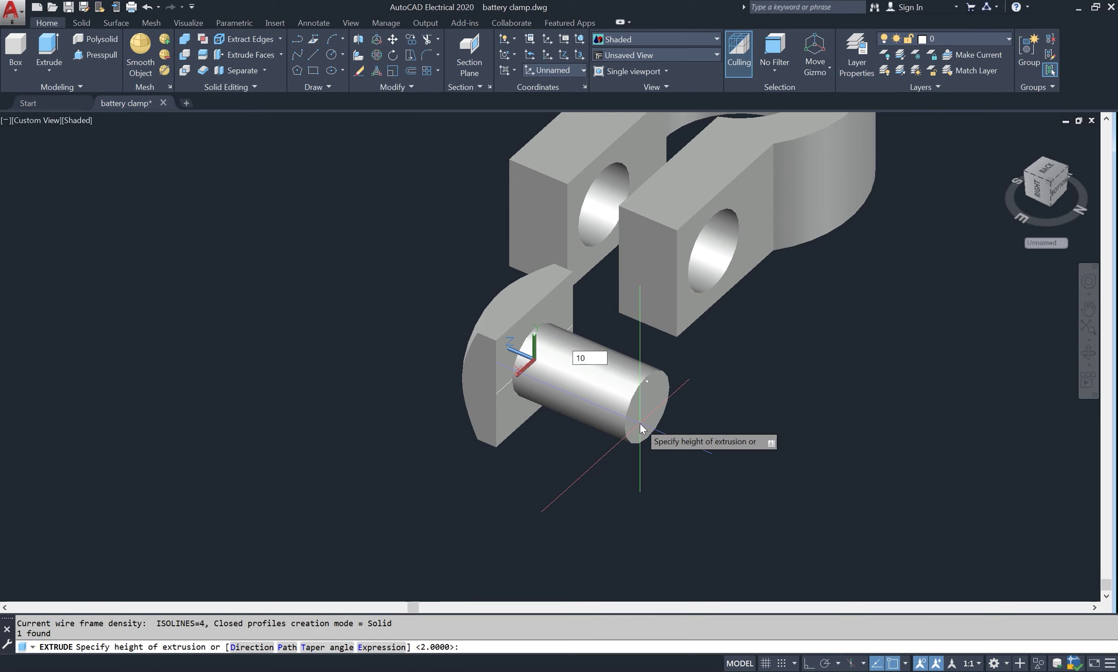
key("Return")
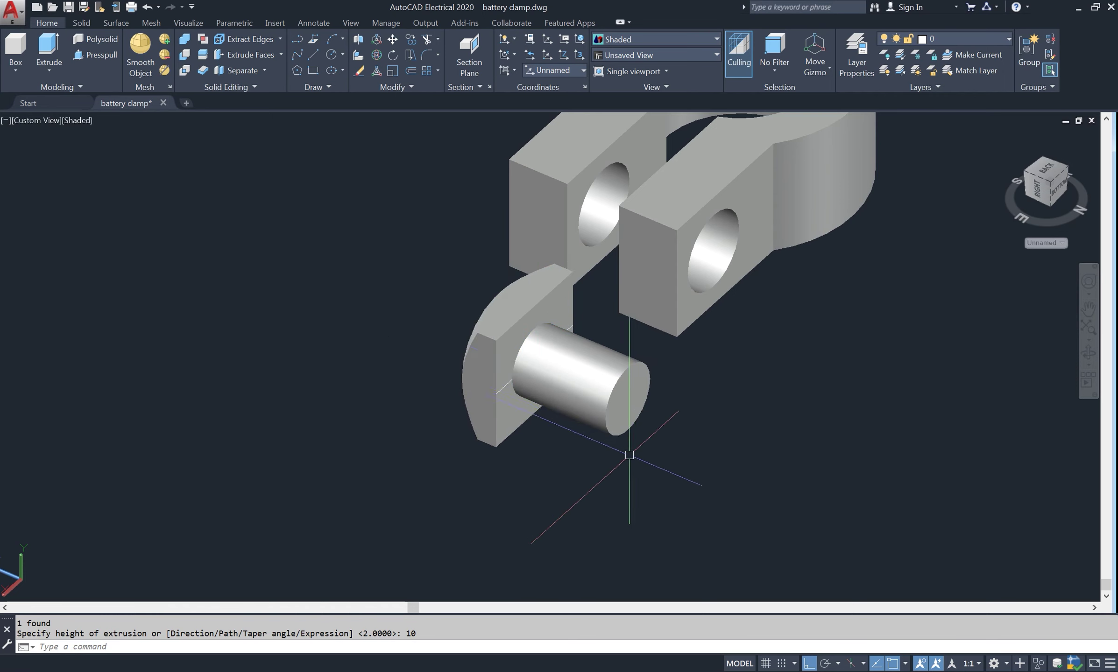
Union the cylinder and the curved tab into one solid
type("u")
key("Return")
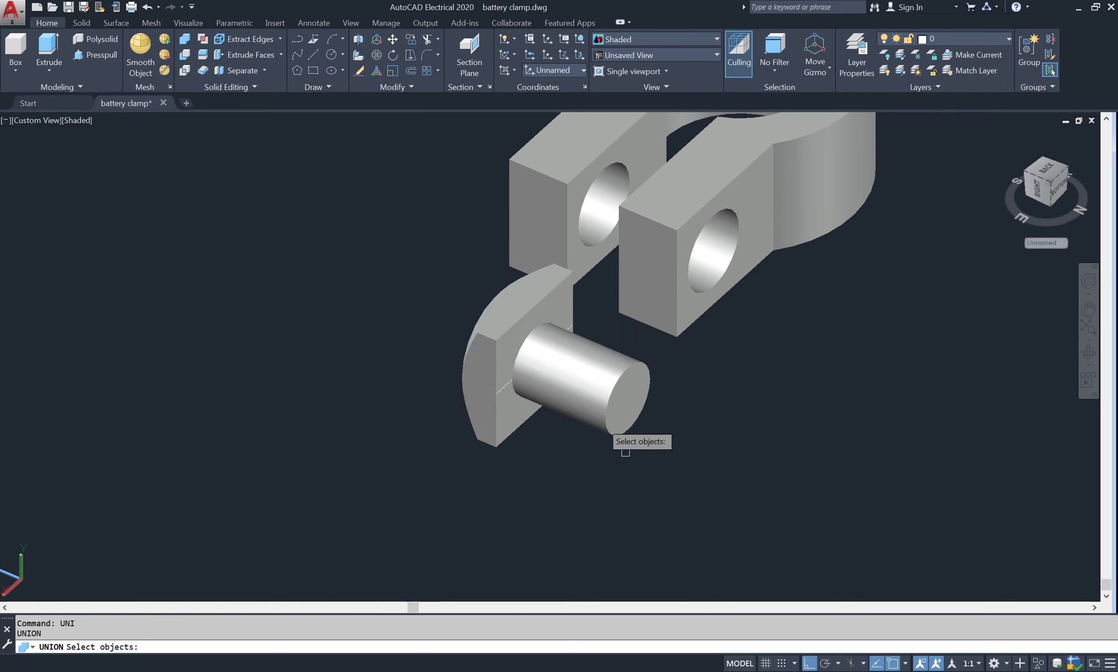
left_click(607, 411)
left_click(498, 341)
key("Return")
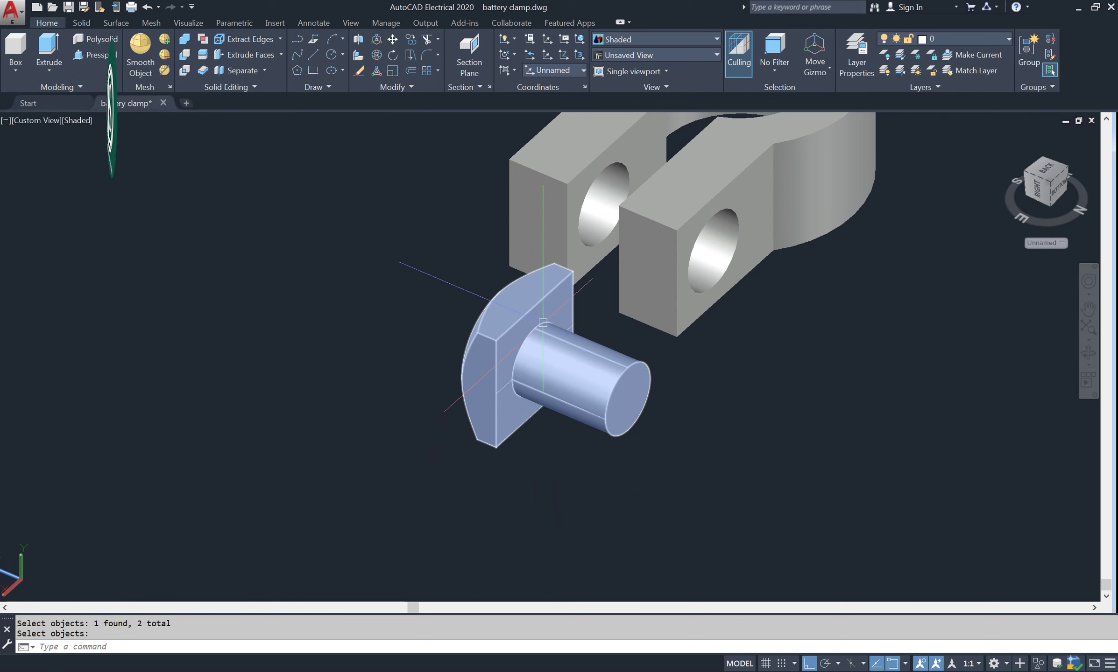
Fillet the edge where the peg meets the tab with radius 1
type("f")
key("Return")
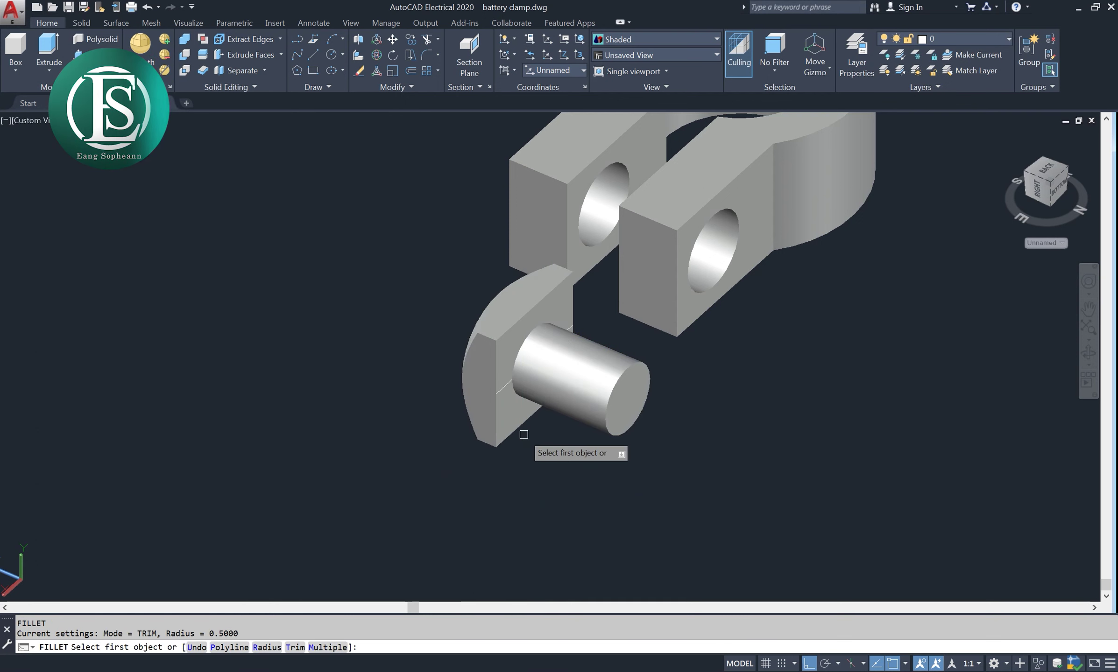
type("r")
key("Return")
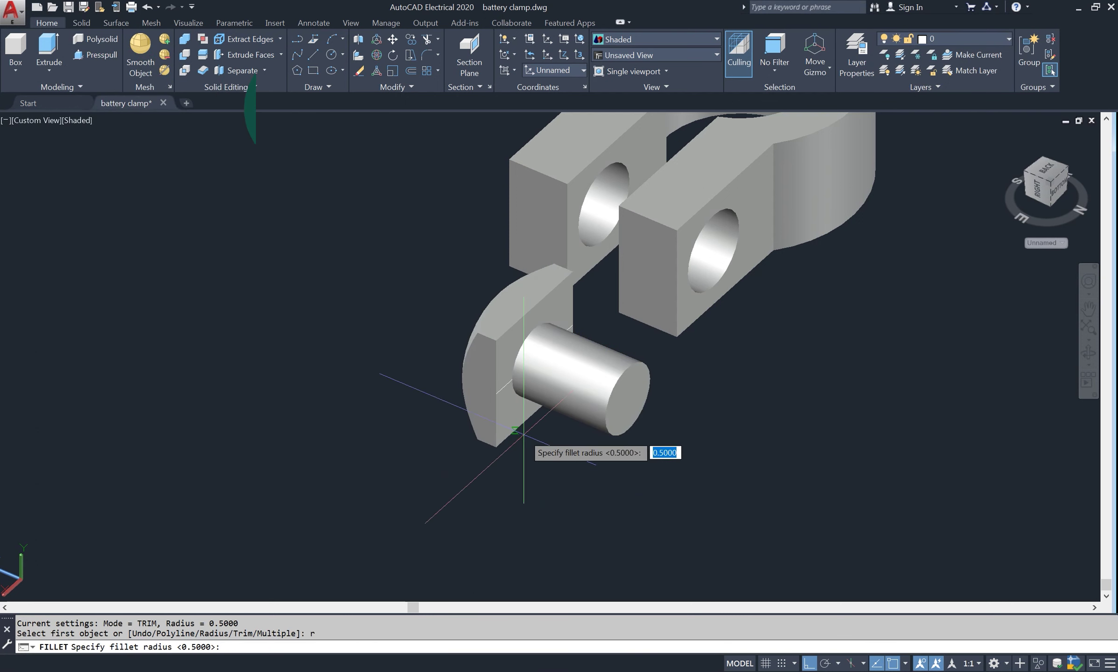
type("1")
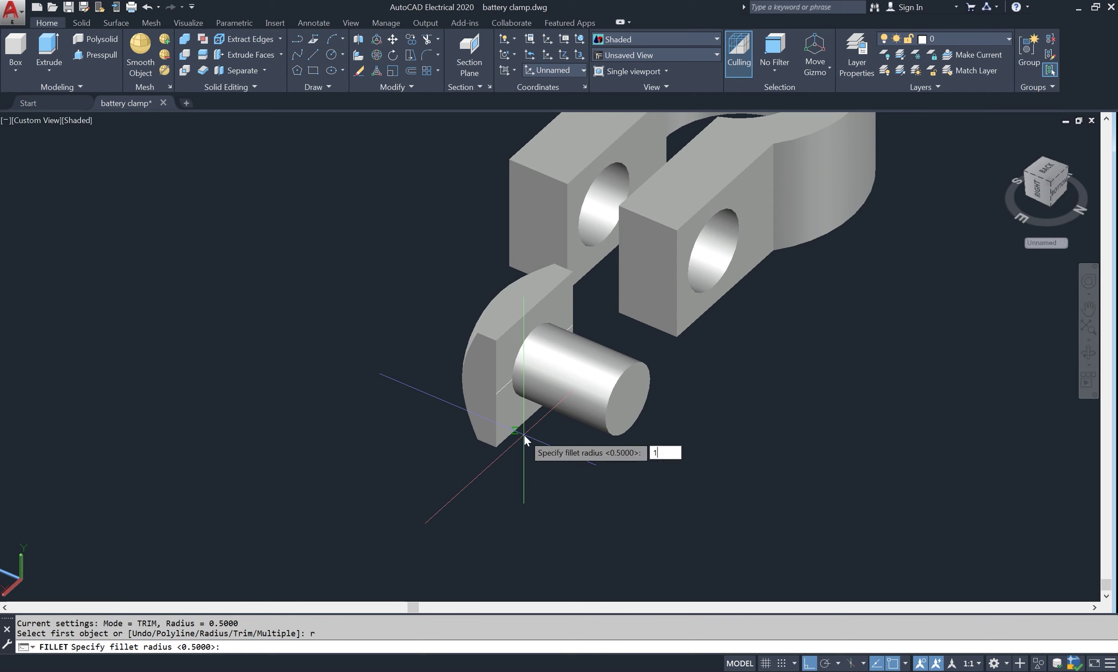
key("Return")
left_click(522, 351)
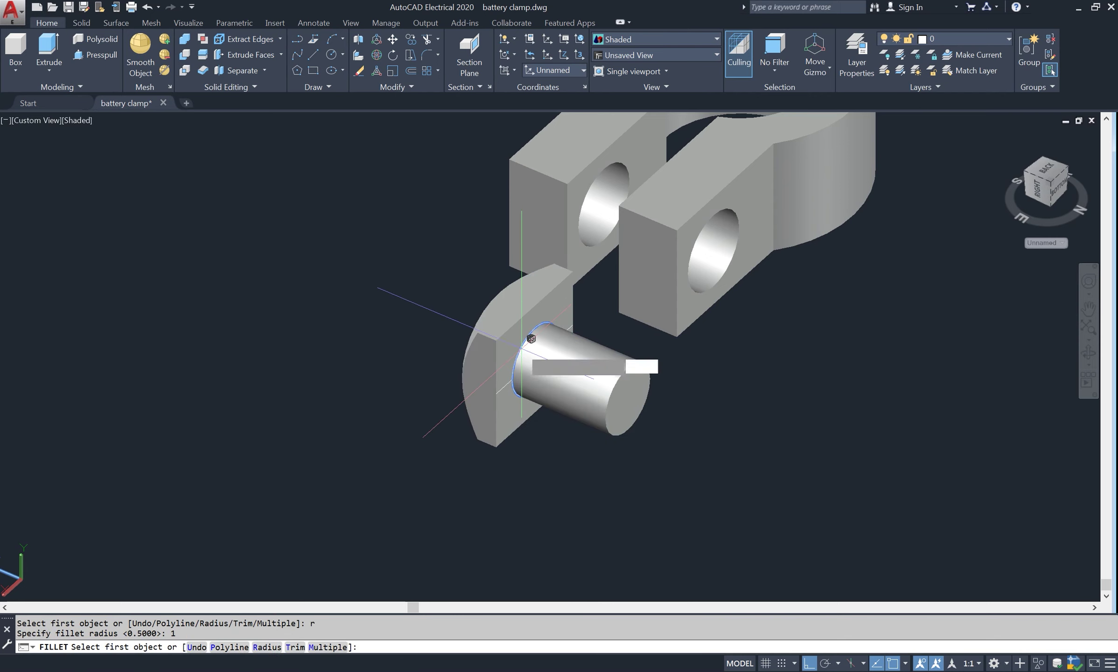
key("Return")
key("Return")
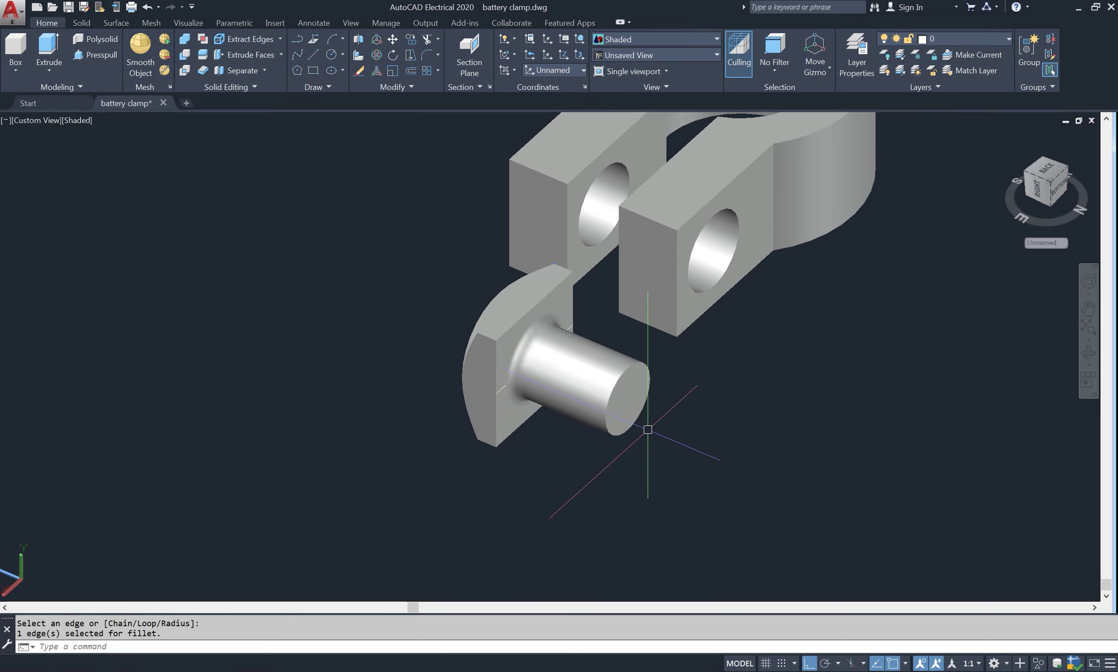
Draw a diameter 8 circle centred on the shank end
type("c")
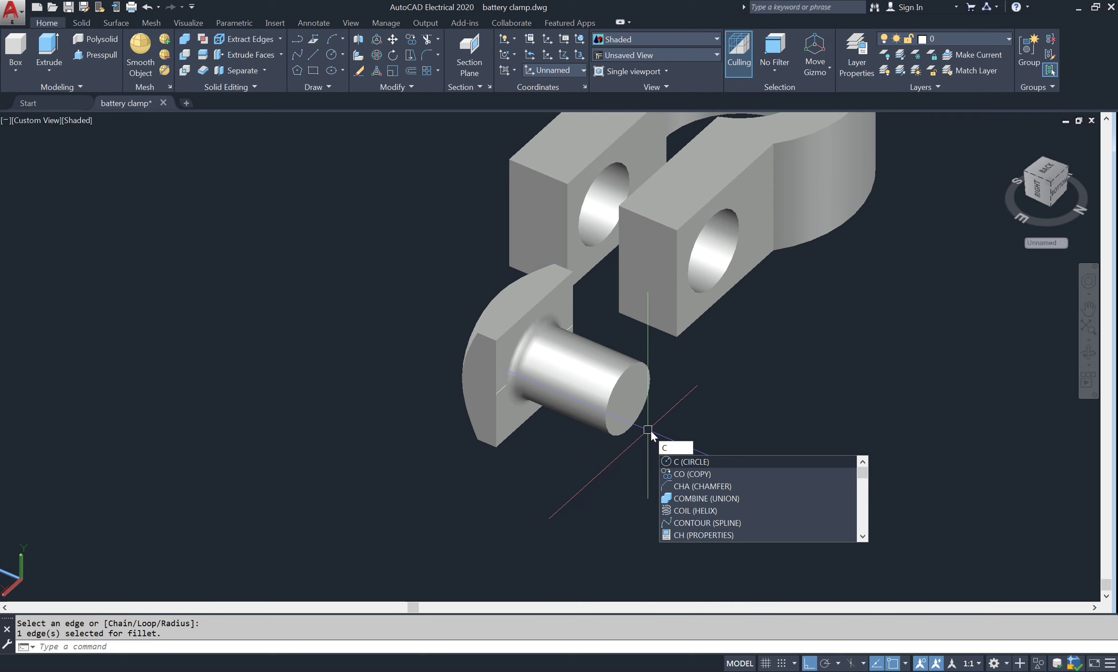
key("Return")
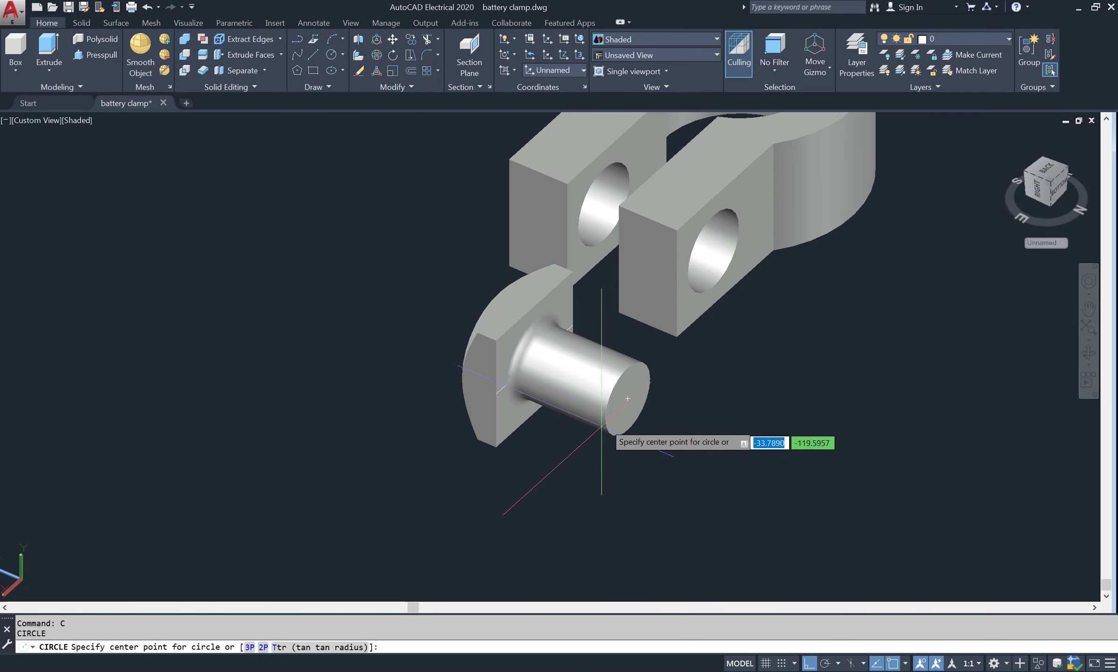
left_click(627, 399)
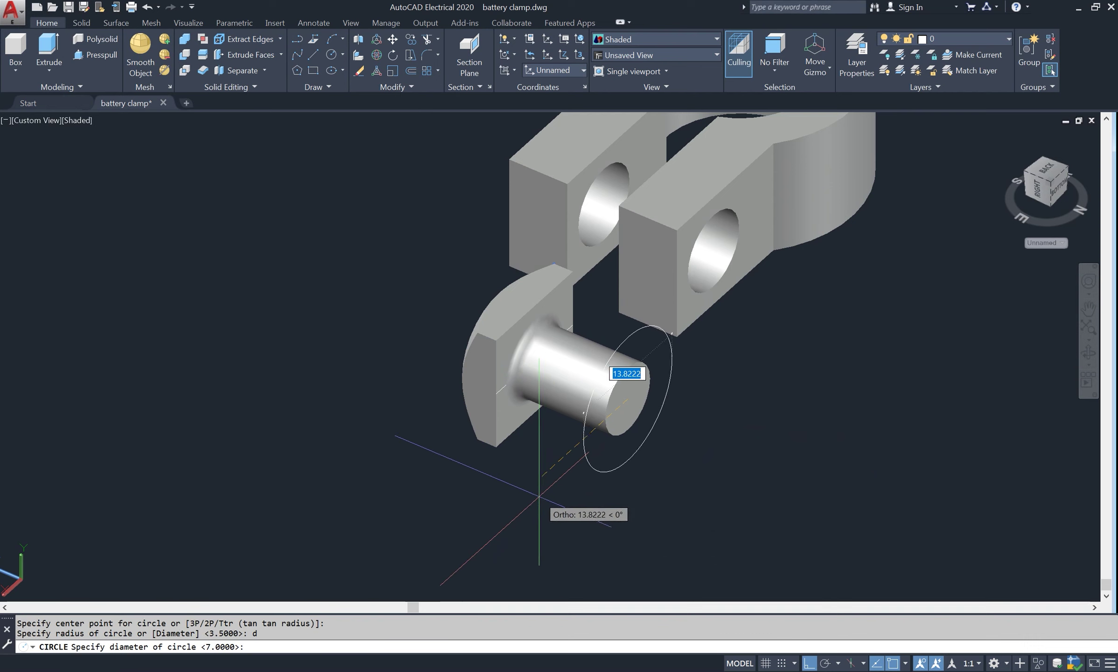
type("8")
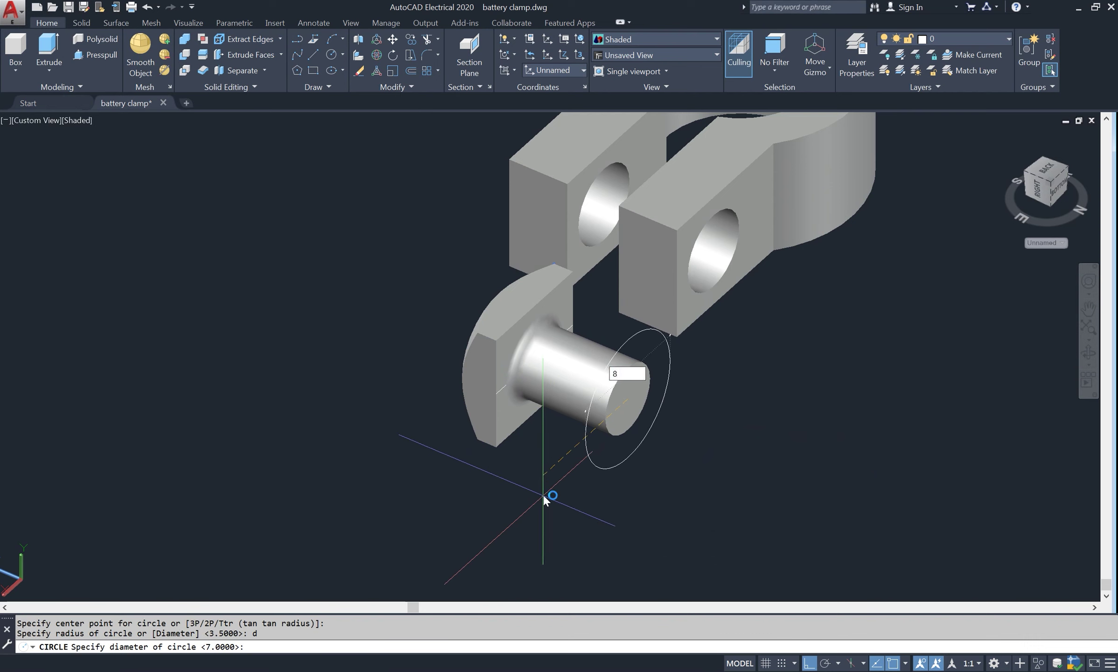
key("Return")
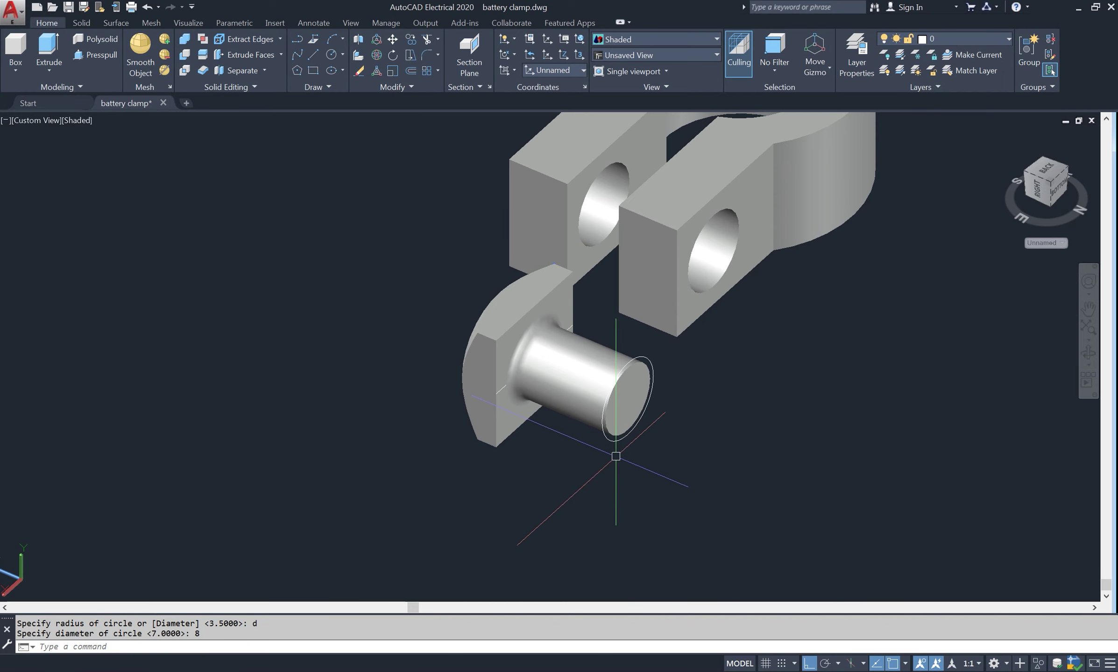
Extrude the diameter 8 circle 18 units from the shank end
type("Ext")
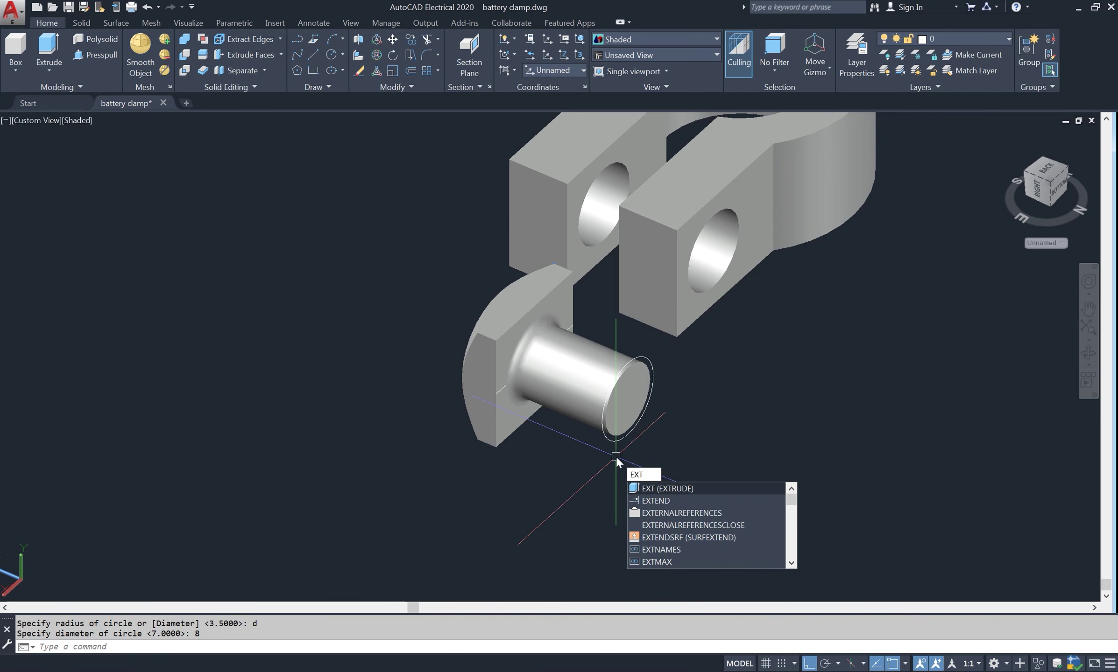
key("Return")
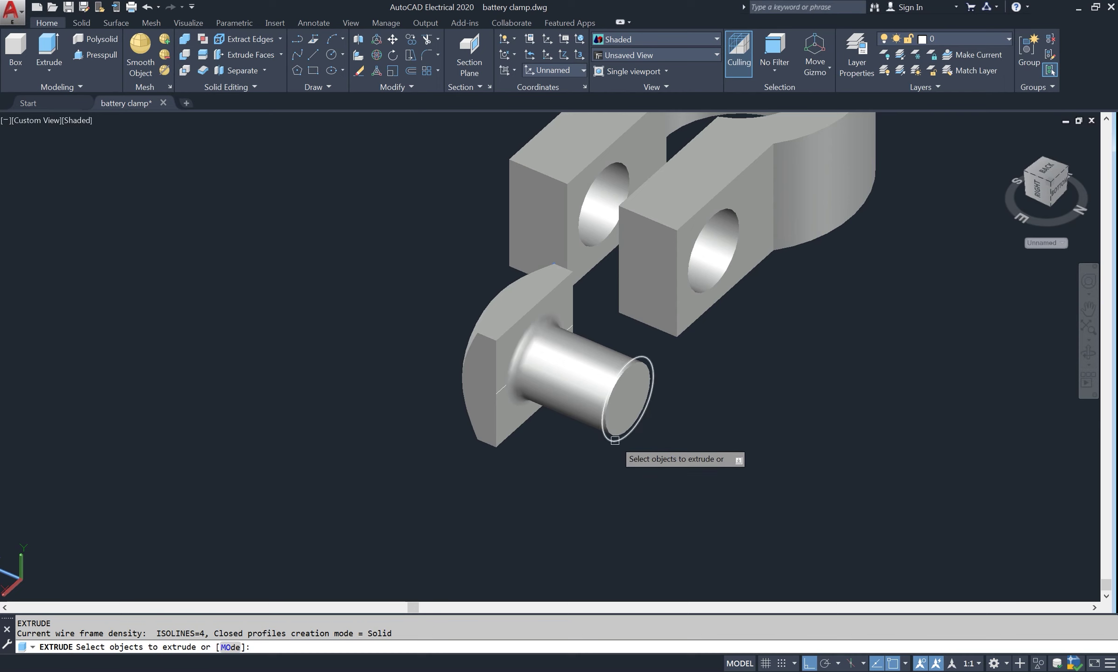
left_click(613, 441)
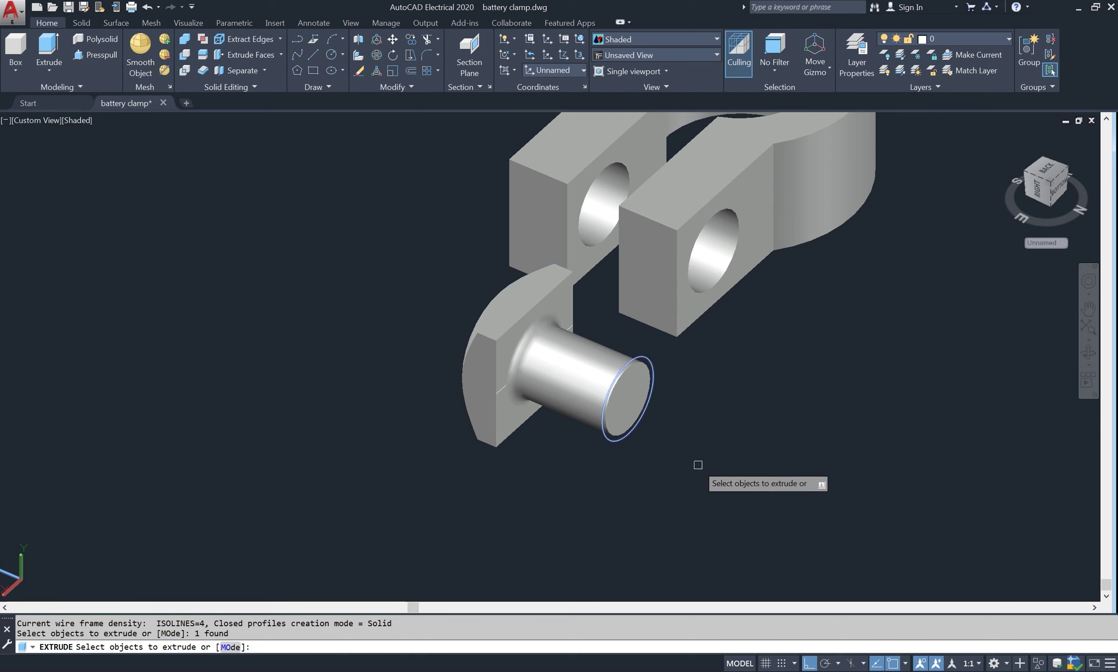
key("Return")
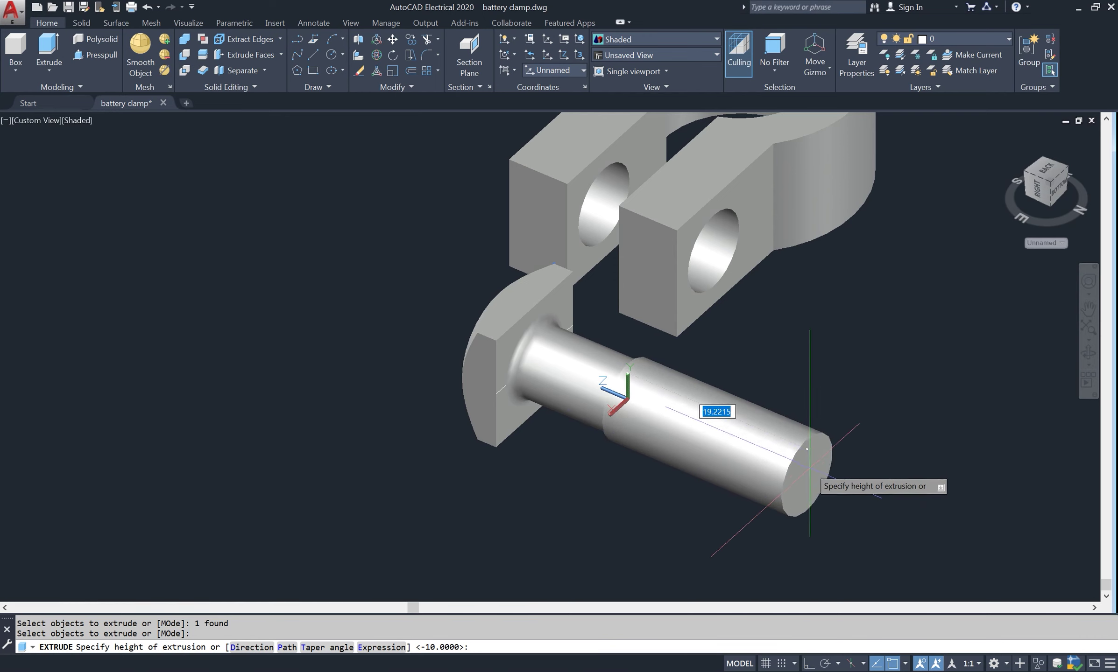
type("18")
key("Return")
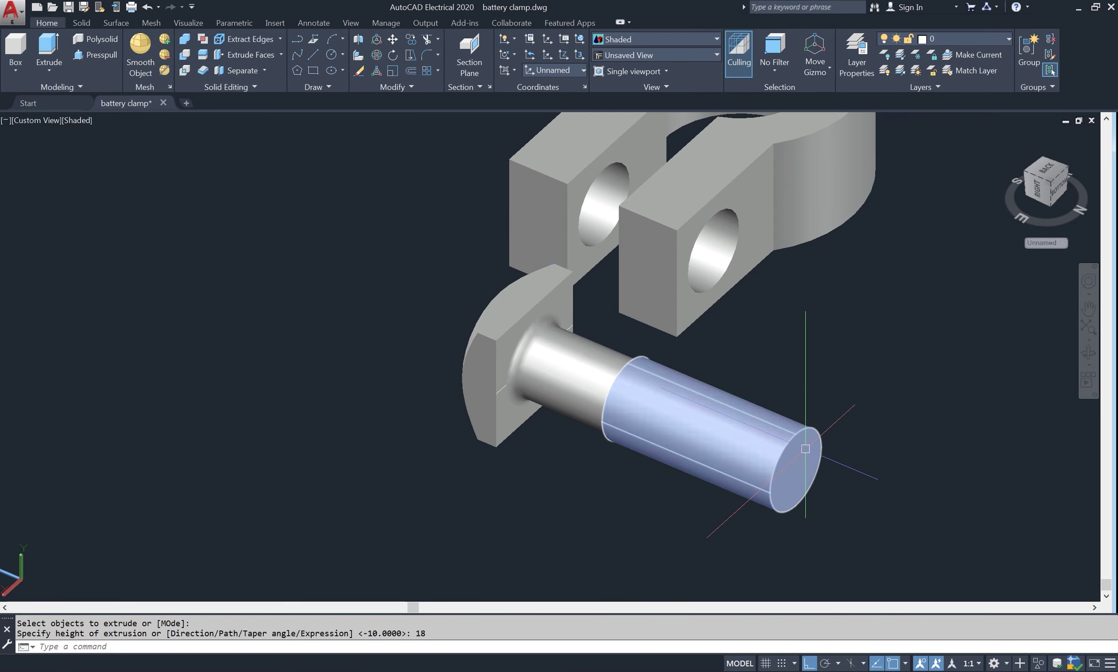
scroll(607, 413, "down", 3)
scroll(697, 417, "up", 3)
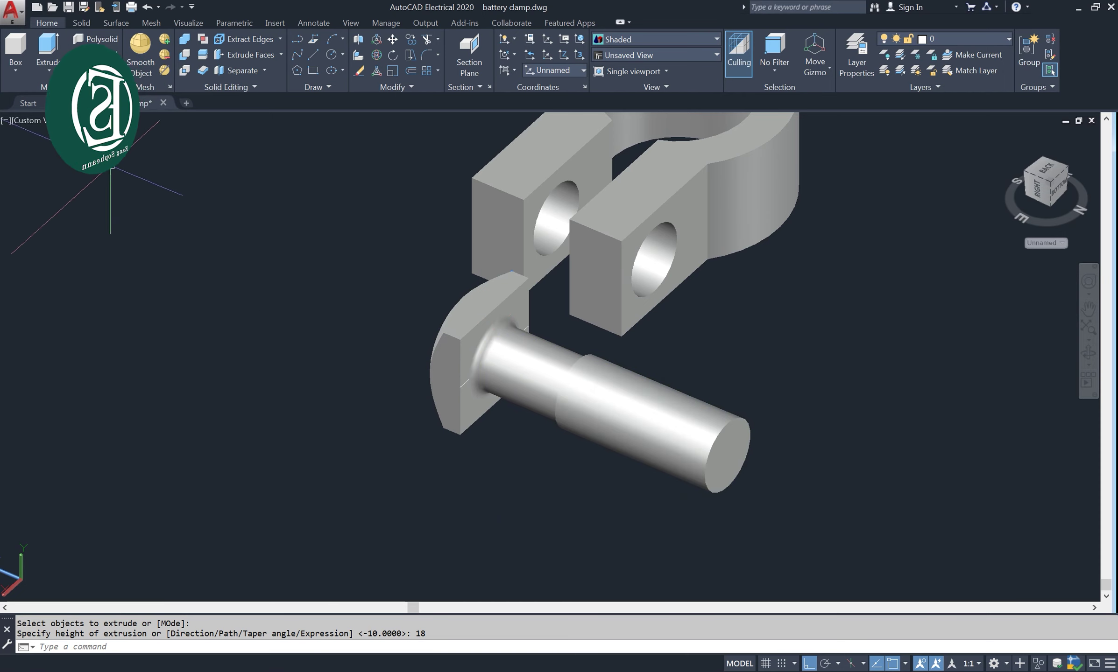
Switch to 2D Wireframe and place a helix base centre on the extended shank
left_click(82, 120)
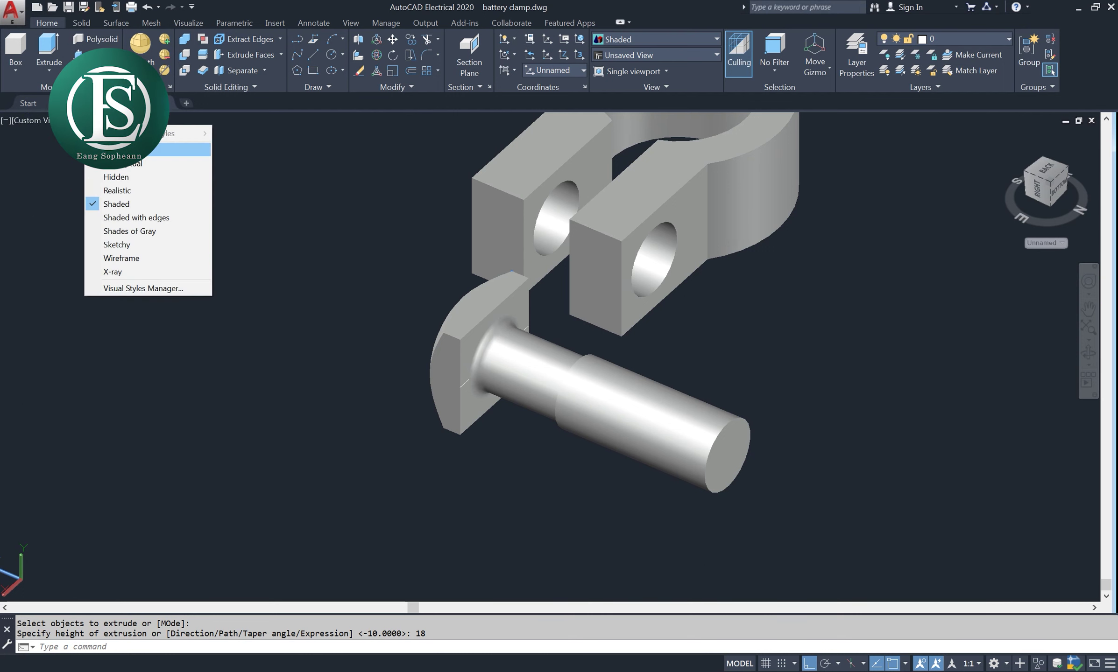
left_click(140, 150)
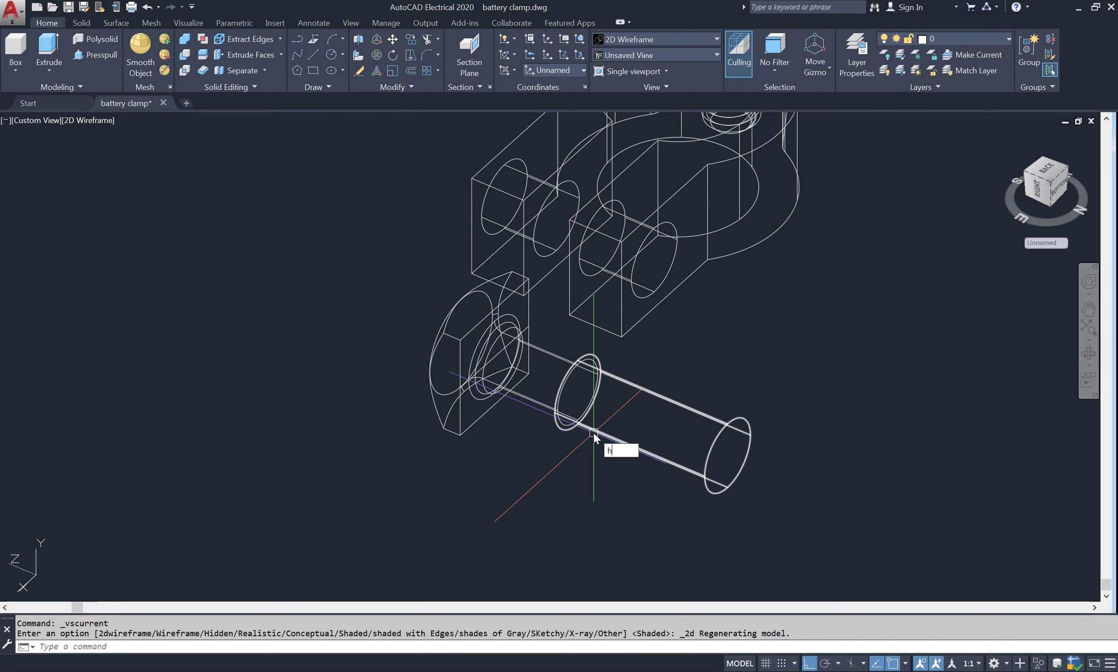
type("el")
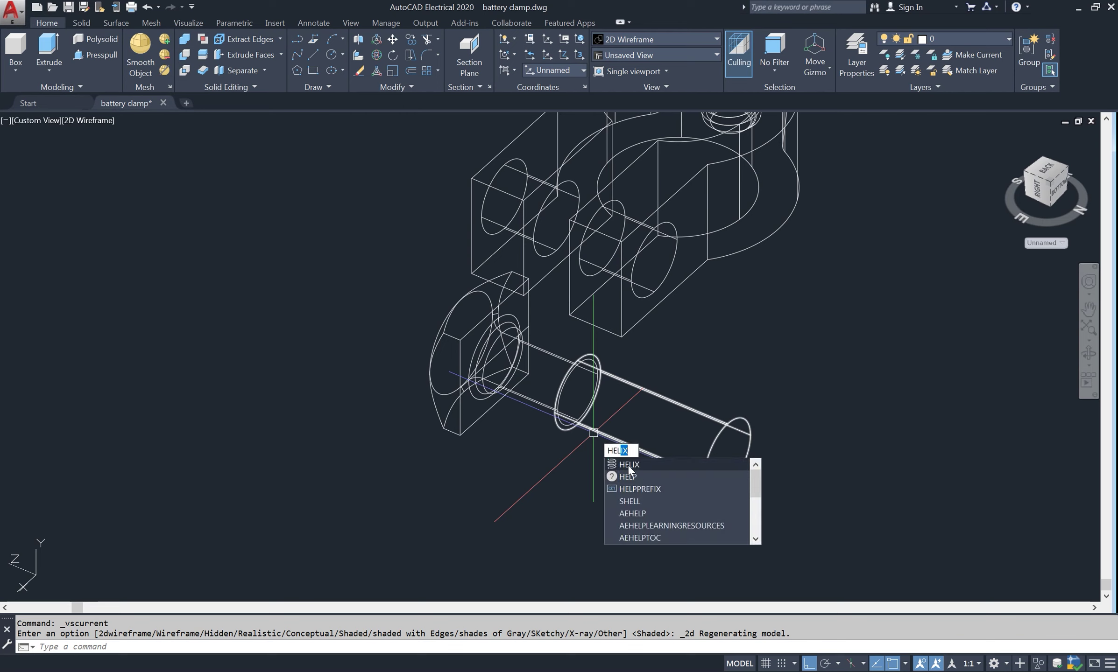
left_click(627, 464)
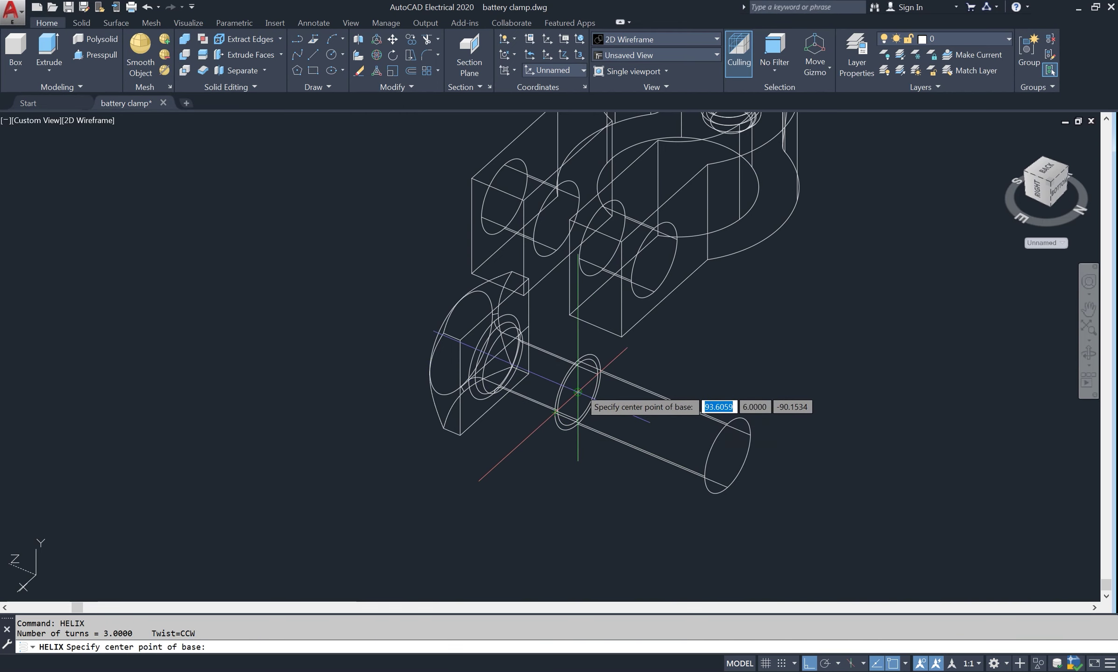
left_click(577, 392)
scroll(556, 401, "up", 2)
scroll(544, 418, "up", 1)
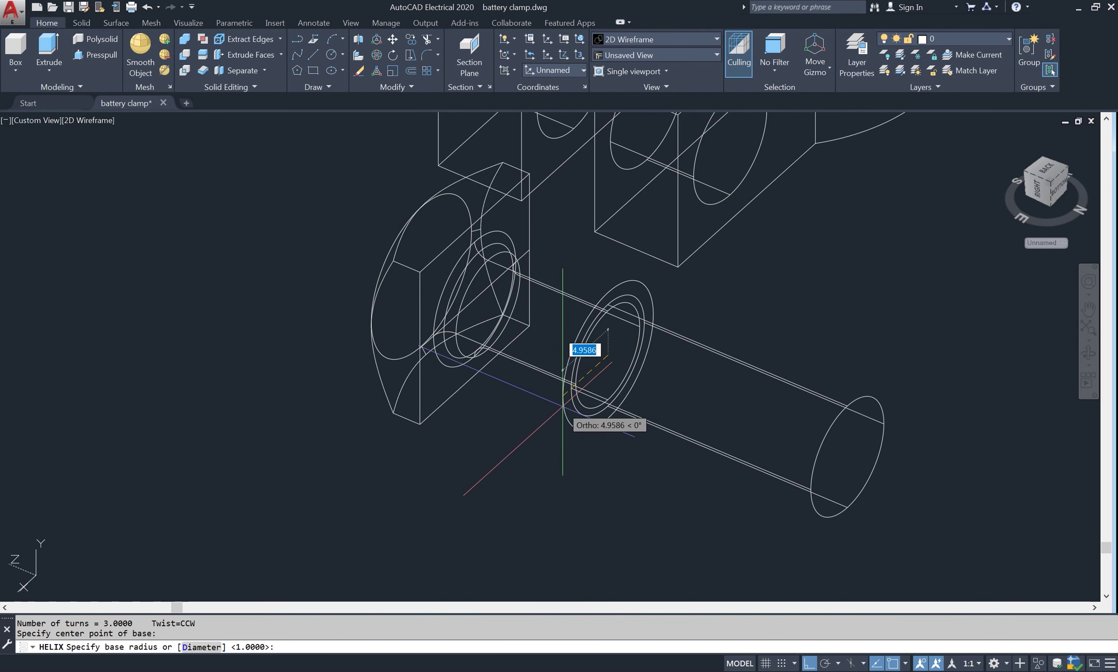
scroll(564, 394, "up", 4)
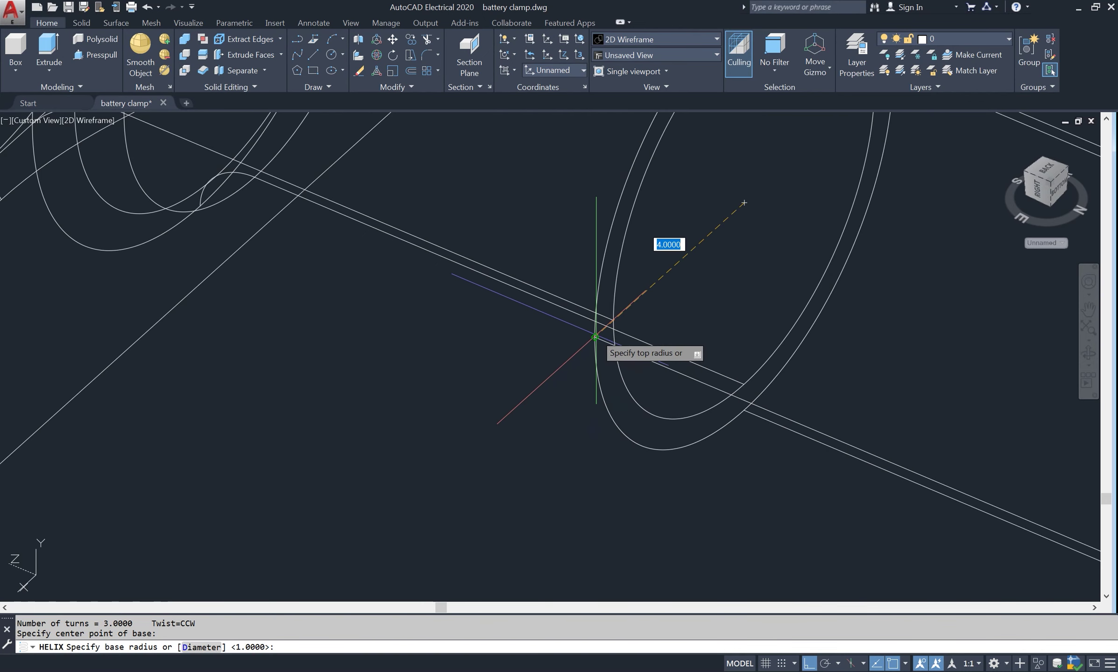
Give the helix base and top radius 4 and height reaching the shank end
left_click(582, 346)
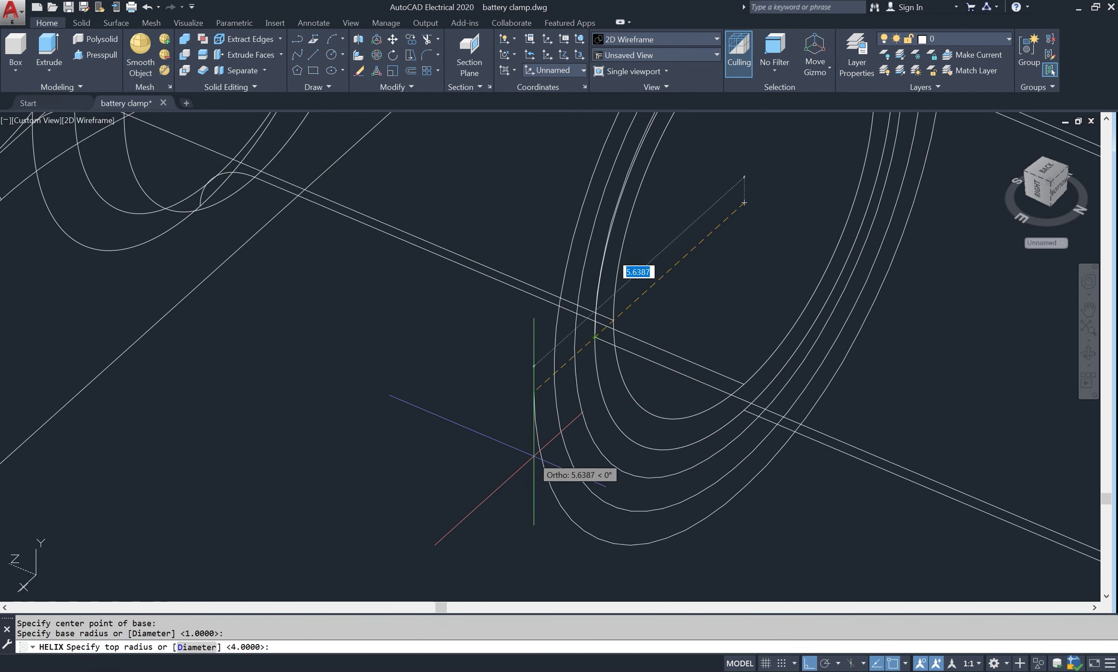
left_click(594, 336)
scroll(595, 337, "down", 2)
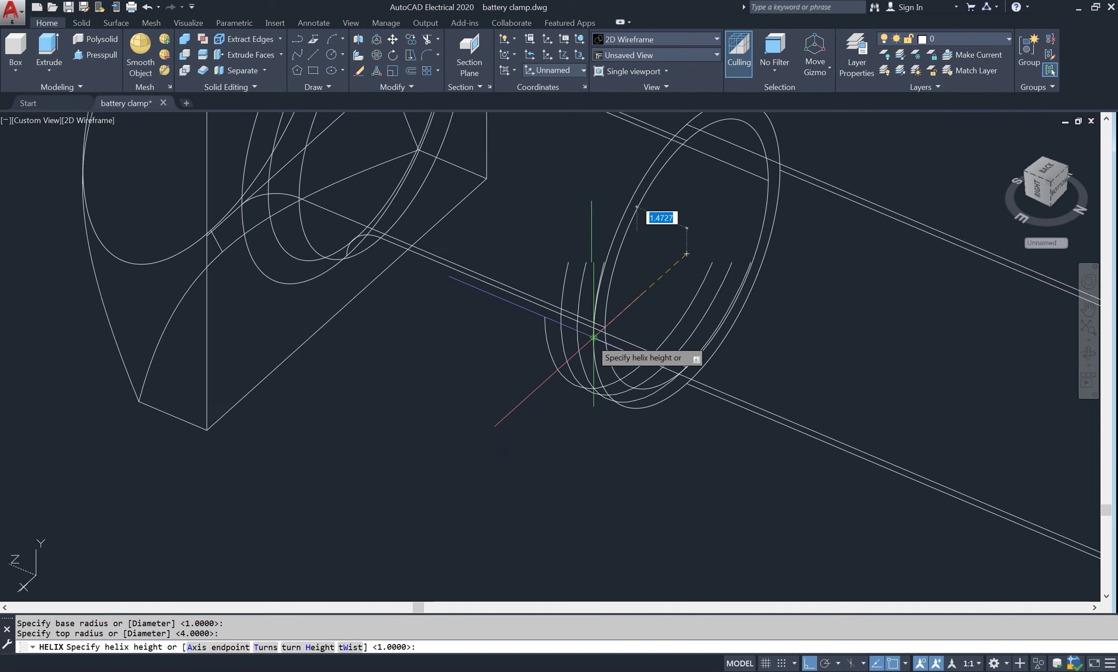
scroll(594, 337, "down", 2)
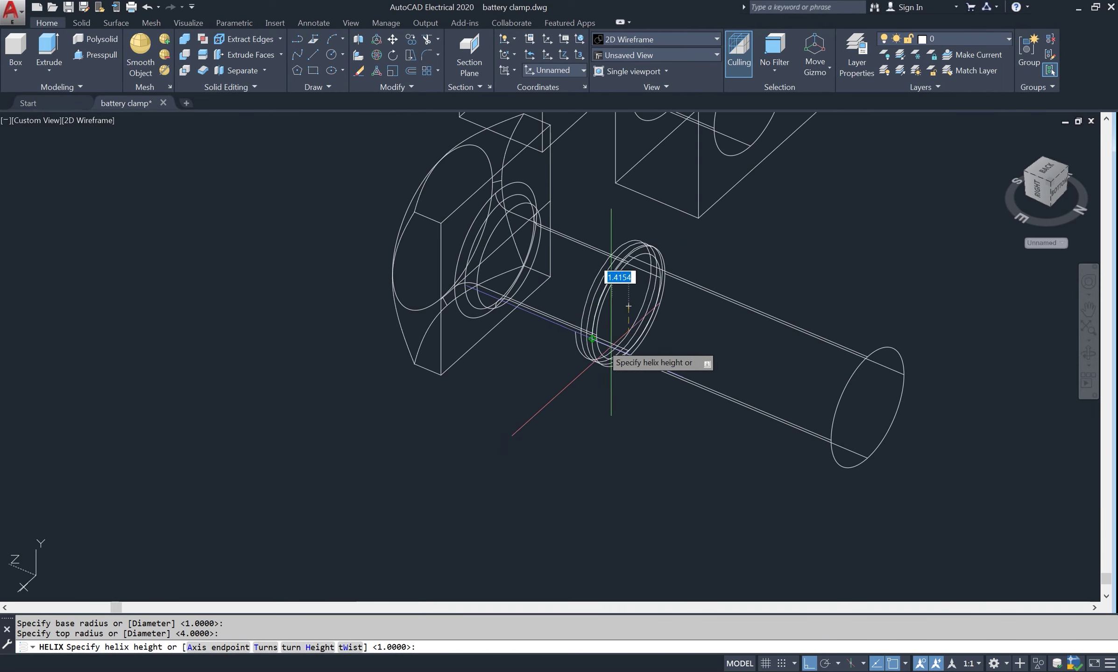
left_click(867, 407)
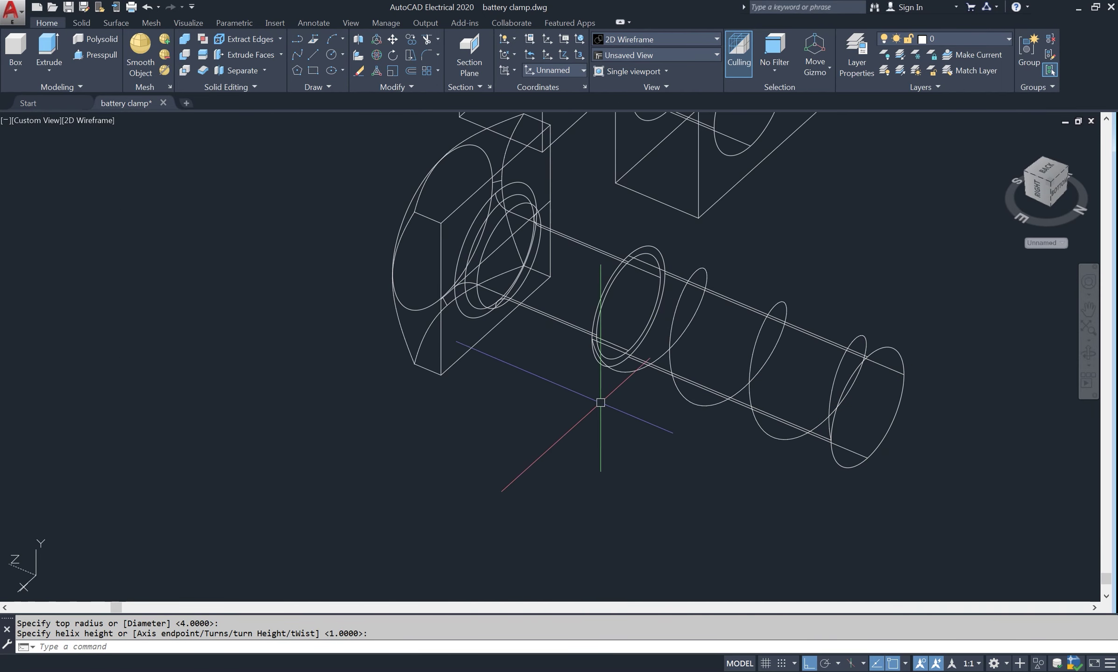
left_click(749, 358)
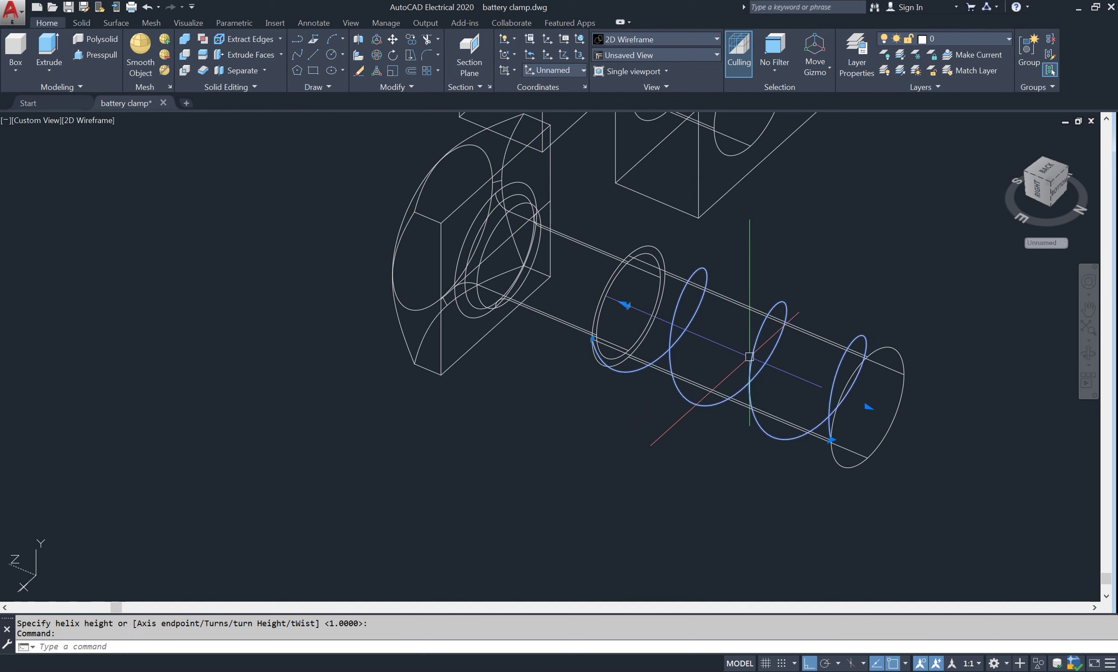
In Properties, give the helix radius 4 and 16 turns, then close the palette
right_click(751, 346)
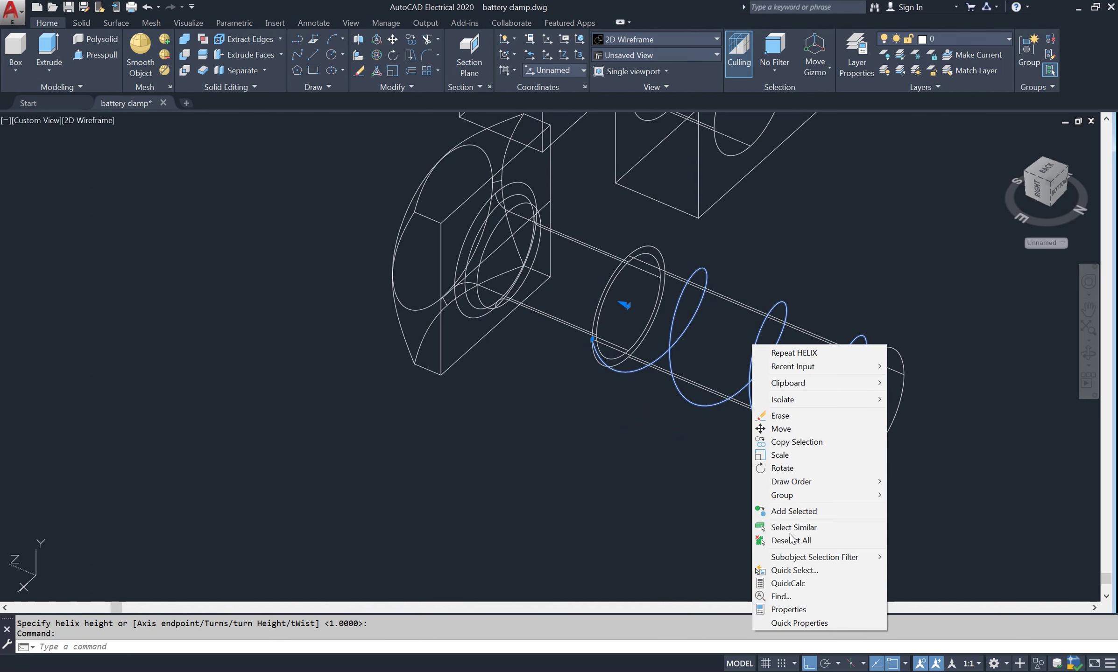
left_click(788, 609)
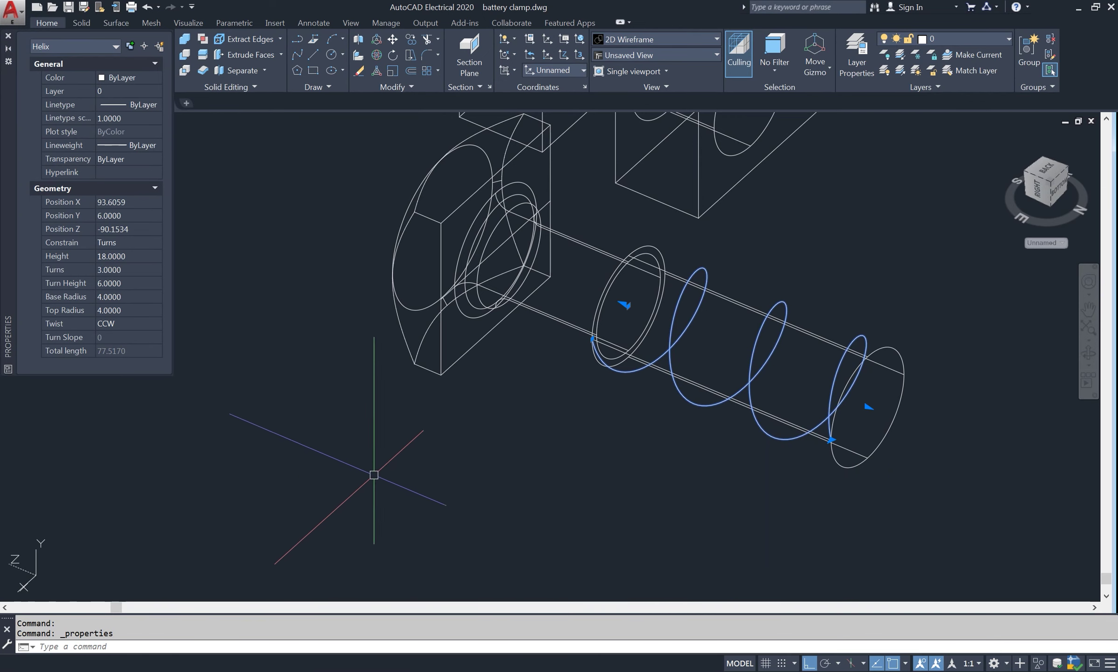
left_click(120, 254)
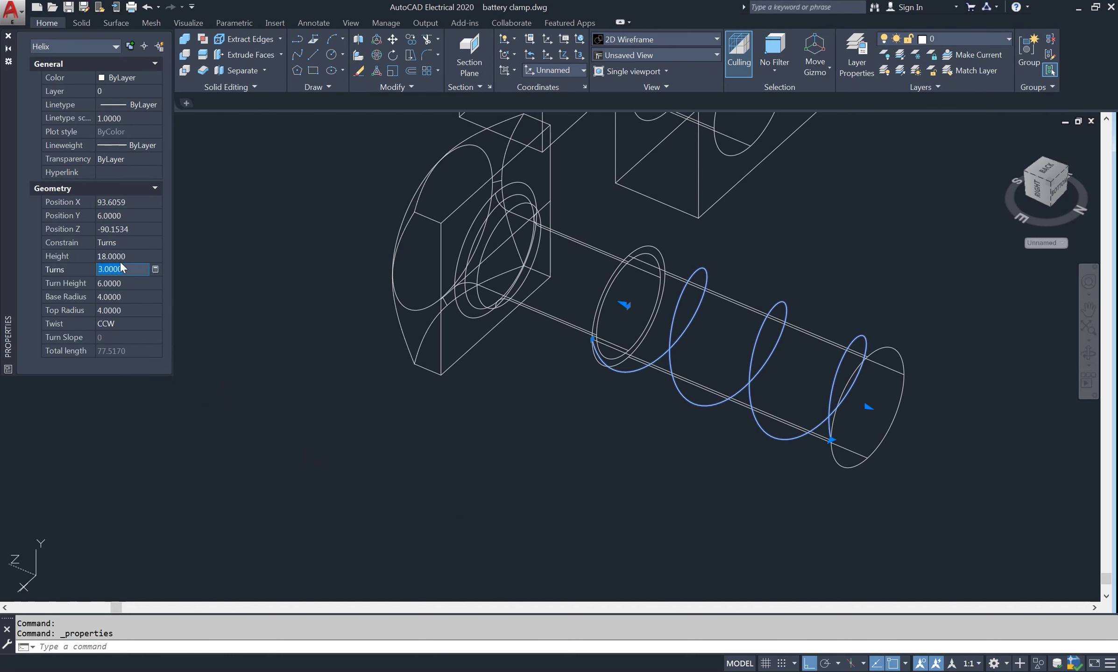
type("16")
left_click(138, 279)
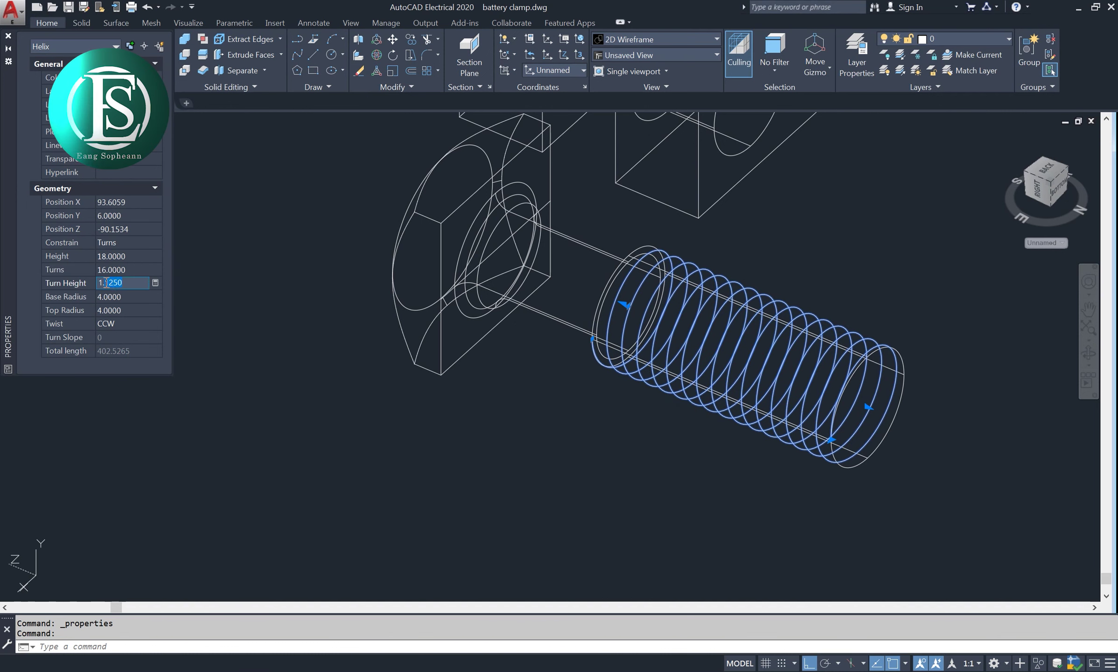
left_click_drag(125, 283, 98, 283)
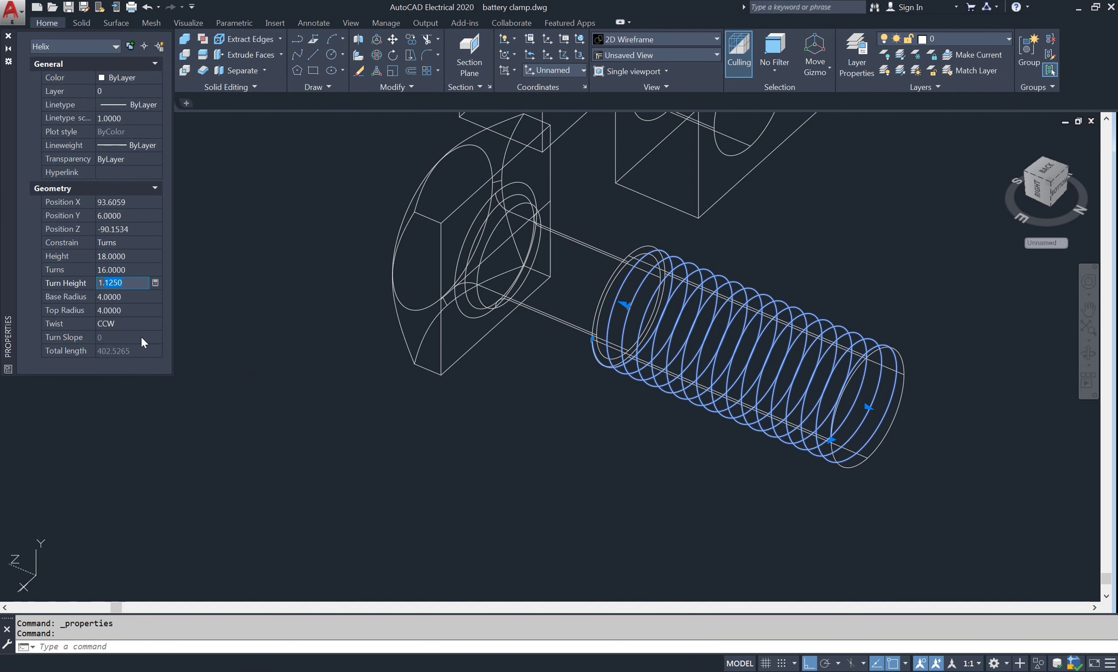
type("214")
left_click(133, 296)
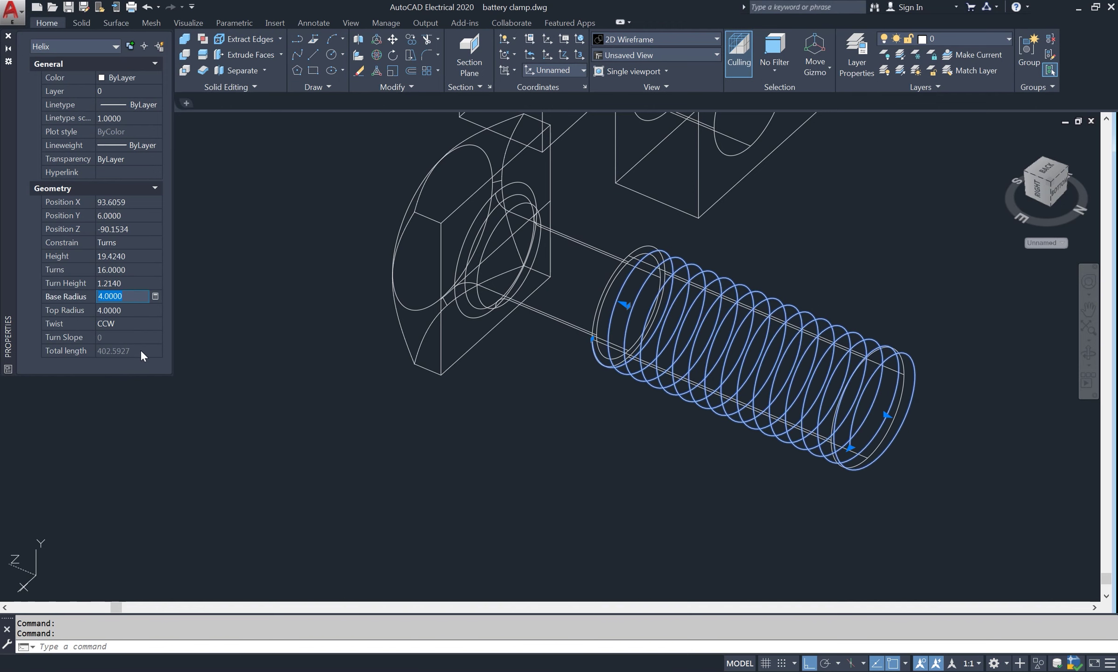
left_click(8, 37)
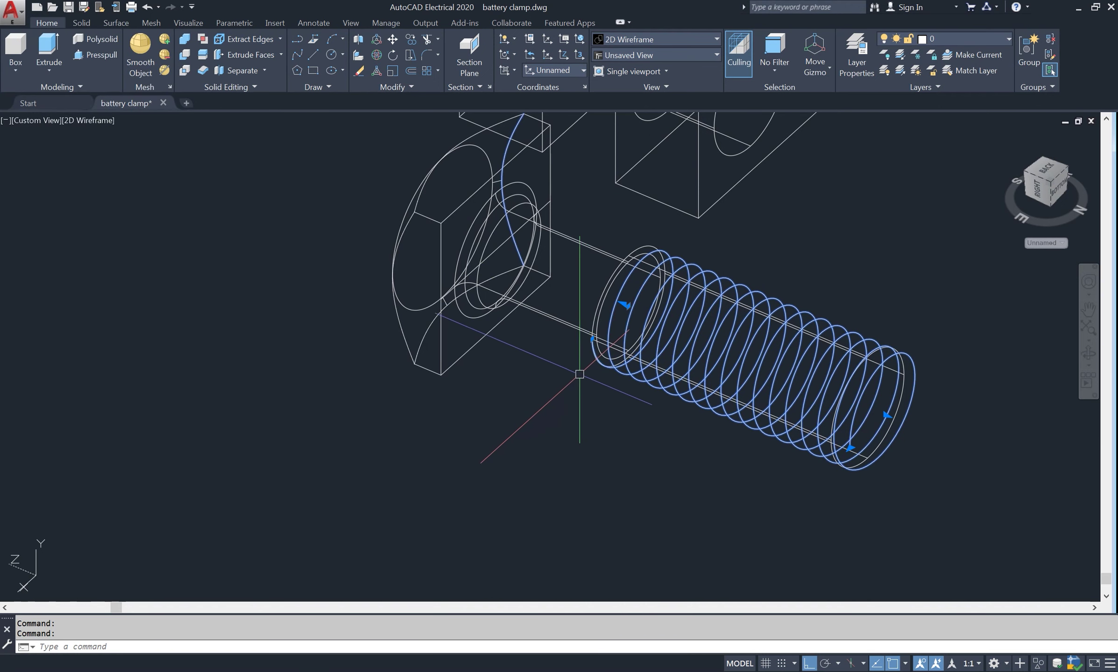
Switch the UCS to World and draw a polyline with 1.2, 0.7 and 1.2 segments
key("Escape")
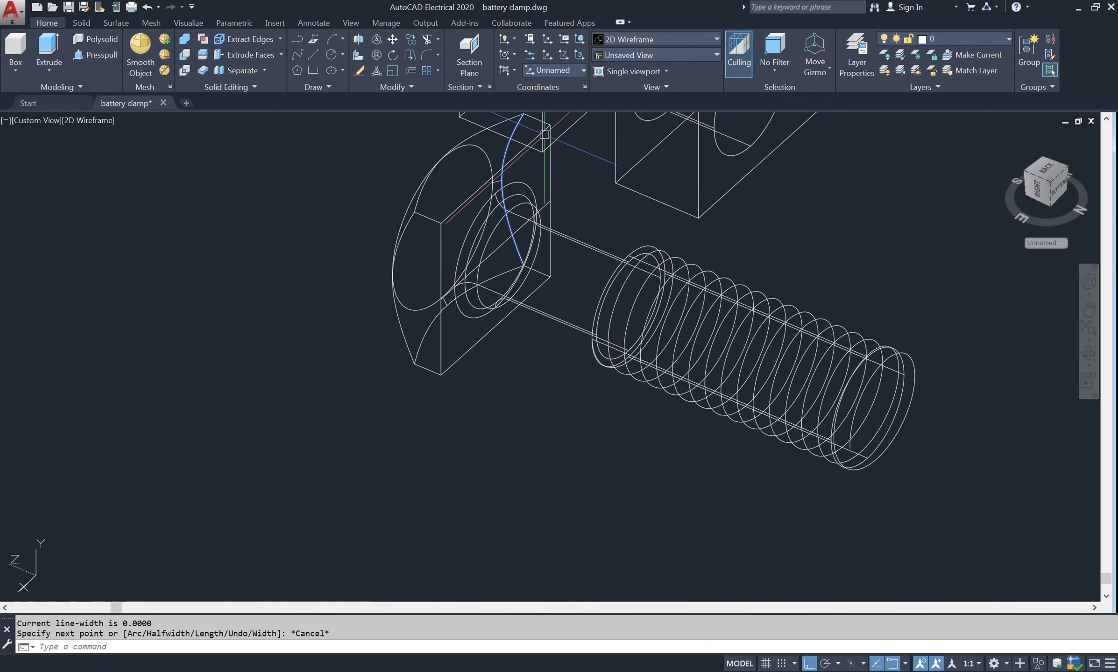
left_click(569, 70)
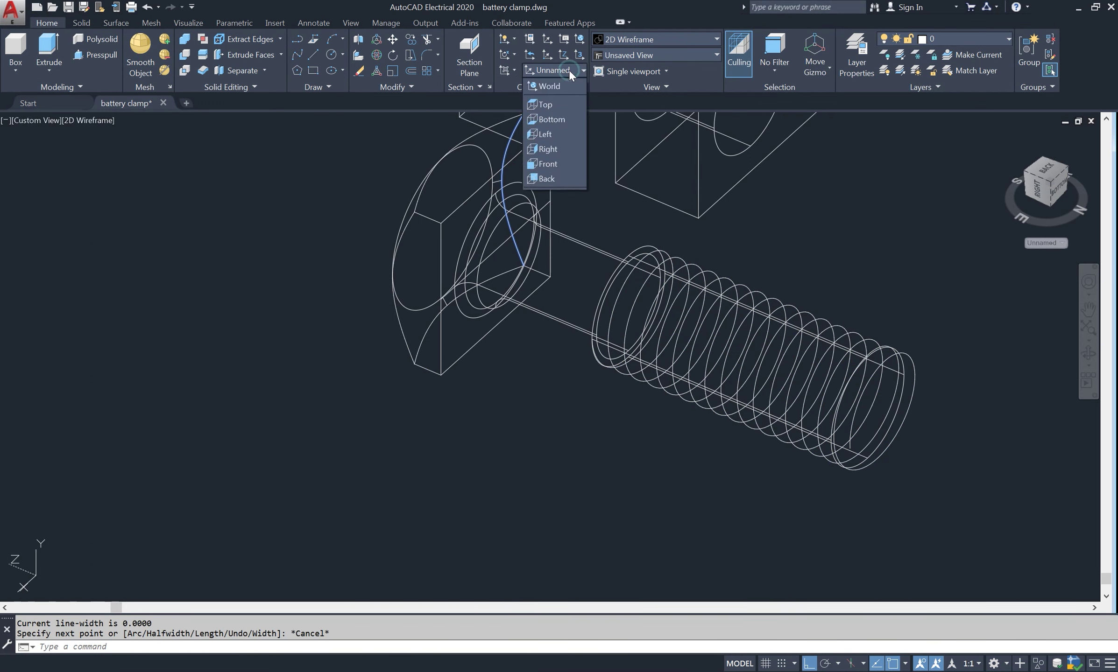
left_click(556, 89)
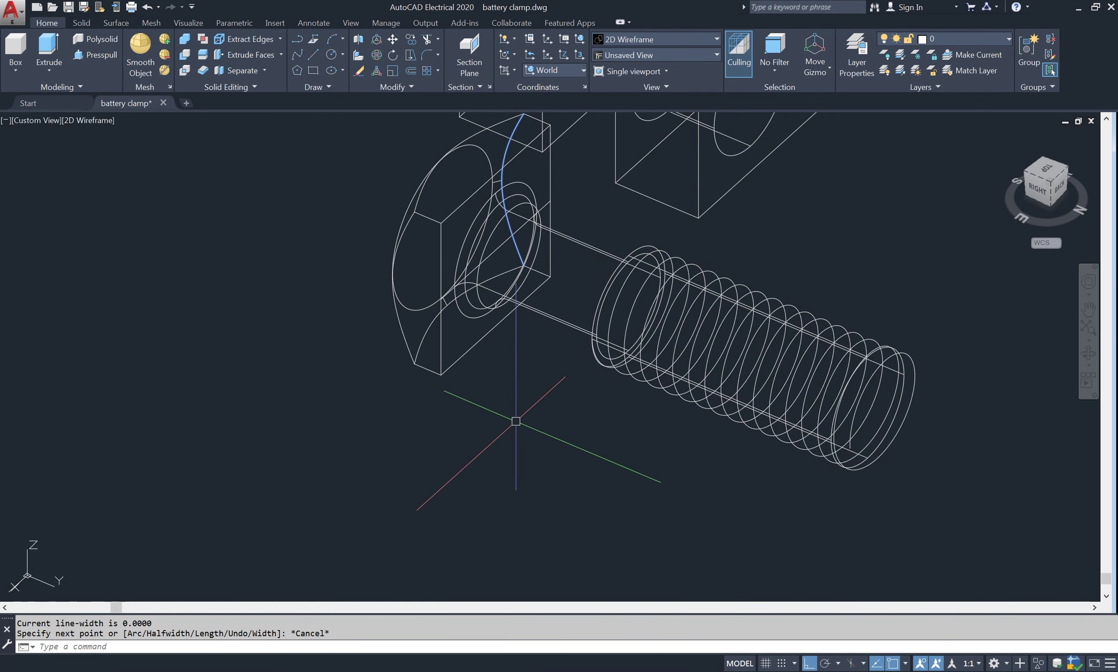
type("pl")
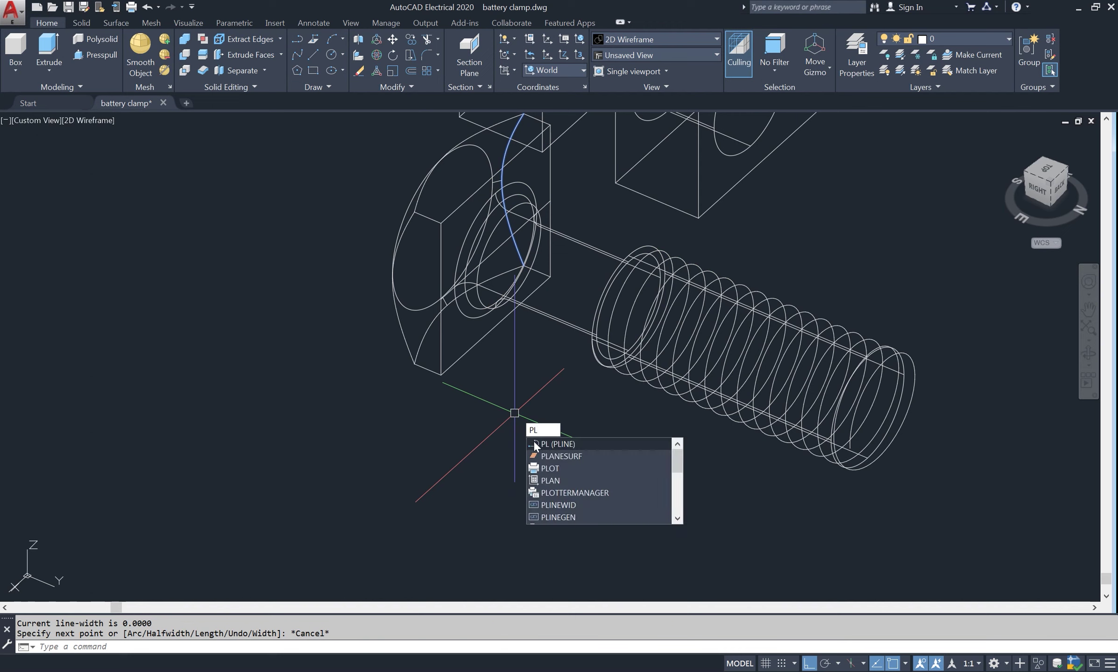
key("Return")
left_click(529, 463)
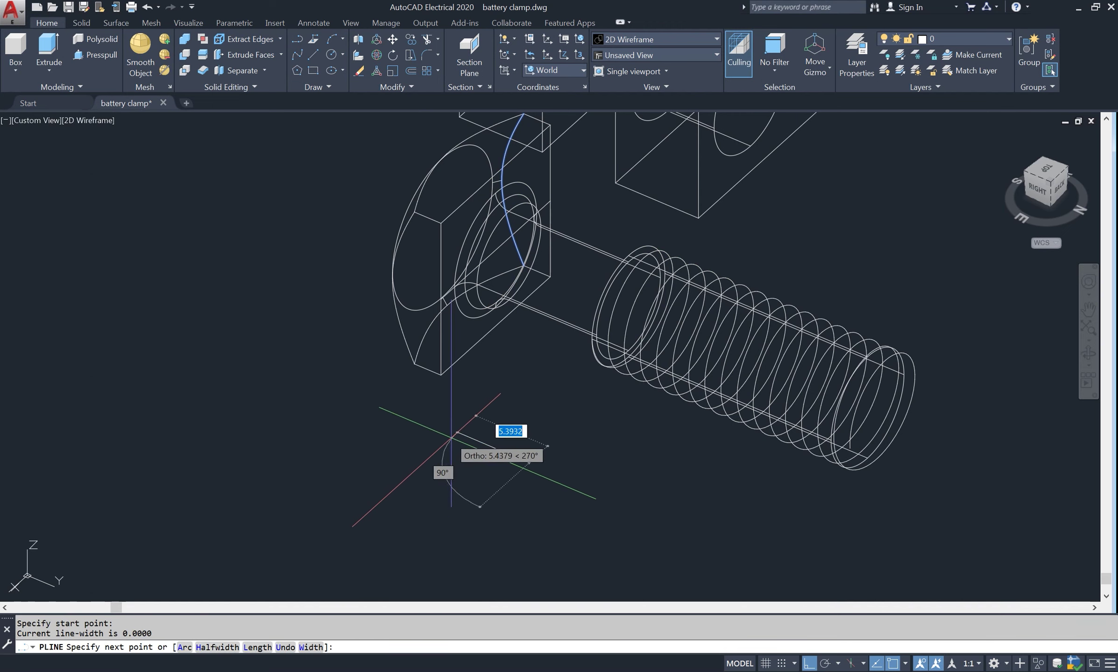
type("1.")
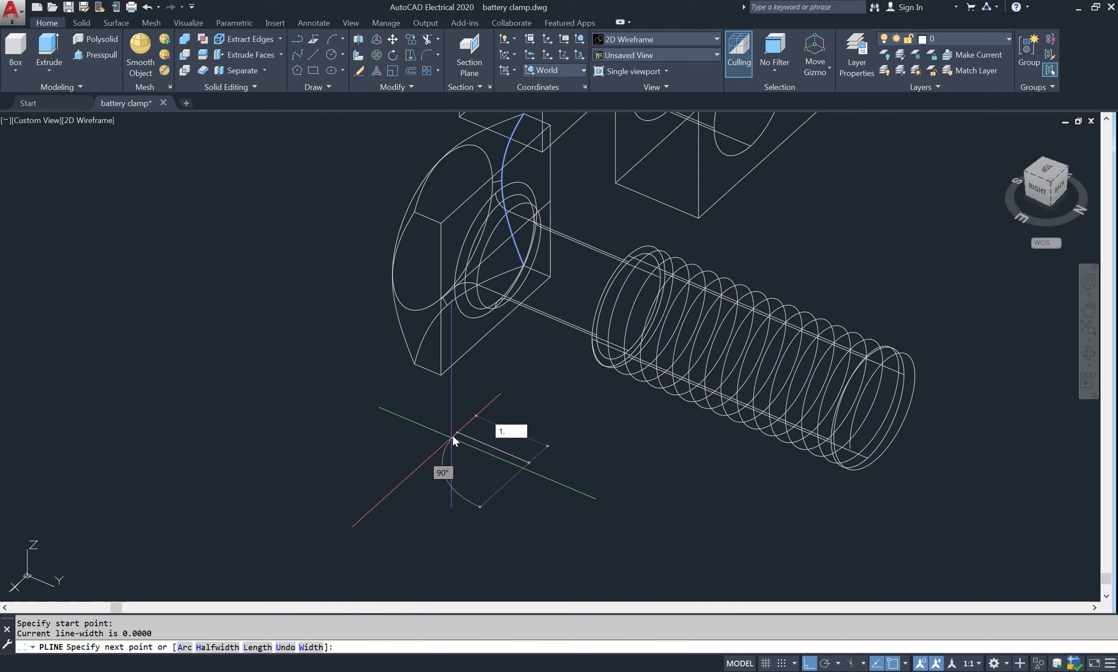
type("2")
key("Return")
type(".7")
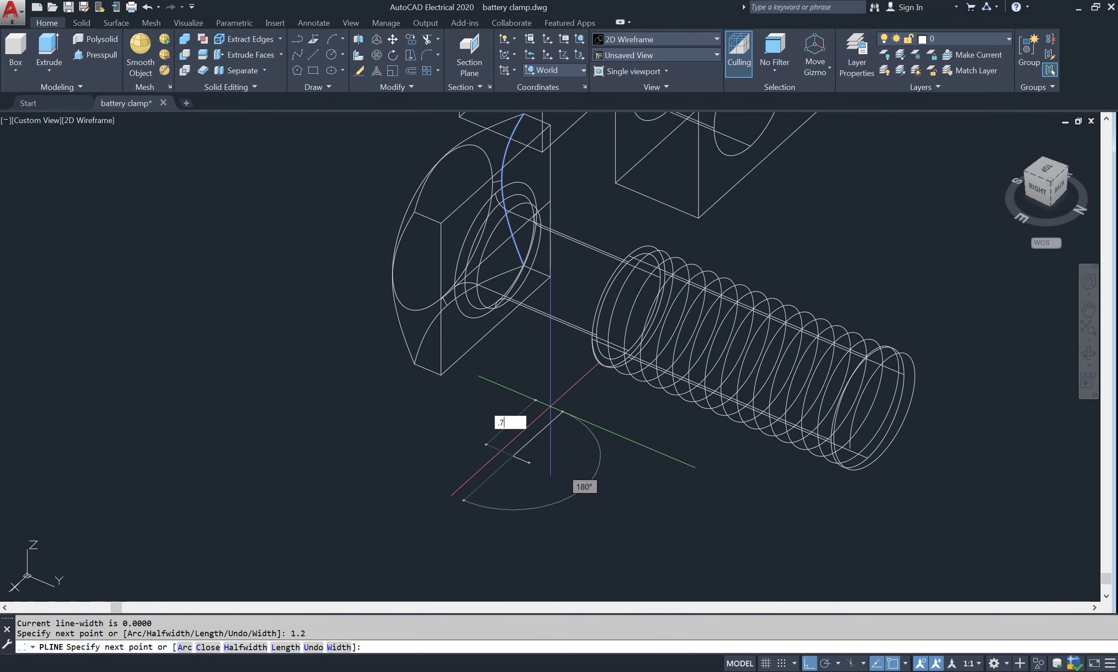
key("Return")
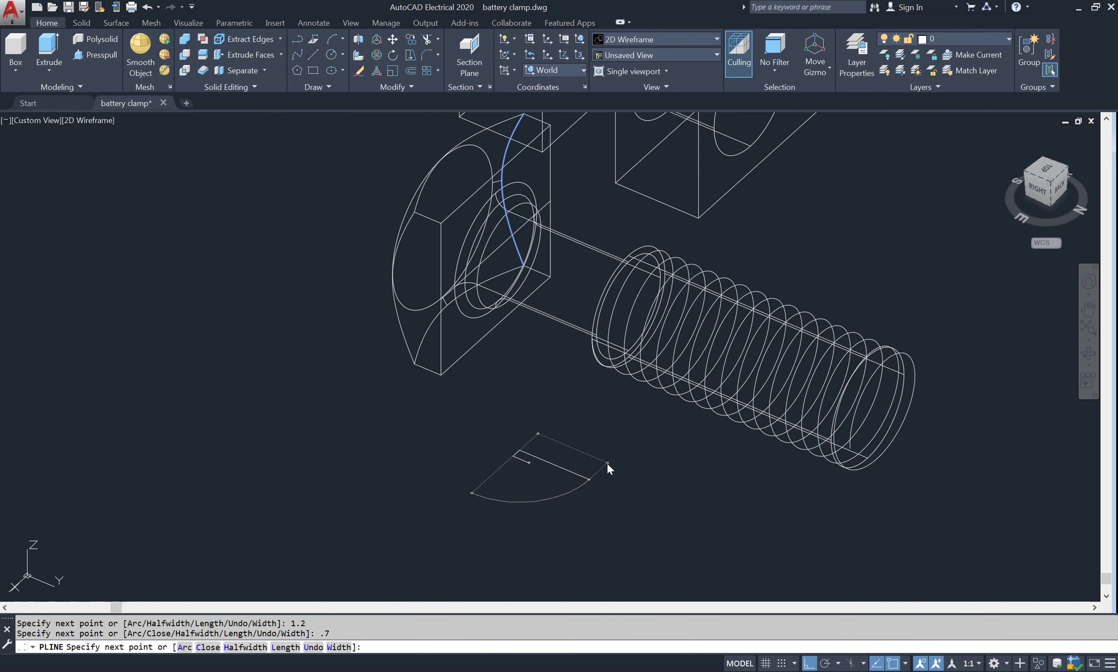
type("1.2")
key("Return")
key("Return")
Draw a small closed triangular thread profile below the bolt, undoing stray view changes
right_click(486, 384)
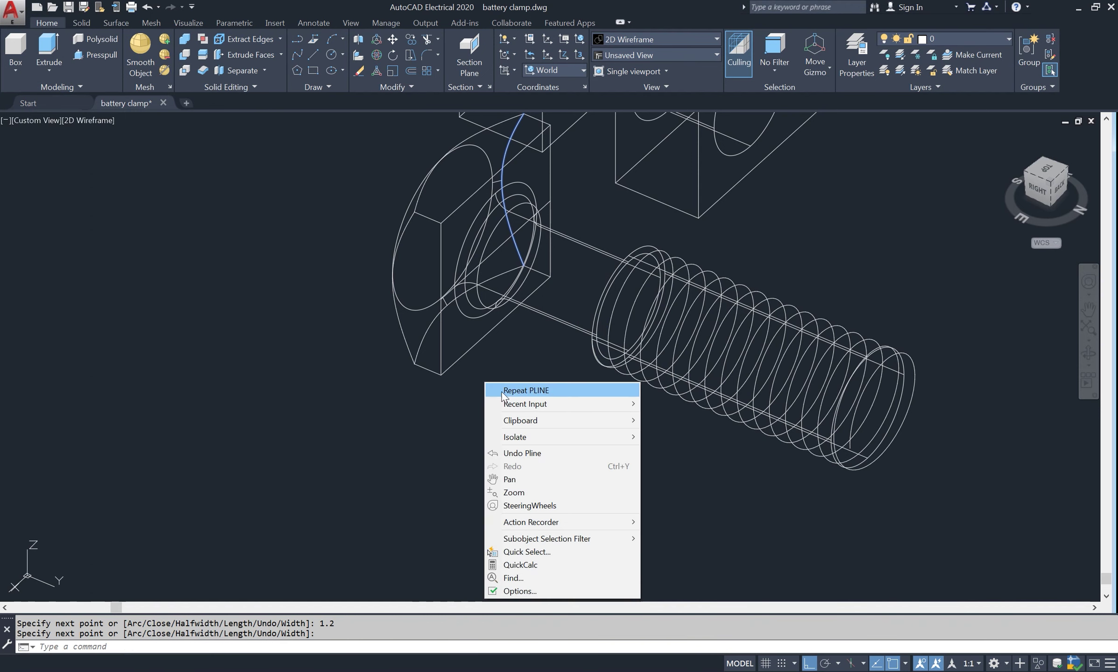
left_click(518, 393)
scroll(516, 448, "up", 2)
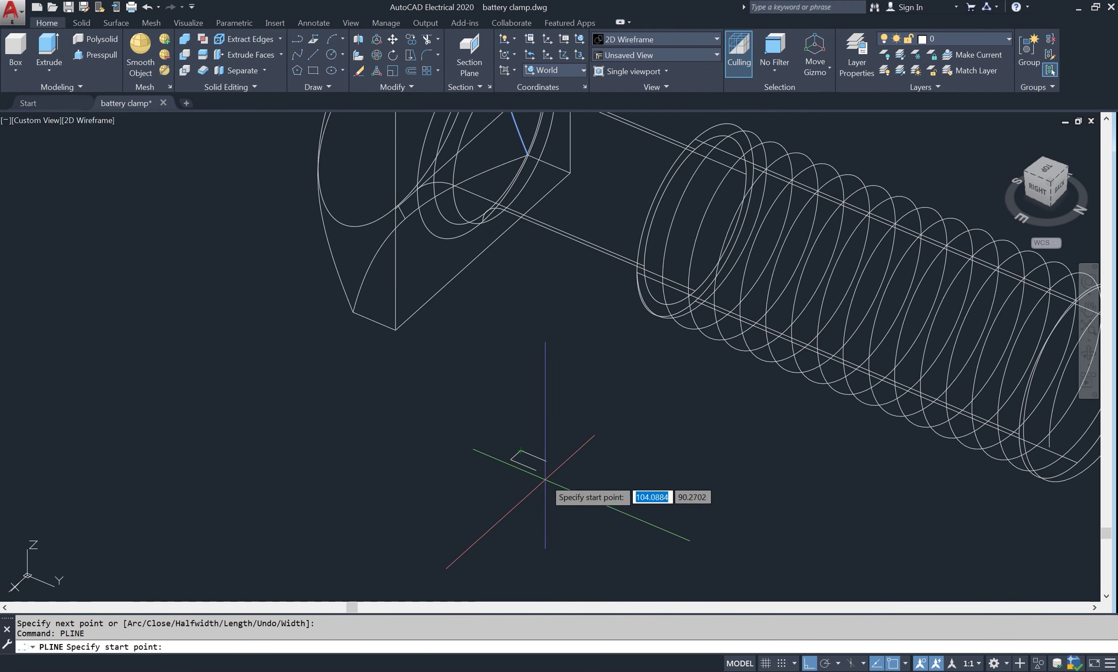
left_click(535, 470)
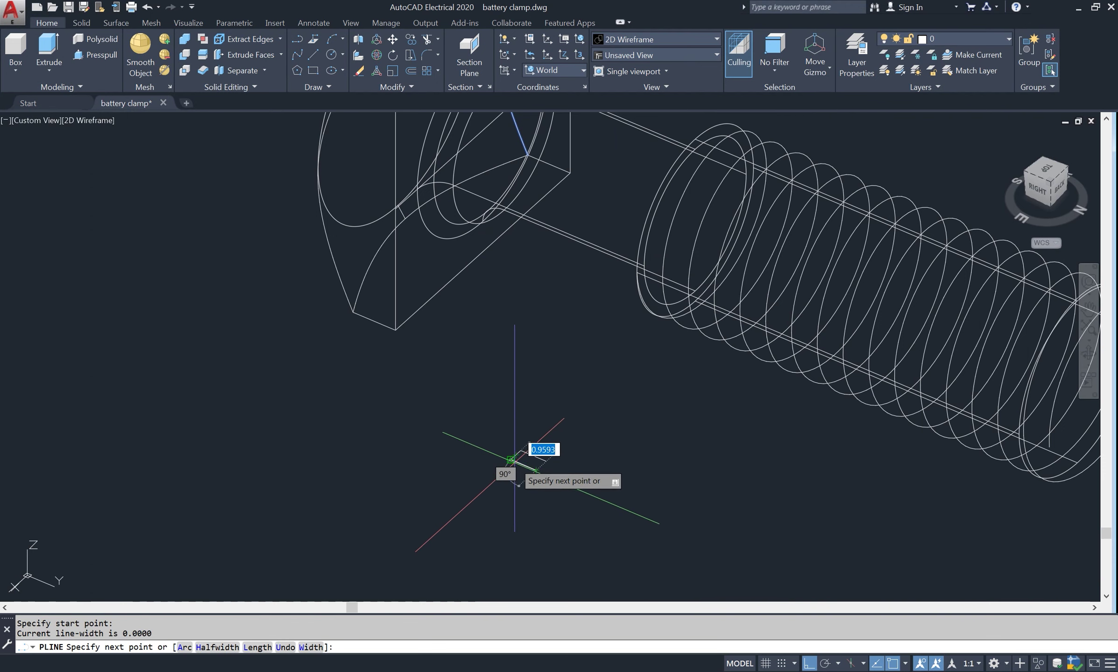
left_click(521, 450)
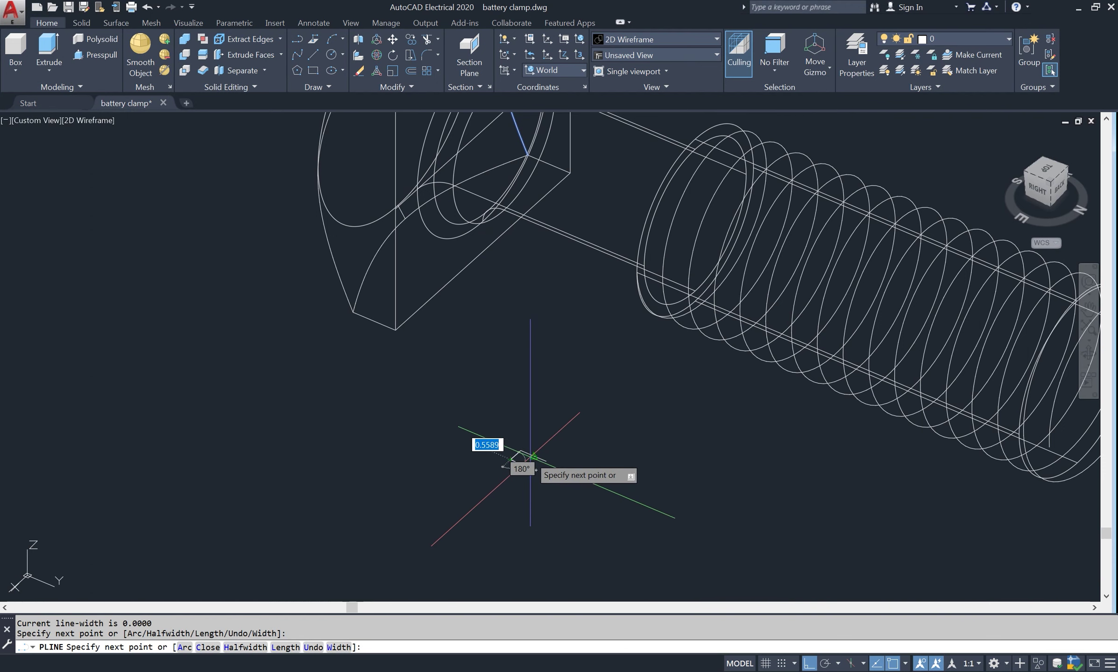
left_click(545, 460)
type("c")
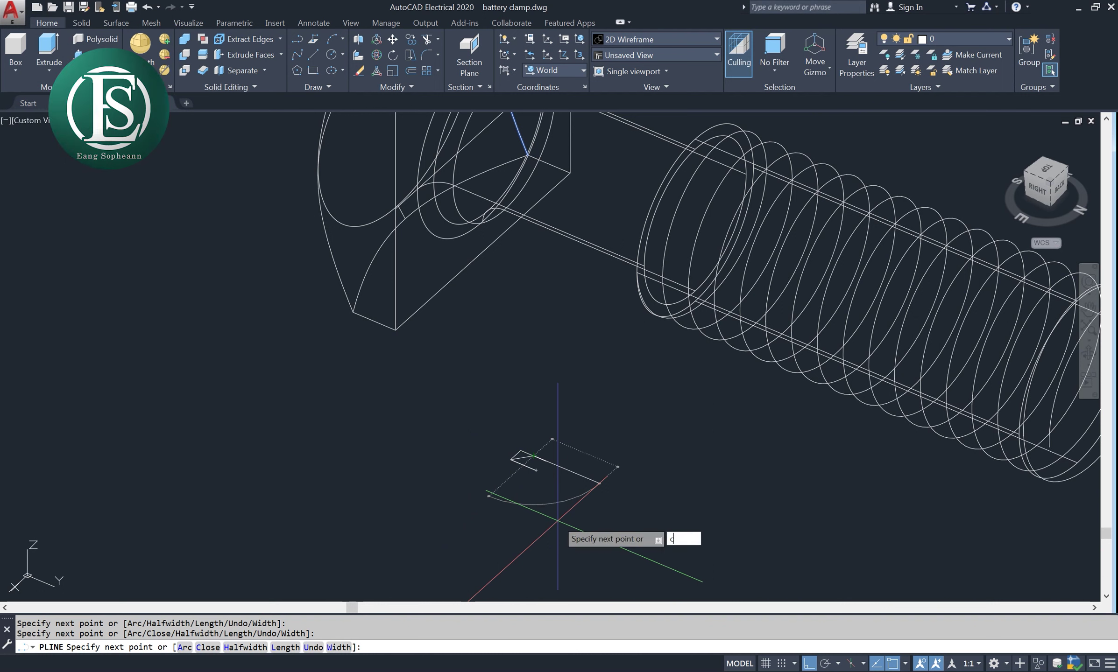
key("Return")
key("ctrl+z")
key("ctrl+z")
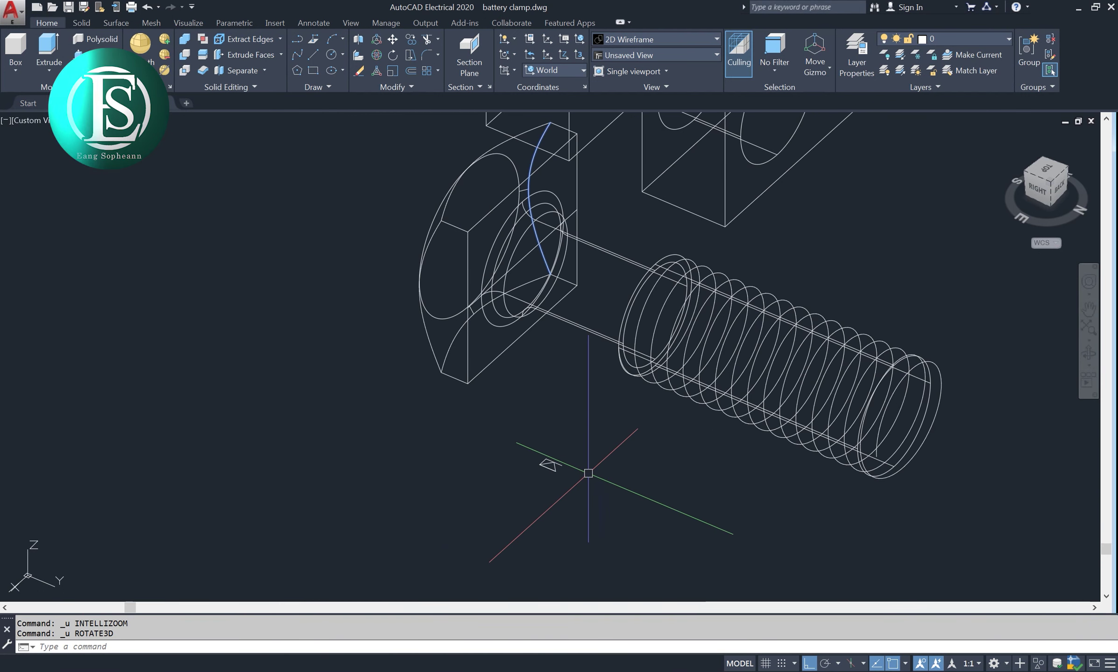
type("M")
key("Escape")
Move the triangular profile to the start point of the helix
type("M")
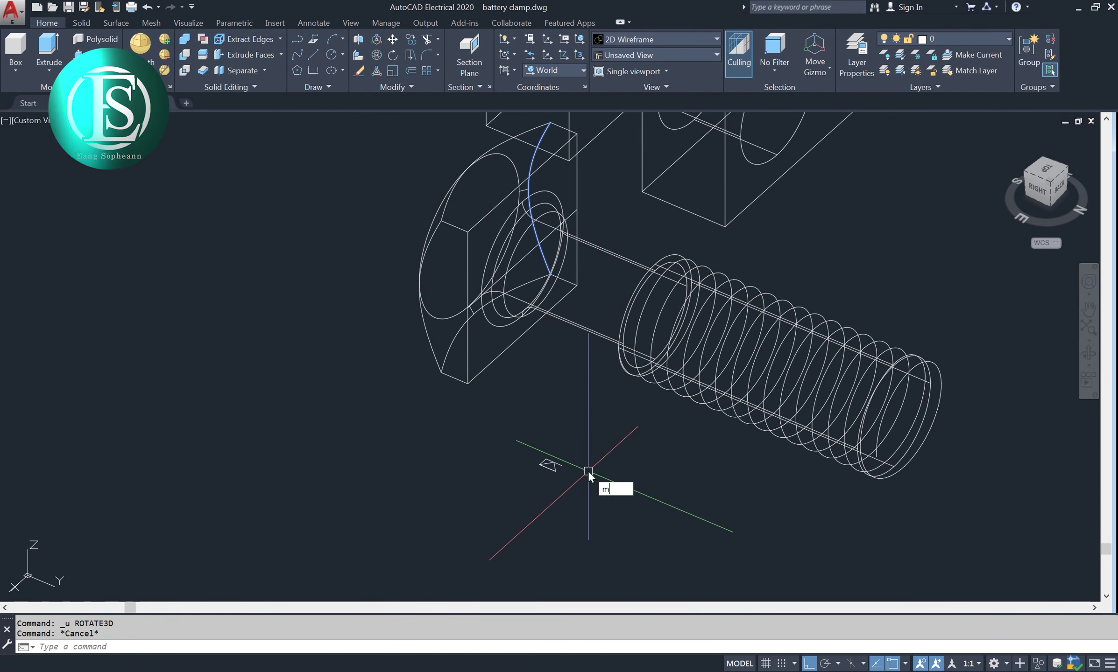
key("Return")
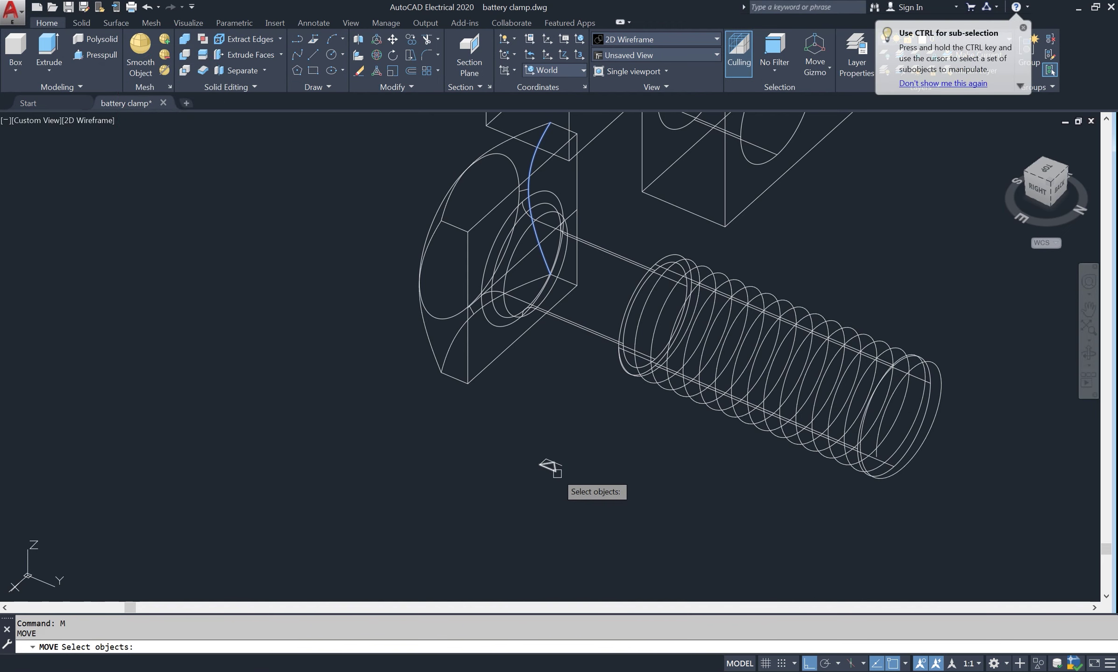
key("Return")
left_click(549, 467)
scroll(544, 456, "up", 2)
scroll(543, 448, "up", 3)
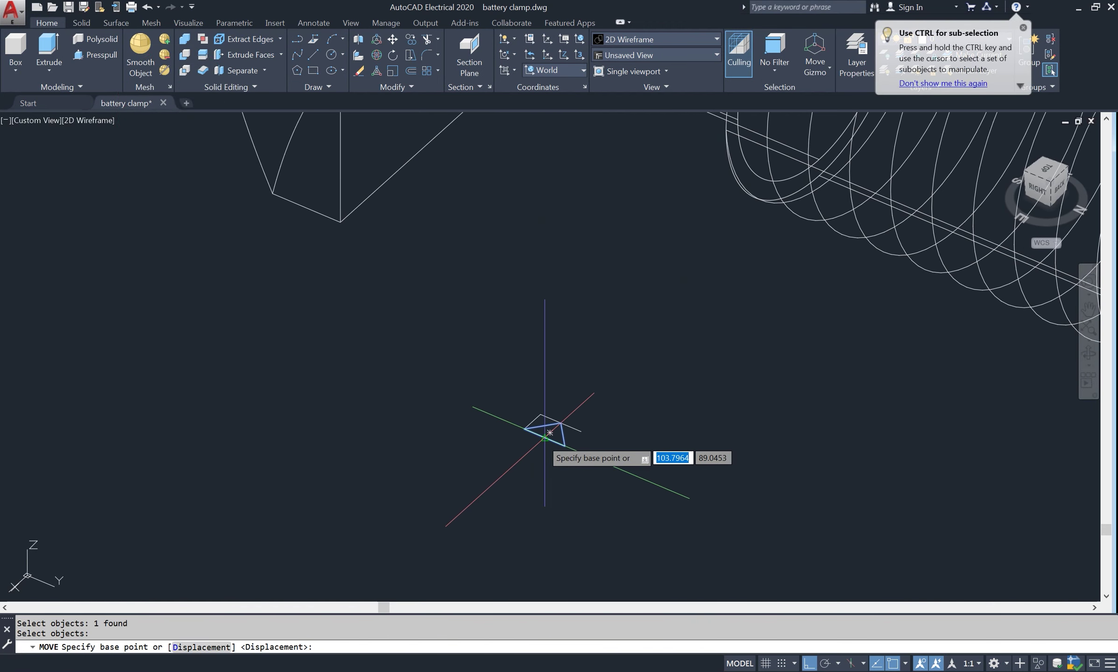
scroll(555, 430, "down", 3)
scroll(678, 238, "up", 3)
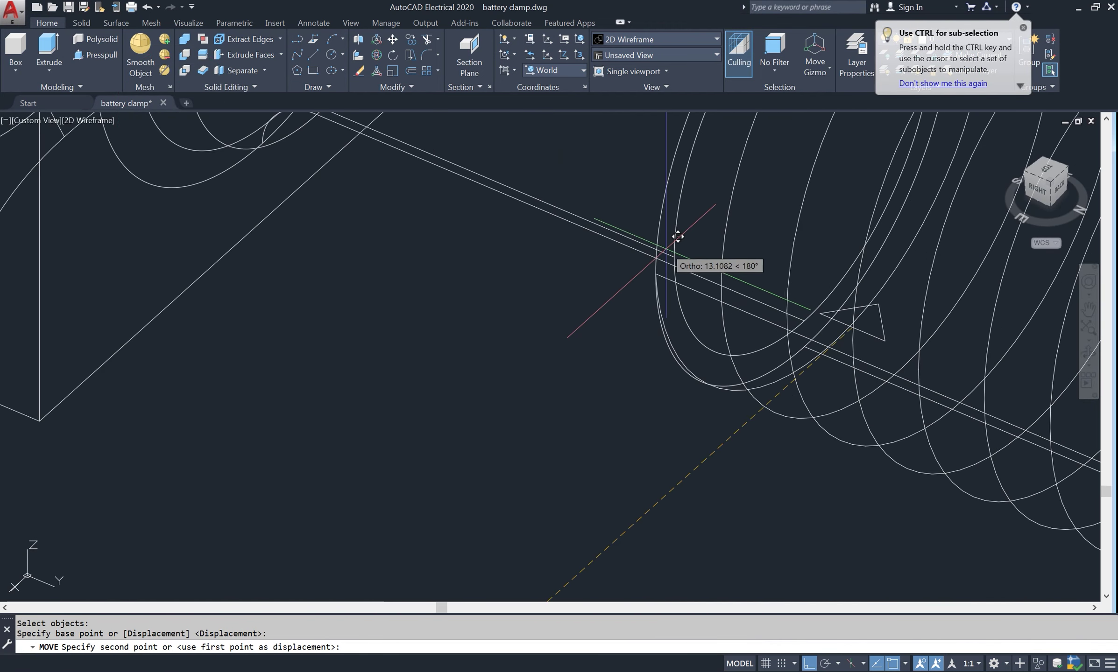
scroll(670, 271, "up", 2)
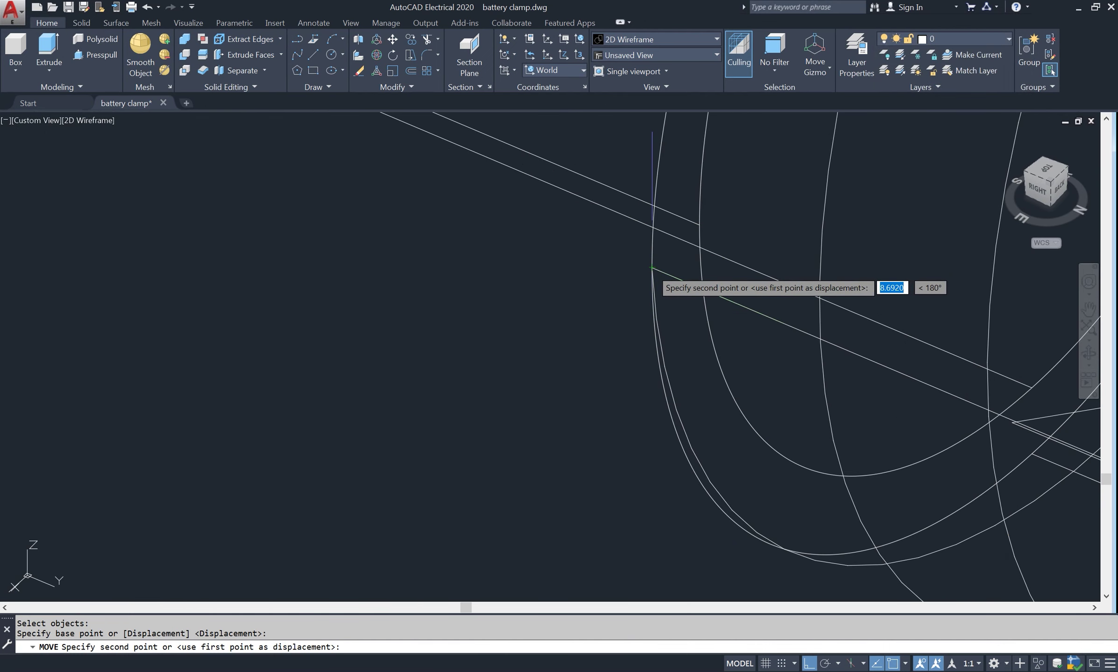
left_click(657, 263)
scroll(520, 358, "down", 3)
scroll(531, 375, "down", 1)
type("ex")
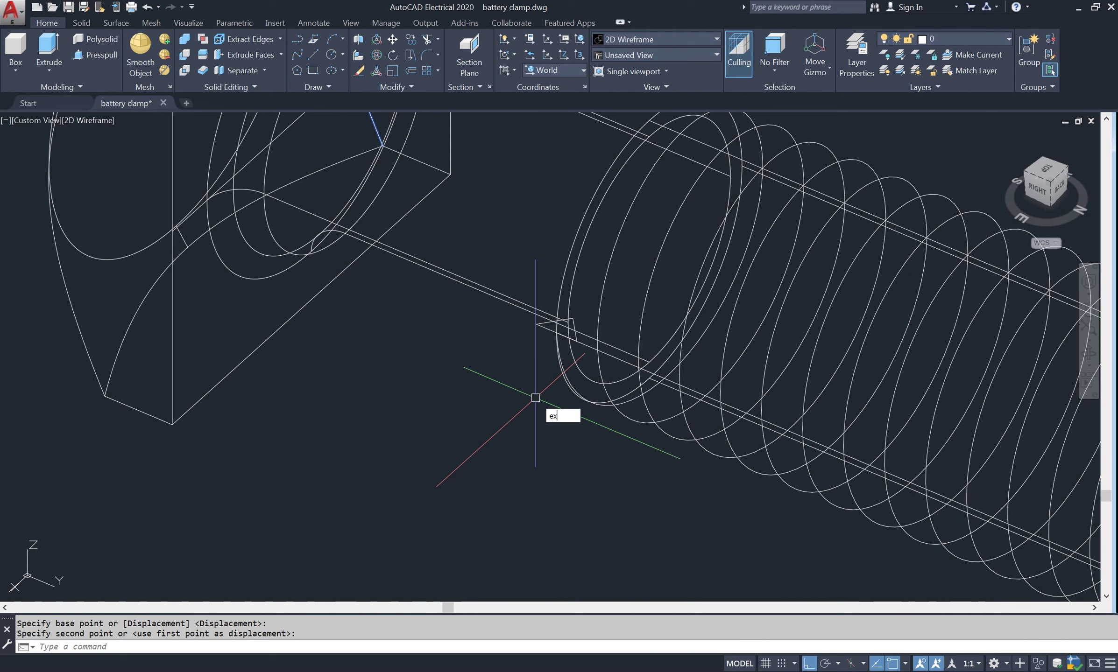
Sweep the triangular profile along the helix to form the thread coil
type("t")
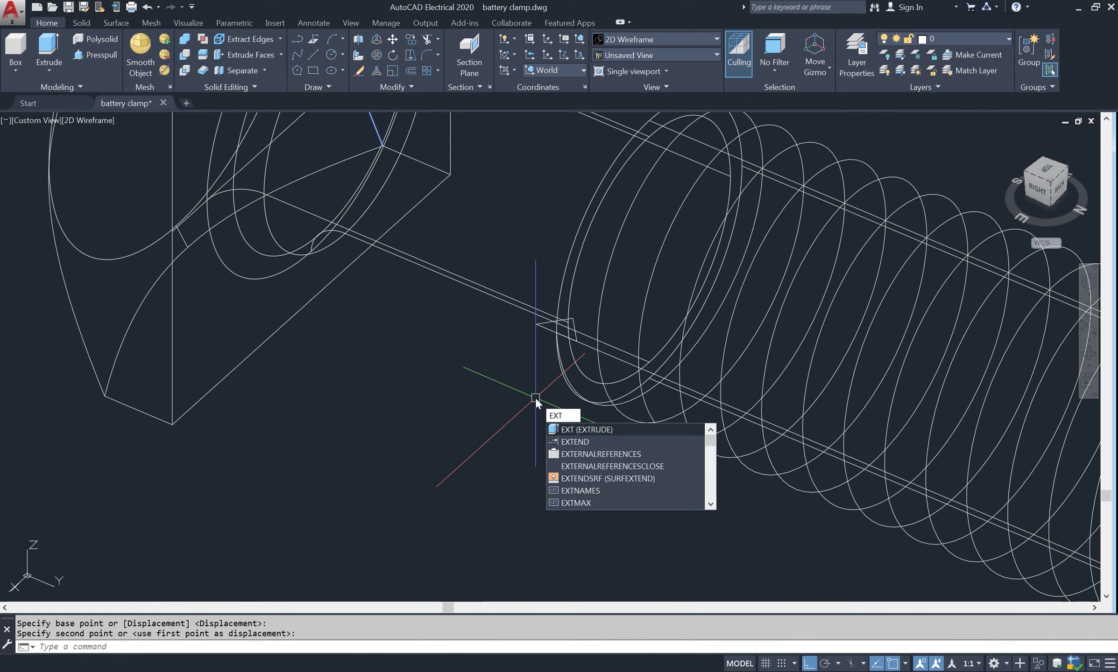
key("Escape")
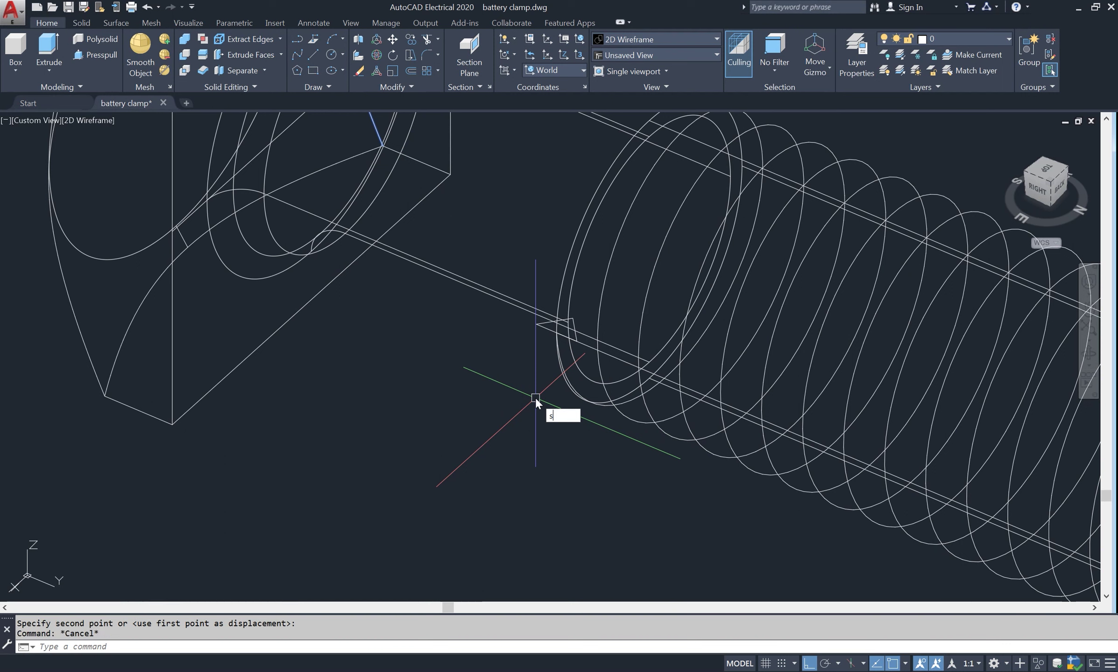
key("Return")
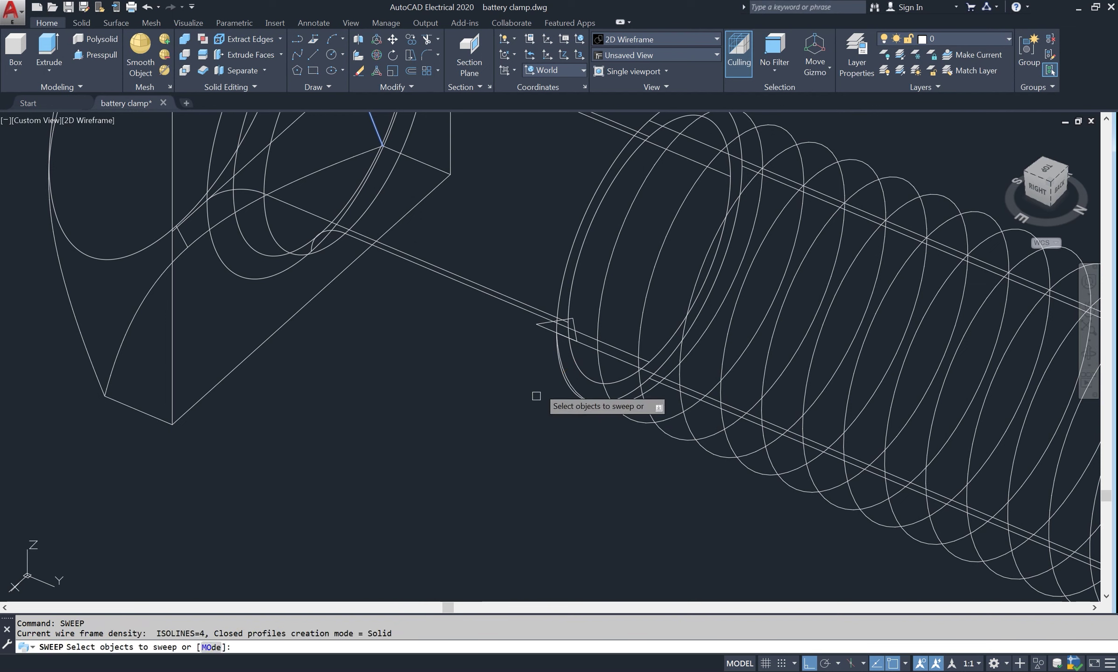
left_click(545, 324)
key("Return")
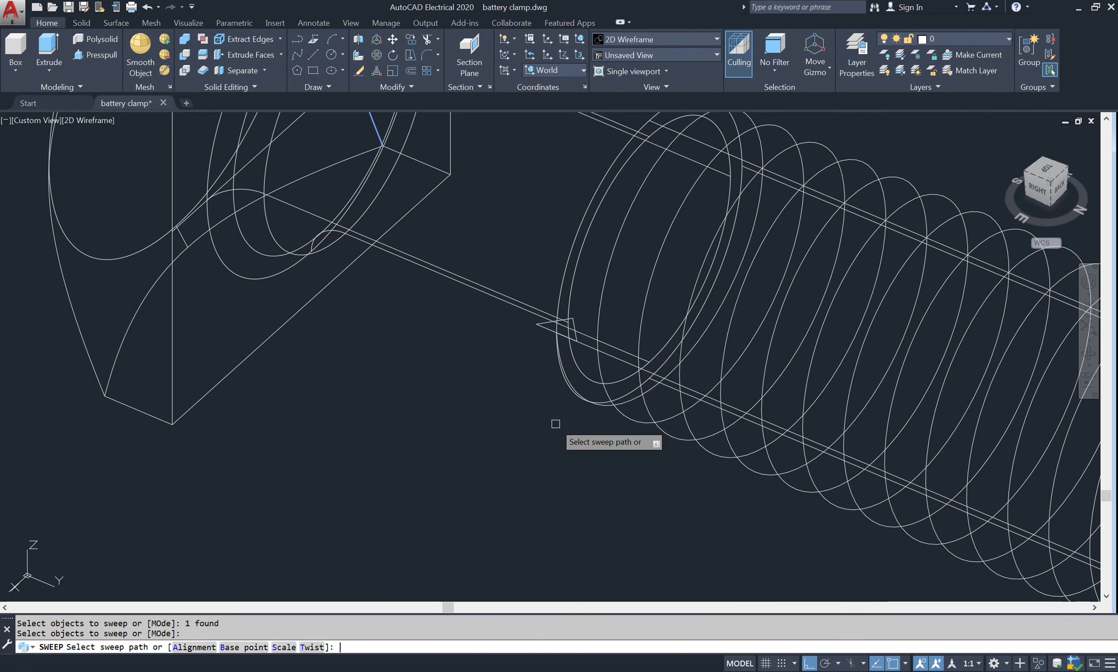
left_click(611, 403)
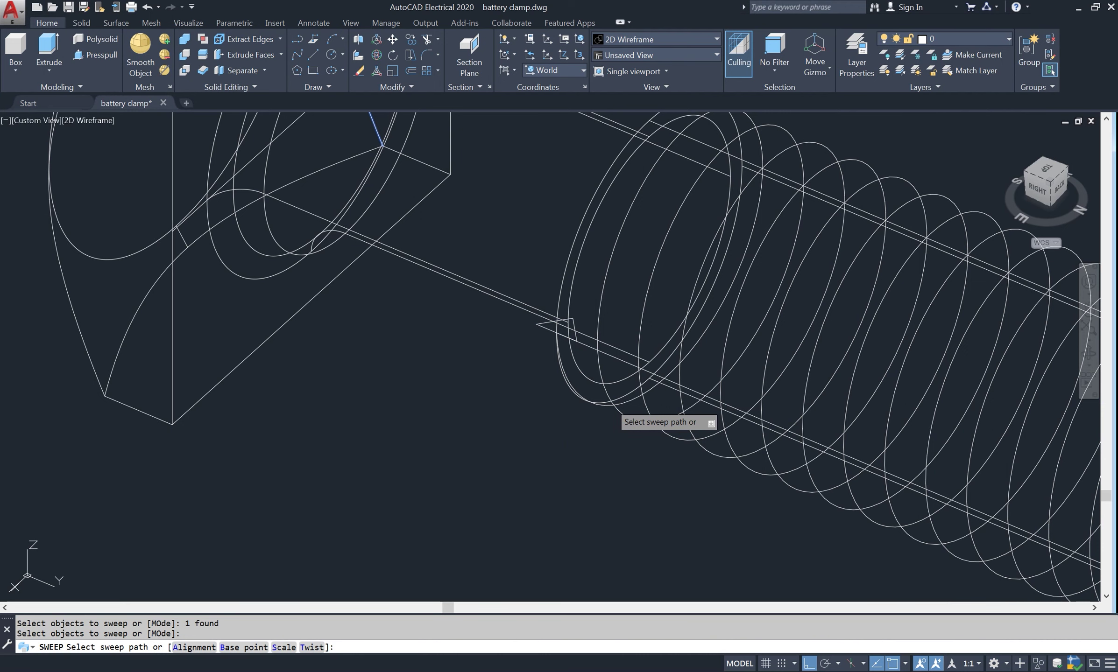
scroll(442, 386, "down", 2)
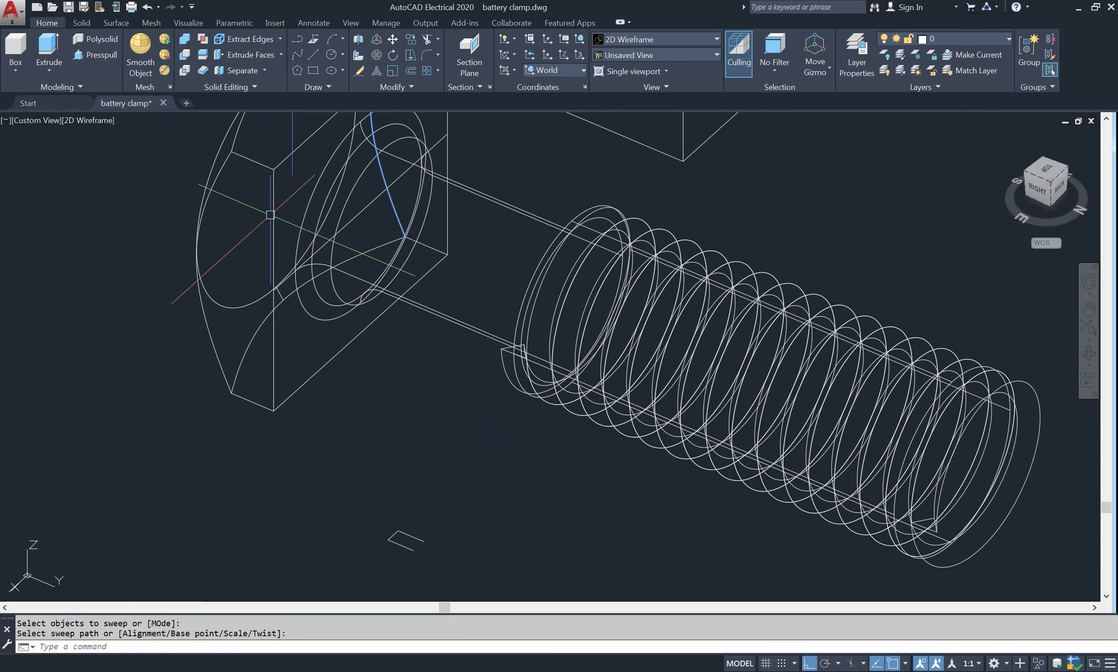
left_click(94, 121)
Set the Shaded visual style and orbit the model to view the bolt head
left_click(108, 200)
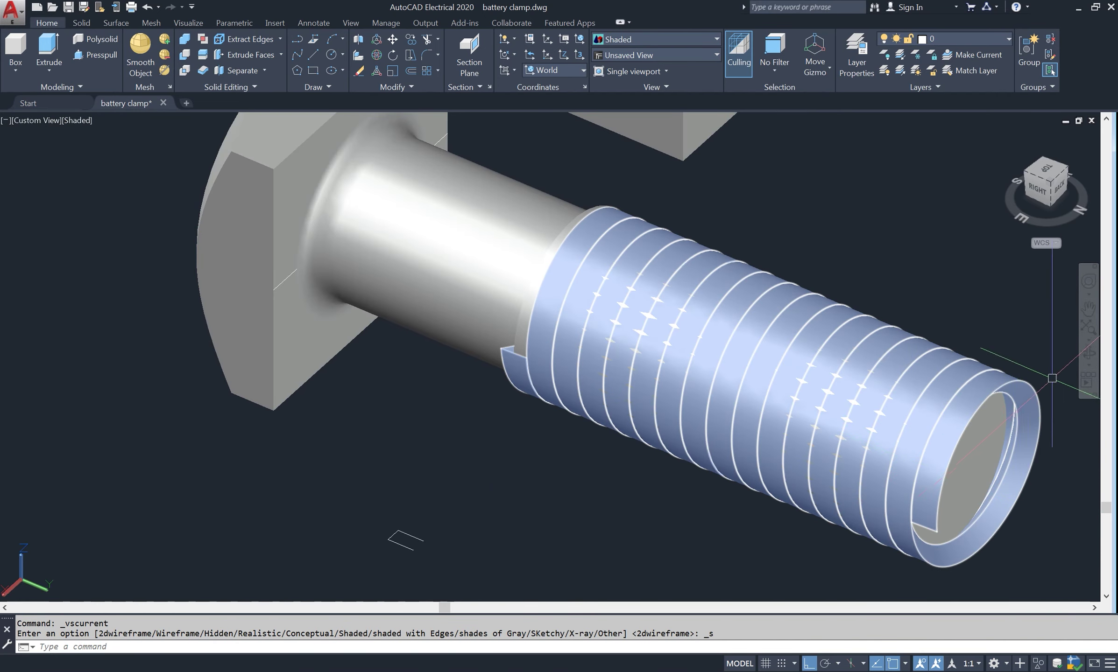
mouse_move(509, 378)
middle_mouse_down("shift")
mouse_move(793, 443)
mouse_move(564, 427)
mouse_move(751, 429)
mouse_move(687, 424)
mouse_move(712, 427)
middle_mouse_up("shift")
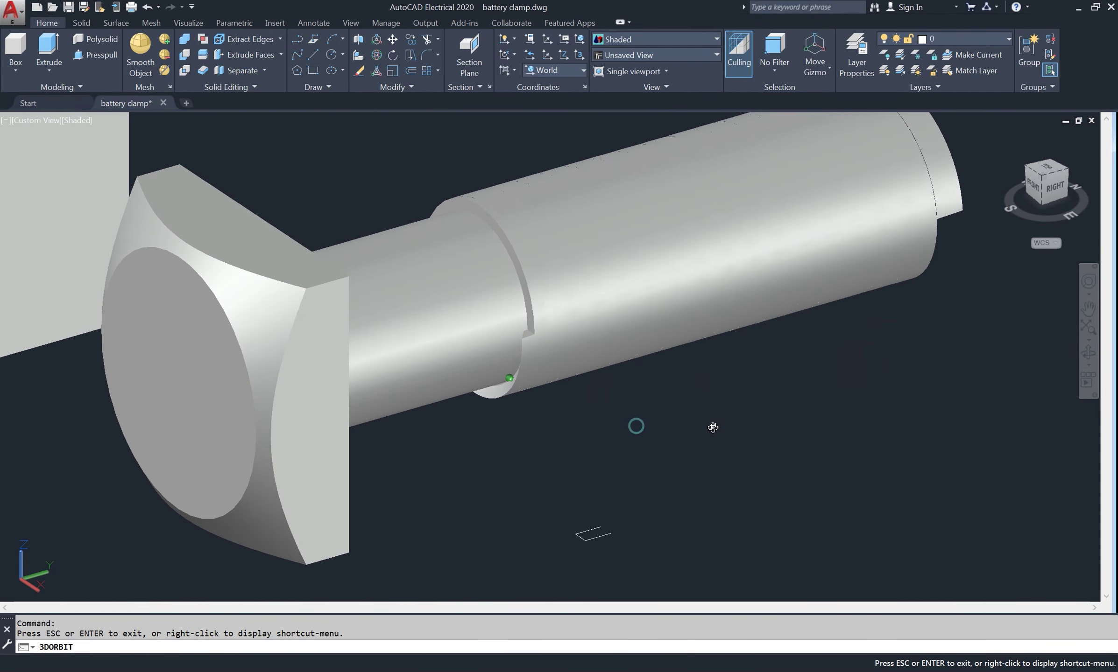
right_click(340, 120)
Chamfer the bolt's shoulder edge with 0.5 by 0.5 distances
left_click(372, 126)
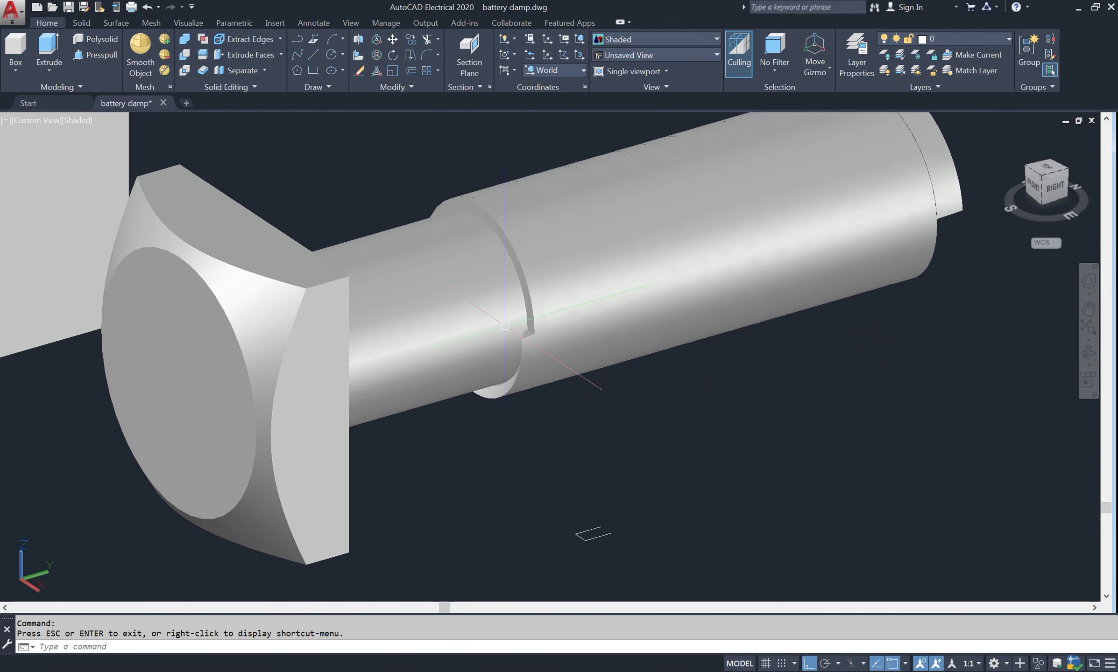
left_click(516, 308)
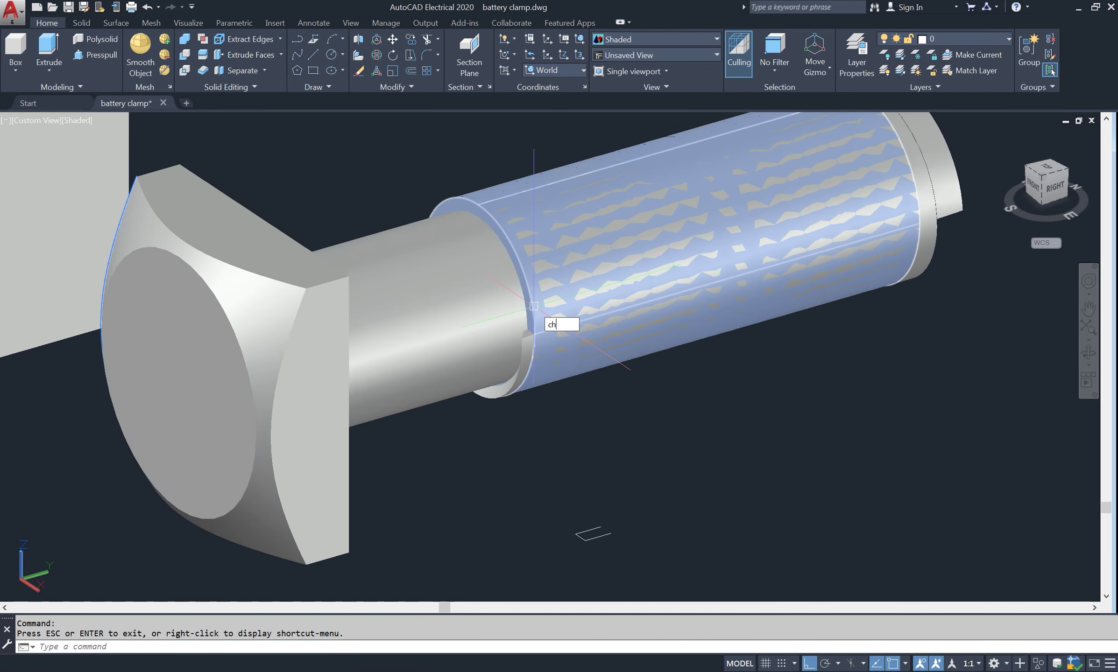
key("Return")
left_click(534, 308)
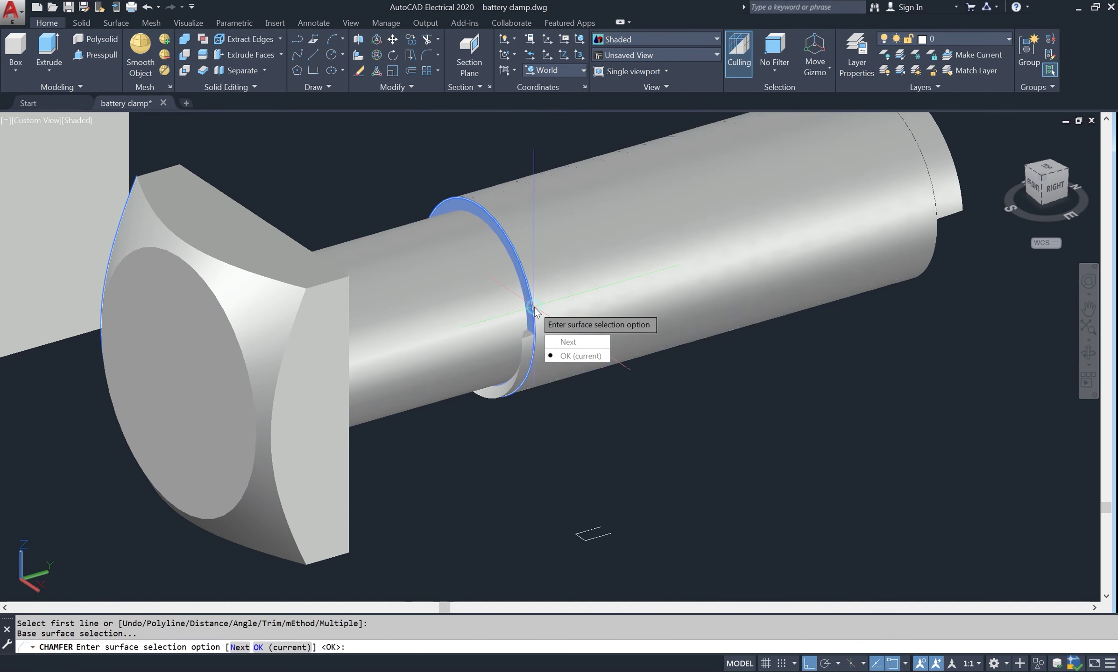
left_click(560, 356)
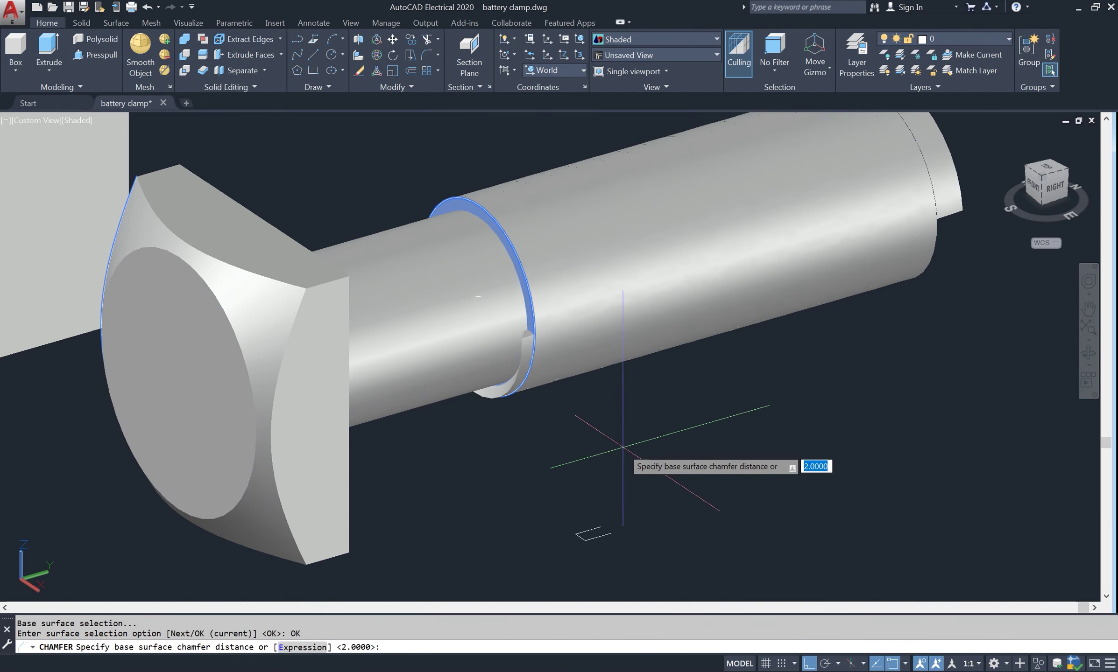
type(".5")
key("Return")
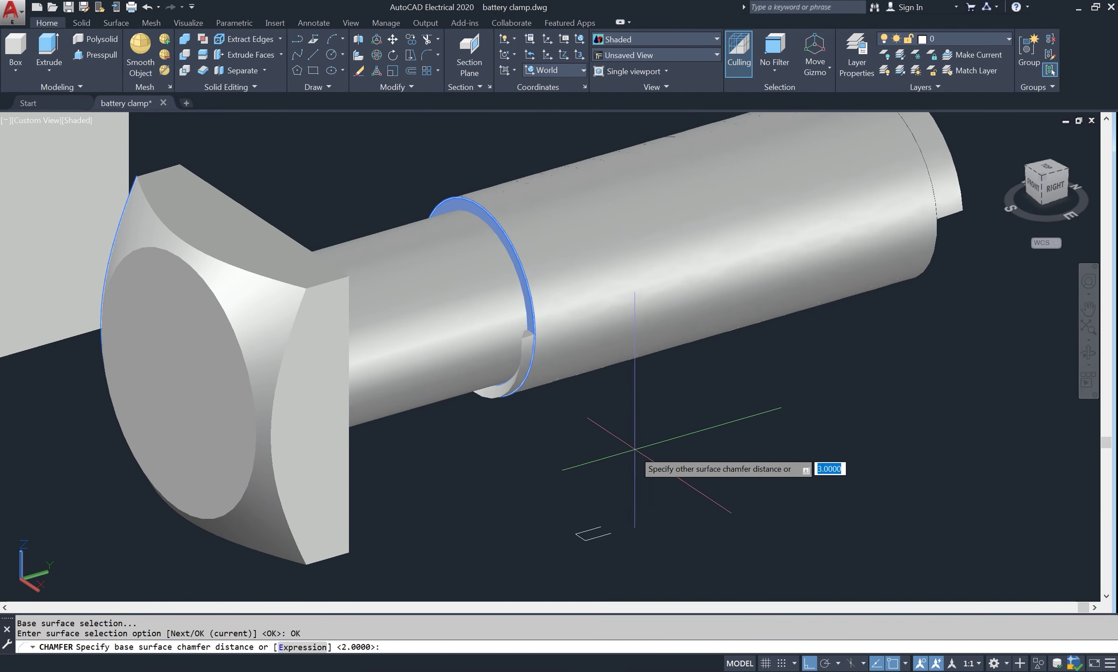
type(".5")
key("Return")
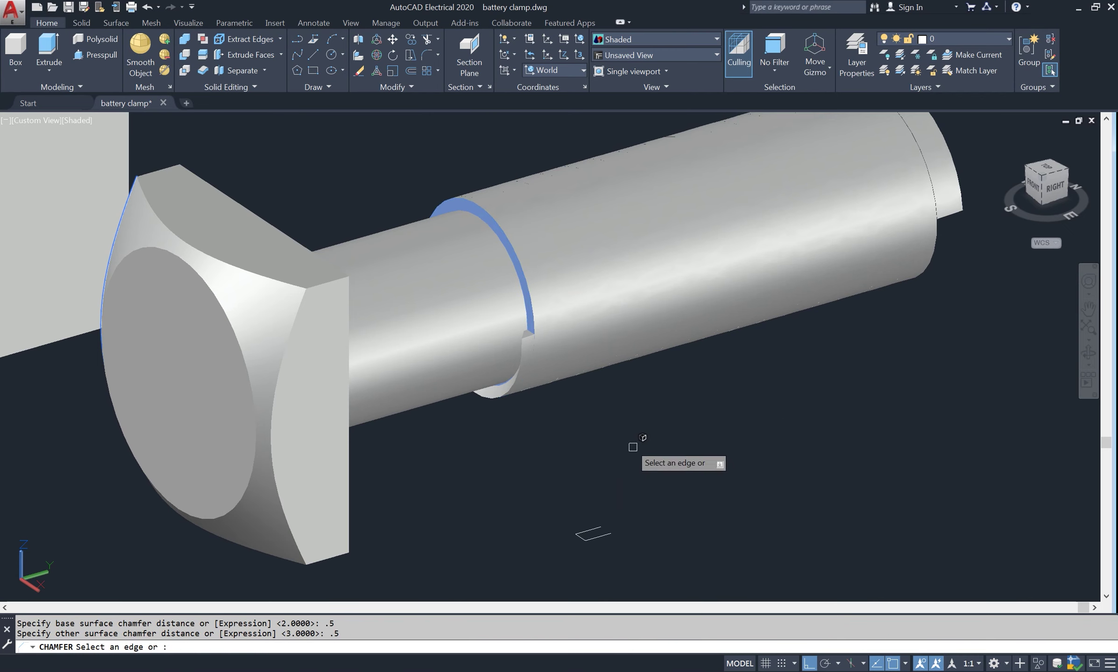
left_click(528, 303)
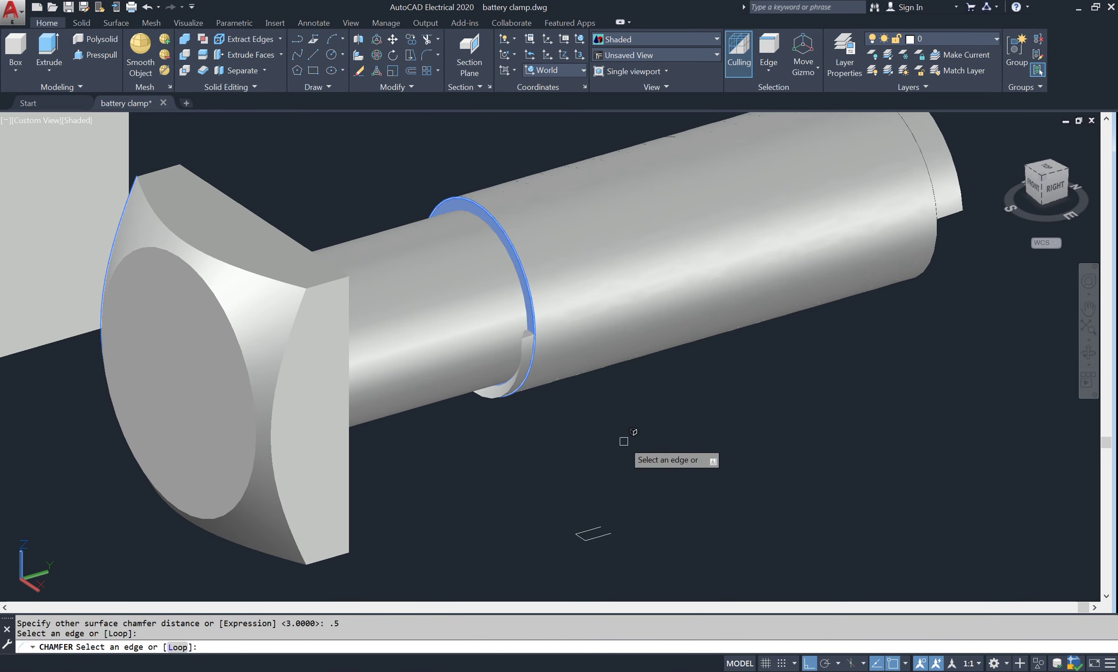
key("Return")
left_click(851, 297)
key("Return")
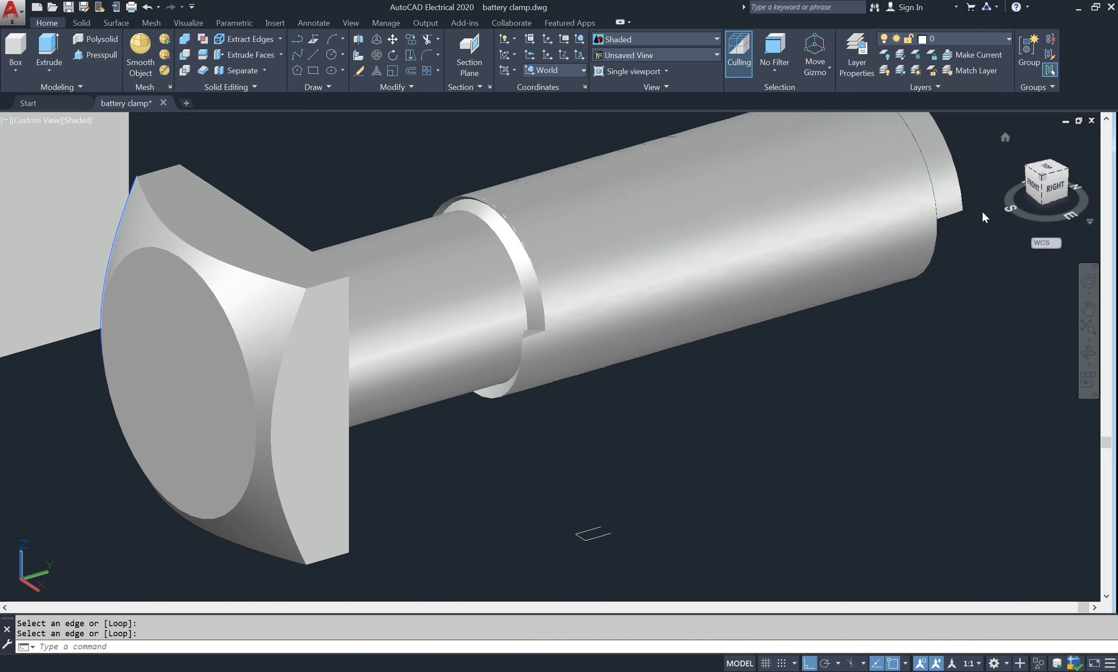
left_click(936, 188)
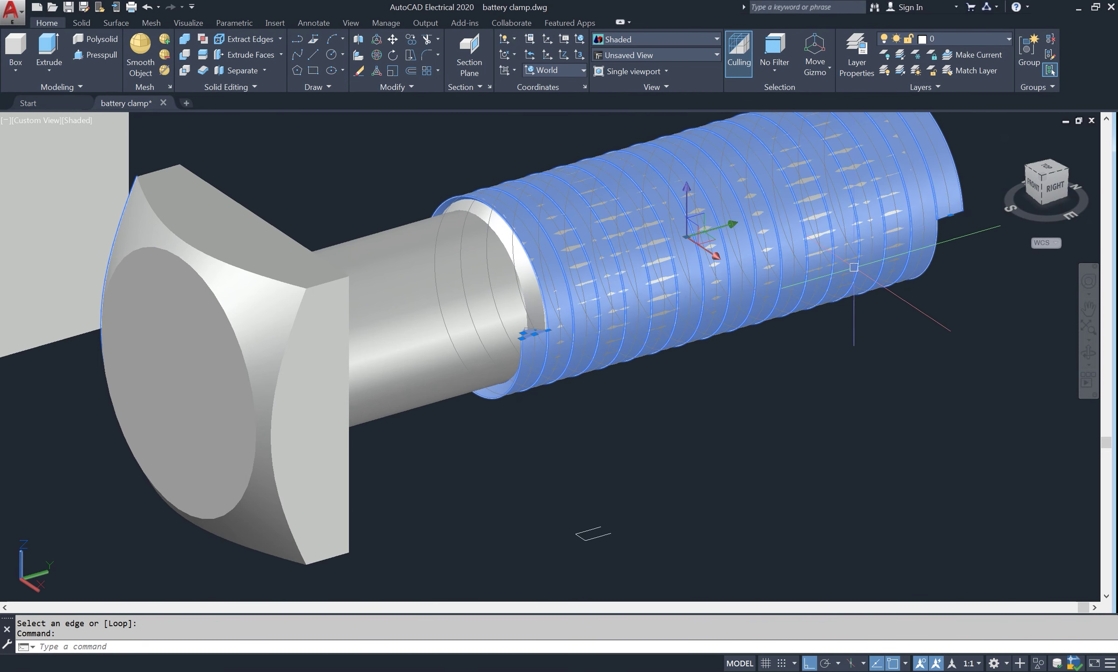
Hide the thread coil and chamfer the shaft's free end edge 0.5 by 0.5
left_click(1040, 663)
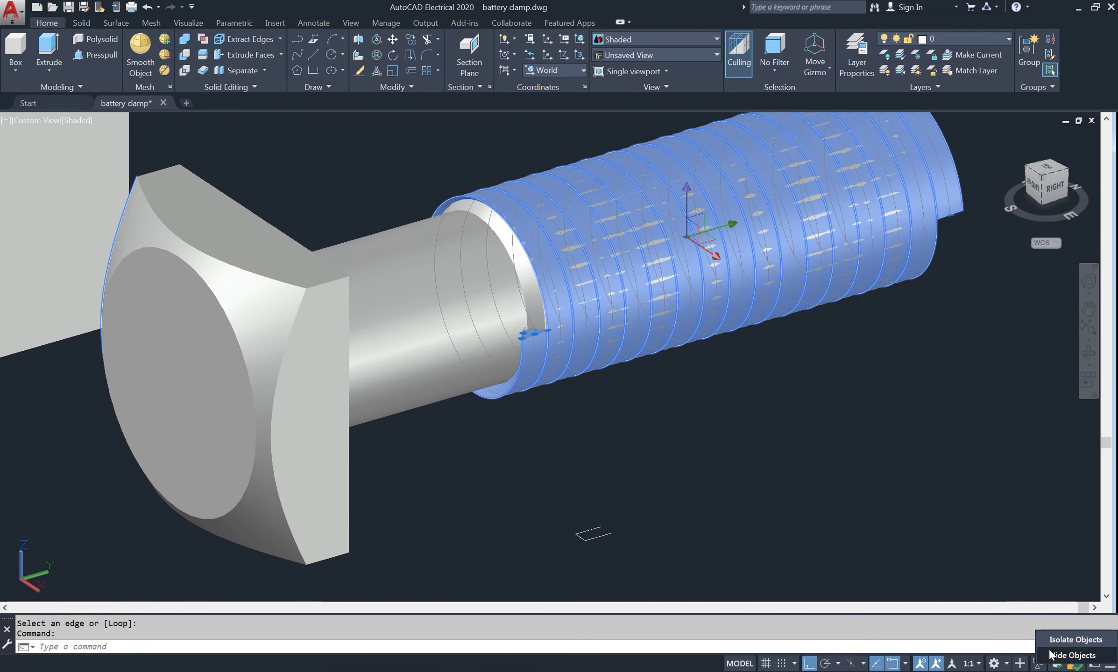
left_click(1069, 655)
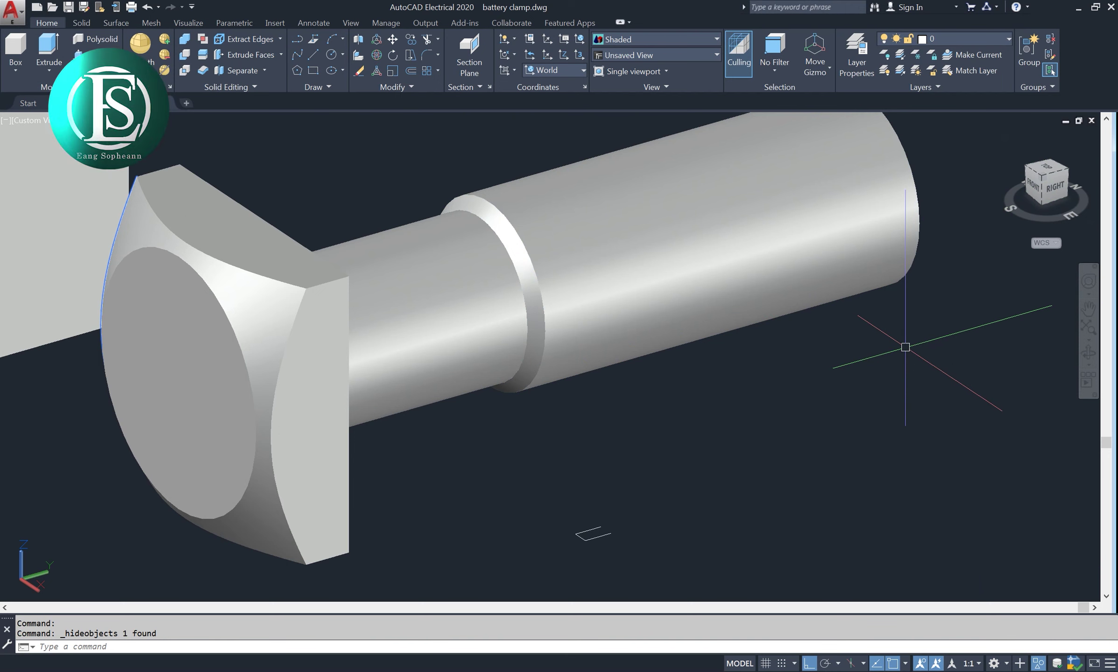
type("CHA")
key("Return")
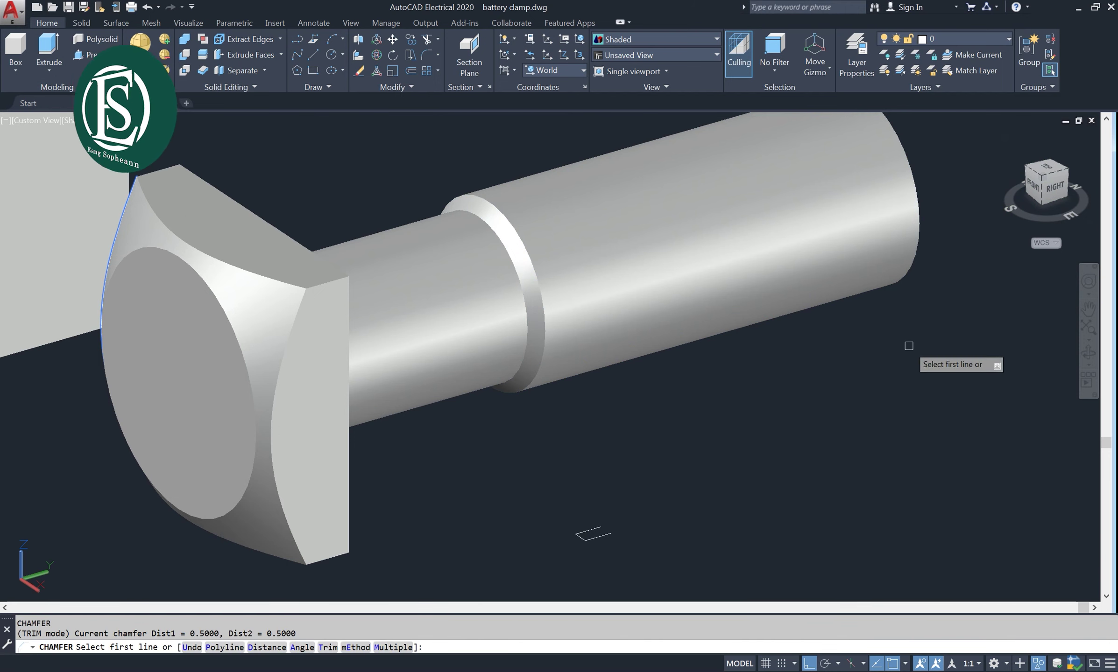
left_click(916, 239)
left_click(944, 279)
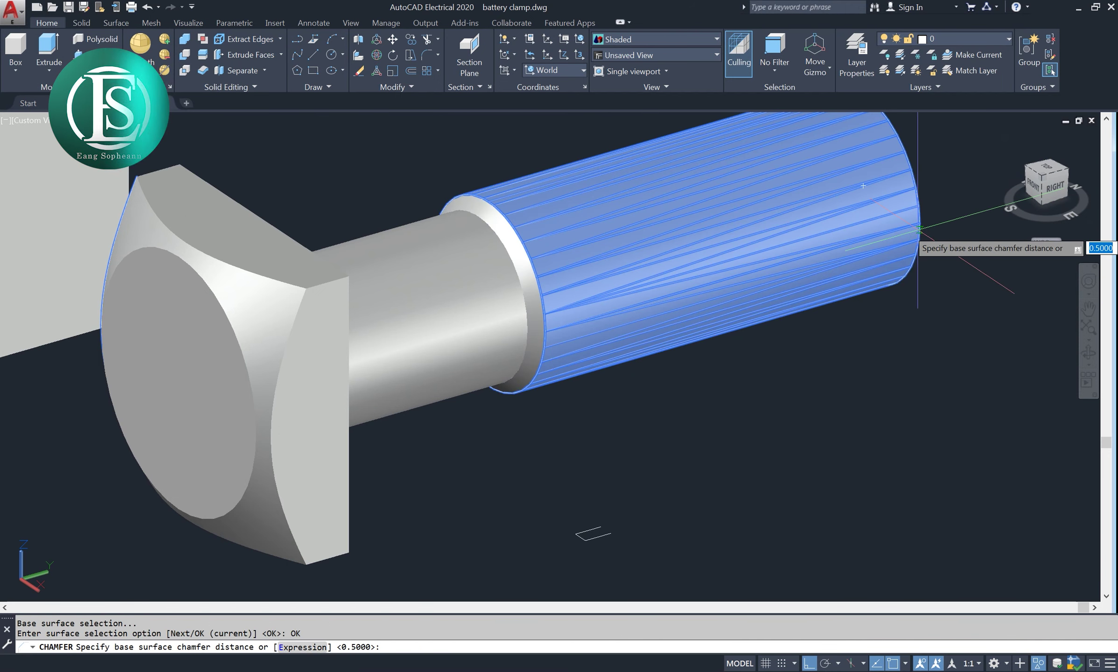
key("Return")
key("Return")
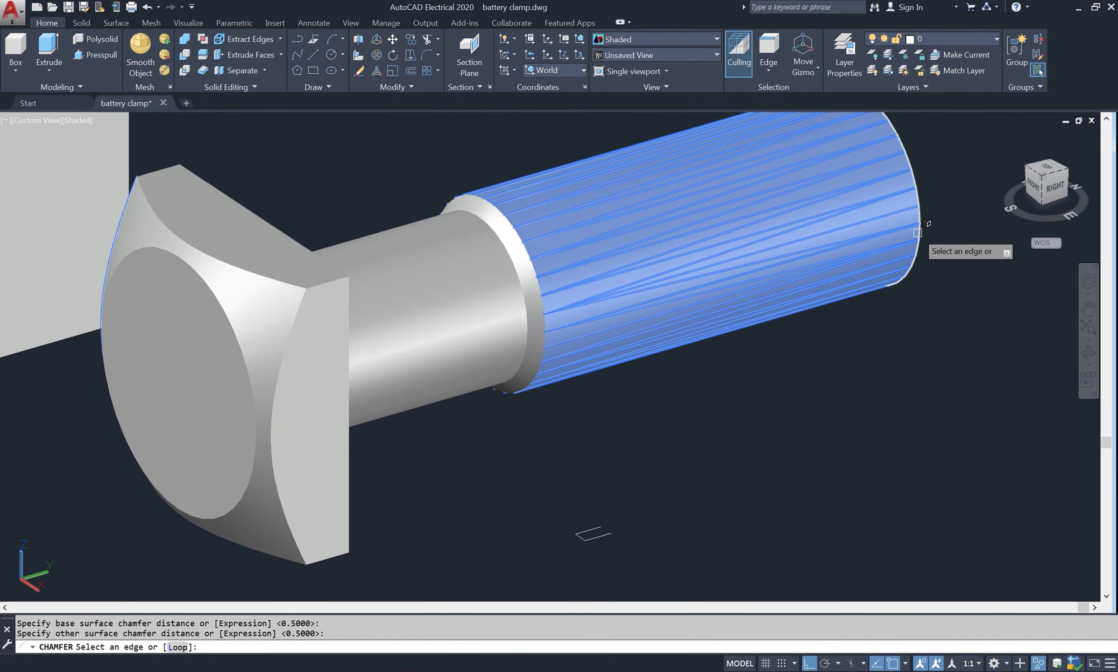
left_click(919, 233)
key("Return")
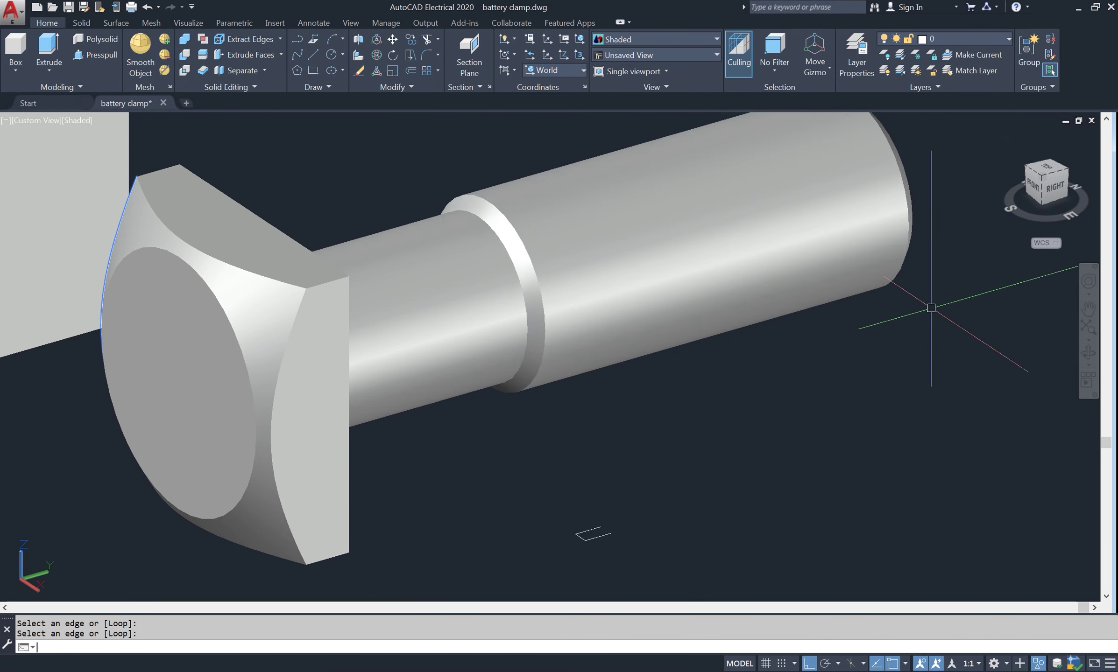
Orbit the view to inspect the chamfered free end of the bolt
left_click(1088, 354)
mouse_move(755, 323)
left_mouse_down()
mouse_move(731, 352)
mouse_move(543, 337)
mouse_move(560, 337)
left_mouse_up()
right_click(848, 337)
Unhide the thread coil and subtract it from the bolt shaft and head to cut threads
left_click(884, 346)
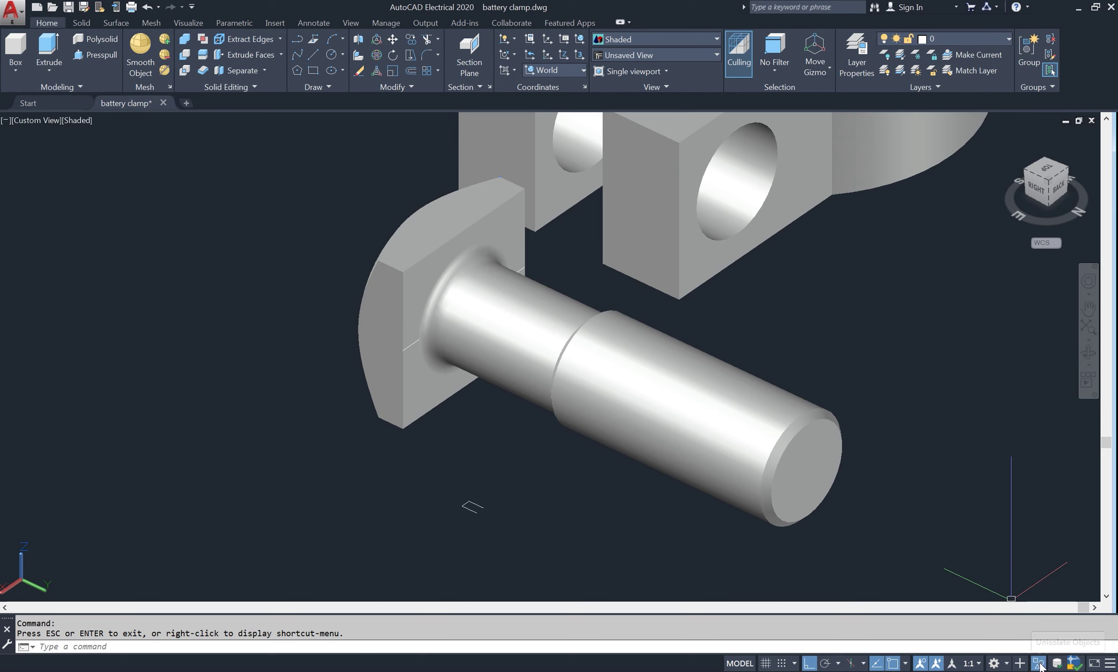
left_click(1039, 665)
left_click(1050, 654)
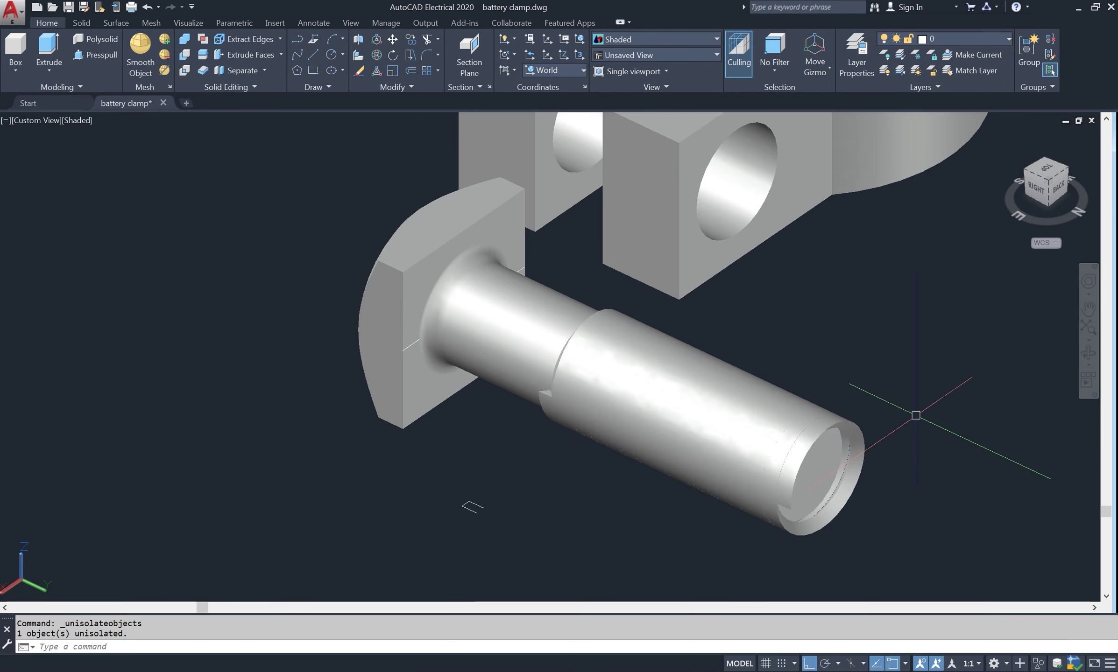
type("SU")
key("Return")
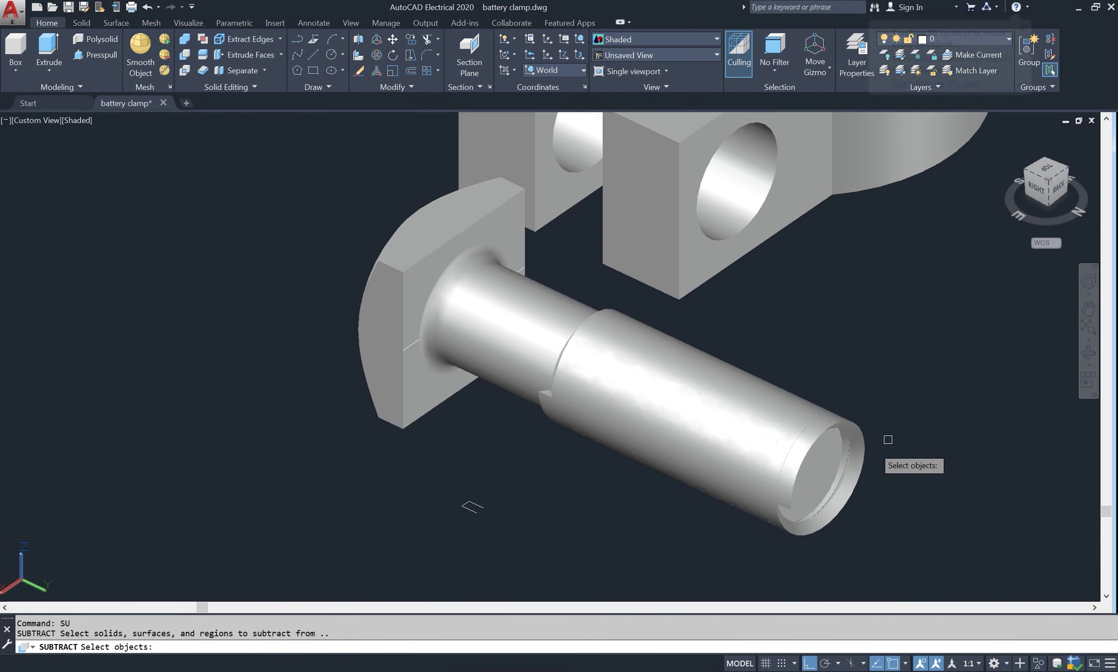
left_click(822, 491)
left_click(518, 318)
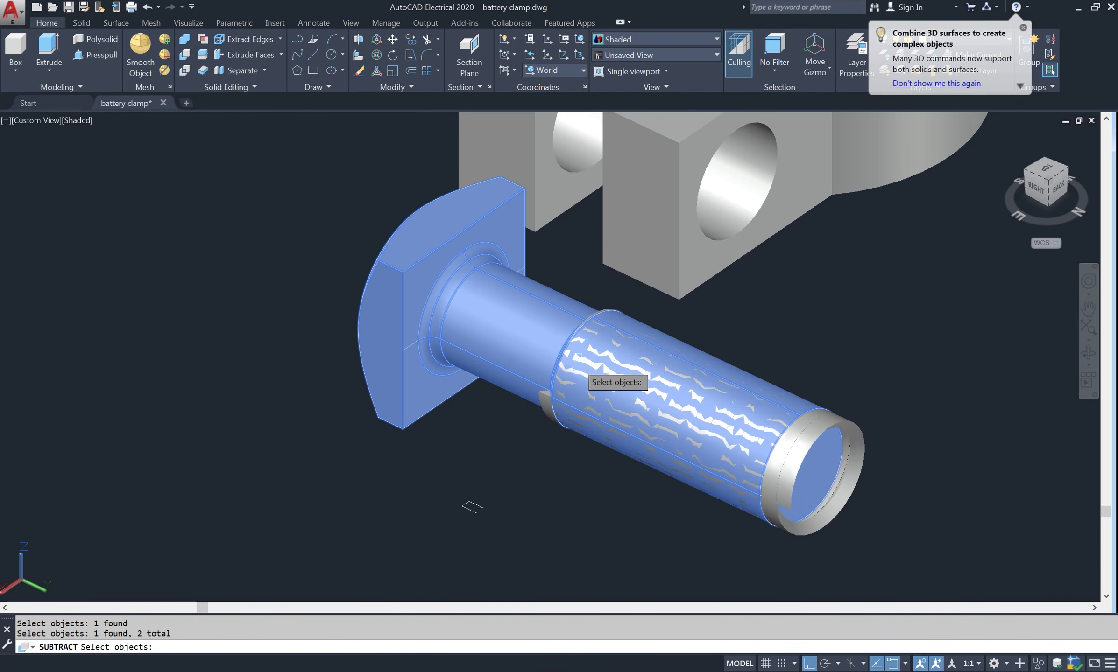
key("Return")
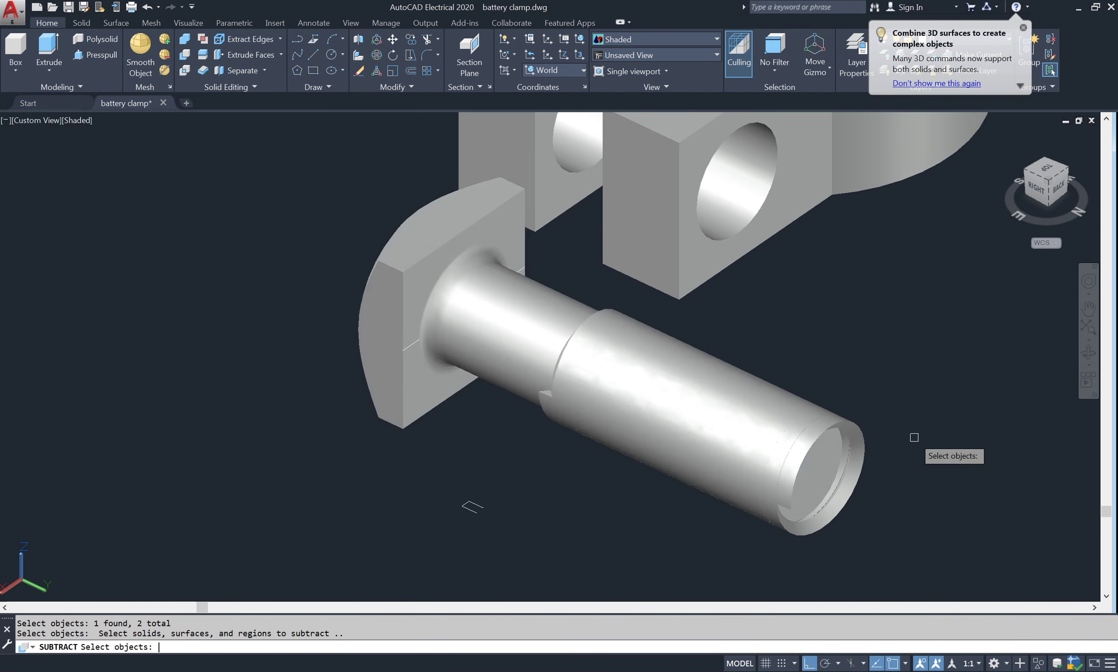
left_click(847, 439)
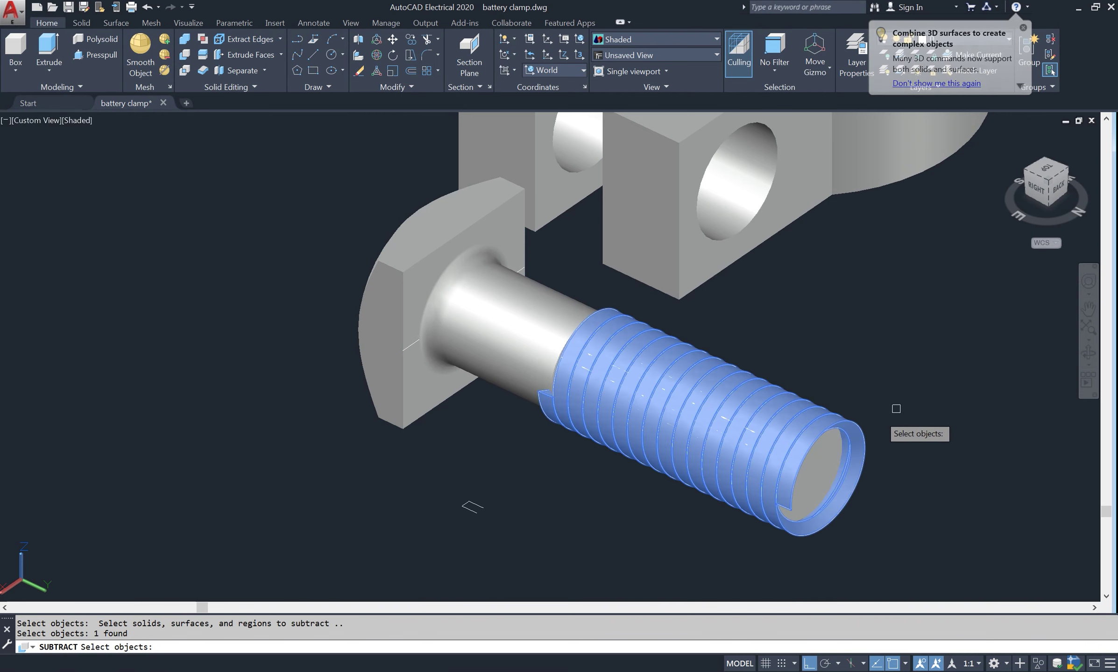
key("Return")
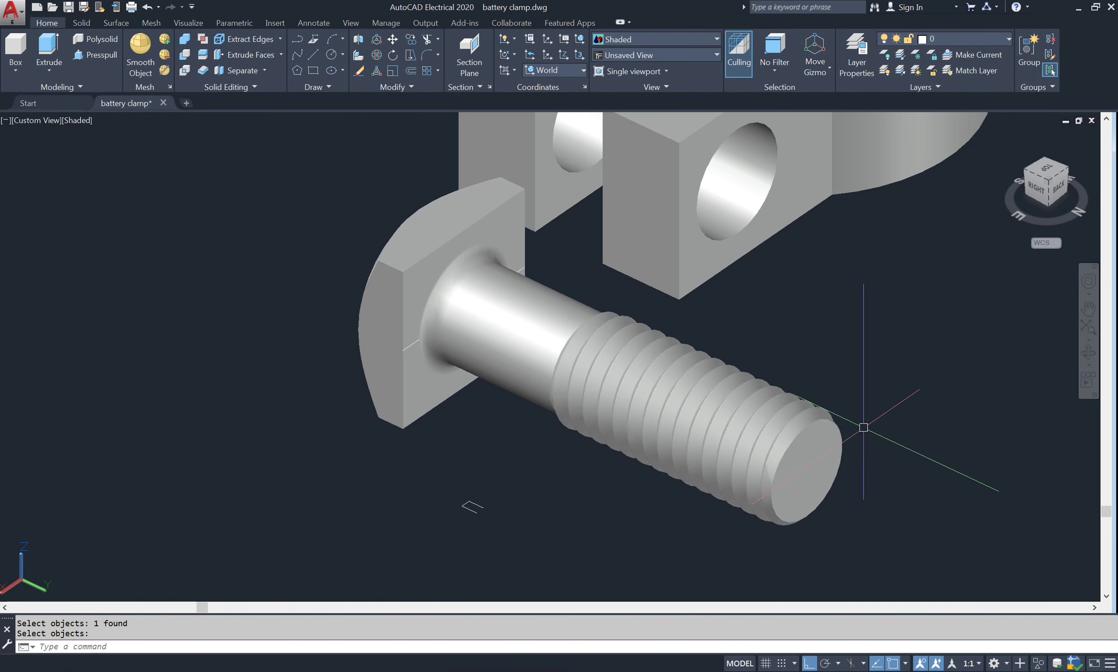
scroll(867, 432, "up", 2)
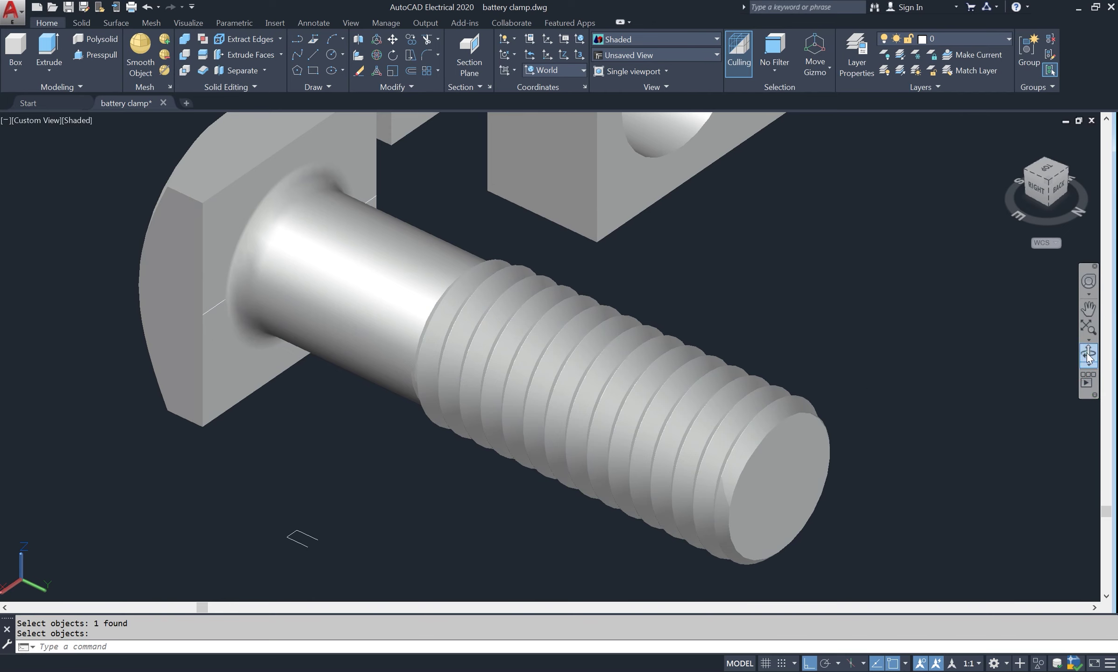
Orbit and zoom to see the whole clamp assembly
left_click(1088, 357)
mouse_move(836, 388)
left_mouse_down()
mouse_move(724, 462)
mouse_move(813, 431)
mouse_move(789, 424)
mouse_move(789, 452)
mouse_move(704, 411)
mouse_move(898, 415)
mouse_move(659, 404)
mouse_move(823, 416)
mouse_move(774, 379)
mouse_move(875, 462)
mouse_move(919, 439)
mouse_move(571, 355)
left_mouse_up()
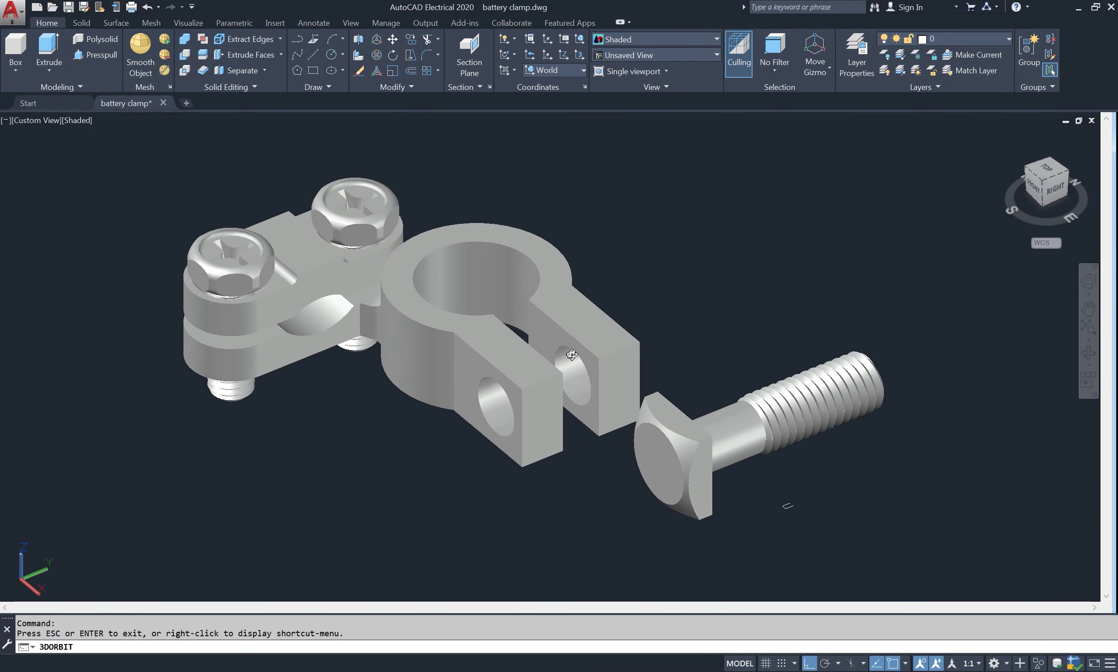
scroll(565, 360, "up", 1)
scroll(583, 362, "up", 1)
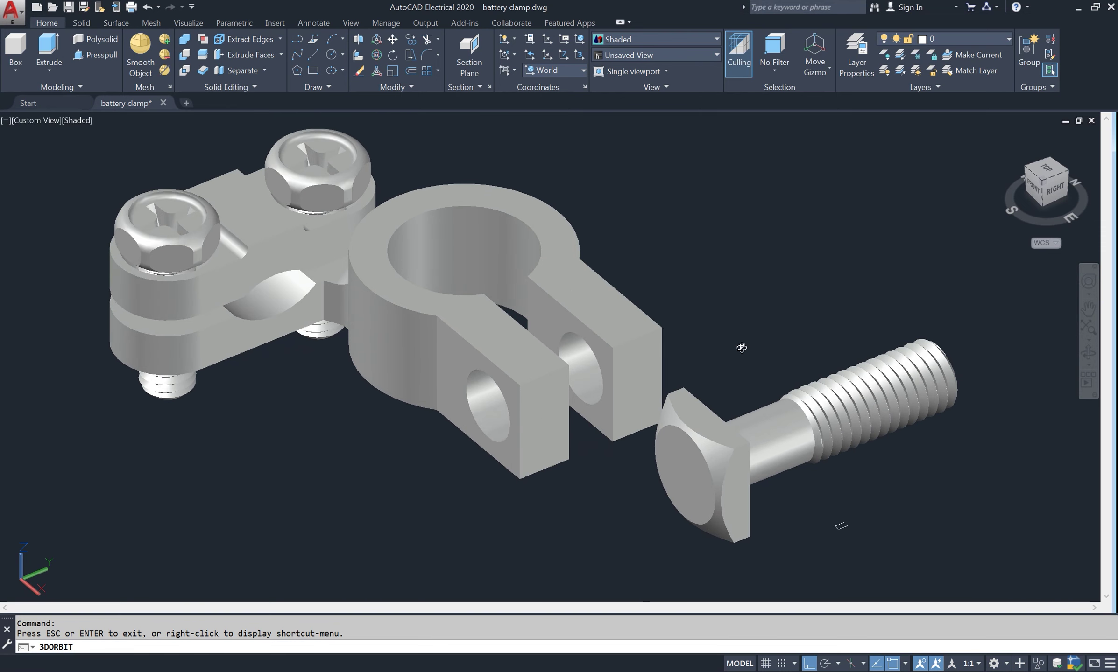
right_click(755, 255)
left_click(766, 256)
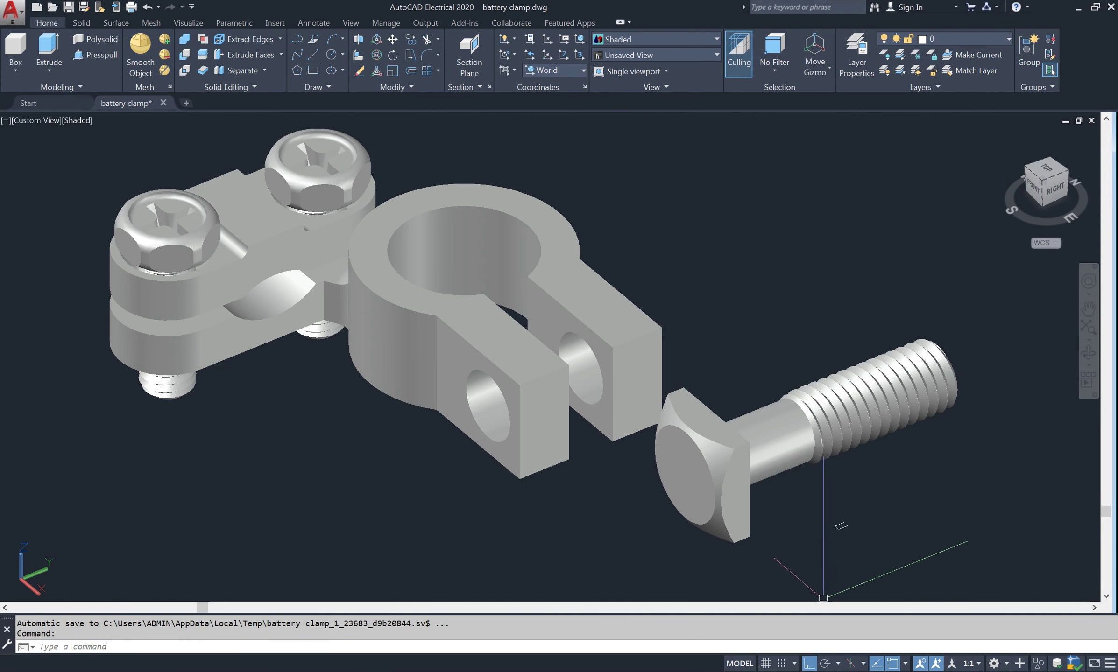
scroll(857, 535, "up", 1)
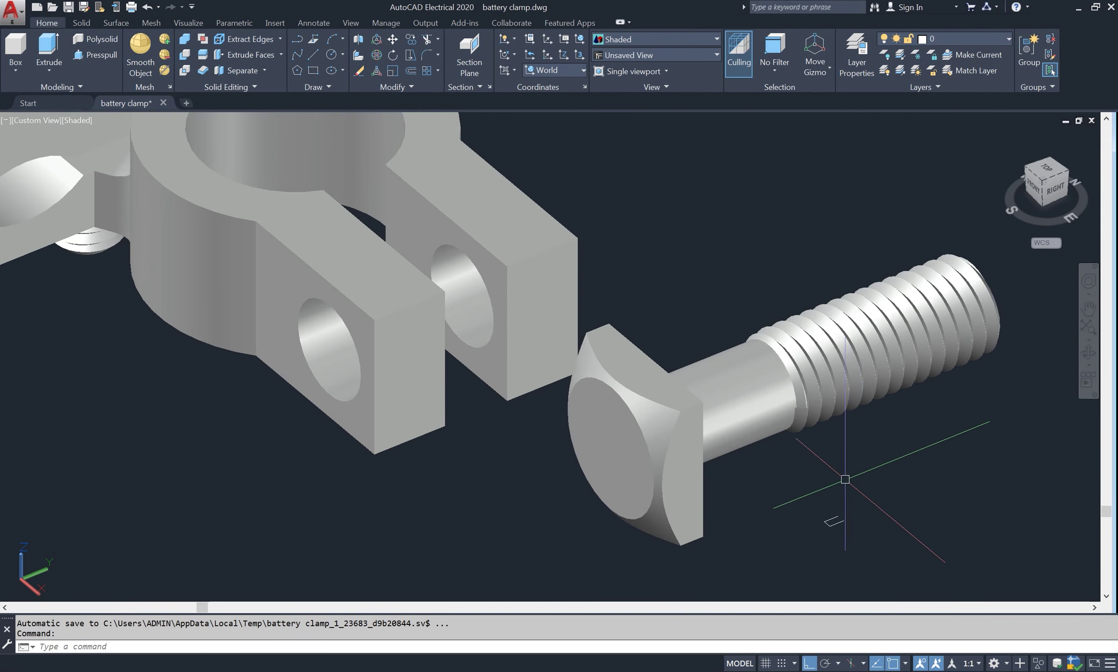
Erase the leftover helix path below the bolt
left_click(844, 479)
left_click(815, 537)
type("e")
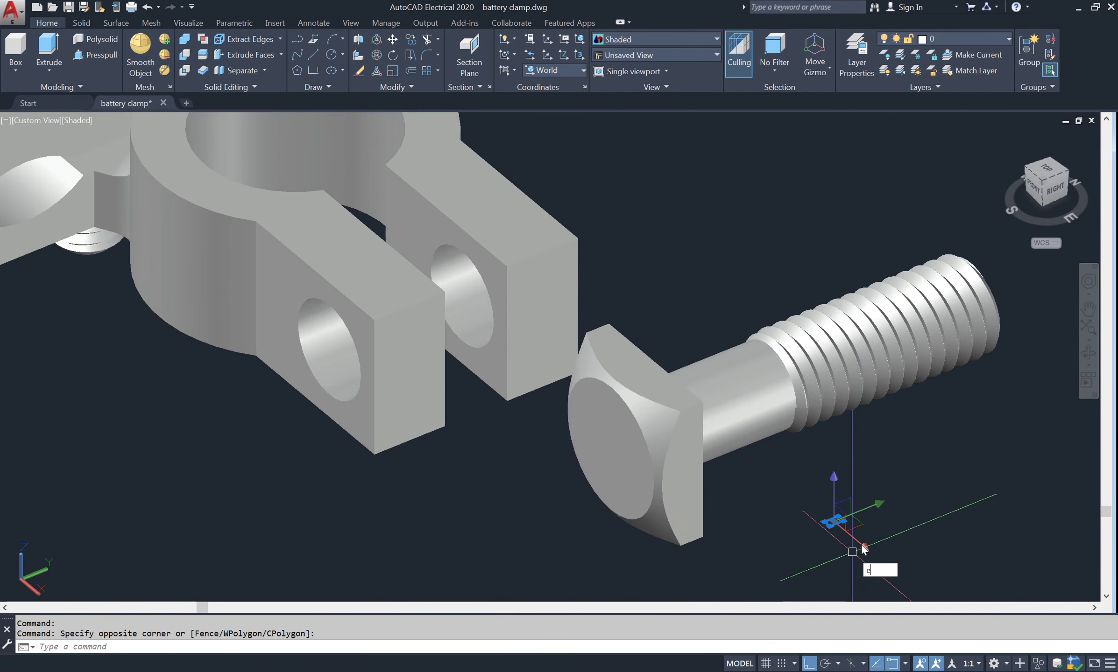
key("Return")
Orbit slightly, then switch to the northeast isometric view and zoom on the bolt end
scroll(878, 336, "down", 3)
scroll(878, 336, "up", 1)
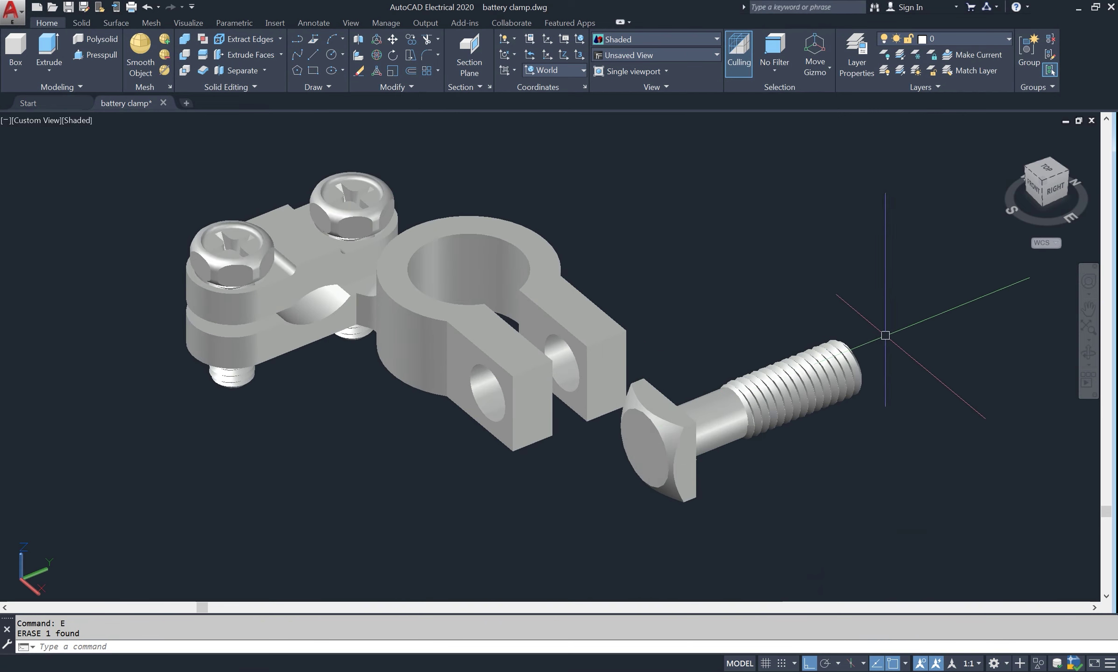
mouse_move(836, 419)
middle_mouse_down("shift")
mouse_move(866, 420)
mouse_move(684, 412)
middle_mouse_up("shift")
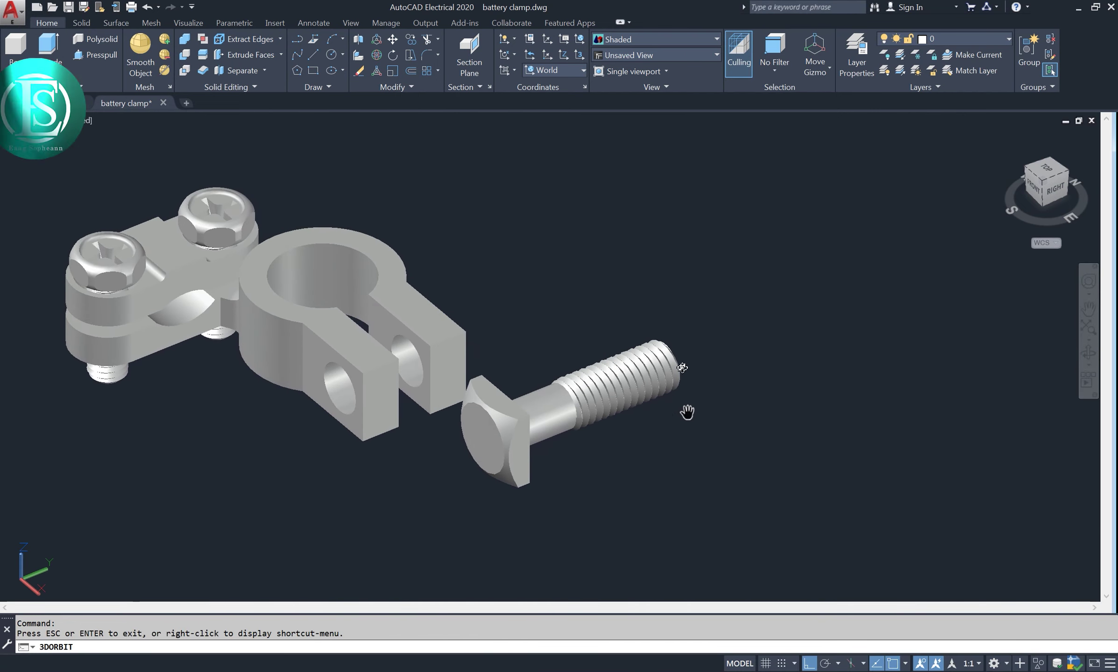
right_click(824, 249)
left_click(868, 258)
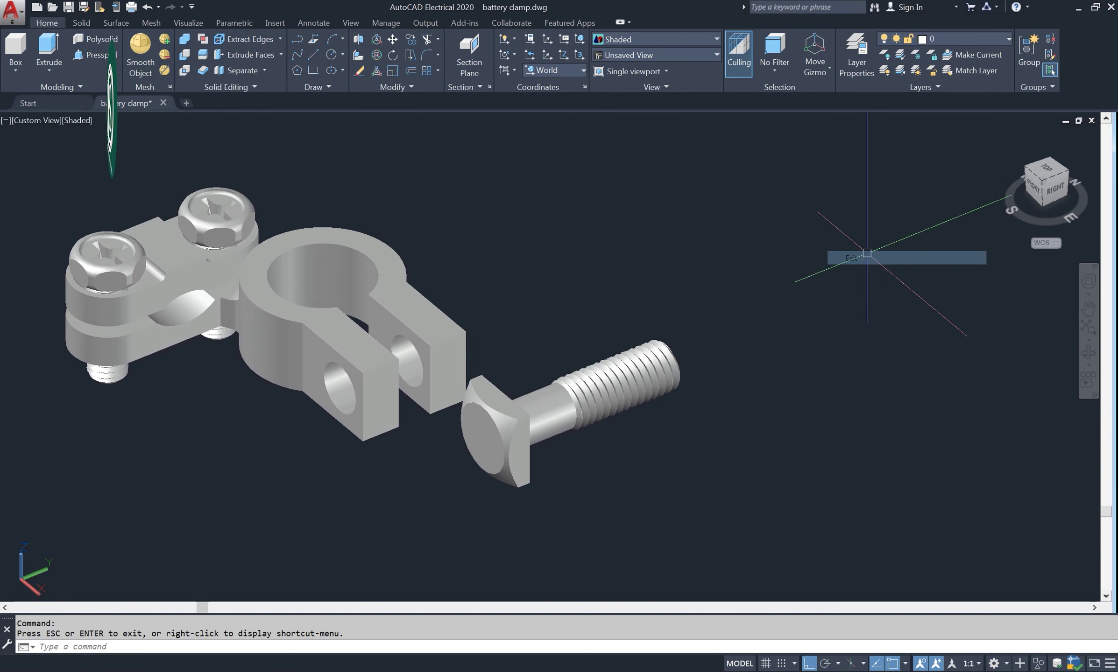
left_click(1068, 174)
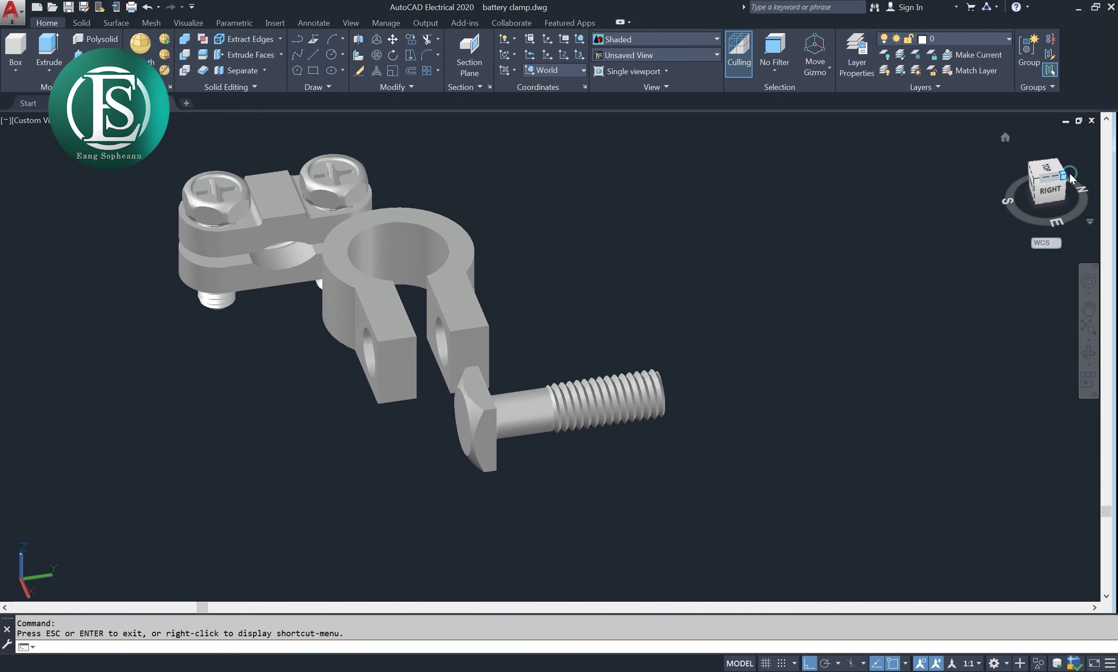
scroll(607, 476, "up", 3)
scroll(583, 489, "up", 3)
scroll(583, 489, "down", 4)
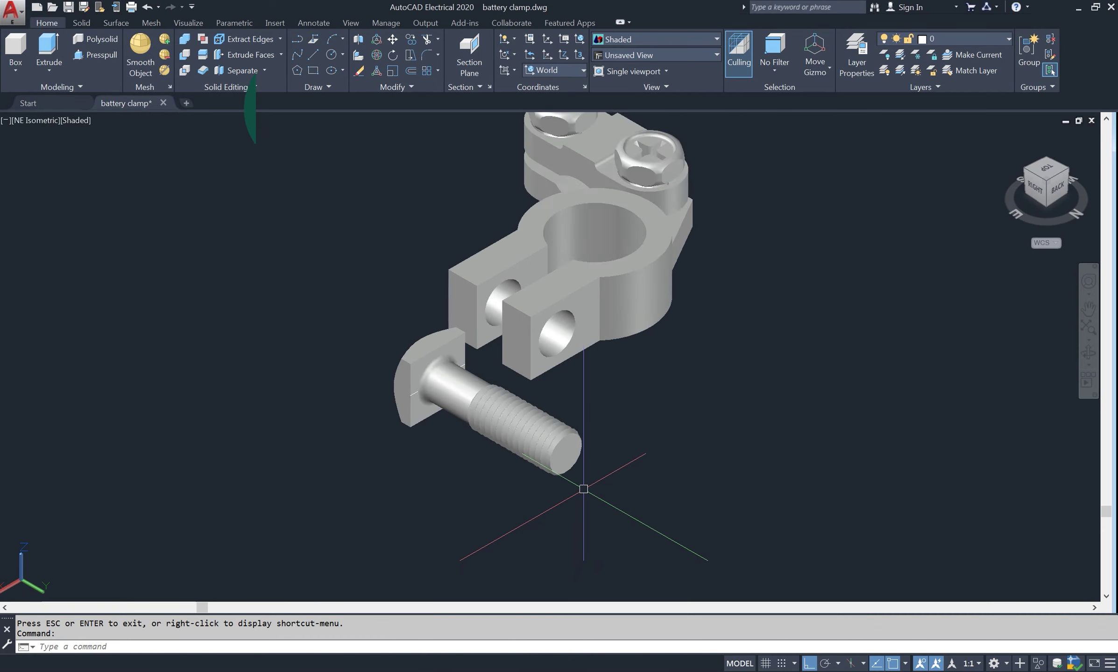
scroll(583, 425, "up", 4)
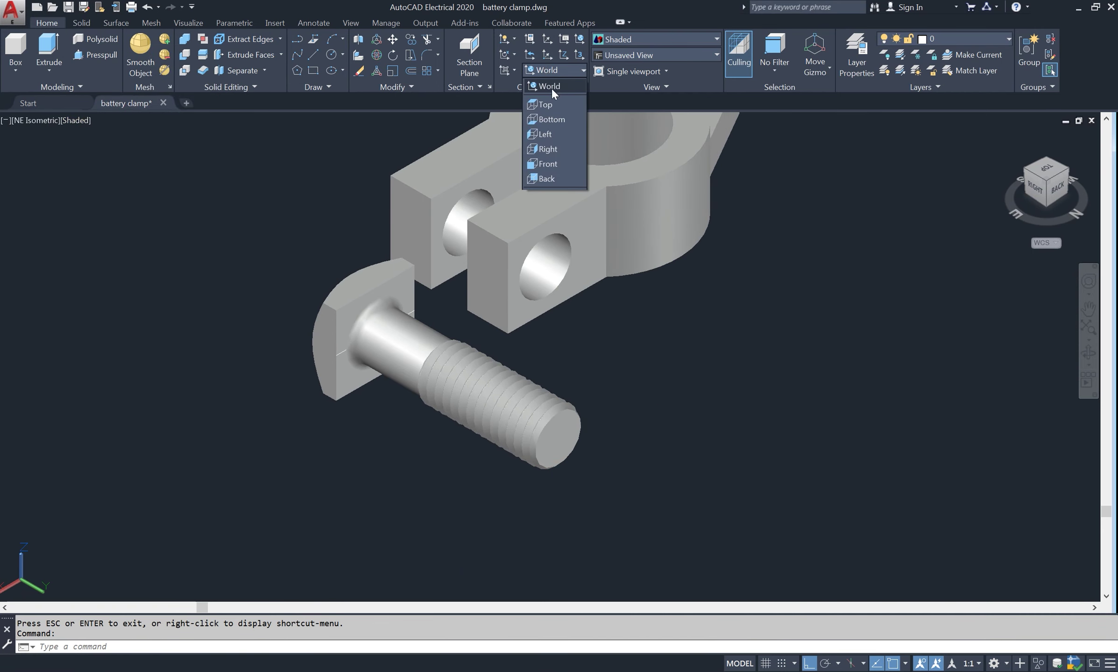
Set the UCS to Back and draw a 13-diameter circle centred on the bolt's threaded end
left_click(556, 178)
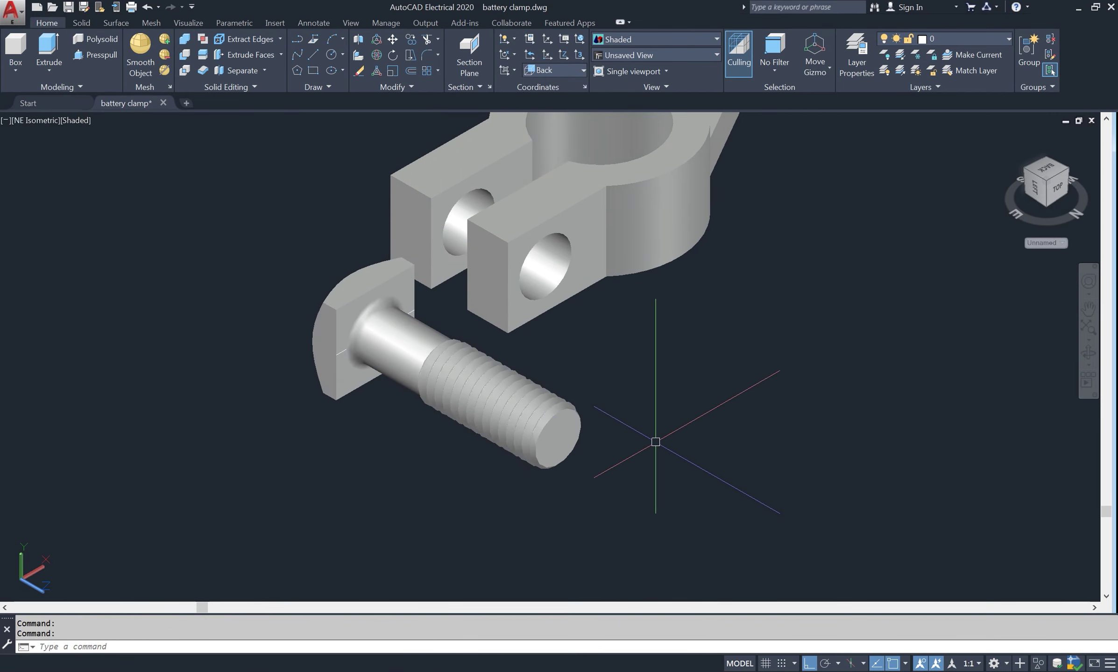
type("c")
key("Return")
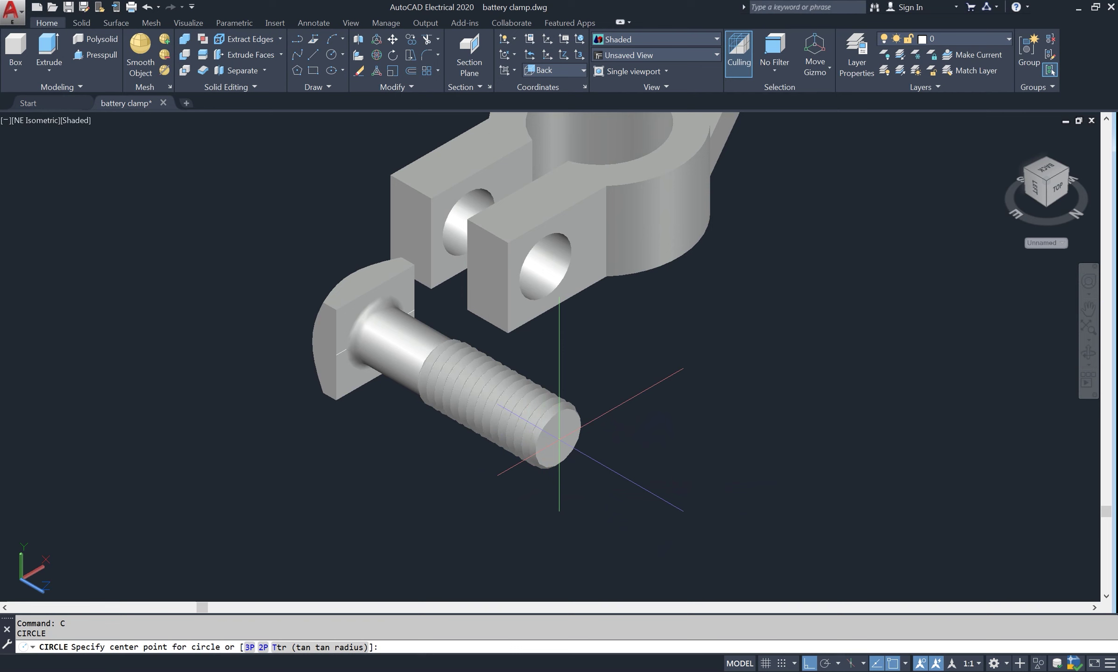
left_click(559, 439)
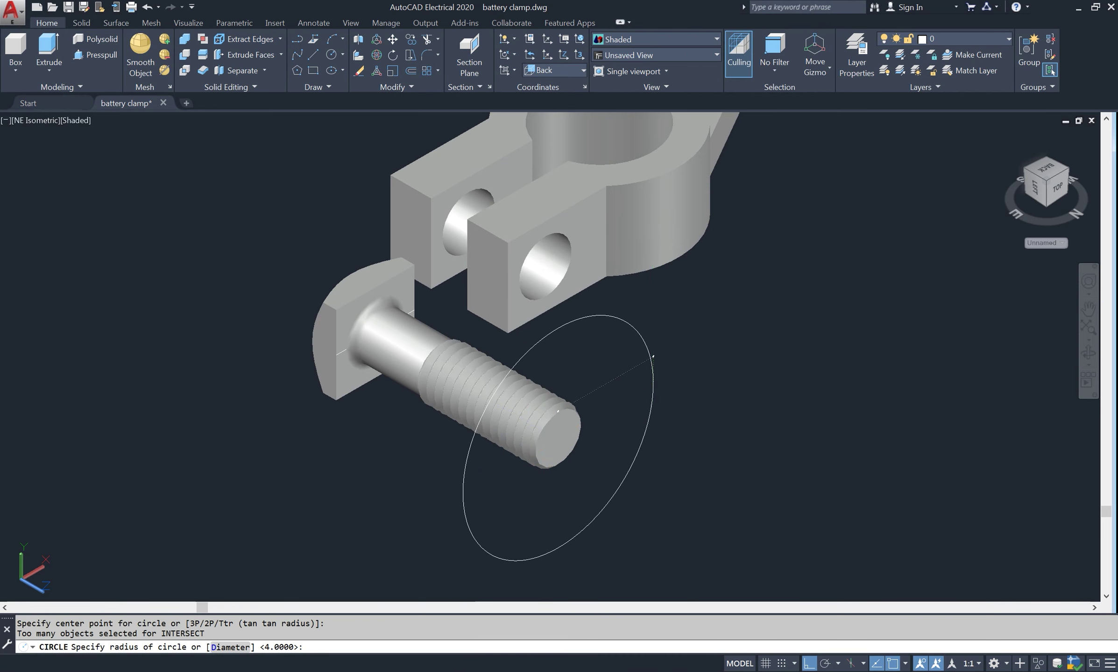
type("d")
key("Return")
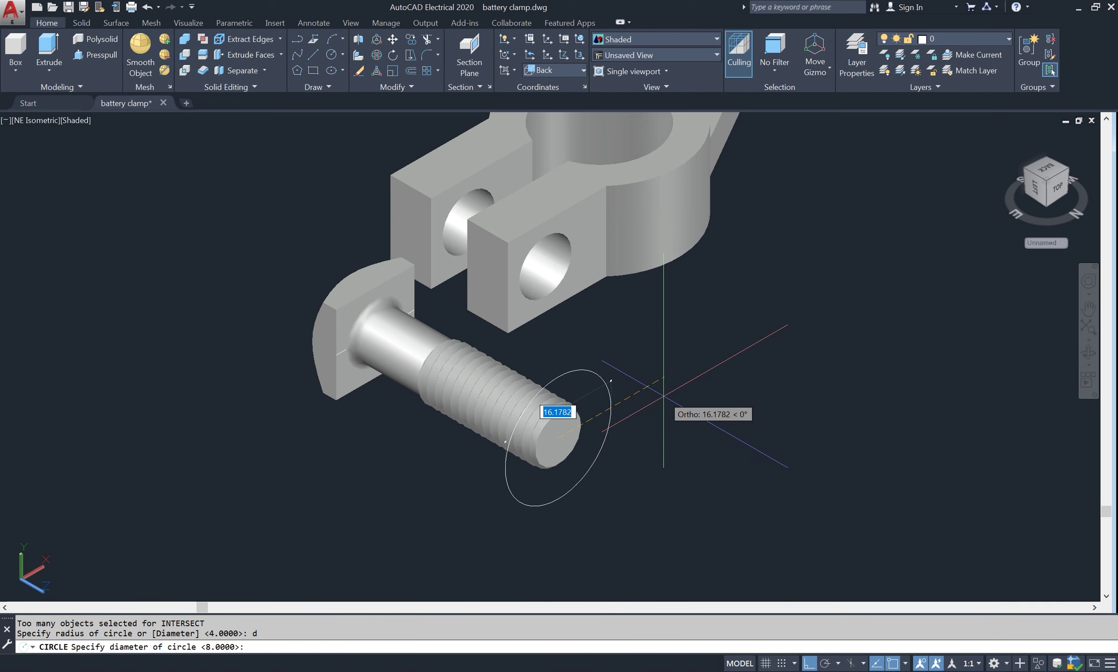
type("13")
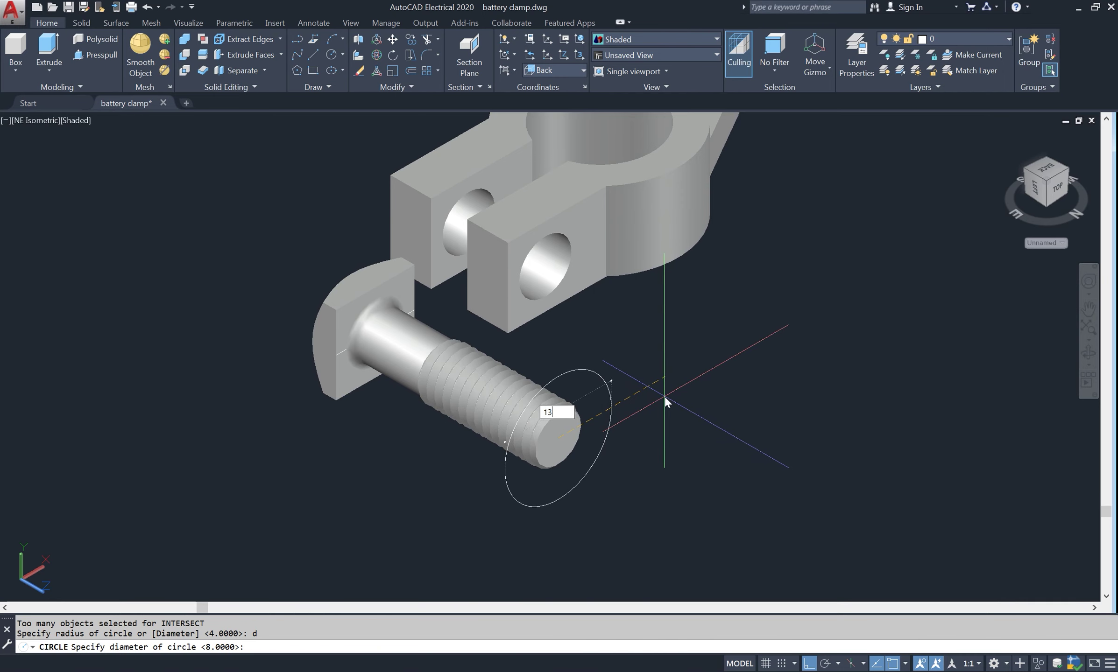
key("Return")
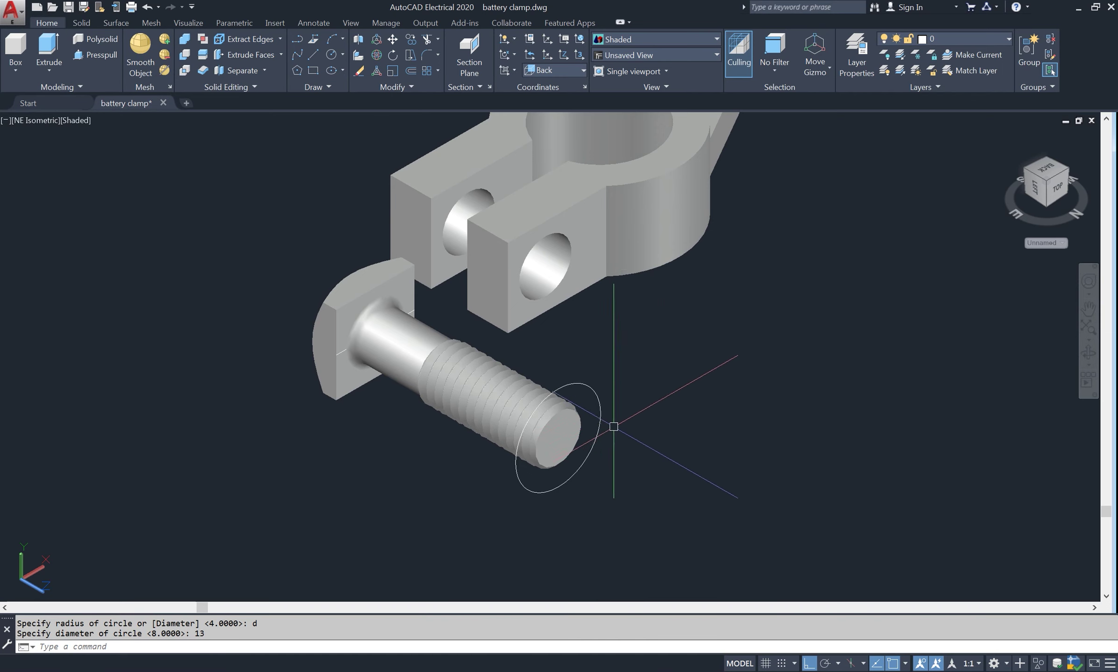
middle_click_drag(608, 433, 626, 485)
type("POL")
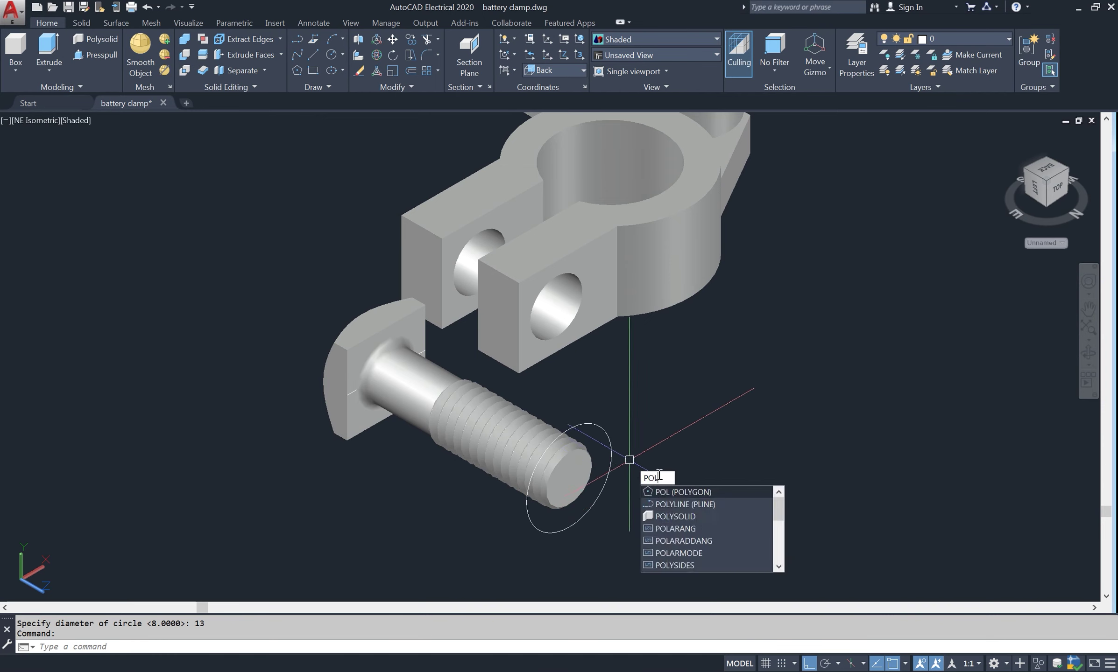
key("Return")
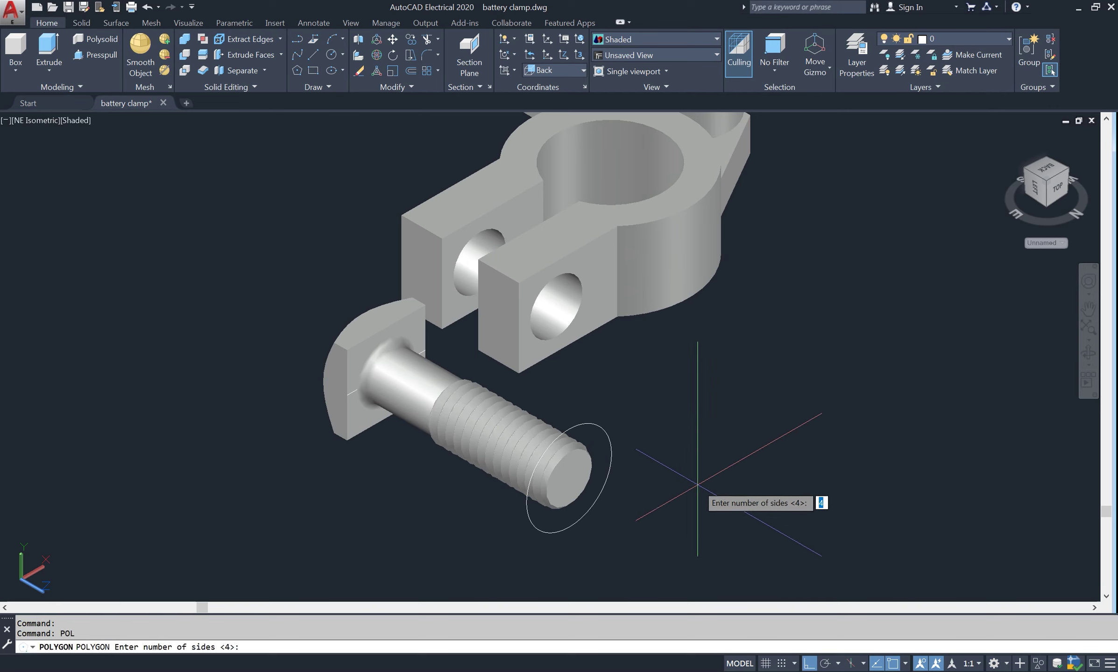
Draw a six-sided hexagon circumscribed about the circle, radius 6.5, at the bolt end centre
type("6")
key("Return")
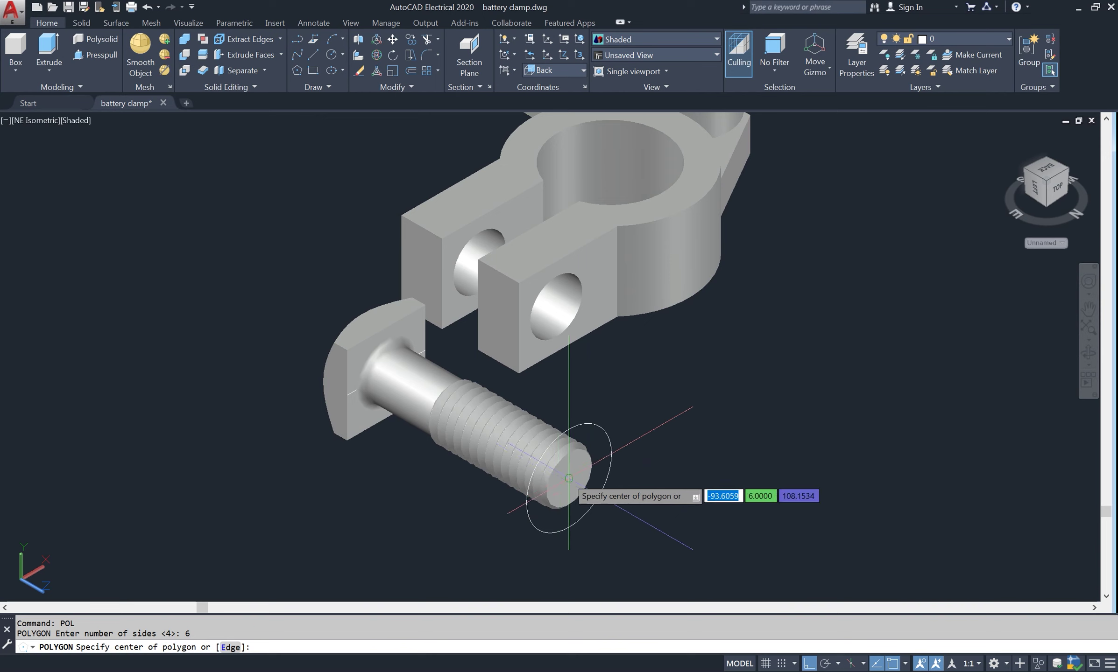
left_click(569, 478)
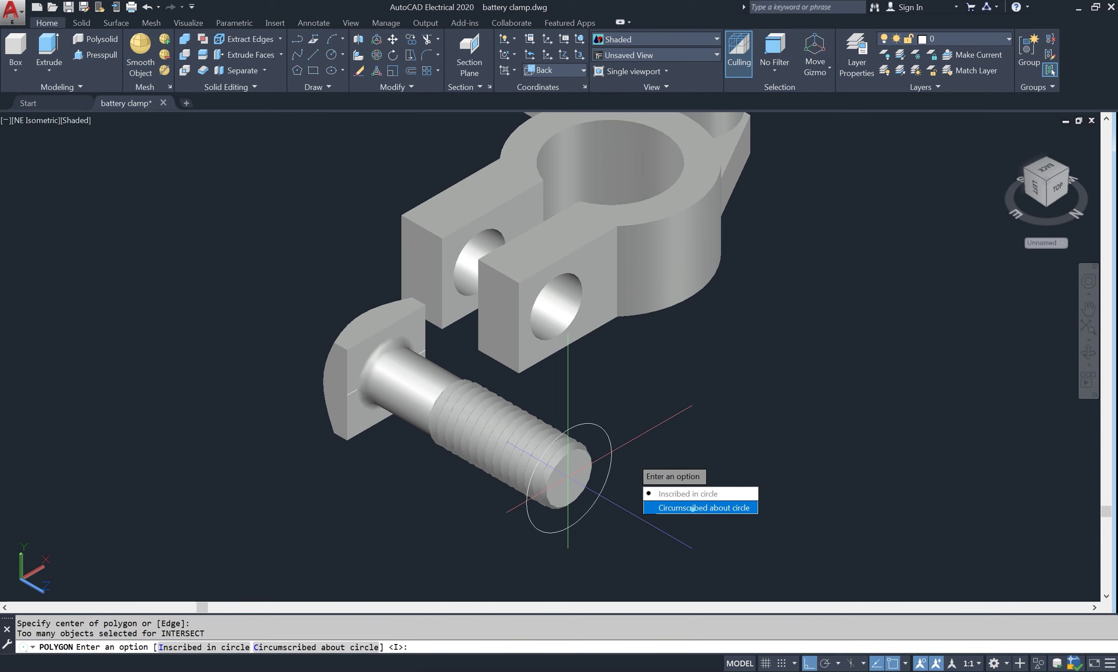
left_click(692, 510)
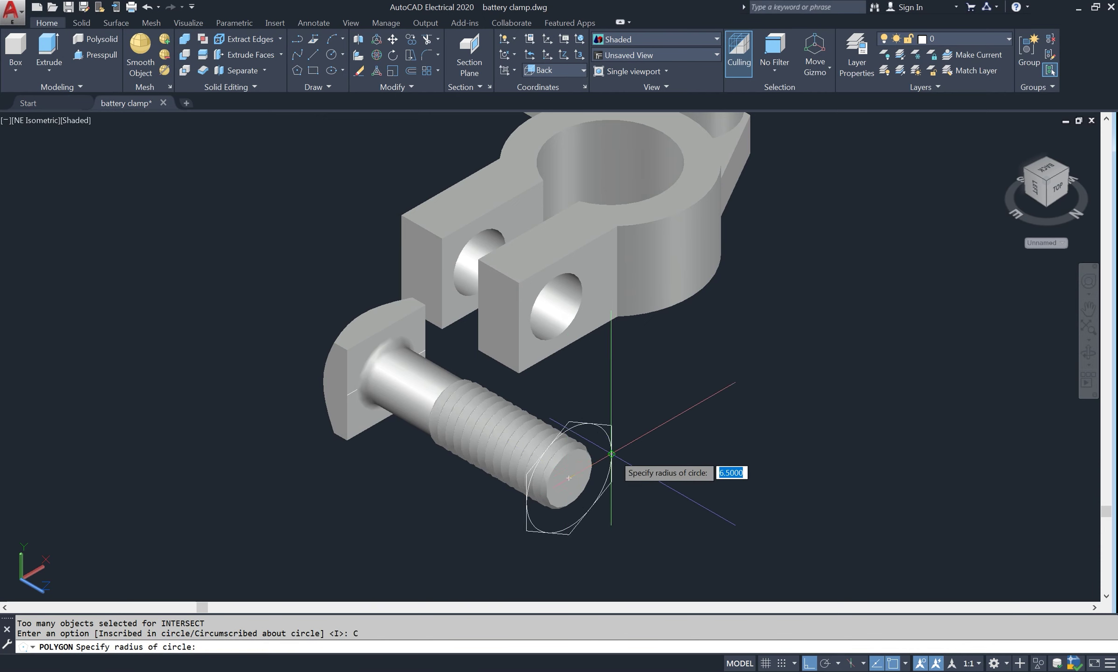
left_click(611, 454)
type("C")
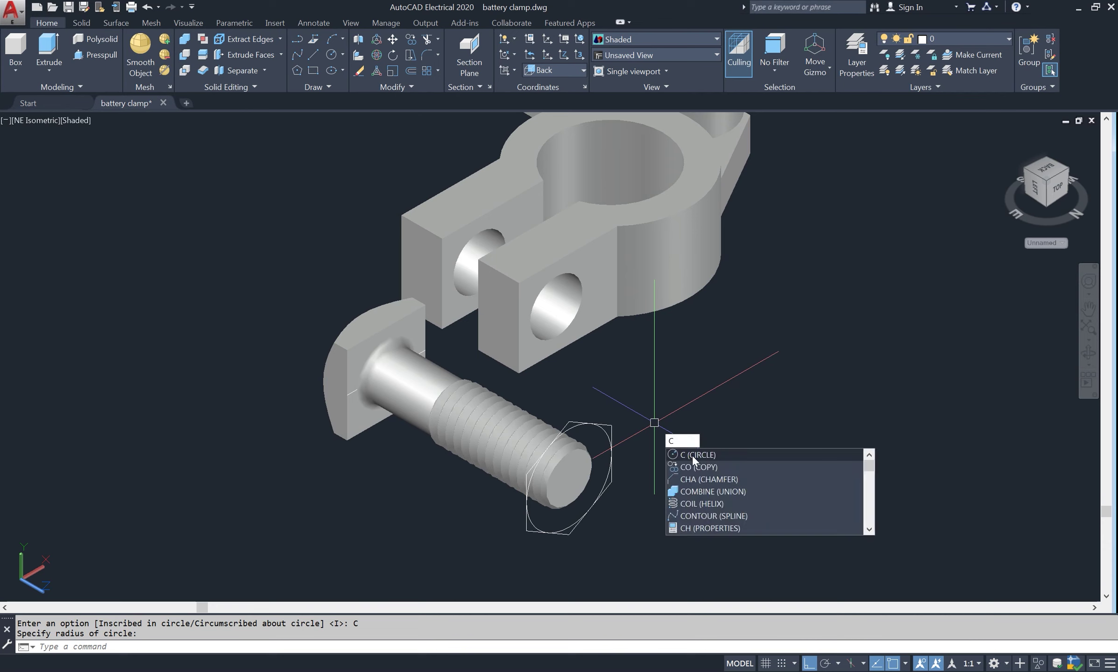
Draw a concentric circle from the bolt end centre out to a hexagon corner
left_click(694, 456)
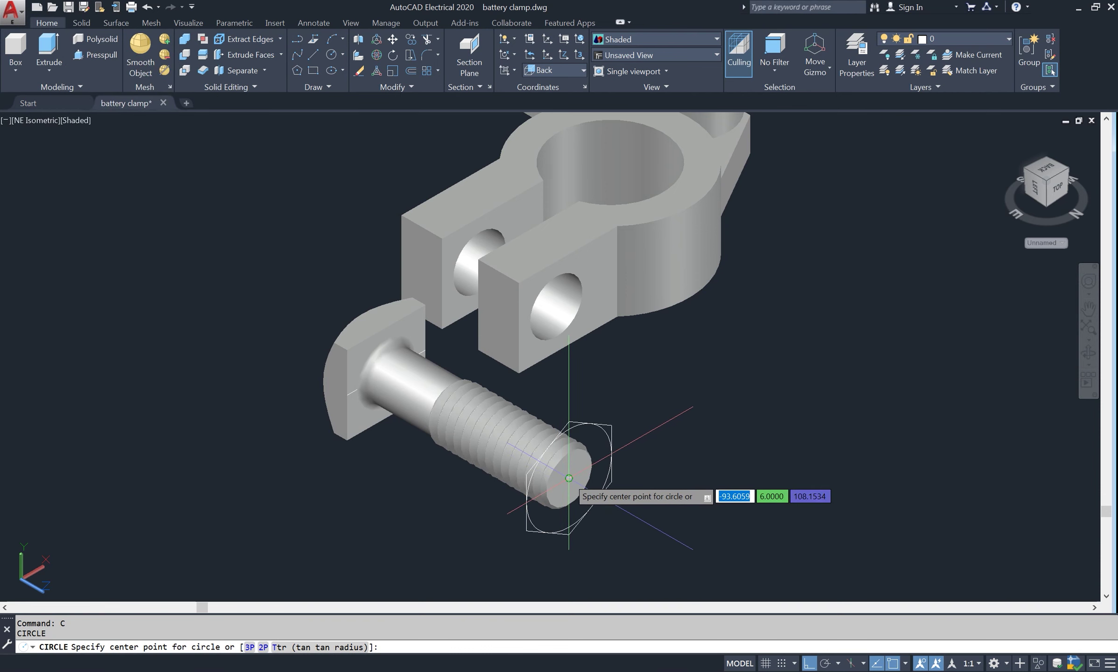
left_click(569, 478)
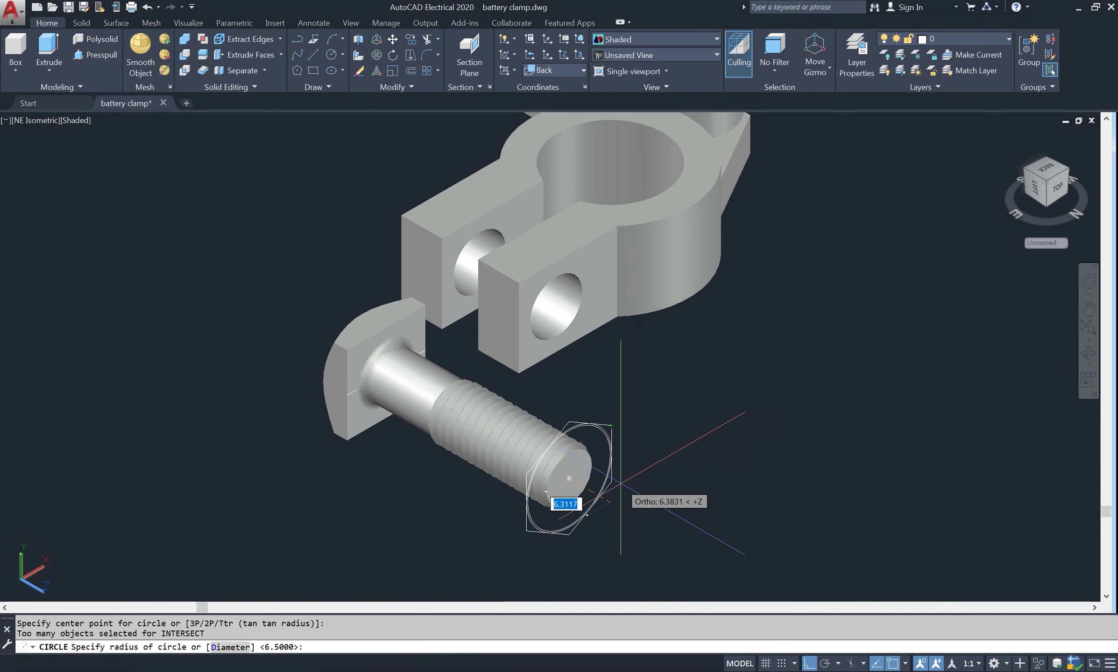
scroll(602, 480, "up", 3)
left_click(602, 480)
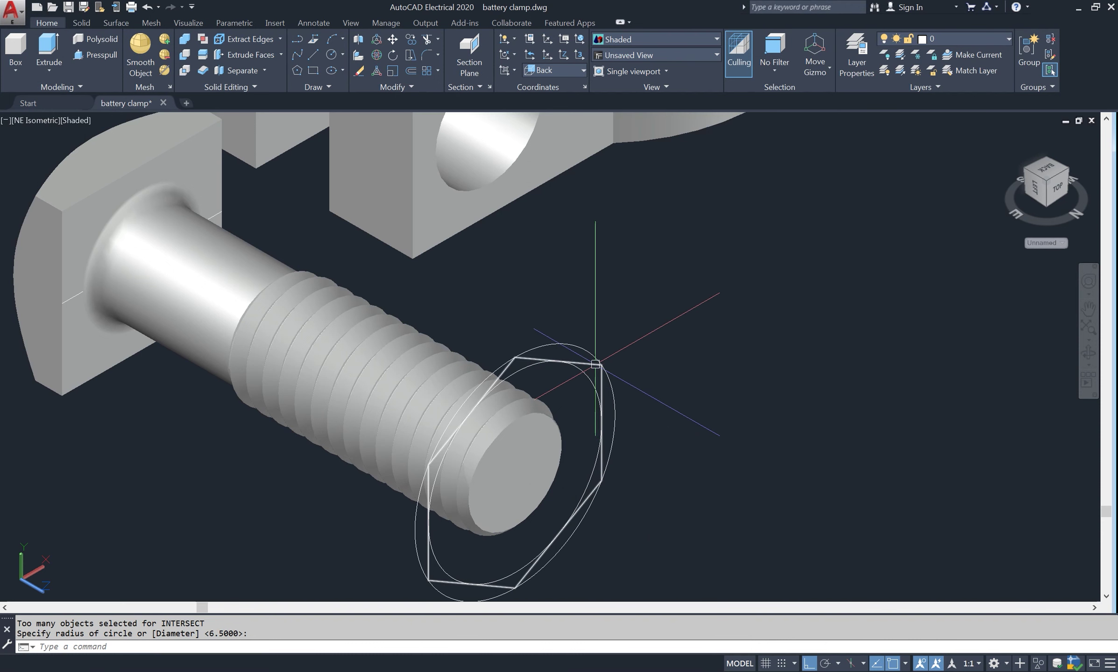
scroll(599, 352, "down", 2)
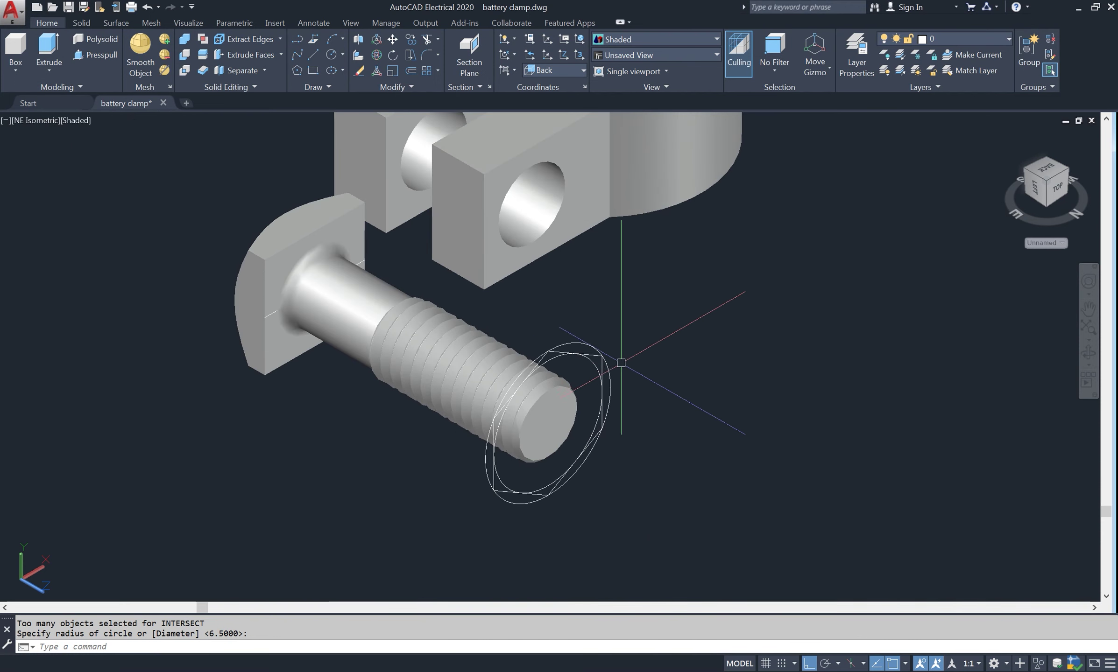
scroll(621, 363, "up", 2)
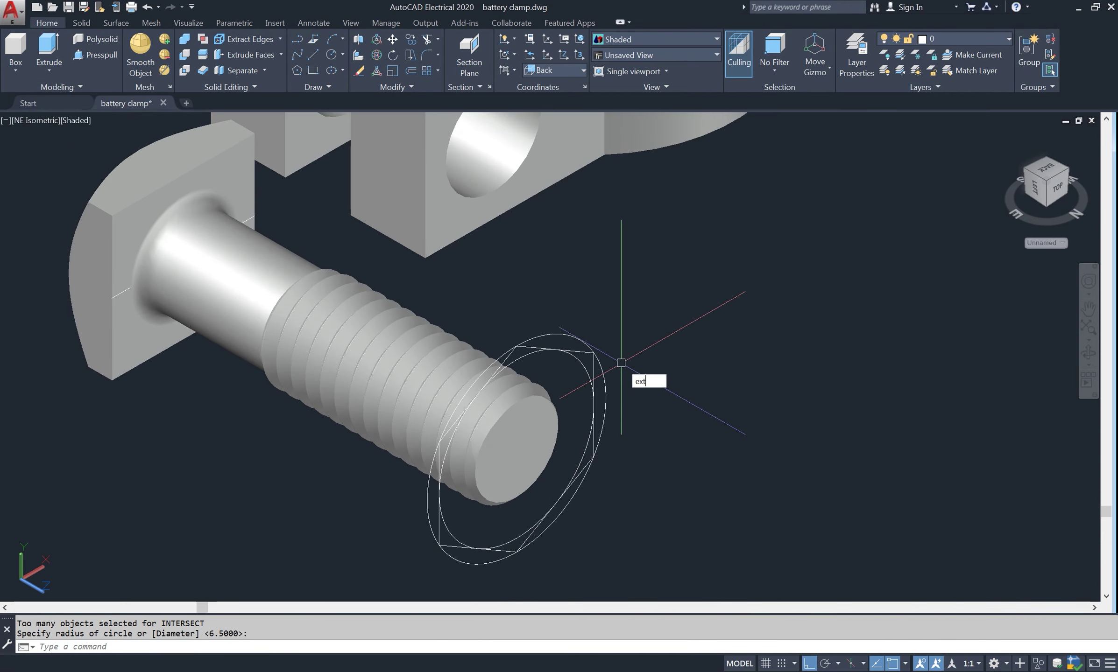
Extrude the hexagon and outer circle 7 units into solids
key("Return")
left_click(589, 351)
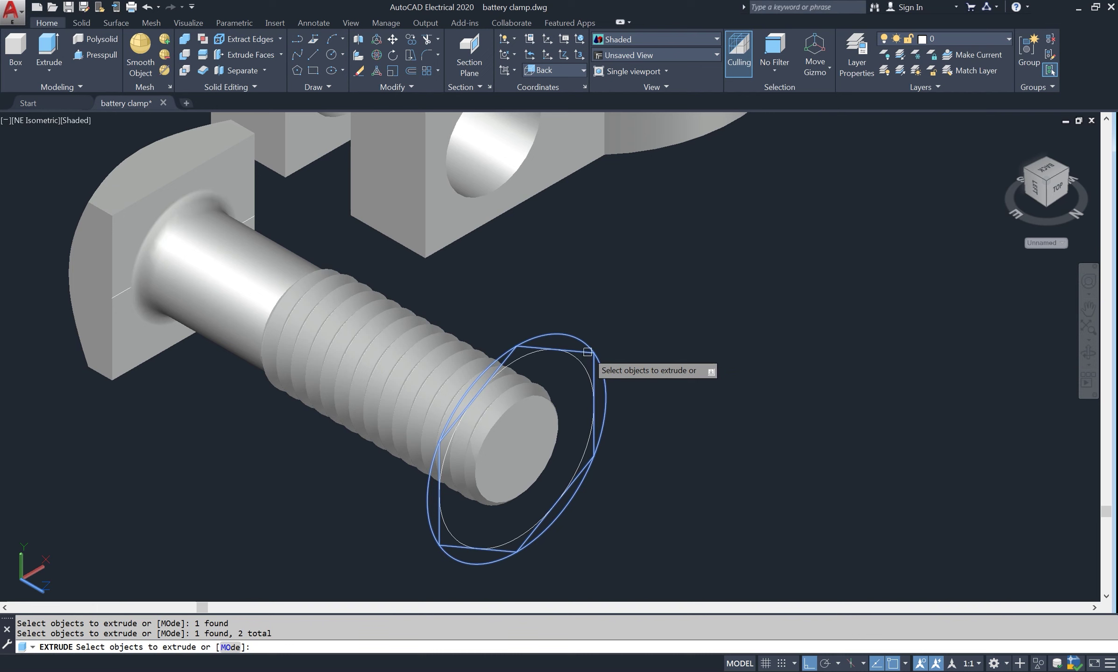
key("Return")
type("7")
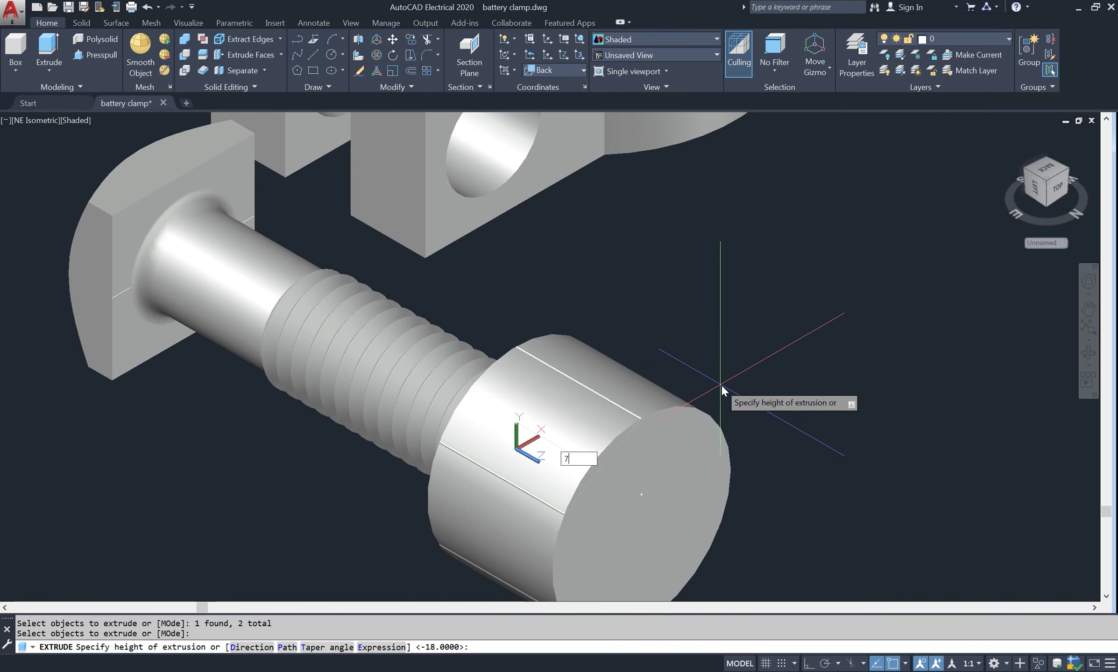
key("Return")
type("F")
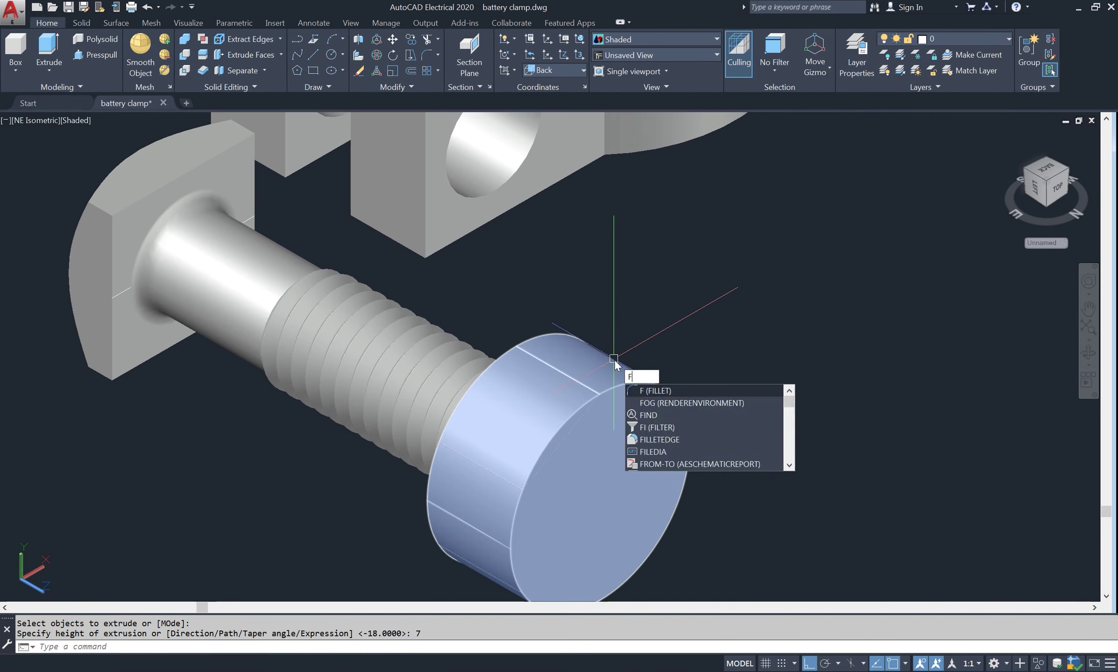
Fillet both rim edges of the cylinder with radius 1
key("Return")
type("r")
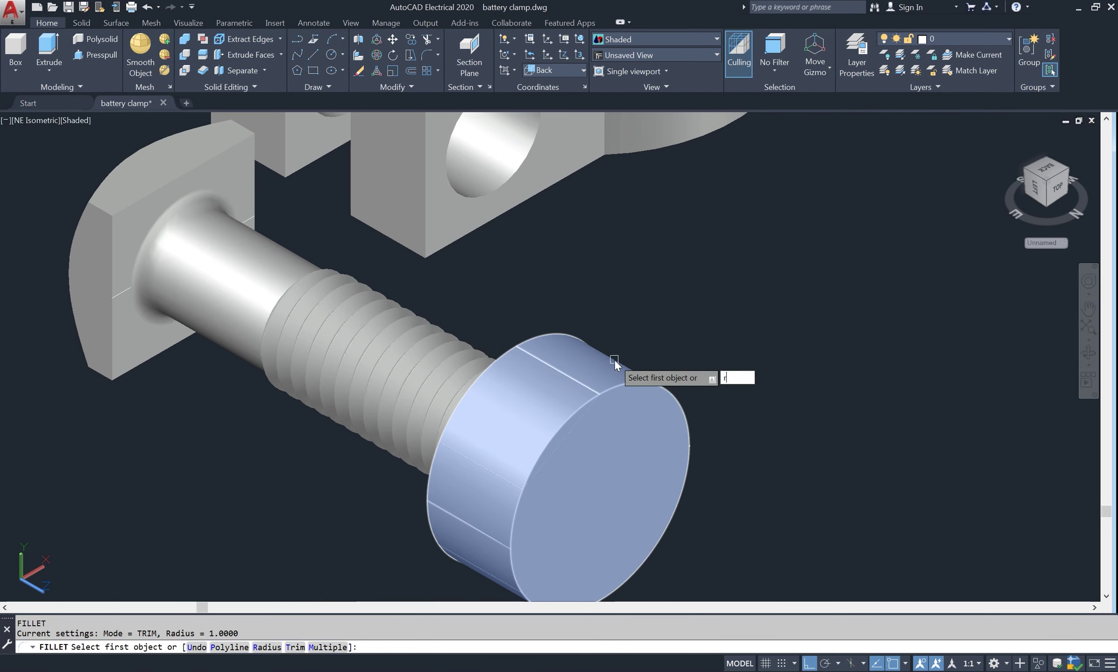
key("Return")
type("1")
key("Return")
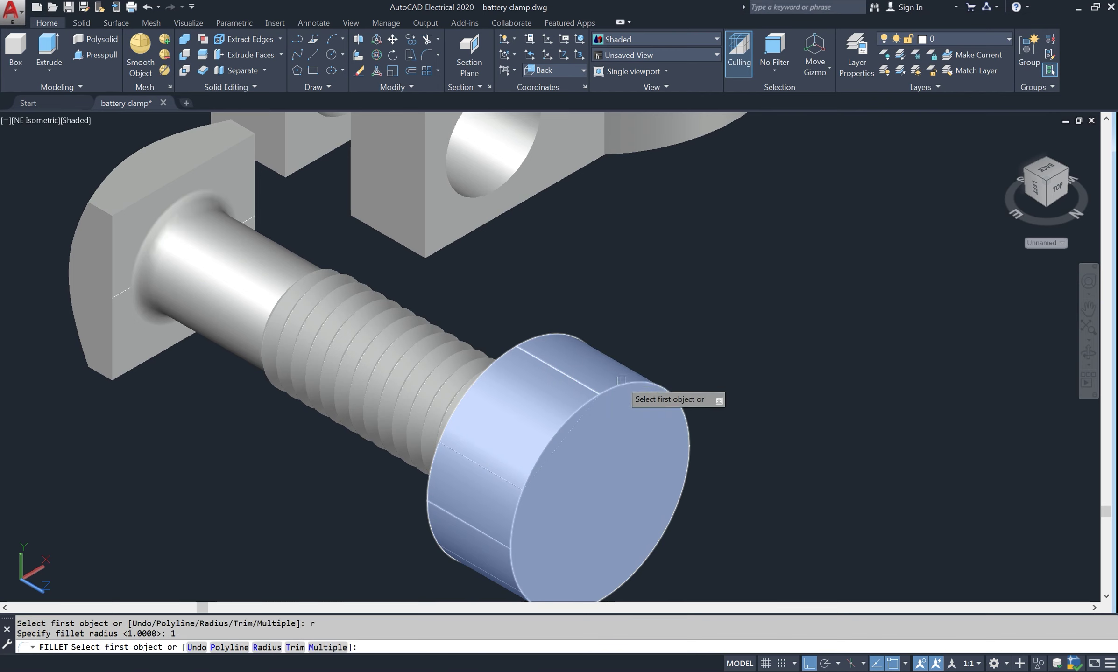
left_click(621, 381)
key("Return")
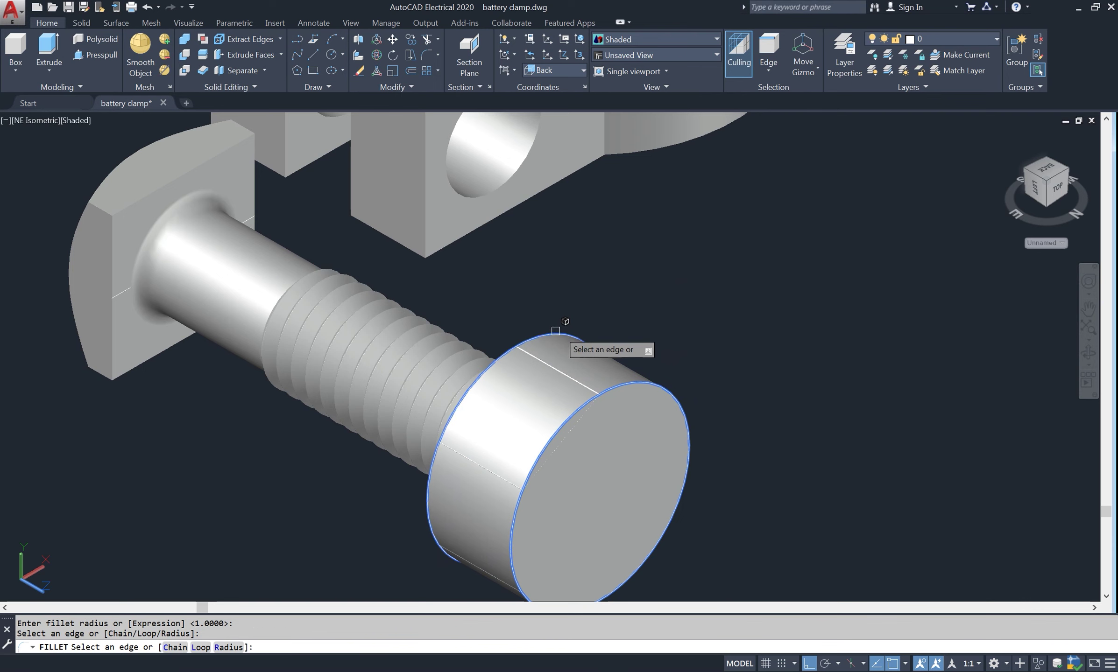
left_click(556, 331)
key("Return")
type("IN")
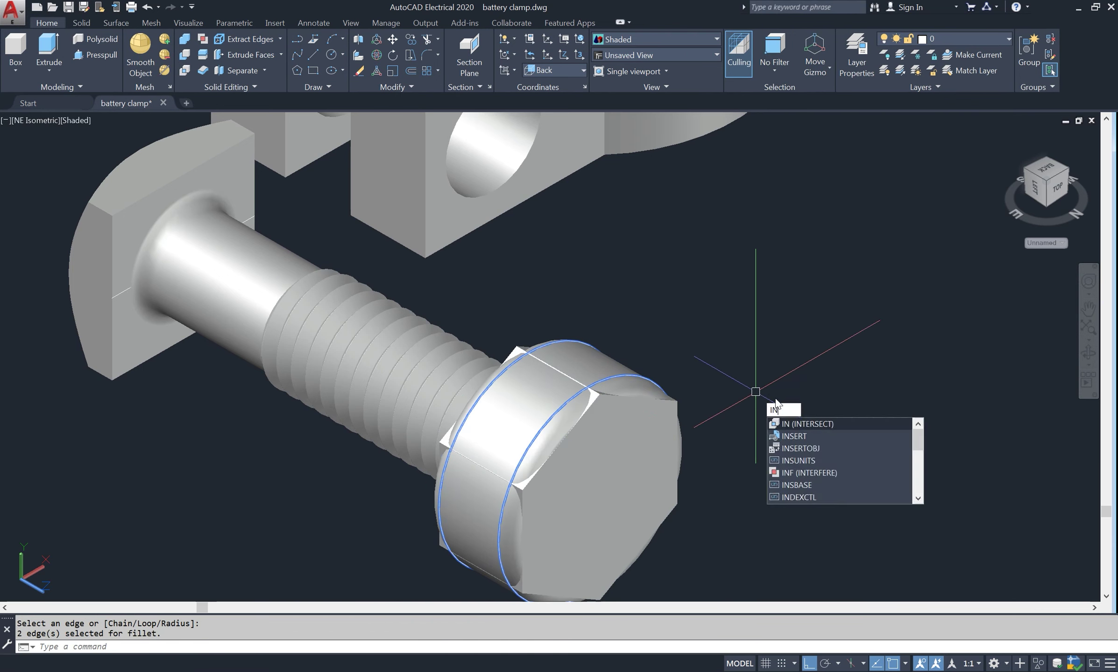
Intersect the filleted cylinder with the hexagonal prism, leaving the rounded hex nut
key("Return")
left_click(635, 382)
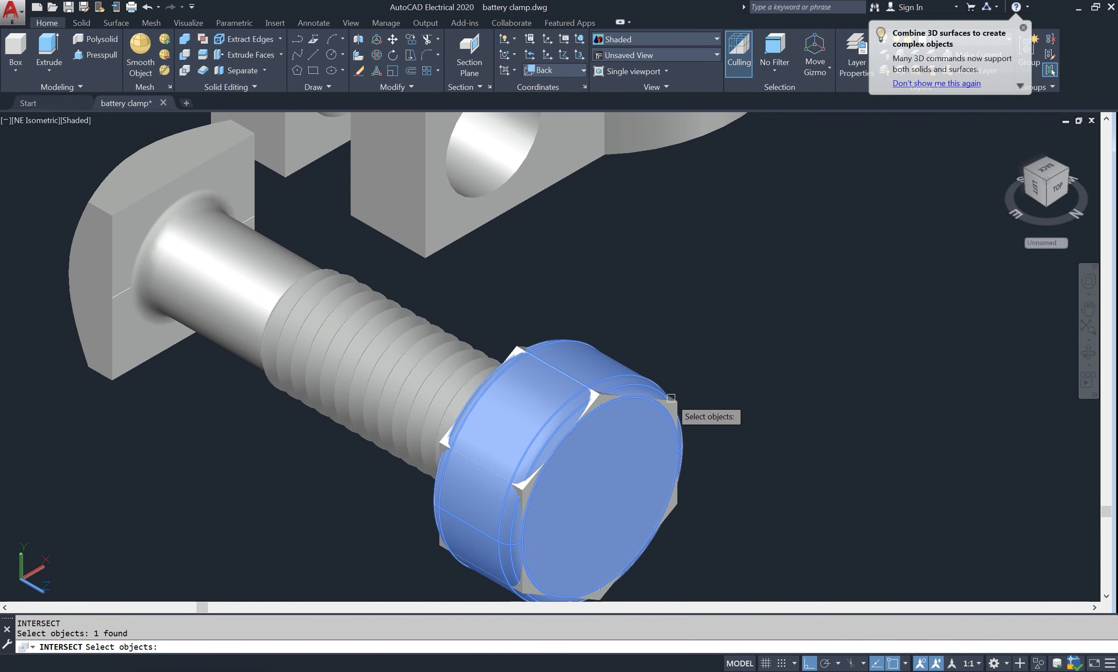
left_click(671, 398)
key("Return")
scroll(743, 336, "down", 4)
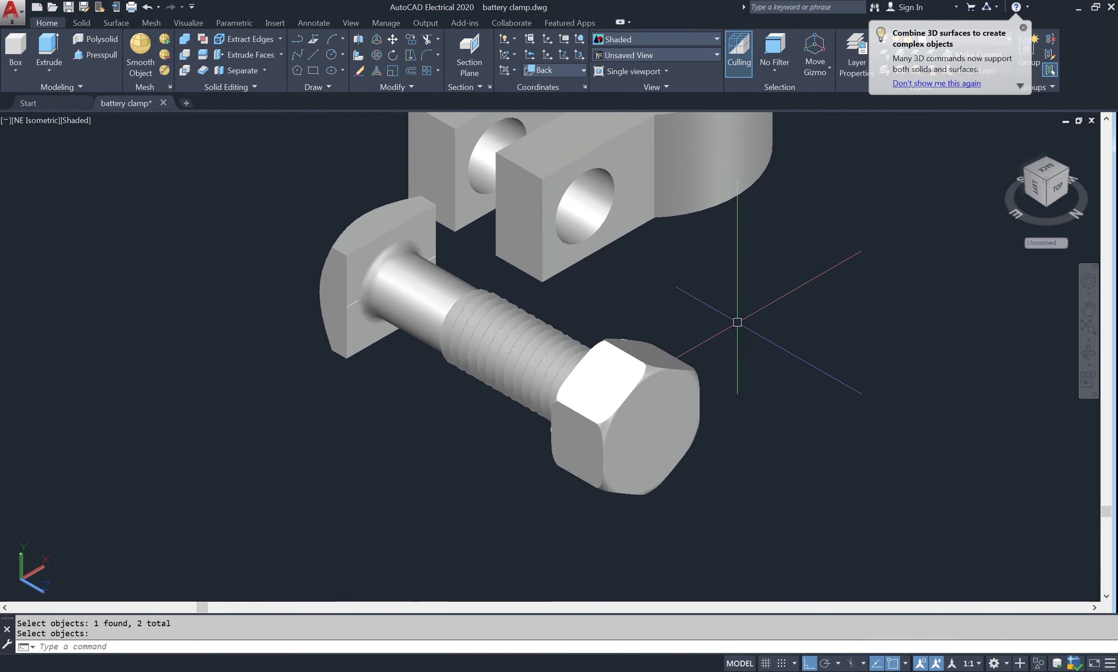
scroll(738, 322, "up", 3)
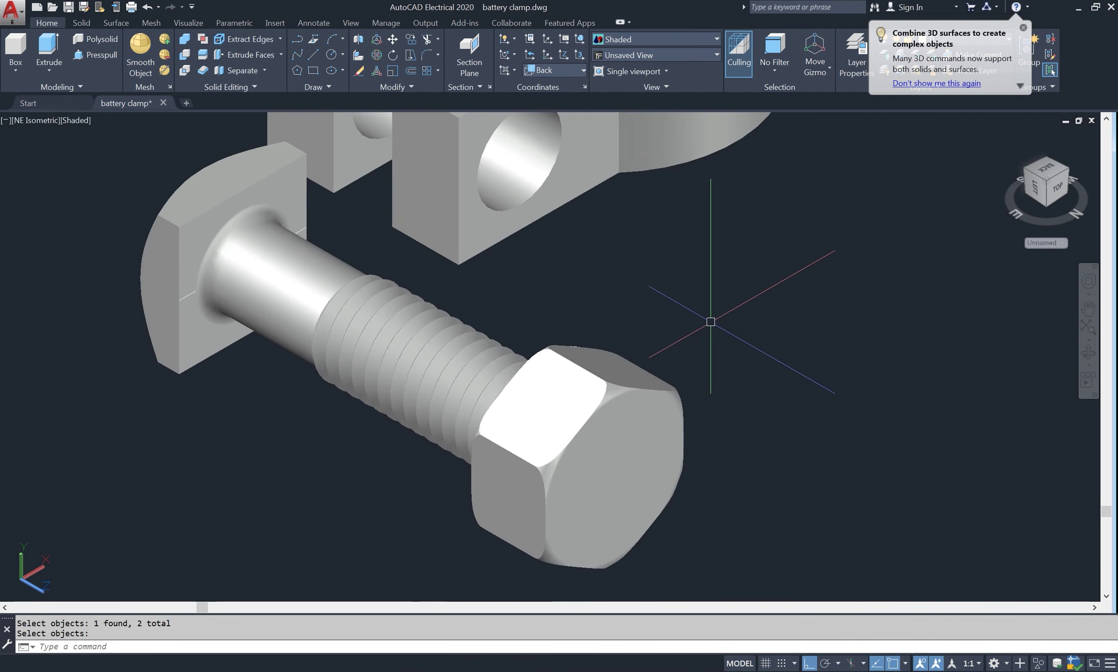
scroll(710, 322, "down", 2)
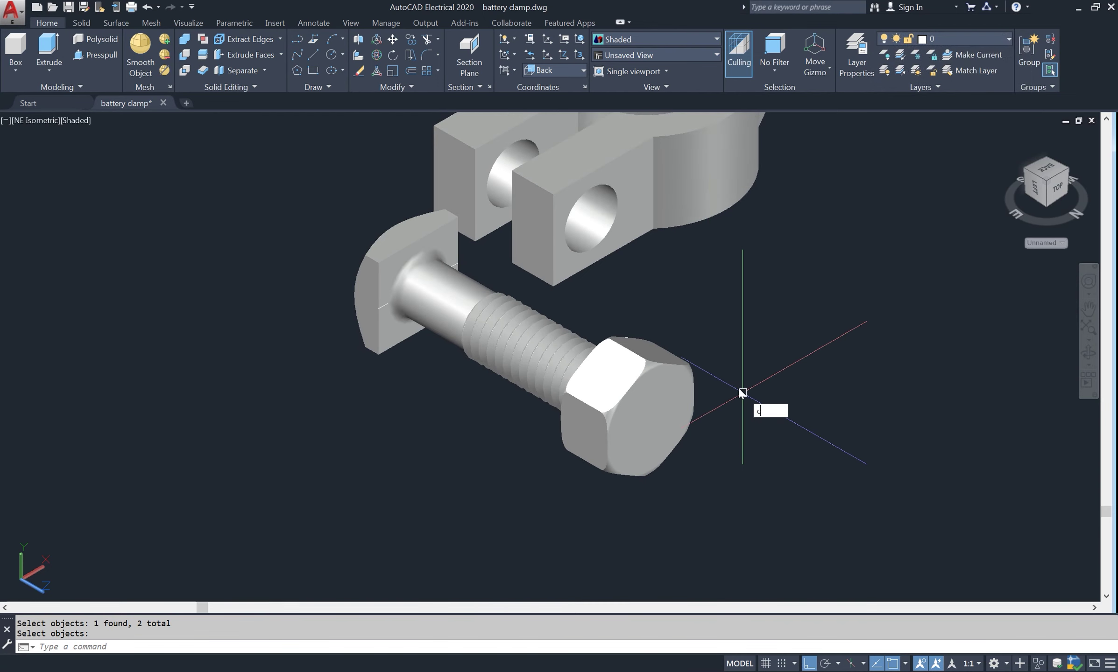
Draw a 7-diameter circle on the nut face and press-pull it through as a hole
key("Return")
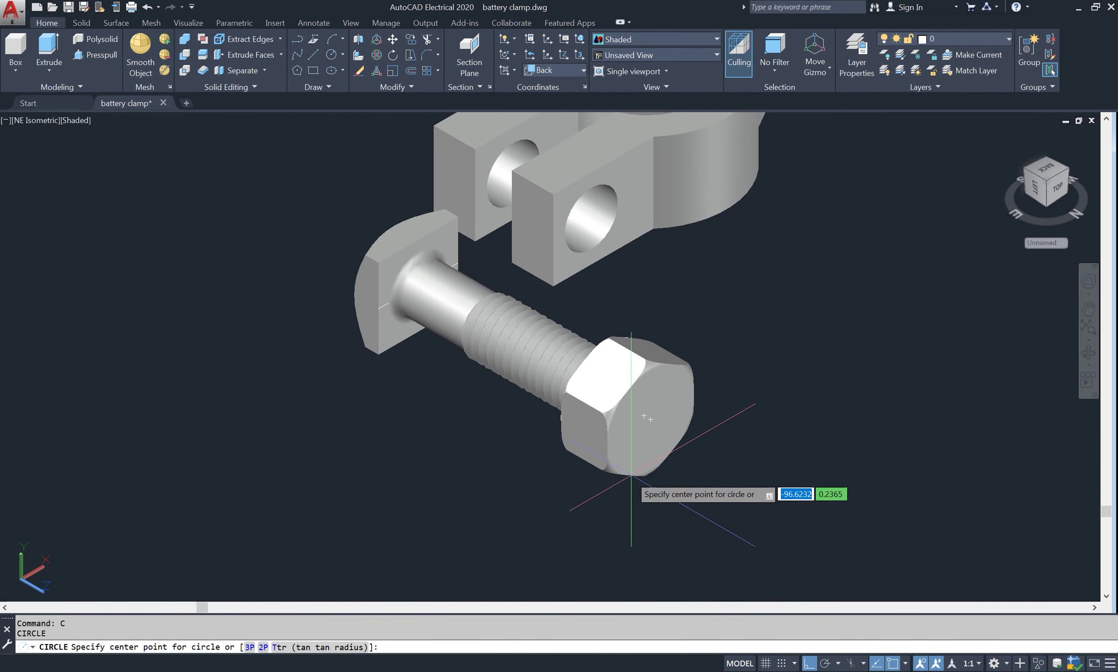
left_click(650, 419)
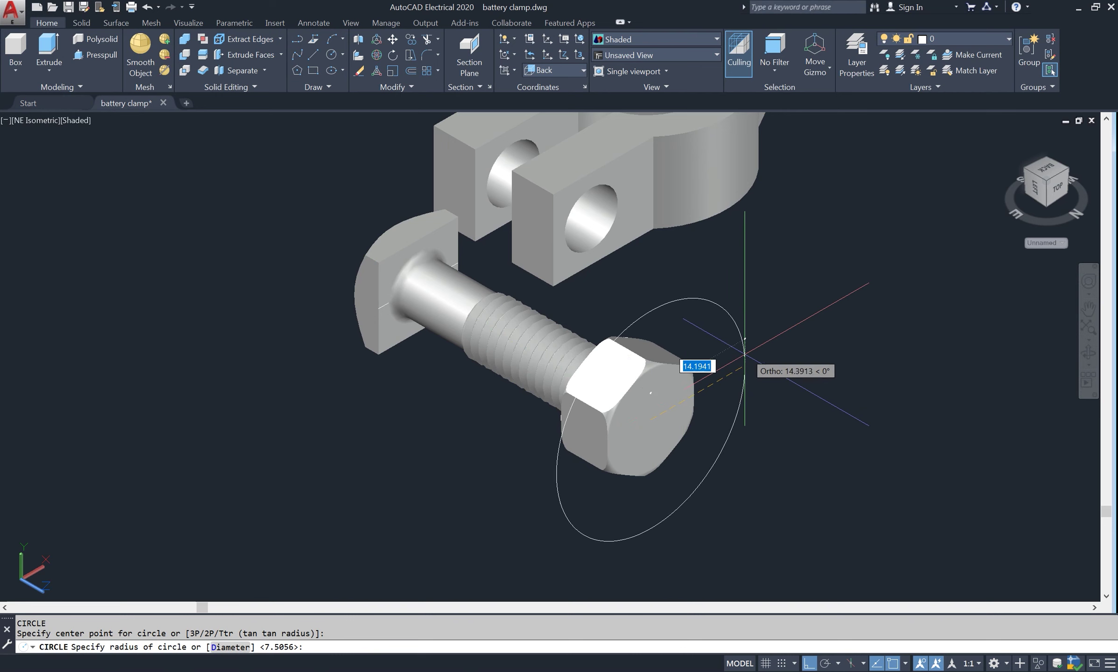
type("d")
key("Return")
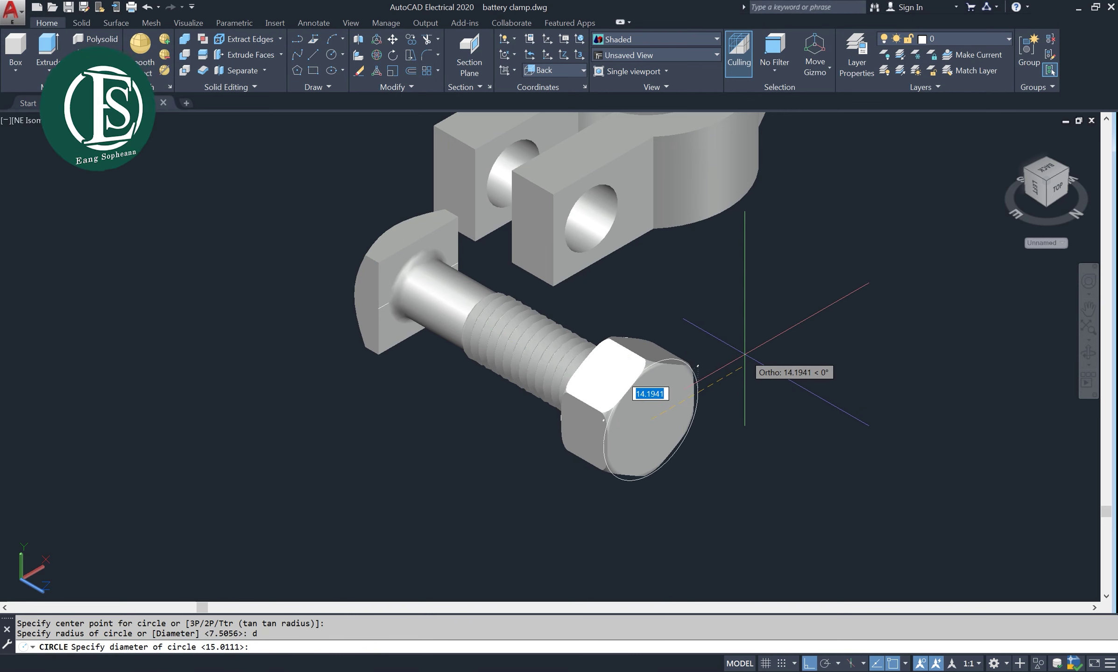
type("7")
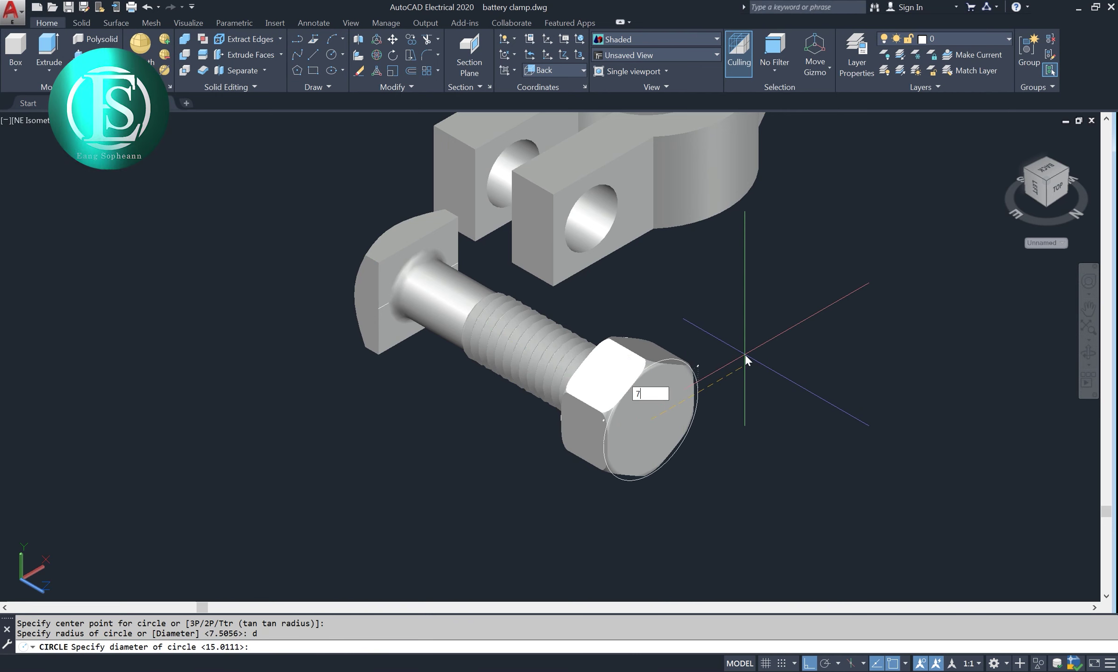
key("Return")
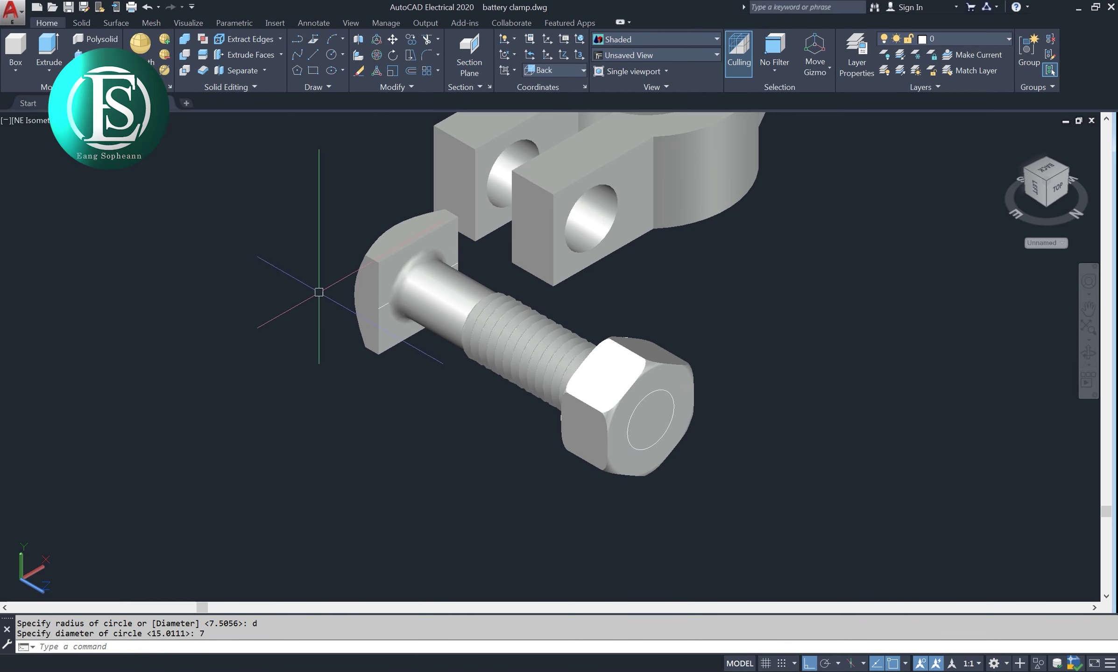
left_click(107, 56)
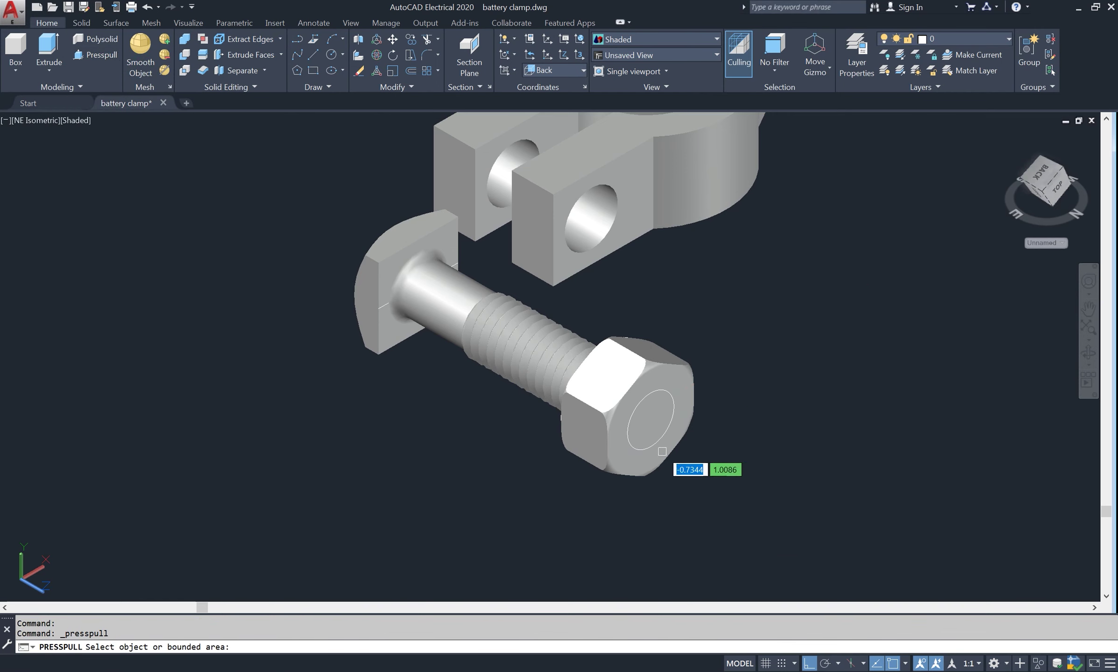
left_click(654, 430)
left_click(658, 485)
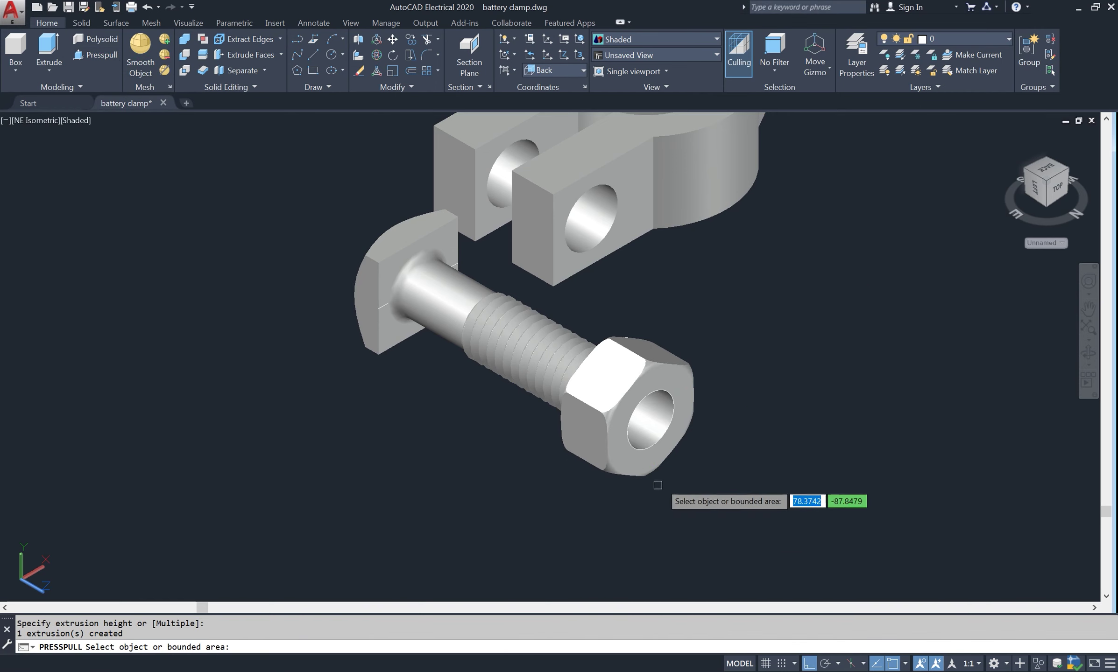
scroll(672, 462, "up", 3)
scroll(660, 428, "up", 1)
type("ch")
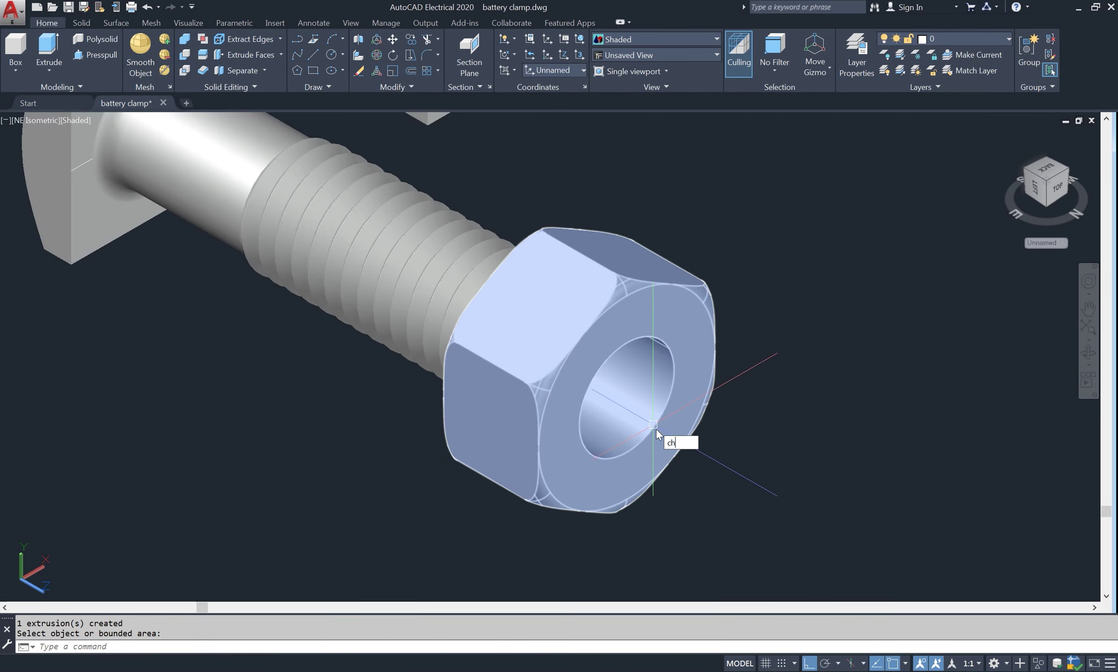
Chamfer the hole's front edge with distance 1
type("a")
key("Return")
left_click(656, 427)
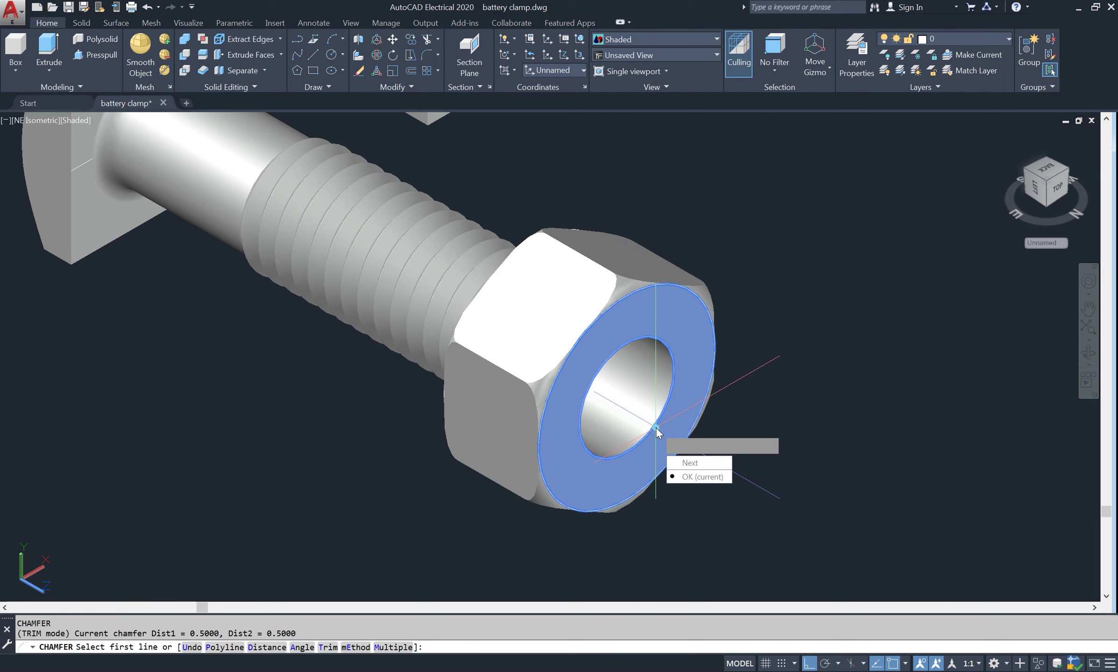
left_click(705, 476)
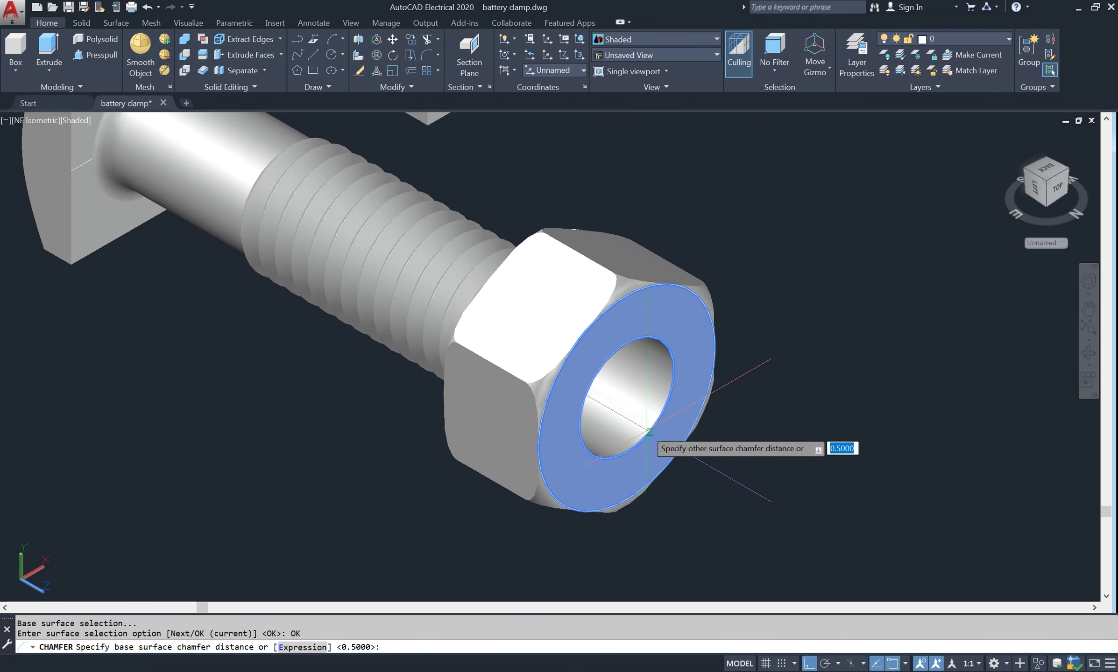
type("1")
key("Return")
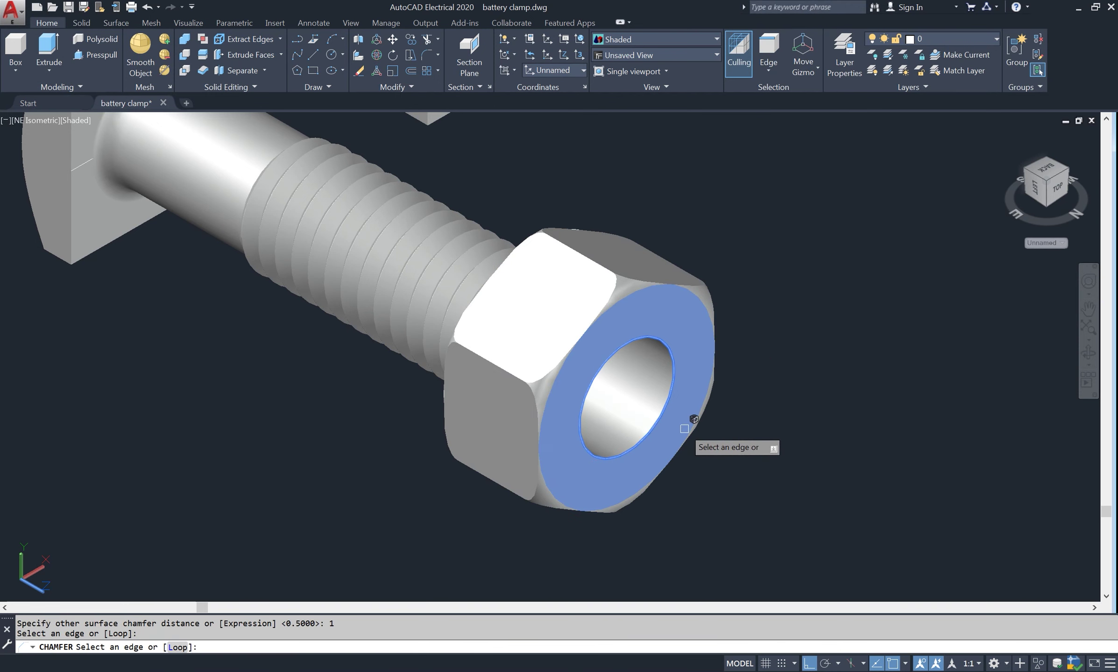
left_click(684, 428)
key("Return")
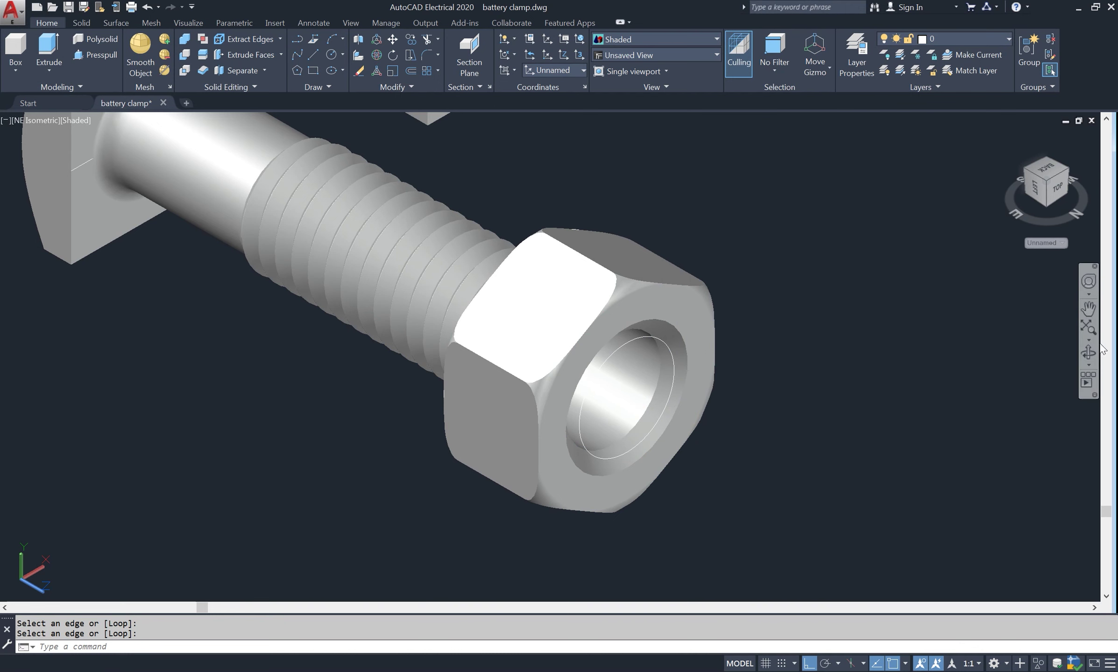
left_click(1088, 352)
mouse_move(891, 399)
left_mouse_down()
mouse_move(872, 379)
mouse_move(878, 389)
left_mouse_up()
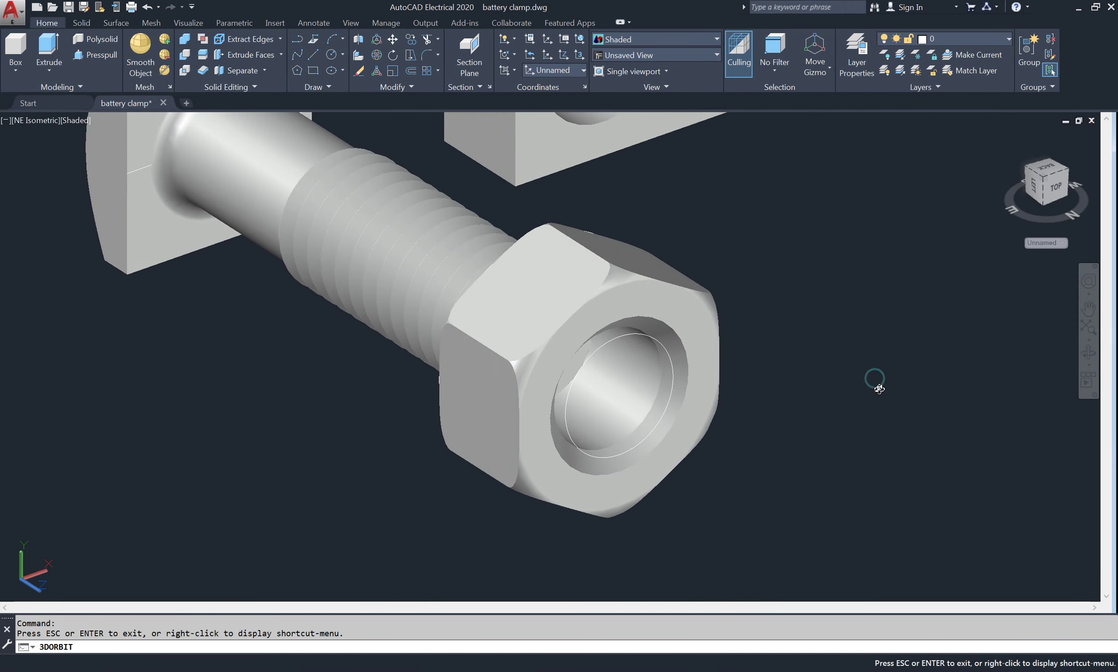
Start a chamfer on the nut's inner hole edge, then cancel it
right_click(878, 389)
left_click(873, 358)
left_click(596, 373)
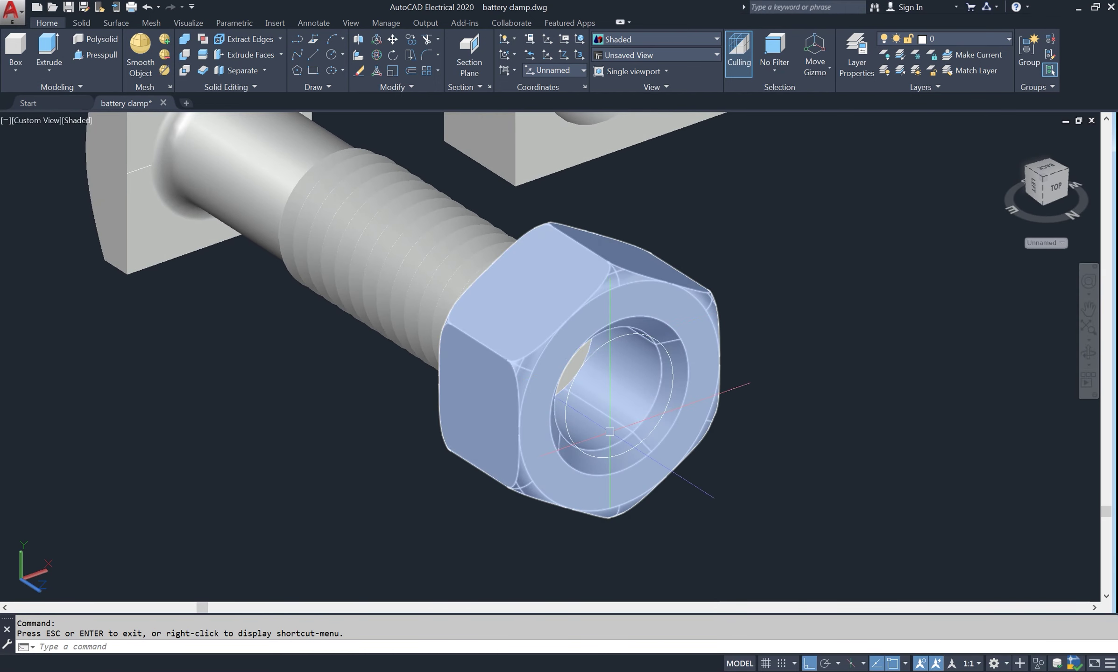
type("cha")
key("Return")
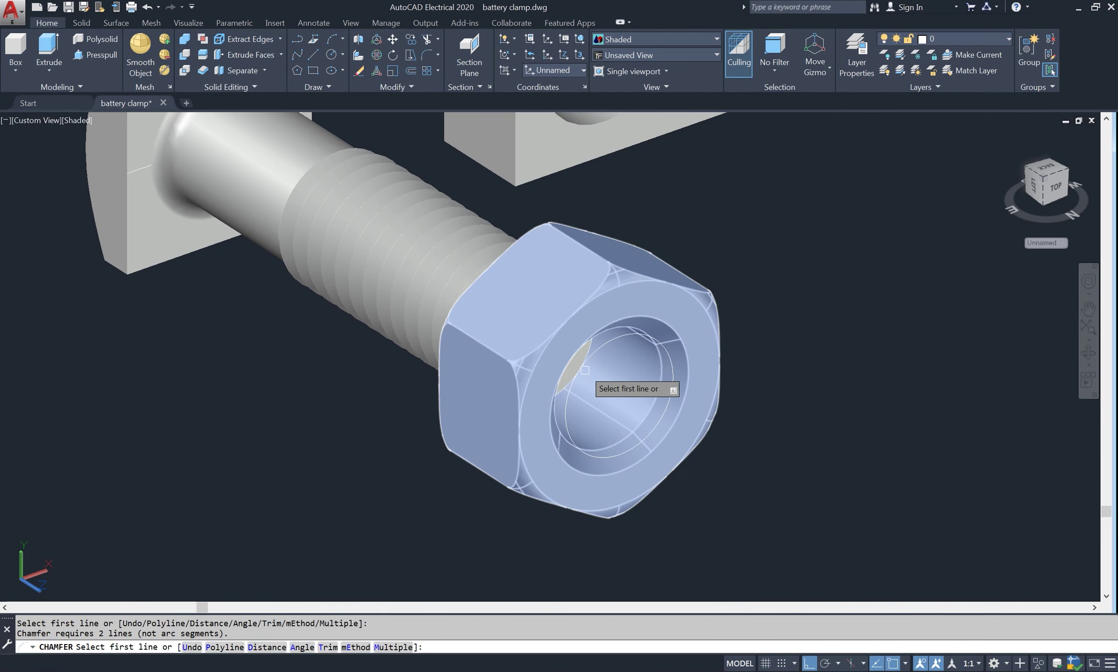
scroll(582, 367, "up", 3)
left_click(537, 417)
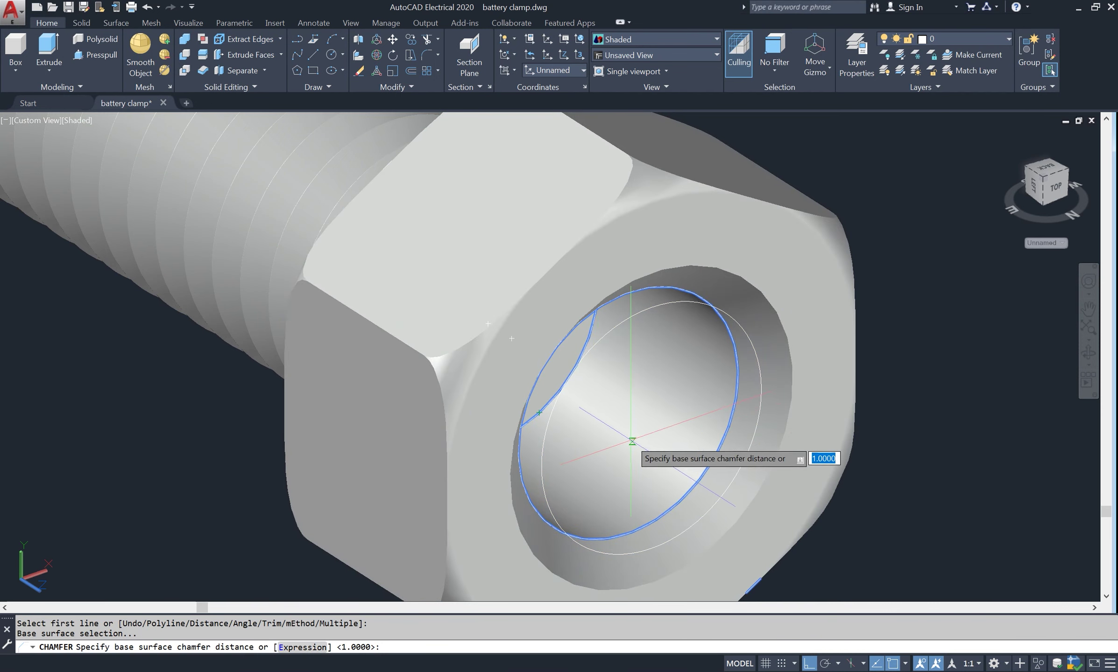
key("Escape")
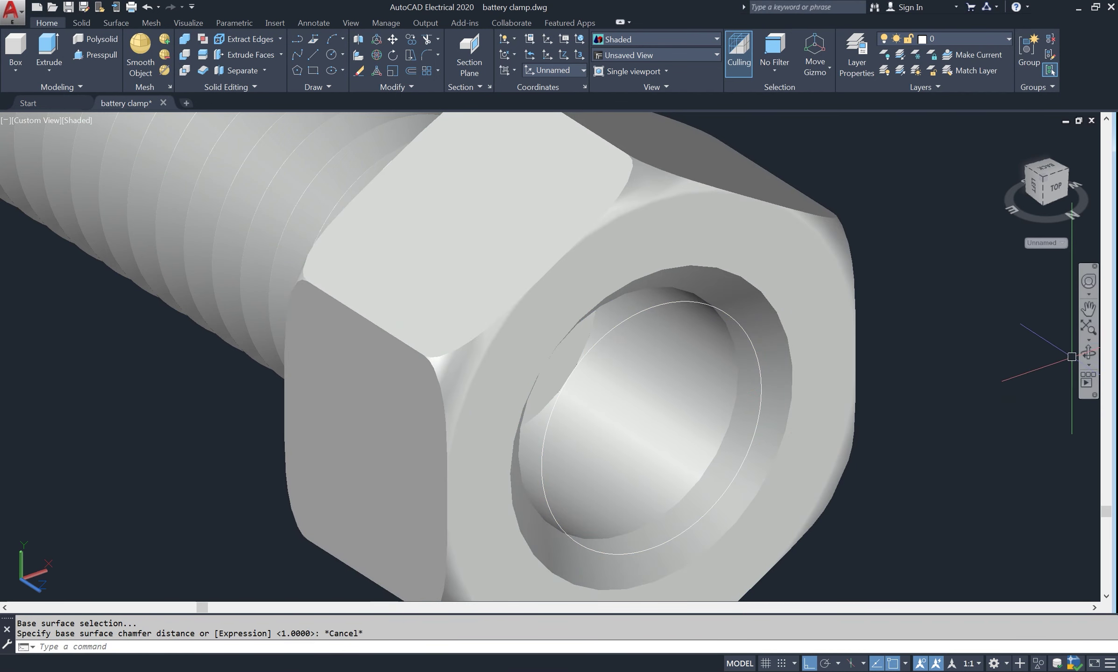
Orbit the view to see the nut's side and the bolt threads
left_click(1088, 355)
scroll(768, 362, "down", 3)
mouse_move(768, 362)
left_mouse_down()
mouse_move(873, 418)
mouse_move(788, 430)
left_mouse_up()
scroll(799, 340, "down", 3)
right_click(813, 317)
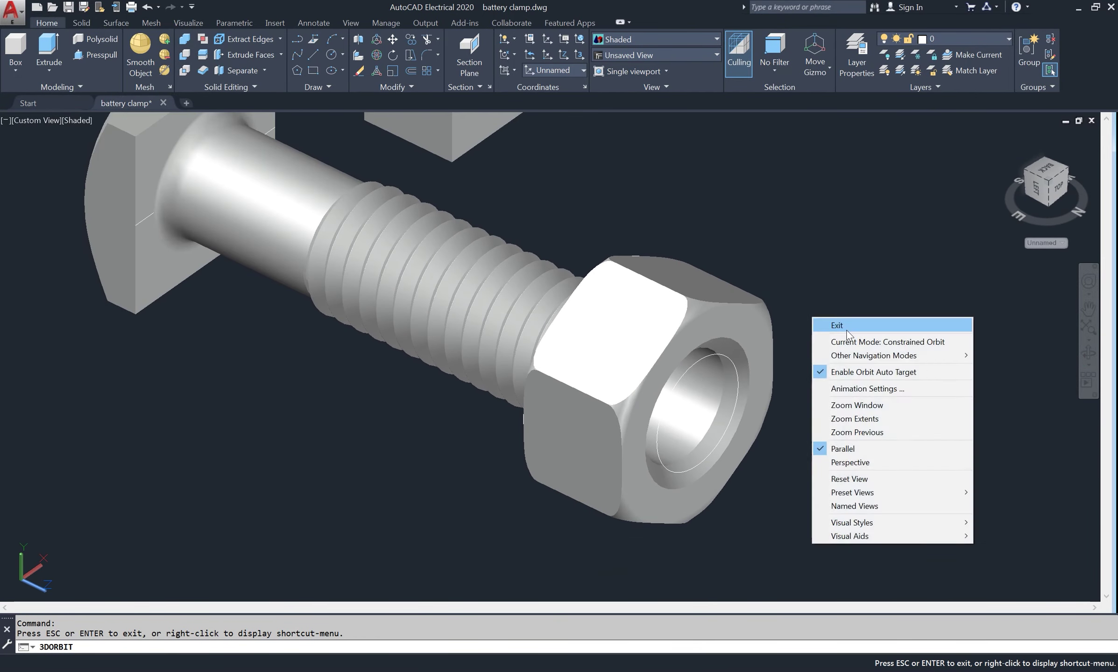
left_click(835, 322)
Move the nut along +Z so it sits beyond the bolt's threaded end
type("m")
key("Return")
left_click(761, 375)
key("Return")
left_click(860, 284)
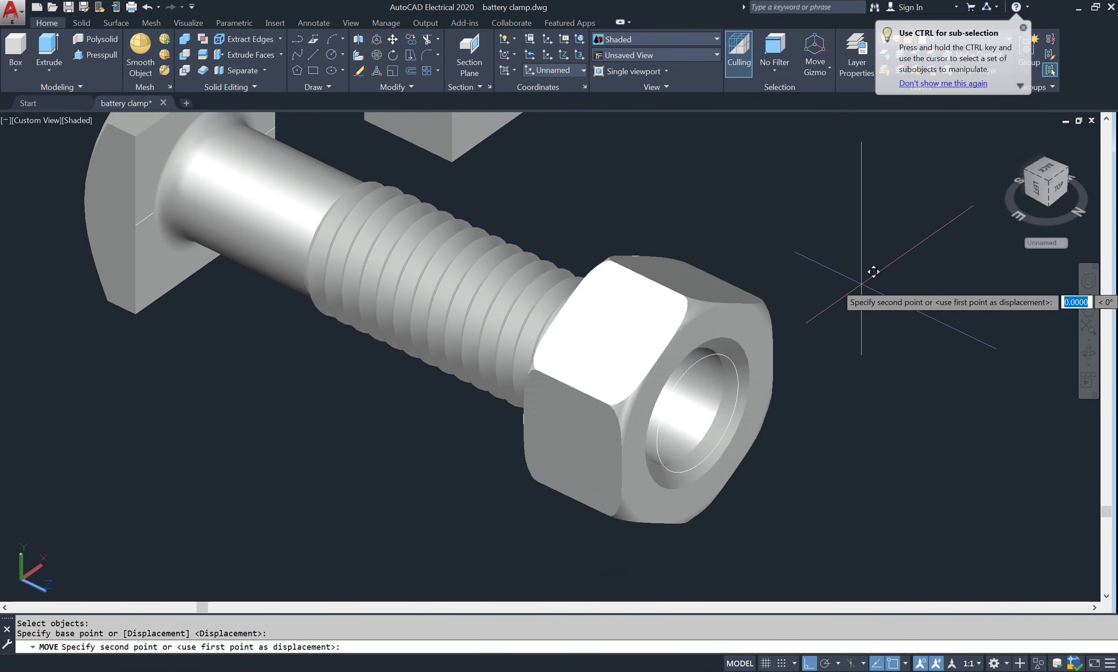
left_click(923, 310)
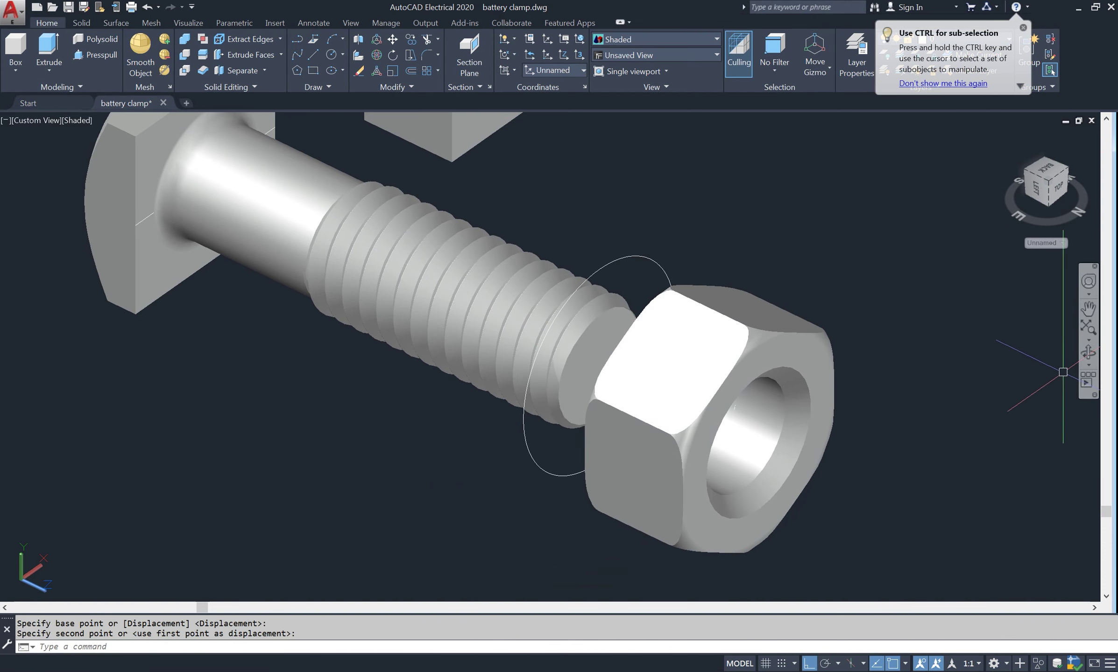
left_click(1088, 356)
left_click_drag(939, 407, 965, 404)
Chamfer the hole edge on the nut's back face with 1-unit distances
right_click(897, 321)
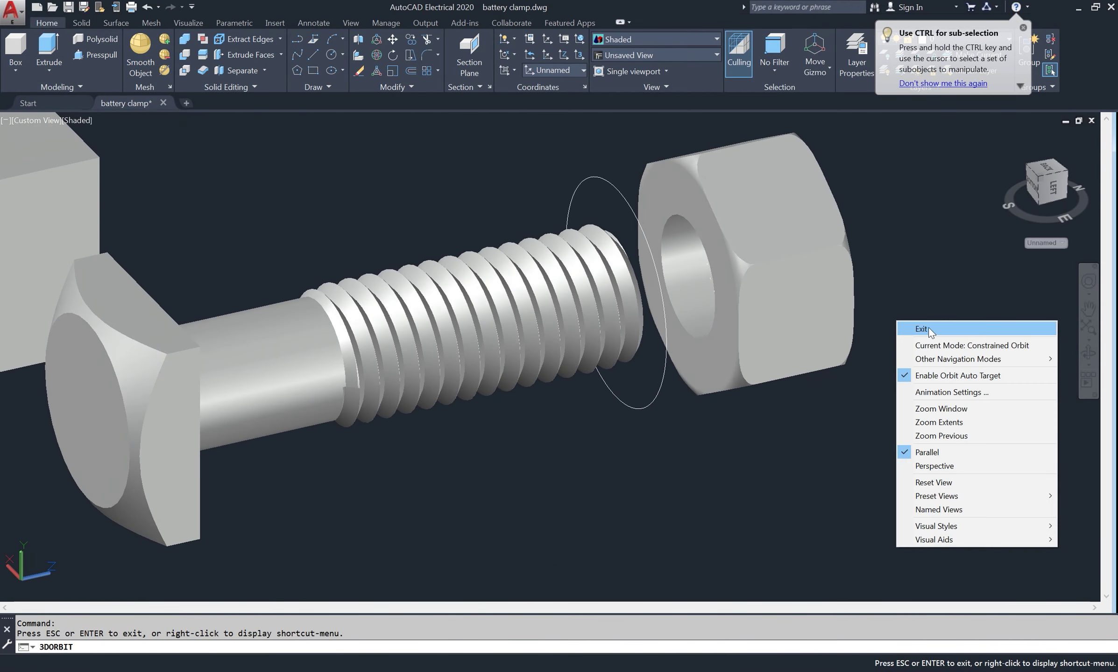
left_click(932, 330)
type("CHA")
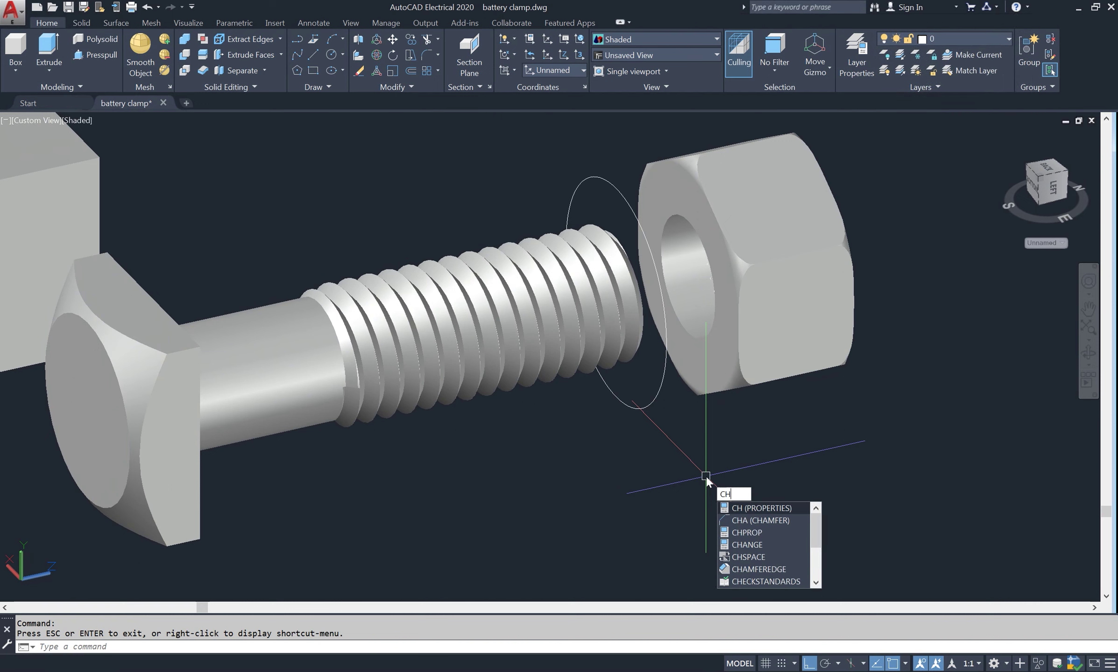
key("Return")
left_click(677, 314)
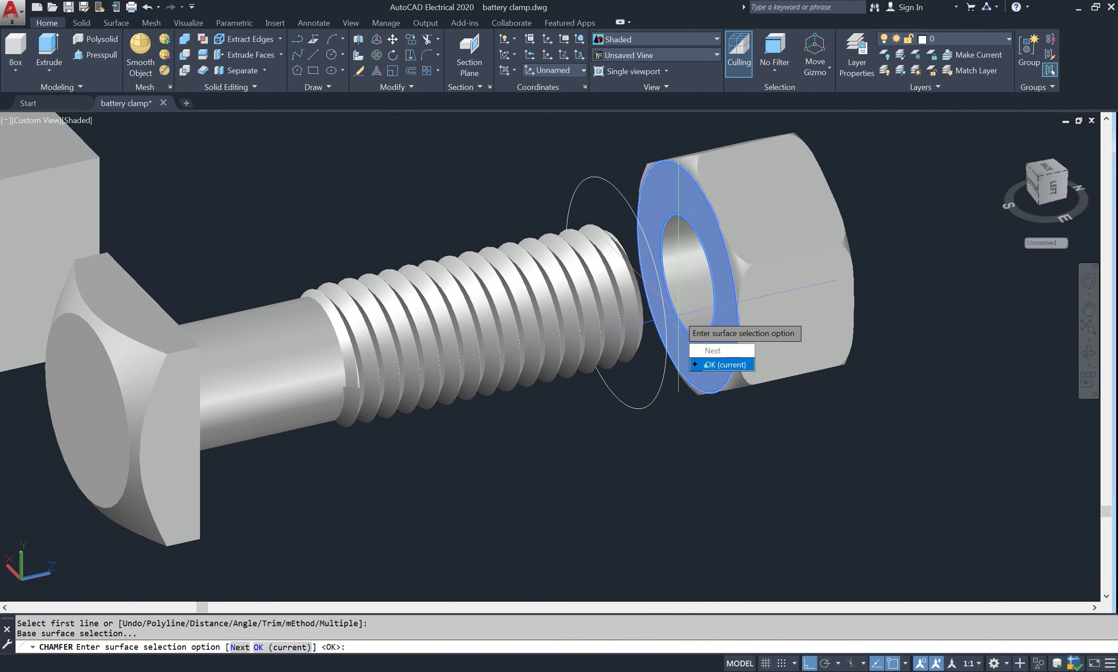
left_click(705, 365)
key("Return")
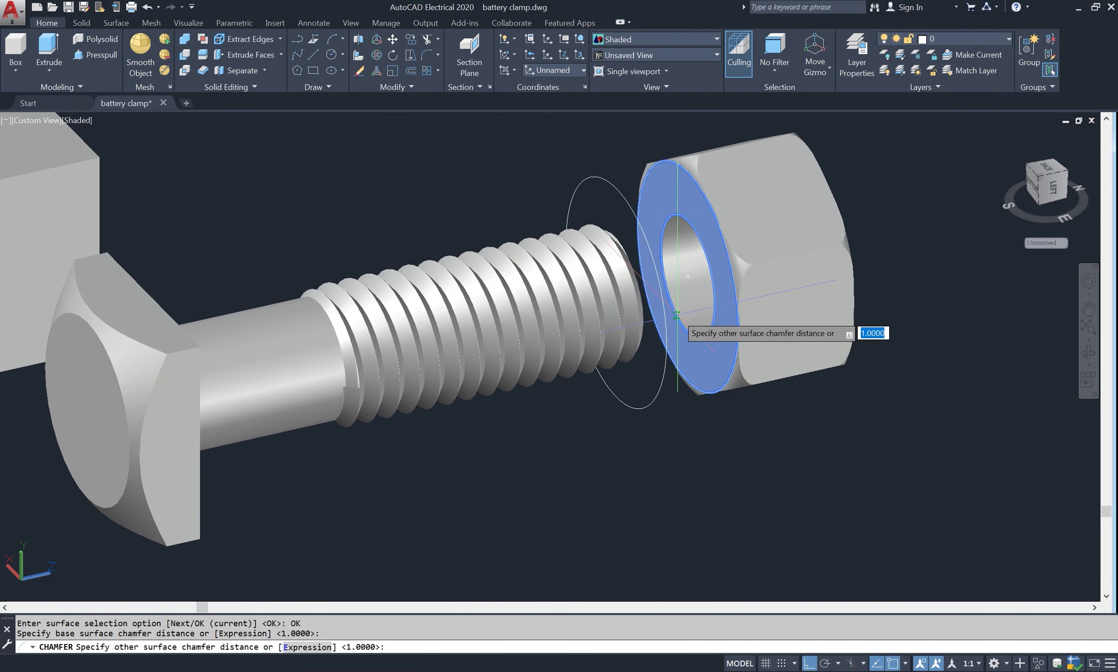
key("Return")
key("Return")
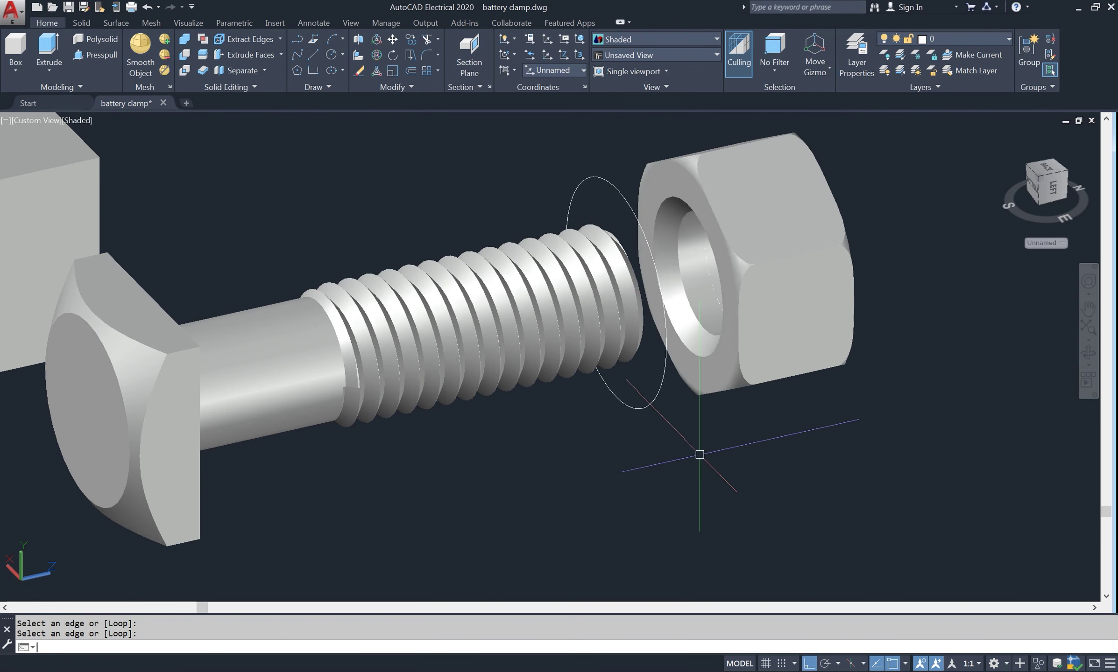
scroll(566, 463, "down", 2)
scroll(572, 467, "up", 2)
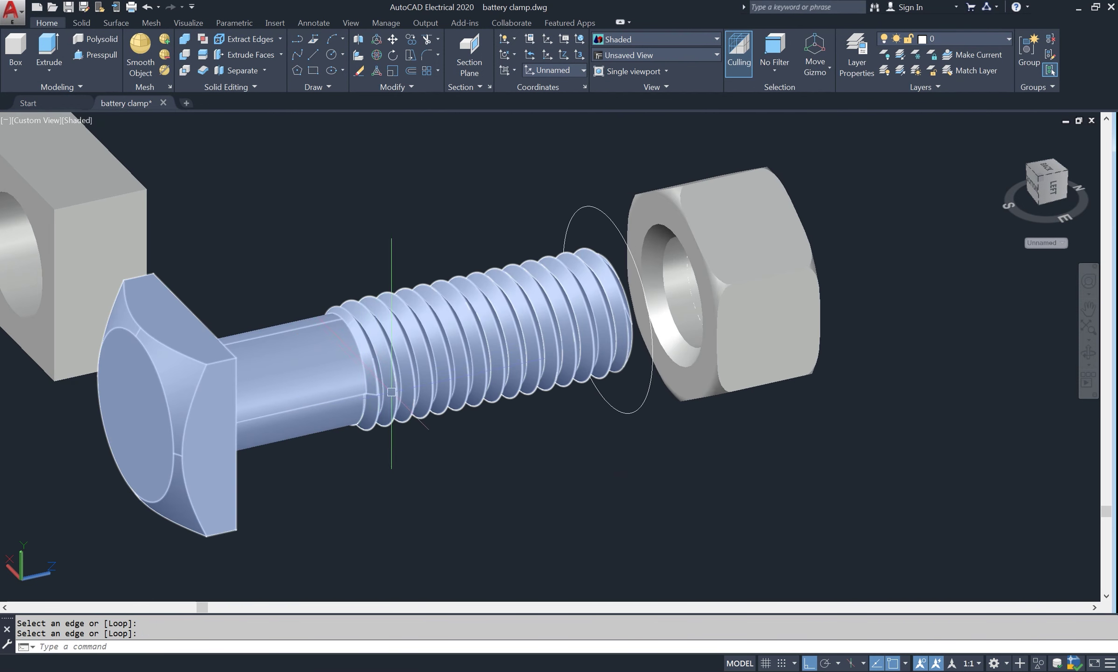
Copy the threaded bolt so the copy passes through the nut
type("Co")
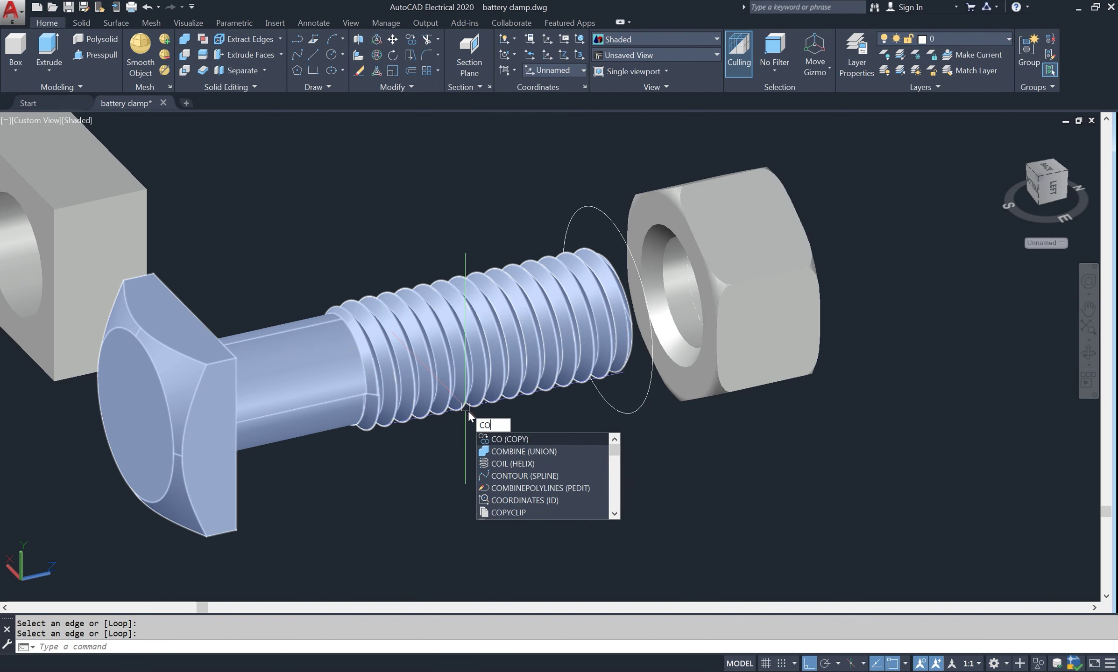
key("BackSpace")
key("BackSpace")
left_click(431, 380)
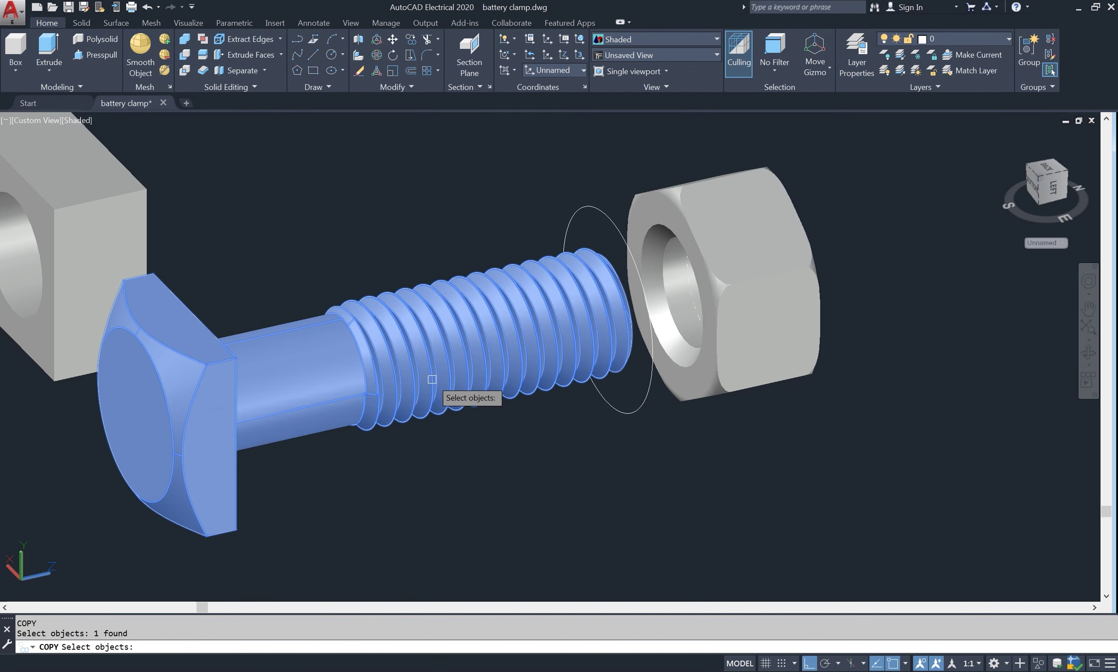
key("Return")
left_click(610, 531)
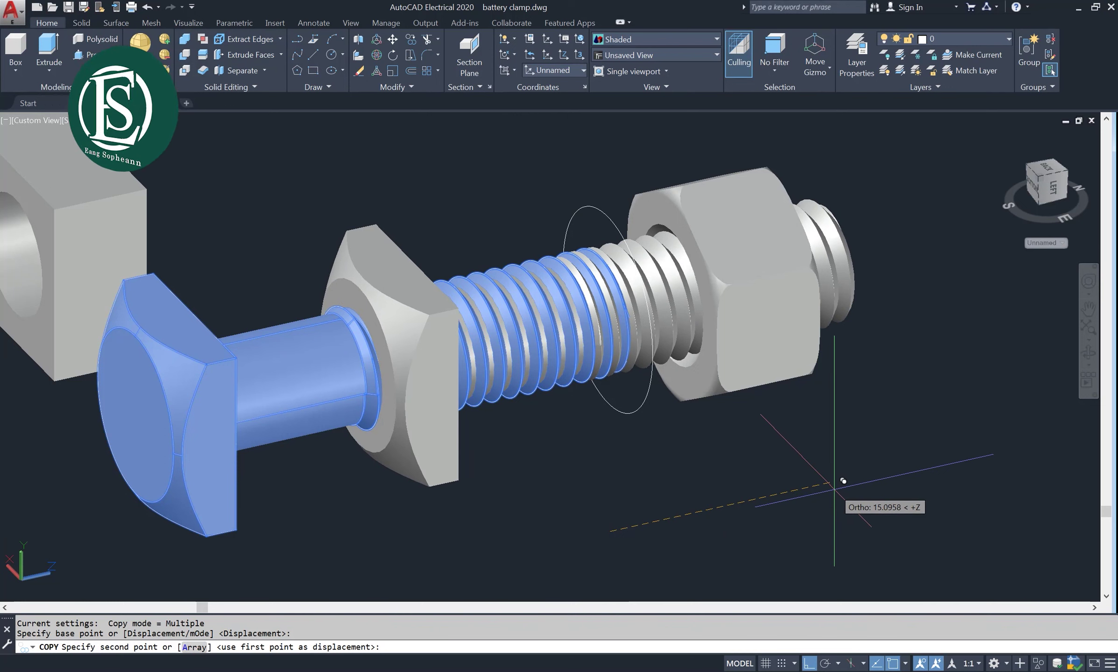
left_click(842, 477)
key("Return")
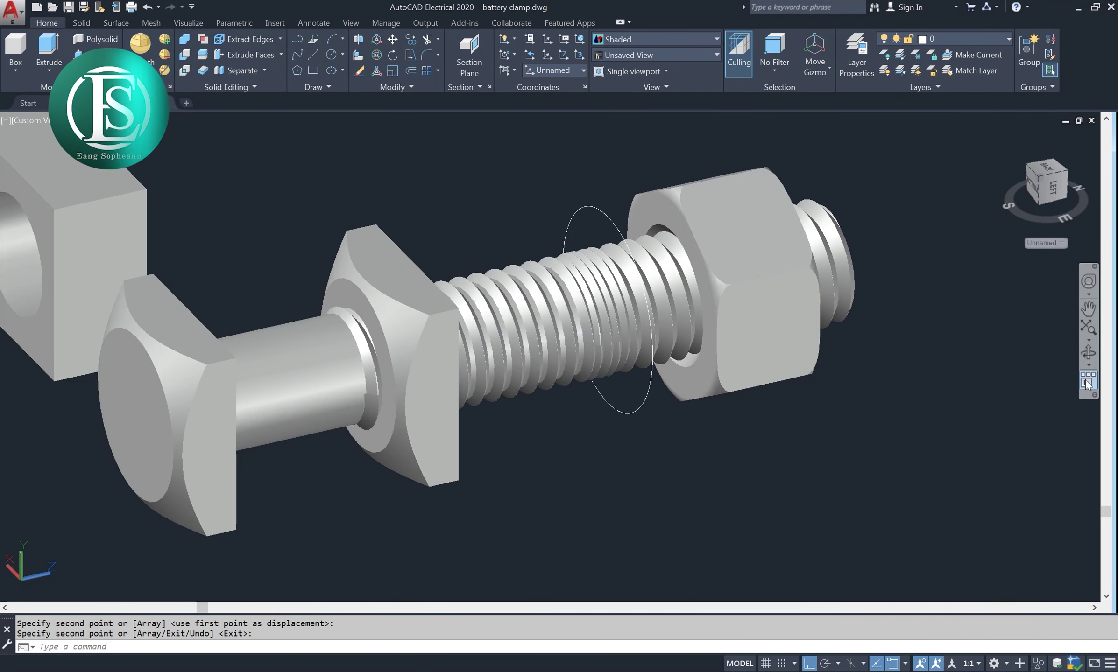
left_click(1088, 354)
mouse_move(1004, 355)
left_mouse_down()
mouse_move(820, 350)
mouse_move(651, 404)
mouse_move(736, 413)
left_mouse_up()
right_click(895, 257)
left_click(915, 261)
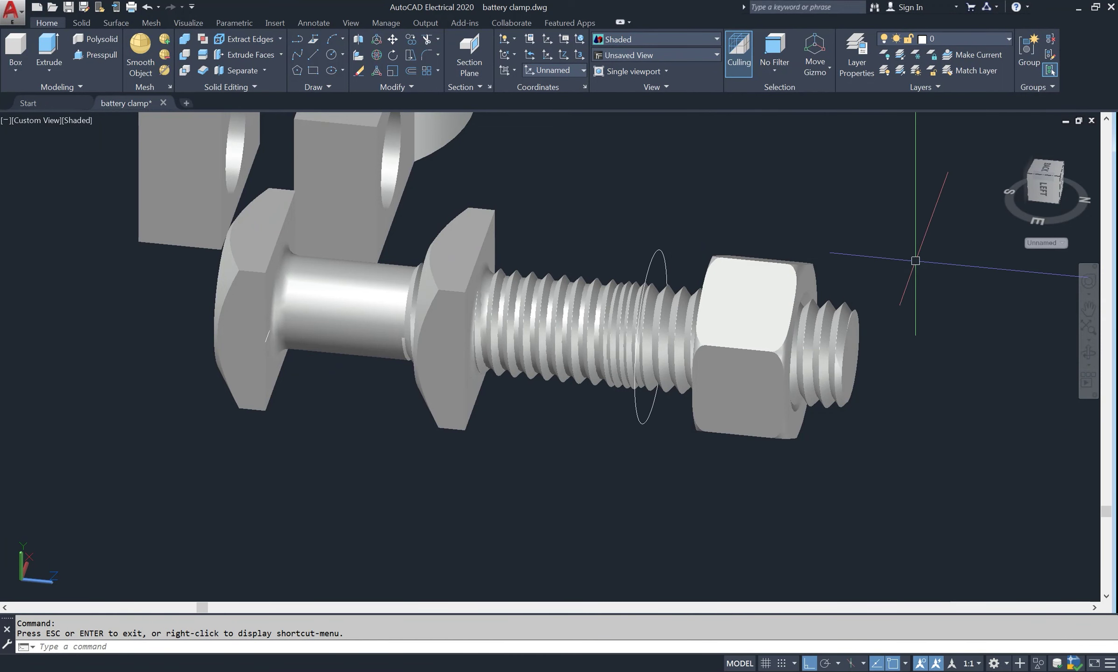
Subtract the bolt copy from the nut to cut internal threads
type("su")
key("Return")
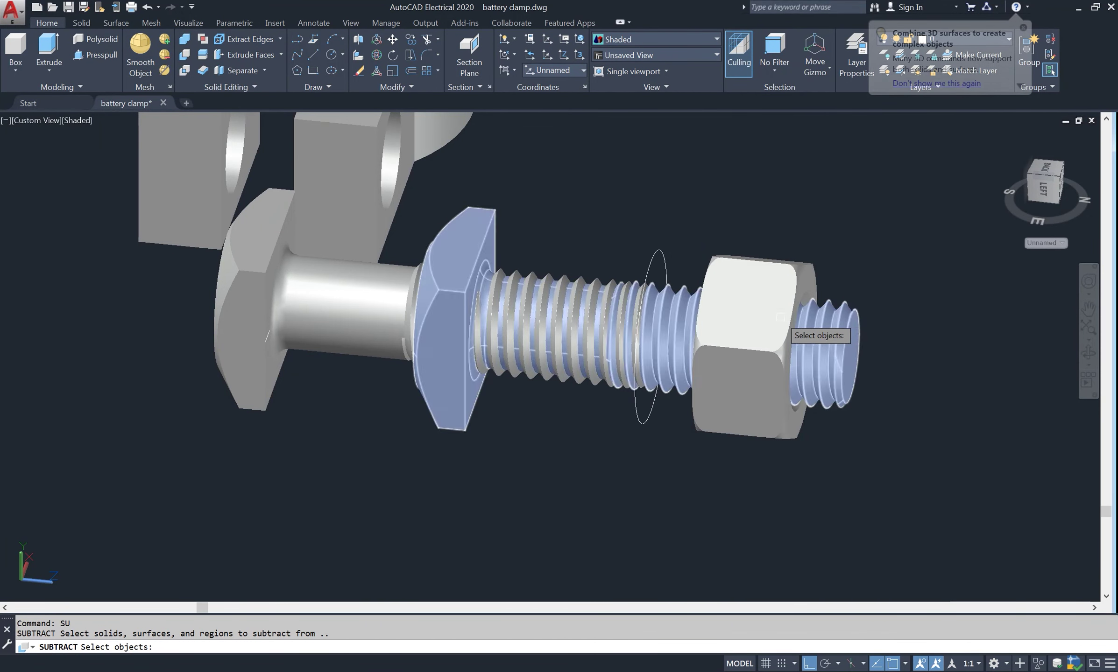
left_click(780, 316)
key("Return")
left_click(841, 332)
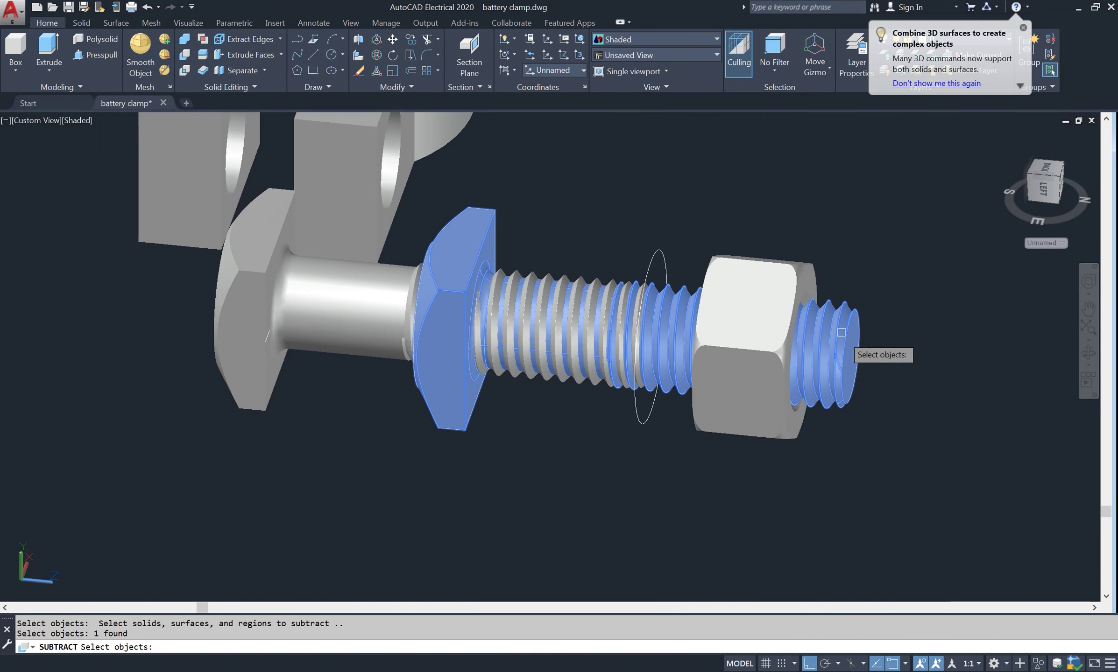
key("Return")
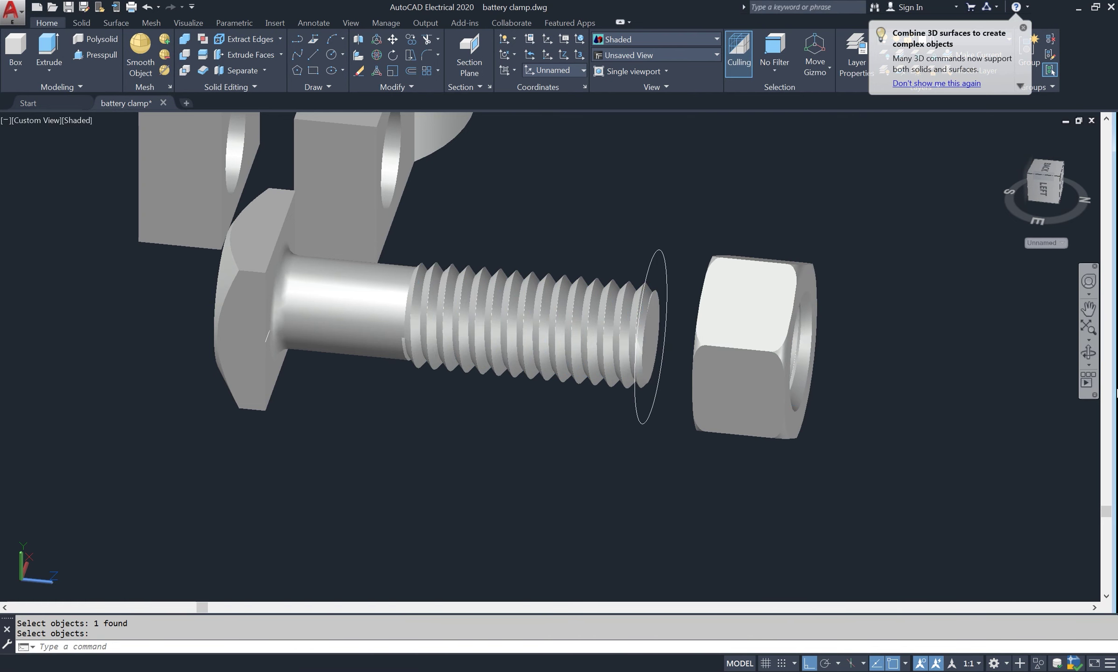
left_click(1088, 351)
mouse_move(923, 395)
left_mouse_down()
mouse_move(793, 398)
mouse_move(914, 408)
left_mouse_up()
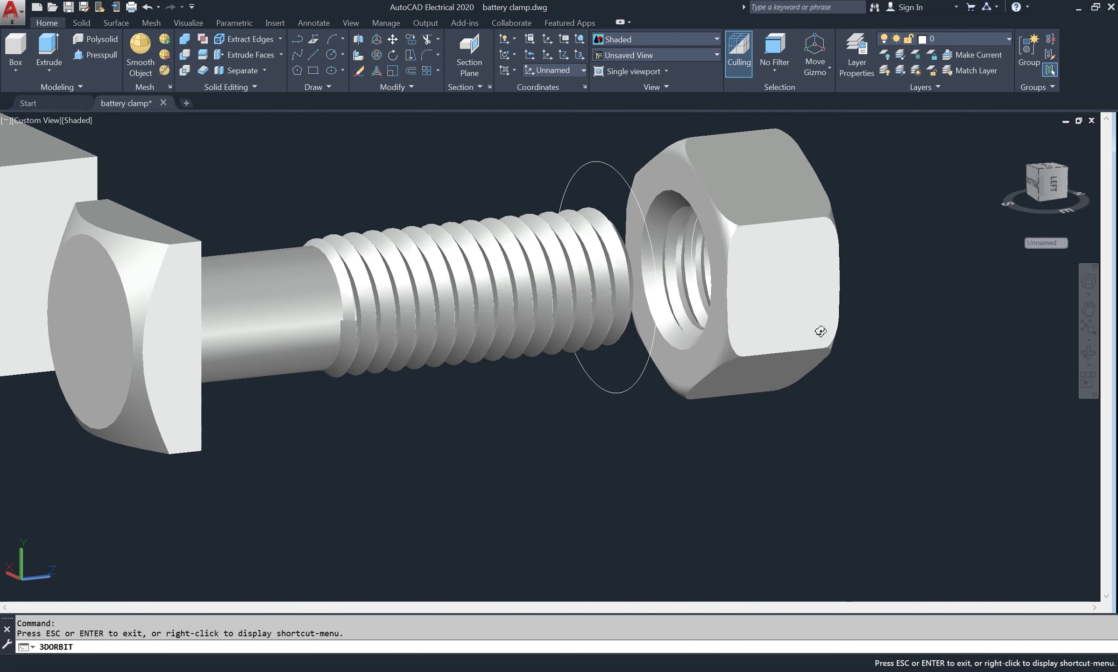
Erase the stray circle around the bolt
mouse_move(775, 328)
left_mouse_down()
mouse_move(834, 324)
mouse_move(726, 350)
mouse_move(641, 393)
left_mouse_up()
scroll(640, 393, "down", 5)
scroll(677, 326, "down", 2)
right_click(722, 247)
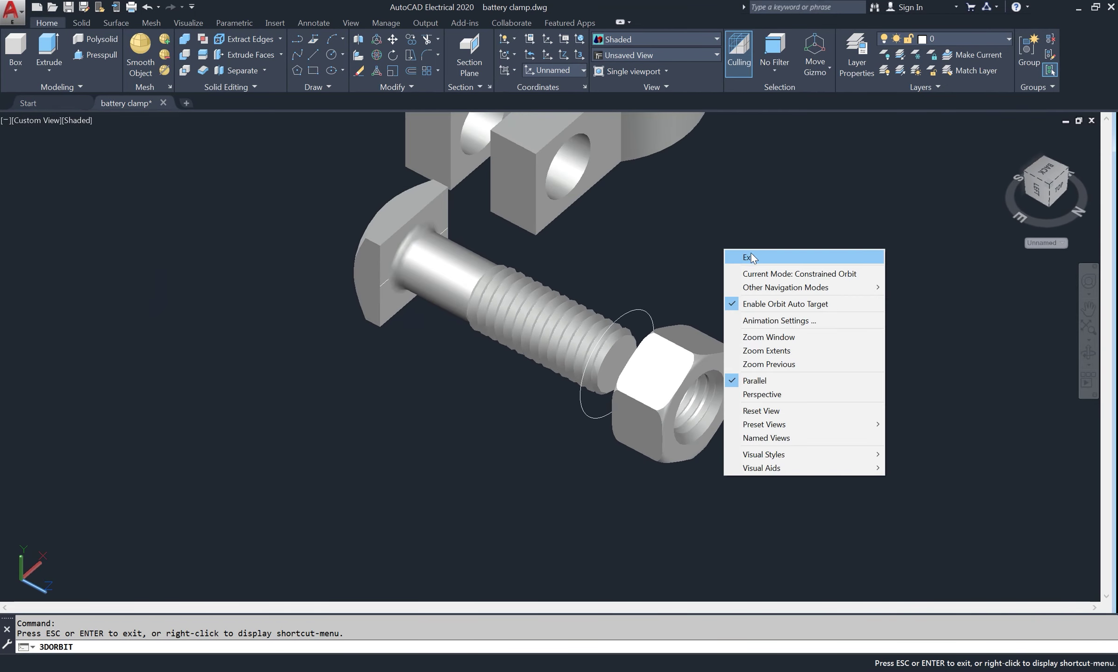
left_click(751, 253)
left_click(645, 311)
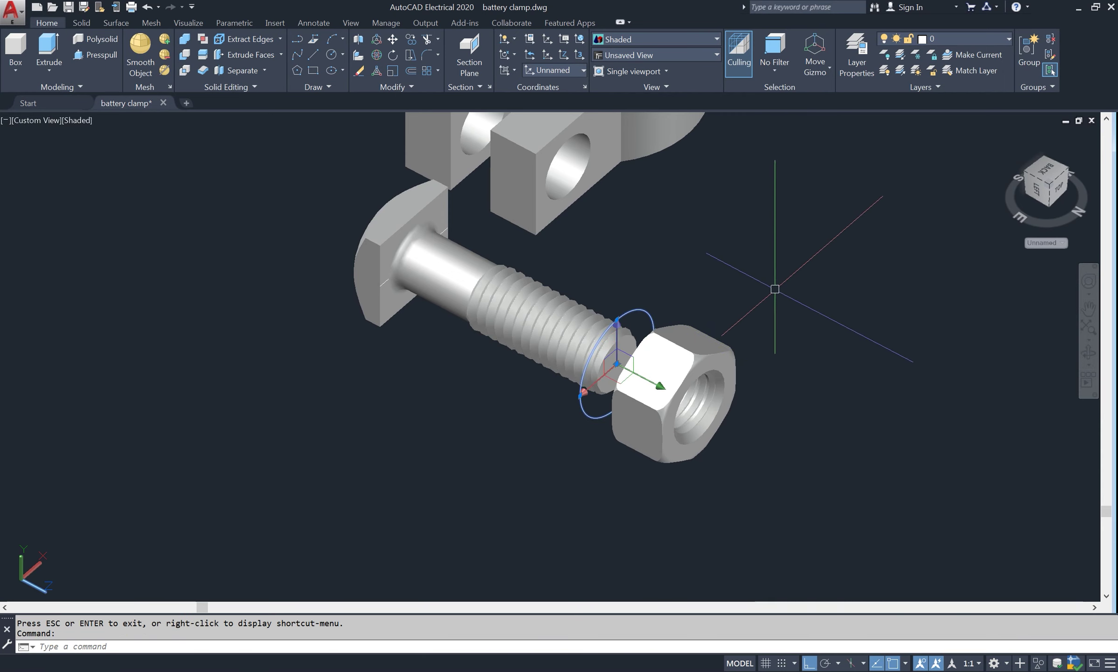
type("E")
key("Return")
scroll(772, 304, "down", 3)
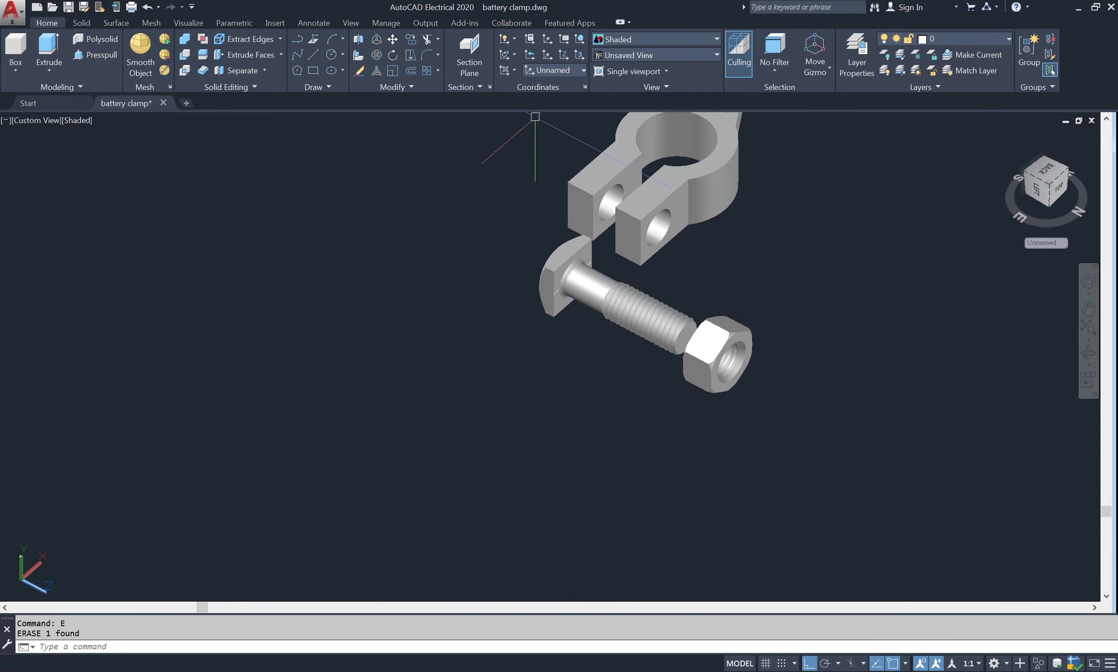
Orbit and pan the view to show the whole clamp assembly
left_click(1088, 356)
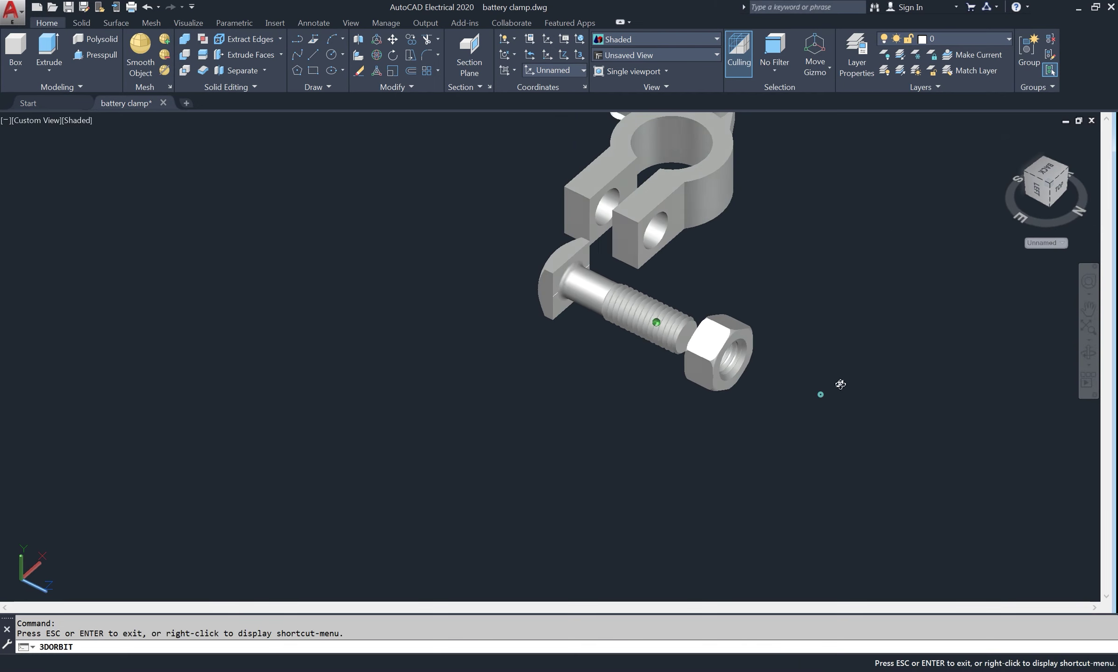
mouse_move(838, 382)
left_mouse_down()
mouse_move(963, 374)
mouse_move(866, 382)
mouse_move(928, 377)
mouse_move(876, 385)
left_mouse_up()
mouse_move(587, 328)
left_mouse_down()
mouse_move(643, 249)
mouse_move(586, 322)
mouse_move(599, 316)
left_mouse_up()
middle_click_drag(599, 316, 611, 446)
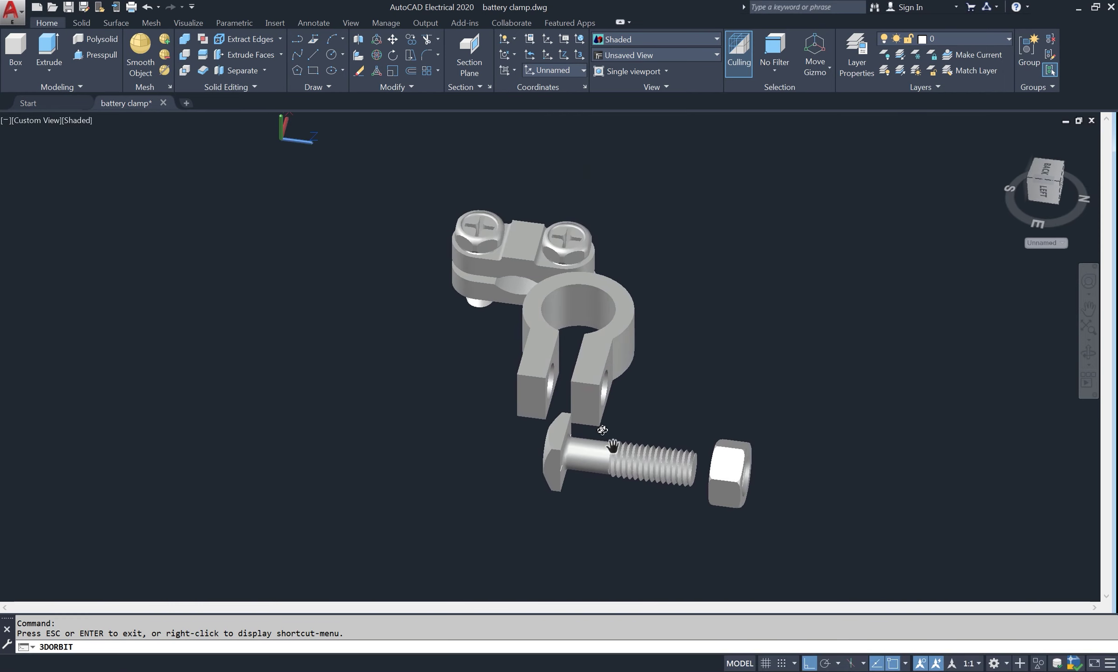
left_click_drag(612, 446, 728, 355)
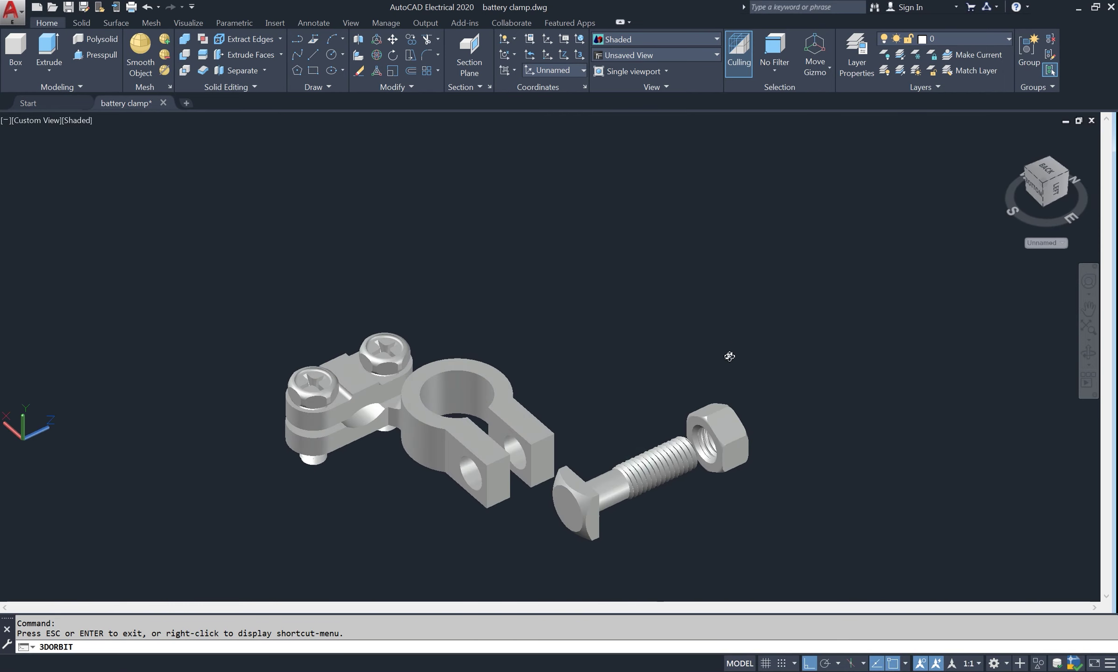
right_click(727, 345)
left_click(756, 352)
scroll(607, 264, "down", 3)
middle_click_drag(611, 280, 750, 369)
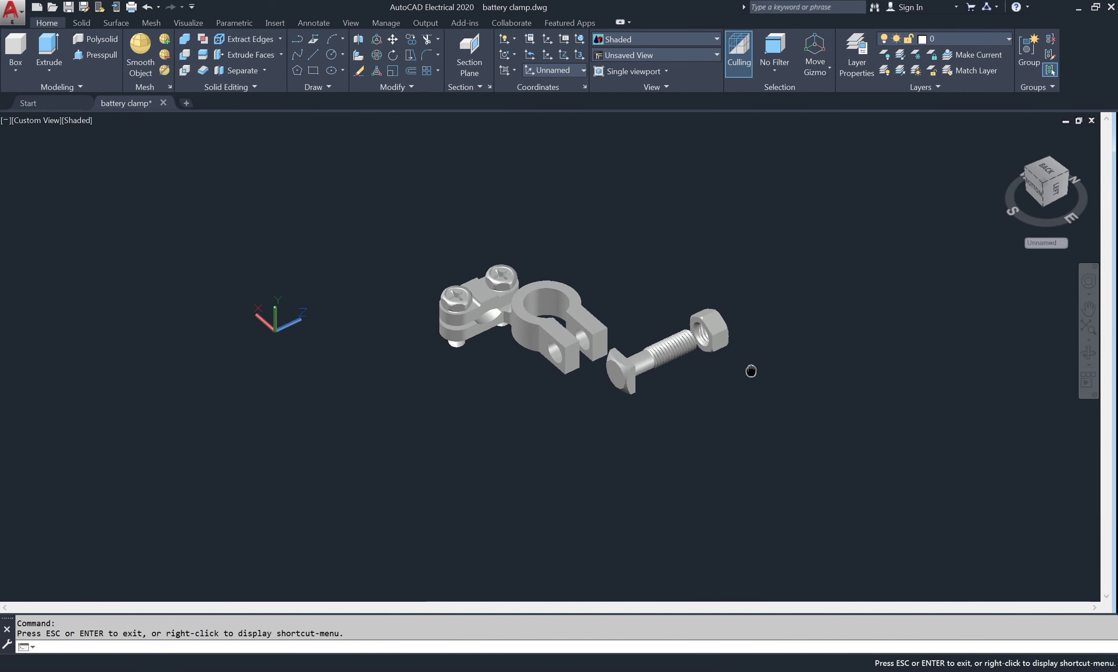
Switch to 2D Wireframe and move the bolt and nut into the clamp ear holes
left_click(89, 122)
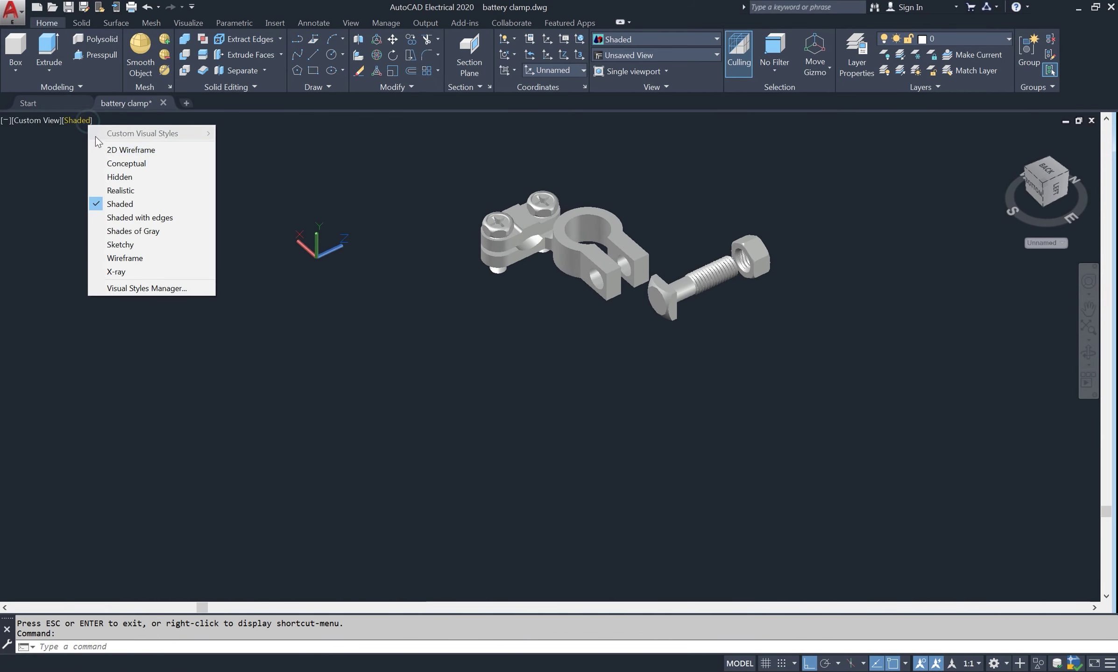
left_click(121, 148)
scroll(755, 300, "up", 4)
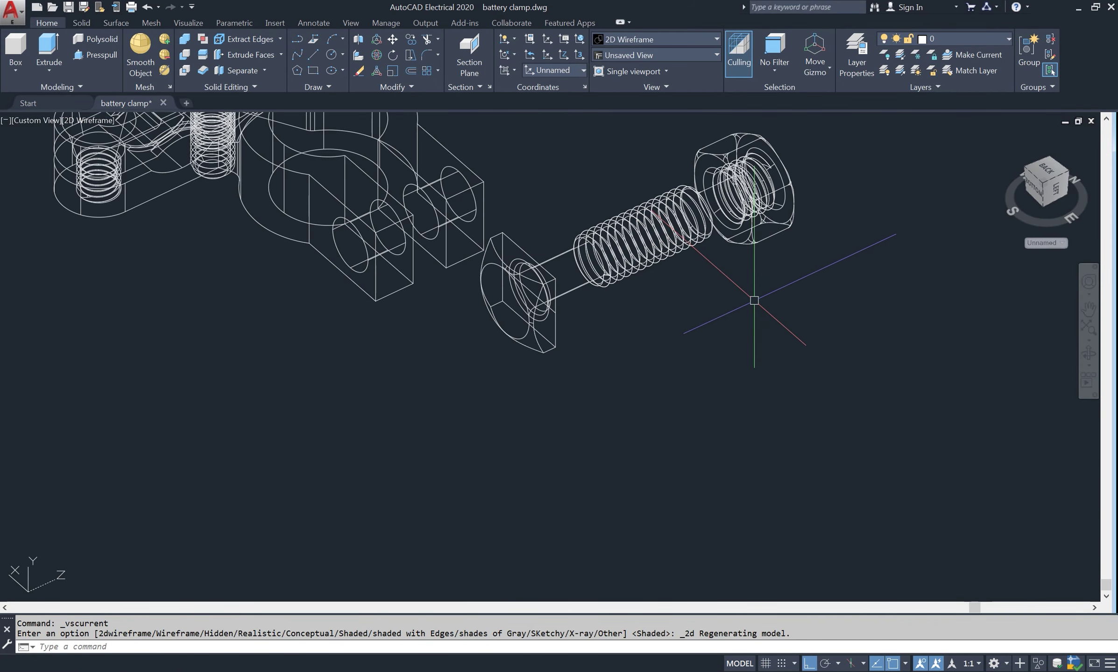
type("m")
key("Return")
left_click(756, 219)
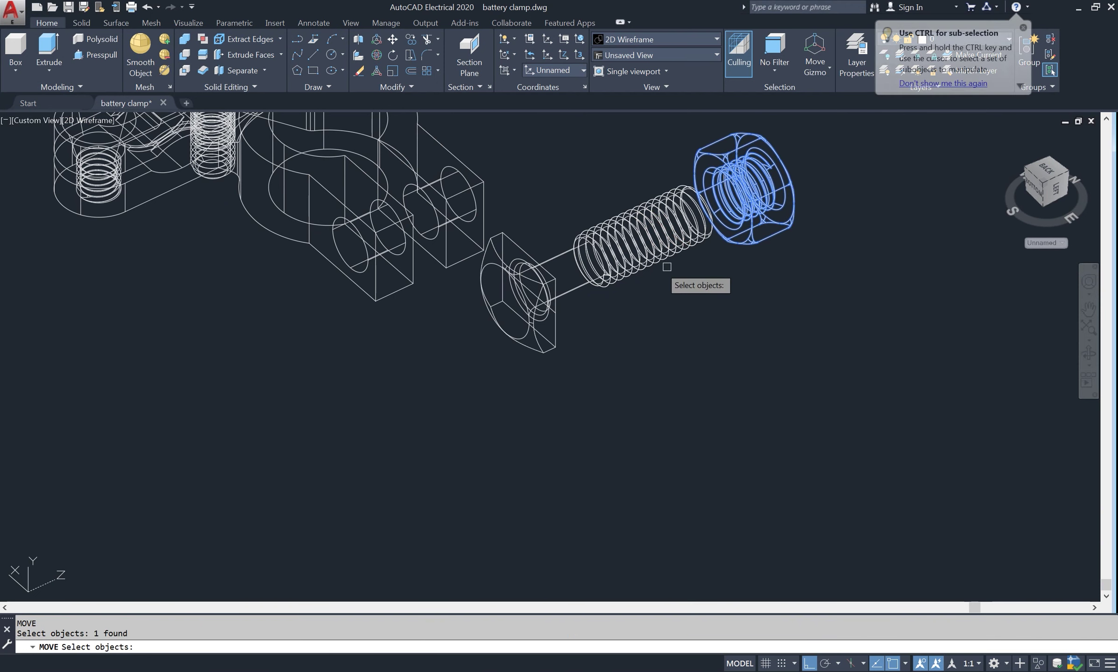
left_click(621, 254)
scroll(526, 340, "up", 4)
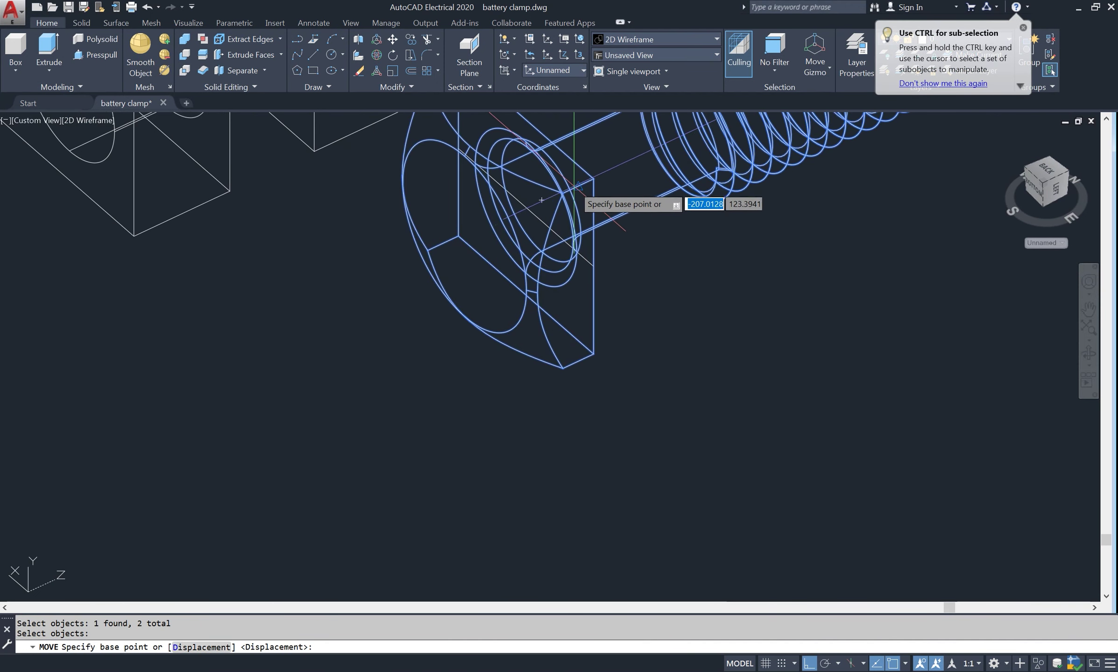
left_click(539, 200)
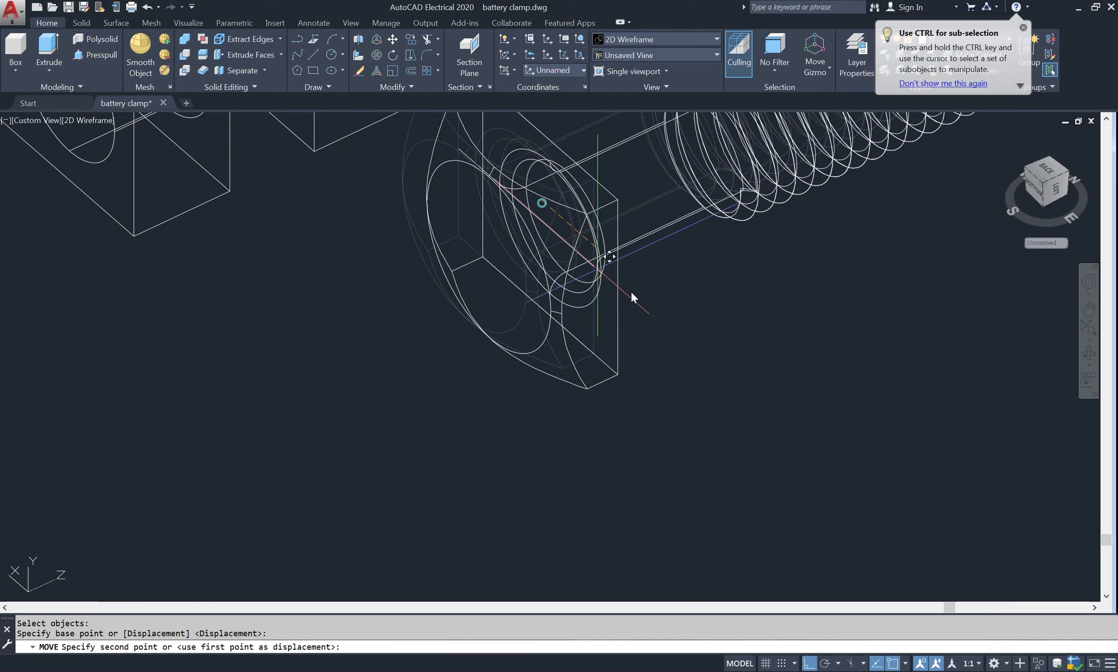
scroll(631, 294, "down", 4)
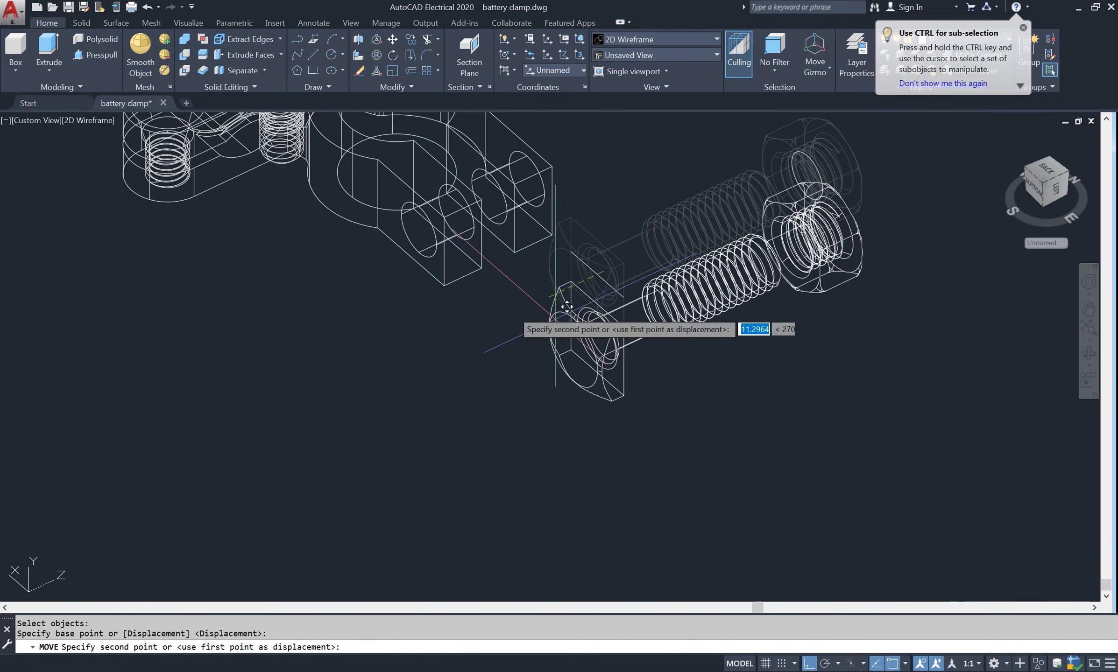
left_click(431, 216)
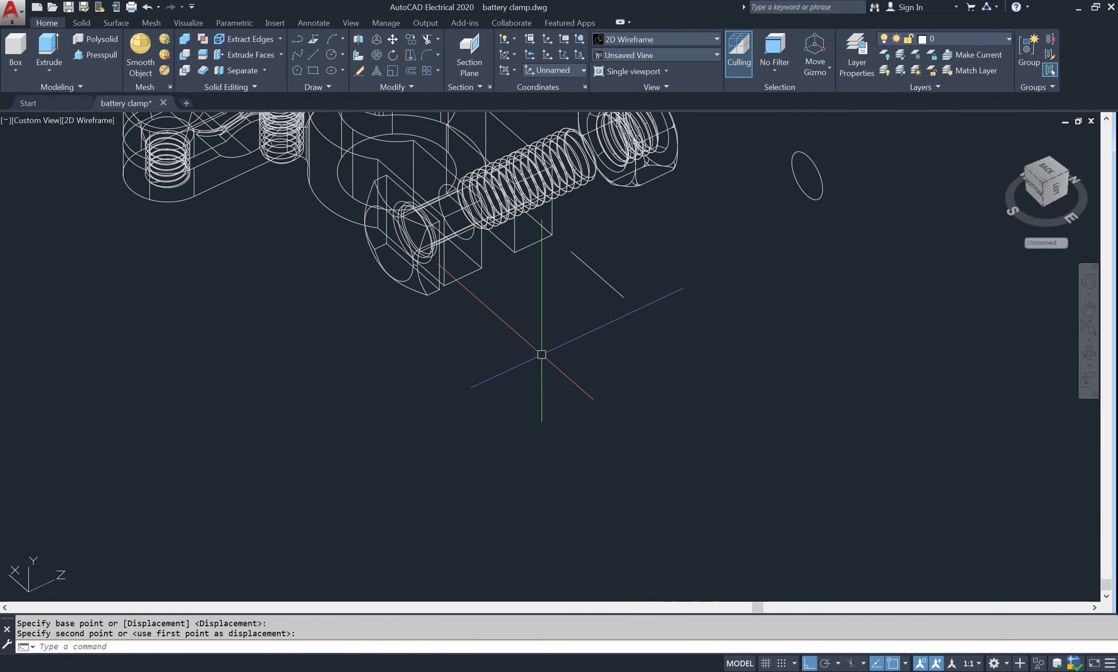
scroll(542, 355, "down", 3)
Erase the stray line and ellipse, then apply the Realistic visual style
type("E")
key("Return")
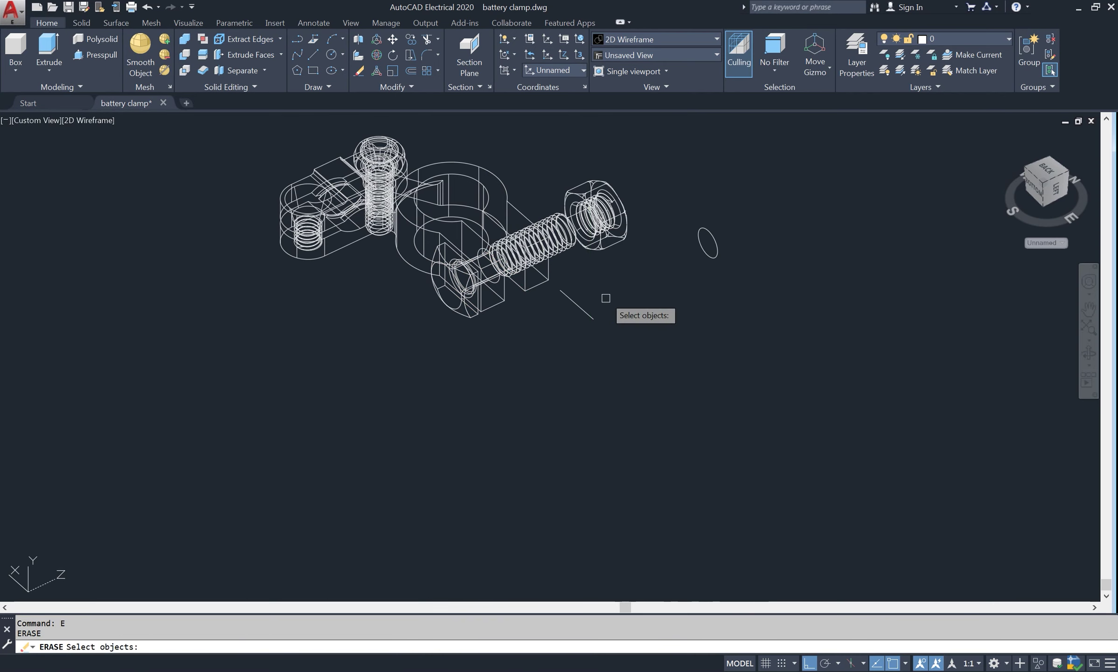
left_click(548, 372)
left_click(737, 232)
key("Return")
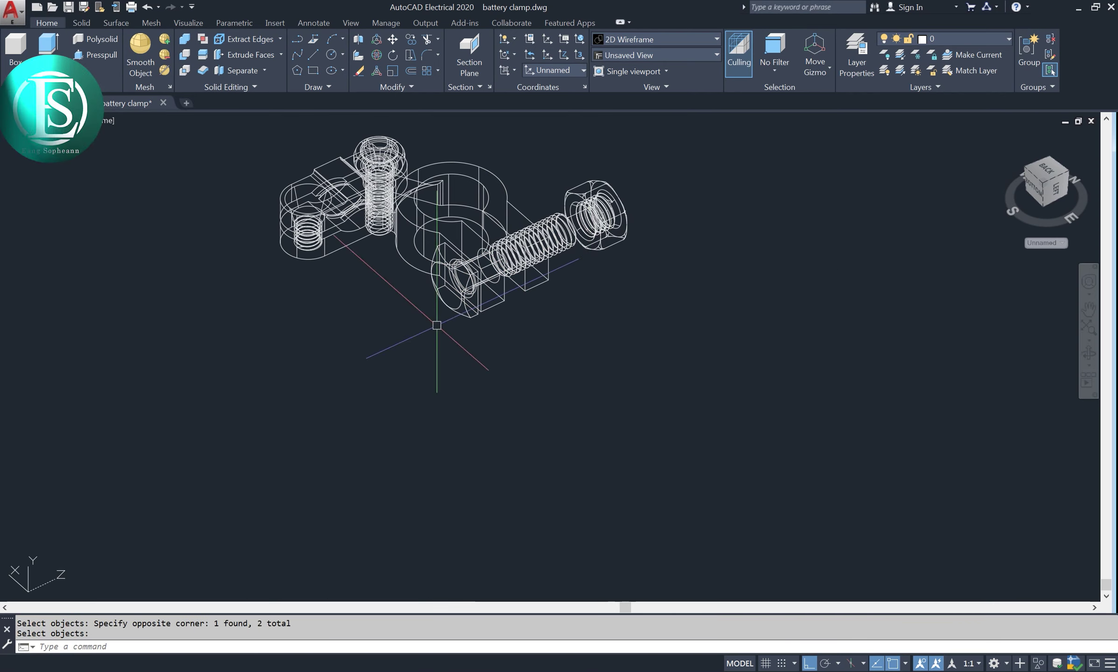
left_click(121, 120)
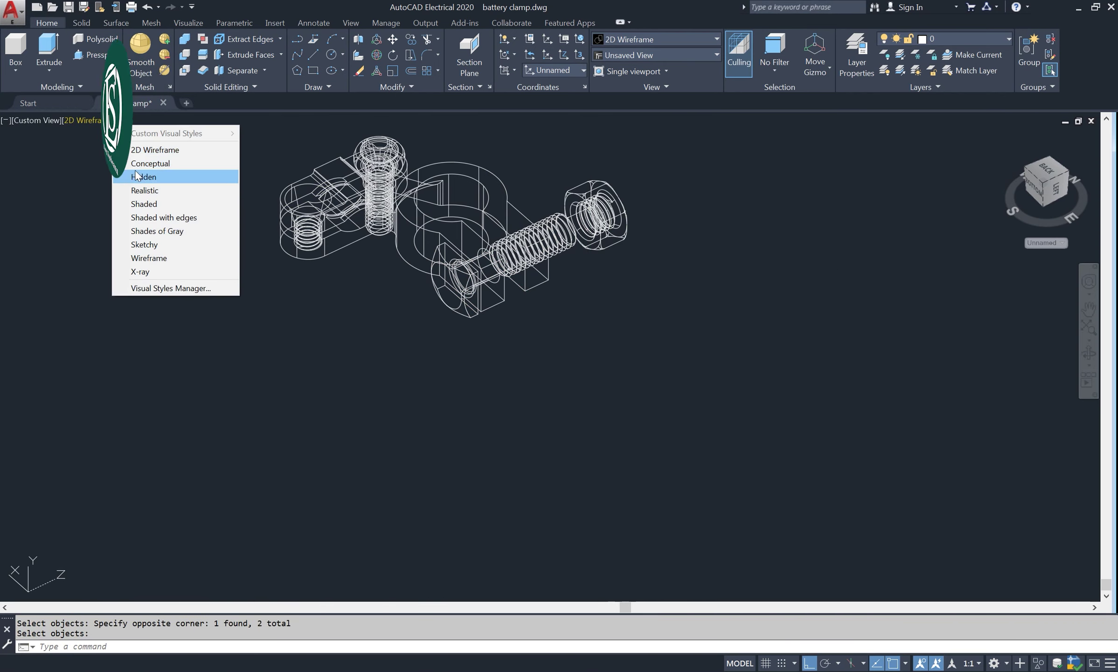
left_click(211, 187)
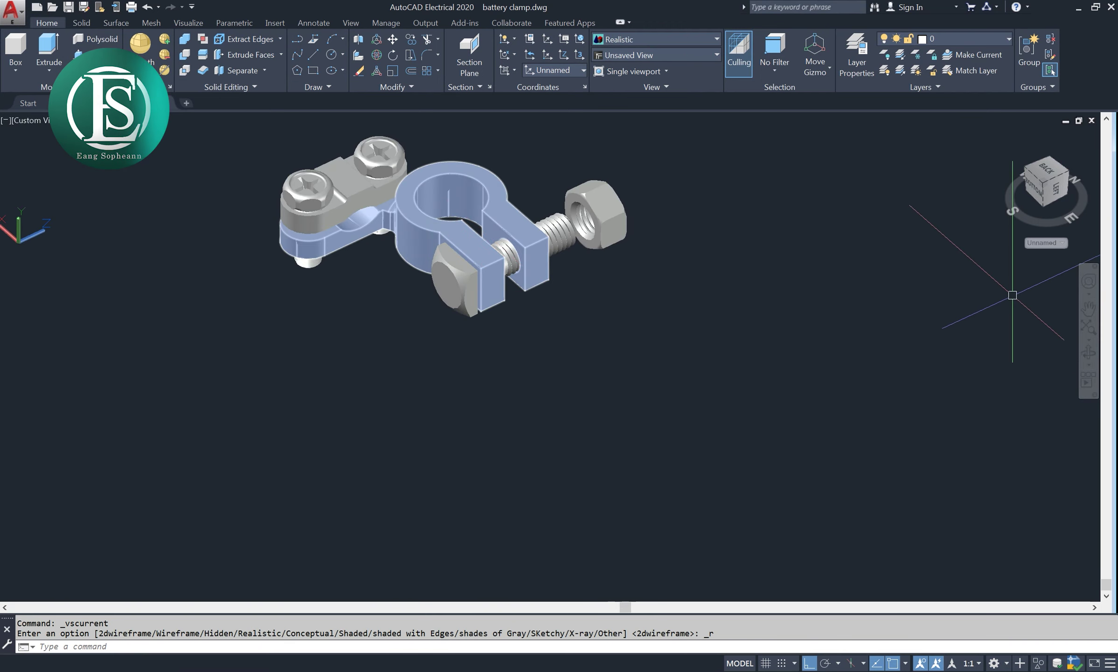
Orbit and zoom to view the bolt and loose hex nut side-on
left_click(1085, 349)
mouse_move(619, 324)
left_mouse_down()
mouse_move(524, 317)
mouse_move(481, 336)
left_mouse_up()
scroll(481, 336, "up", 2)
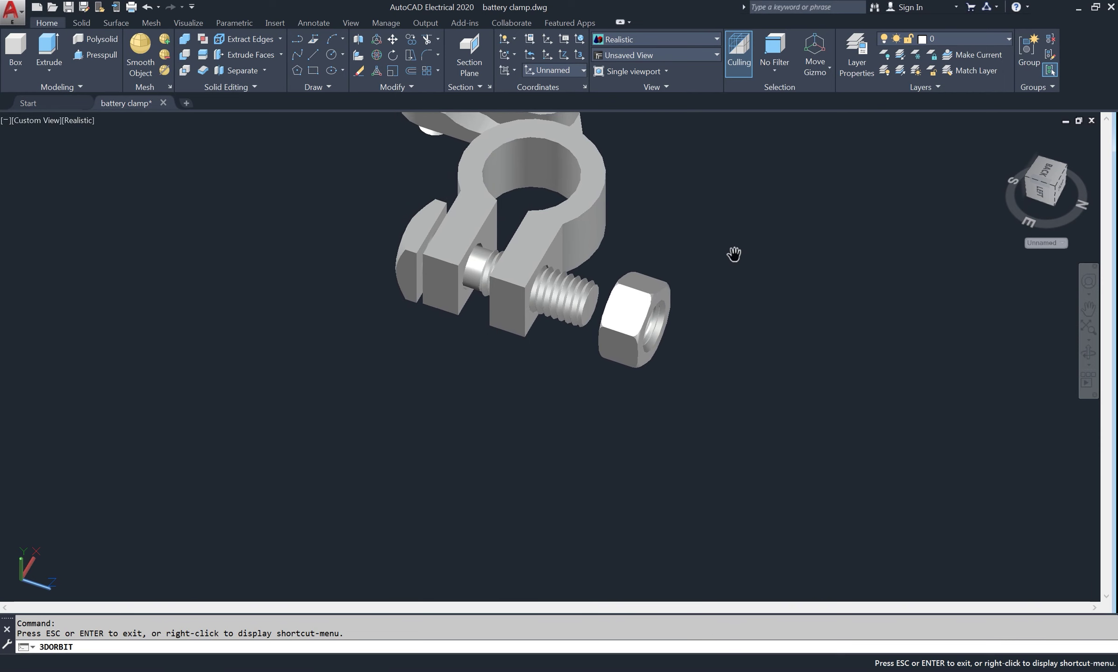
scroll(463, 261, "up", 2)
scroll(464, 262, "down", 3)
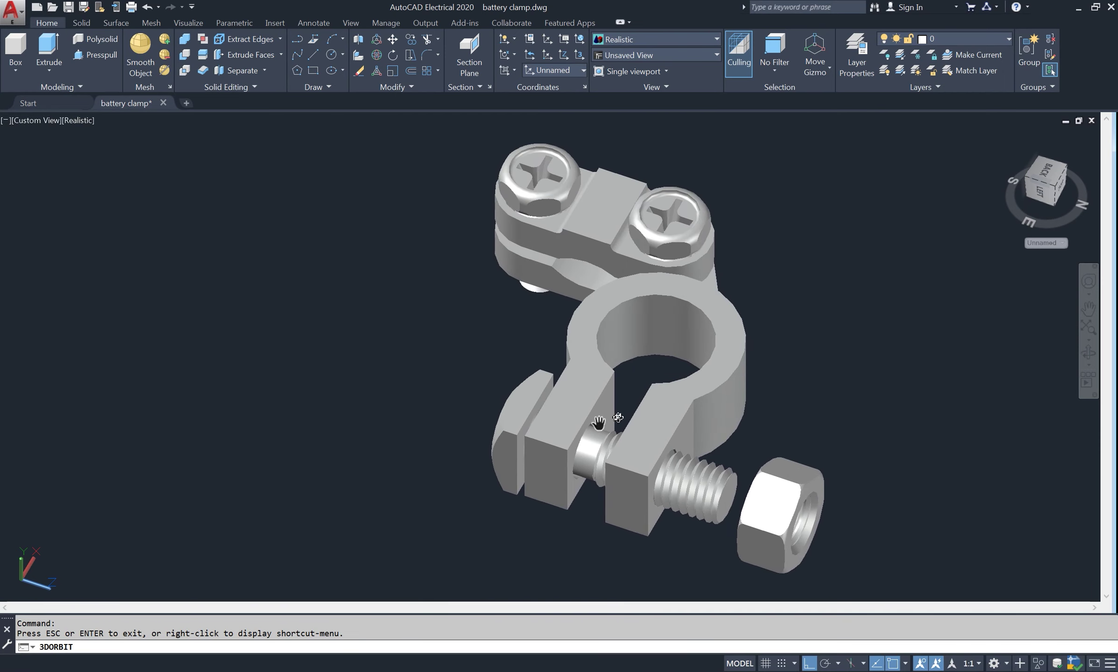
scroll(607, 418, "up", 2)
right_click(247, 293)
left_click(274, 296)
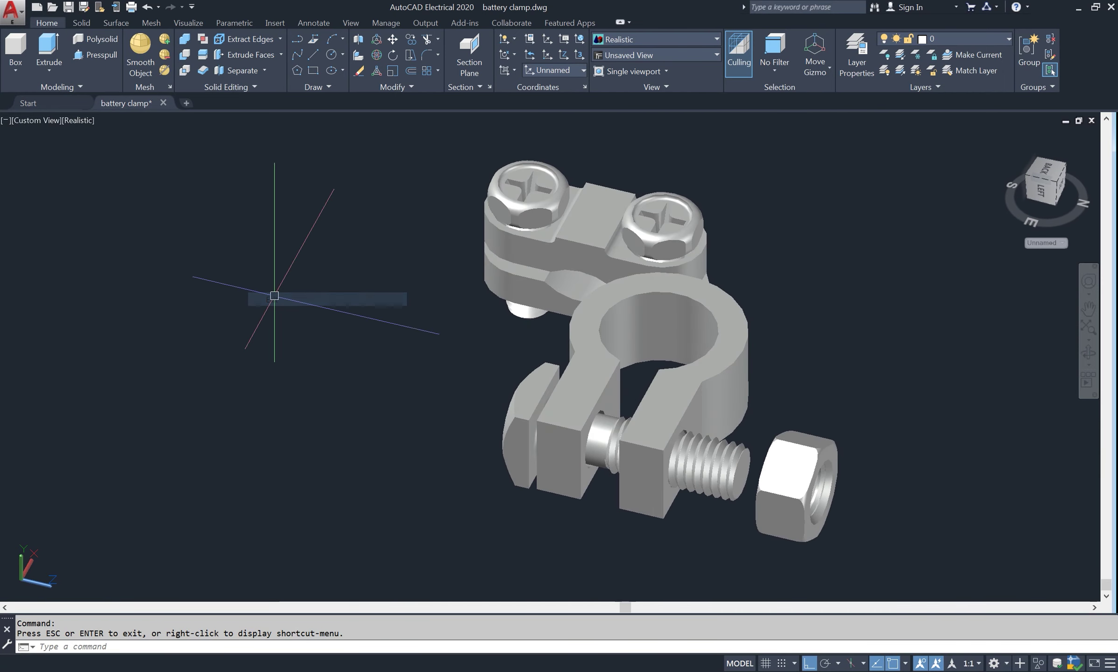
type("m")
Move the hex nut along the bolt so it sits snug against the clamp ear
key("Return")
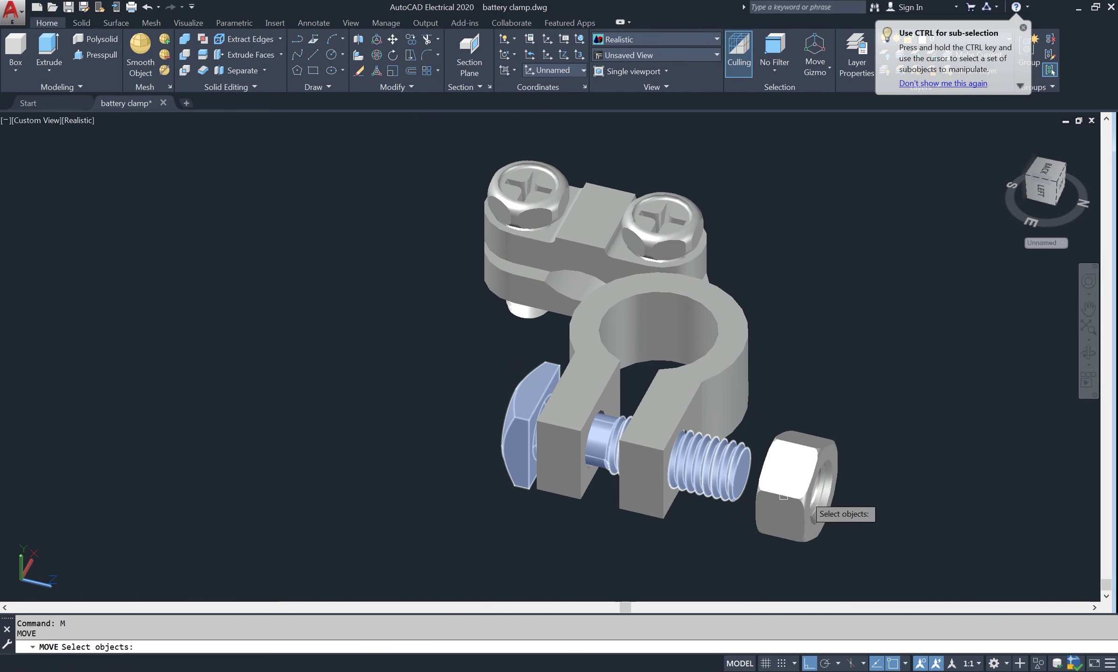
left_click(799, 474)
key("Return")
left_click(910, 334)
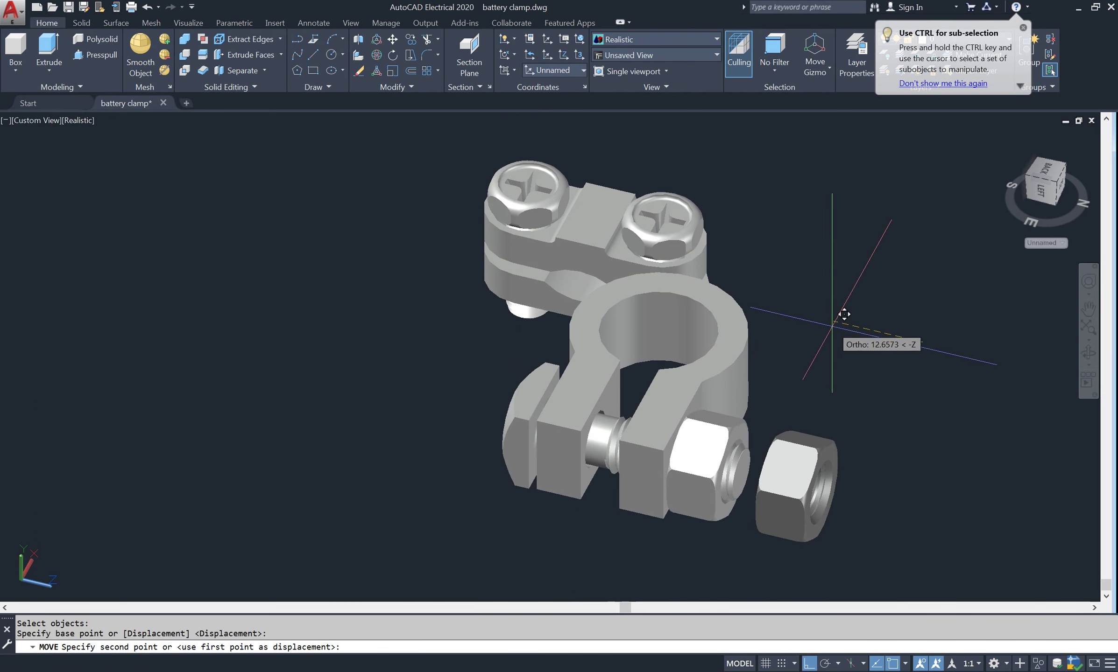
left_click(814, 315)
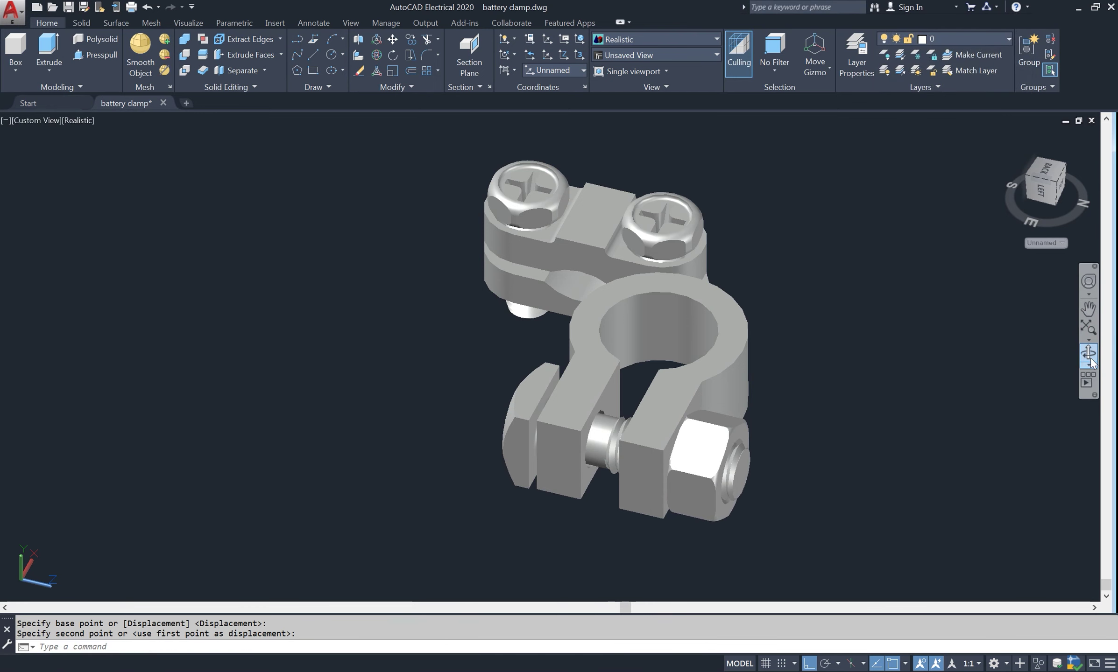
Orbit around the tightened clamp assembly to inspect the seated bolt and nut
left_click(1089, 355)
mouse_move(667, 414)
left_mouse_down()
mouse_move(725, 507)
mouse_move(788, 465)
left_mouse_up()
left_click_drag(736, 378, 786, 212)
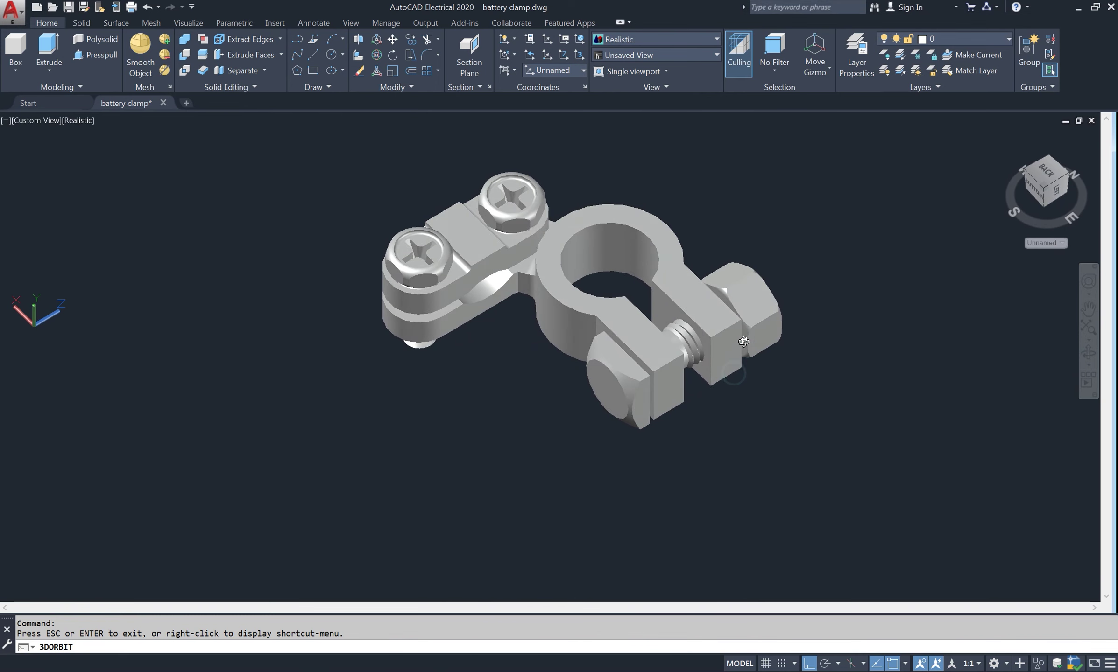
scroll(786, 212, "up", 3)
right_click(785, 212)
left_click(812, 221)
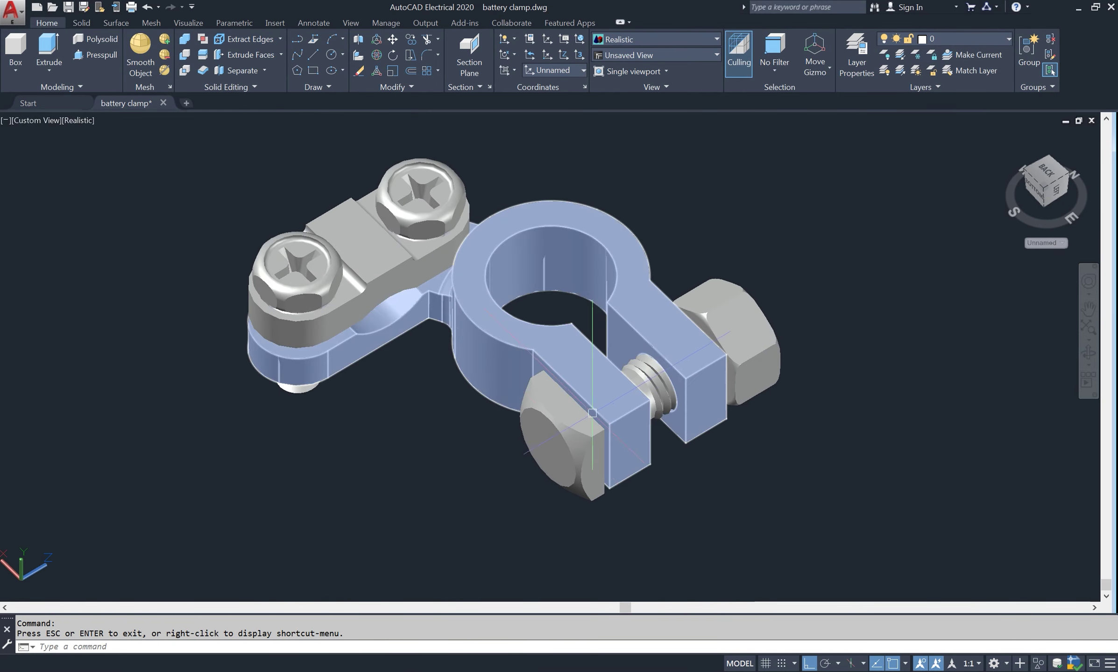
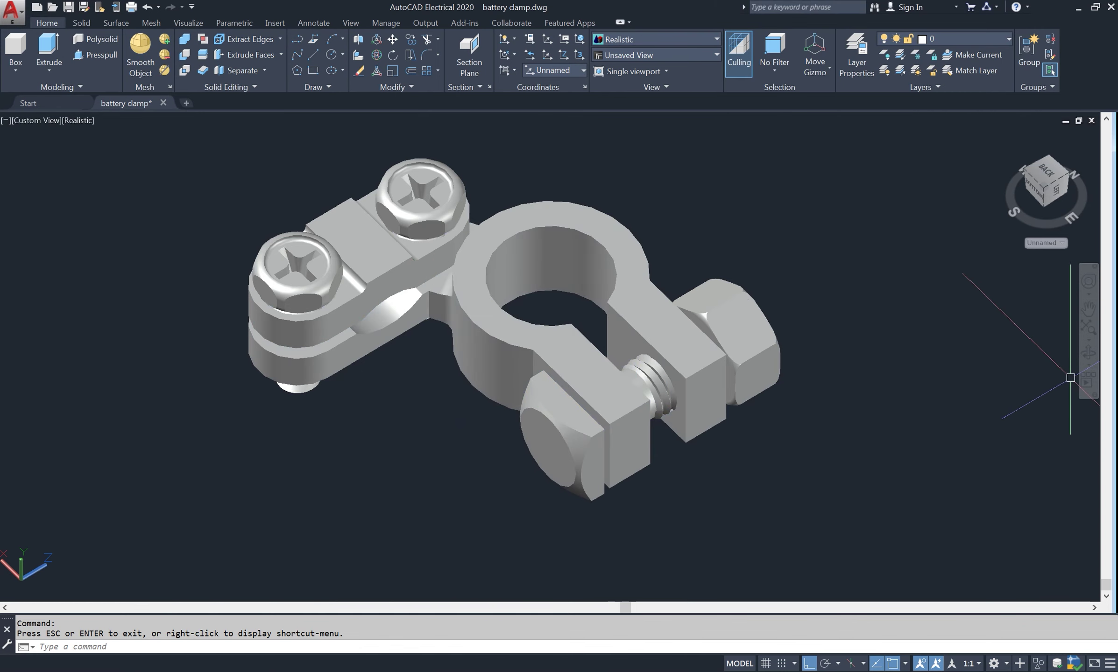
Orbit the battery clamp, then display it in the 2D Wireframe visual style
mouse_move(798, 424)
middle_mouse_down("shift")
mouse_move(842, 431)
mouse_move(713, 357)
middle_mouse_up("shift")
right_click(680, 149)
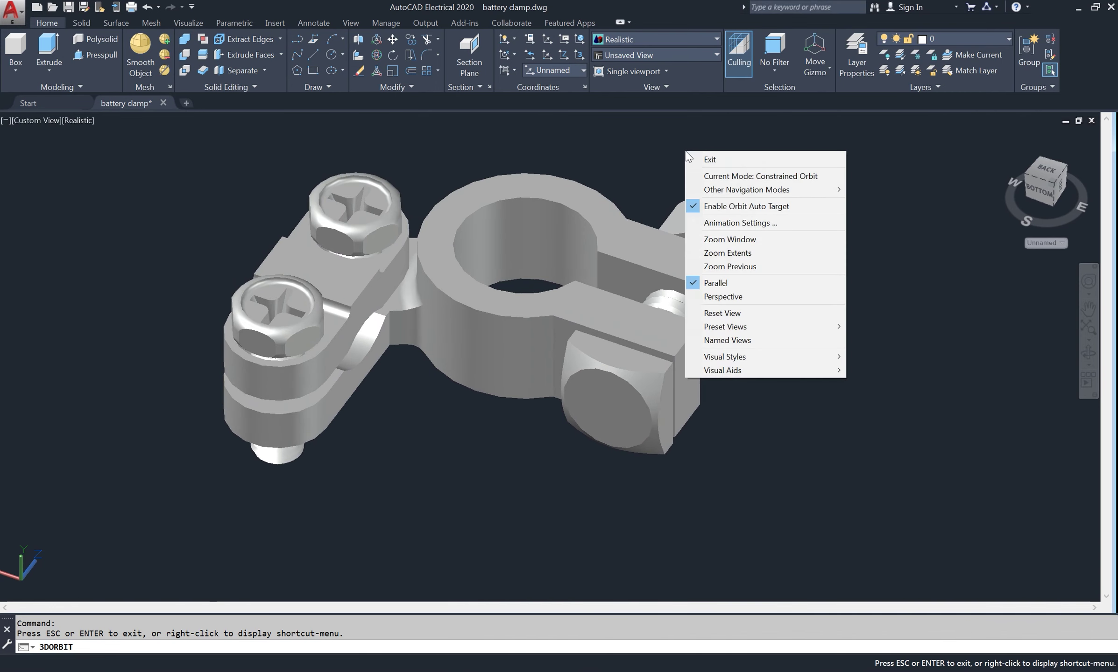
left_click(719, 158)
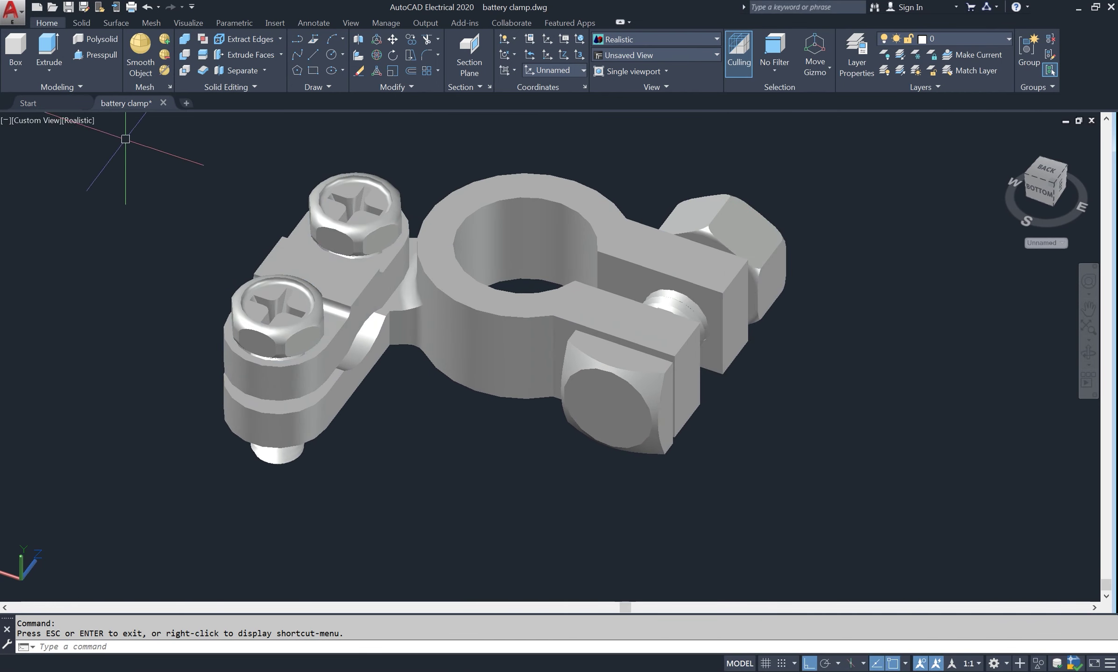
left_click(83, 120)
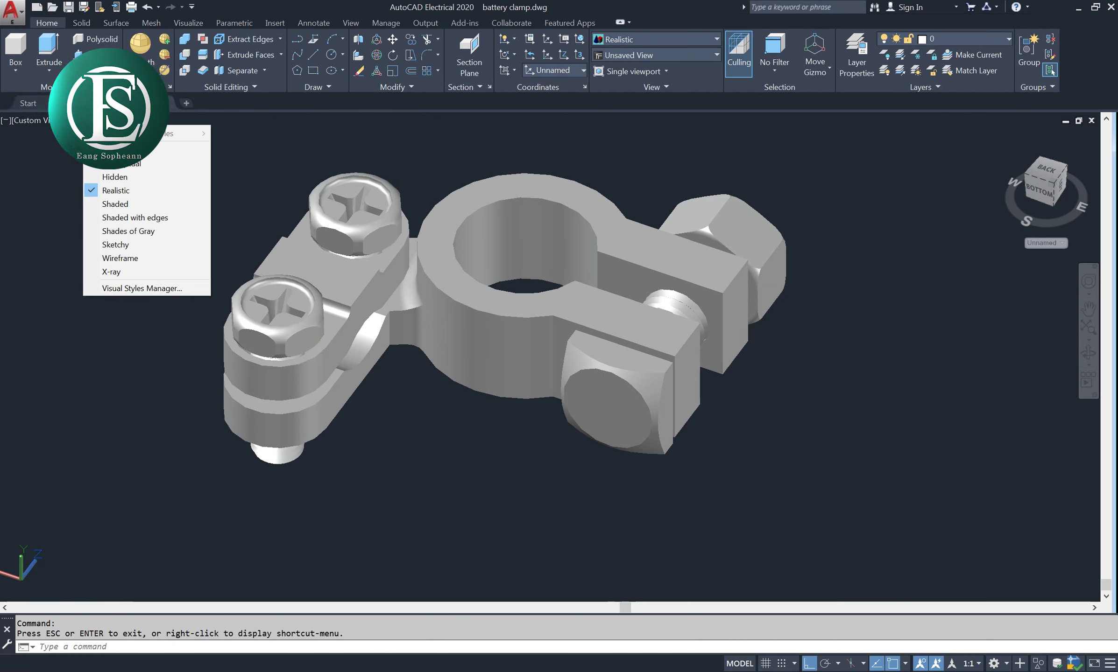
left_click(139, 150)
Set the UCS to World and orbit the wireframe clamp to a new angle
left_click(549, 69)
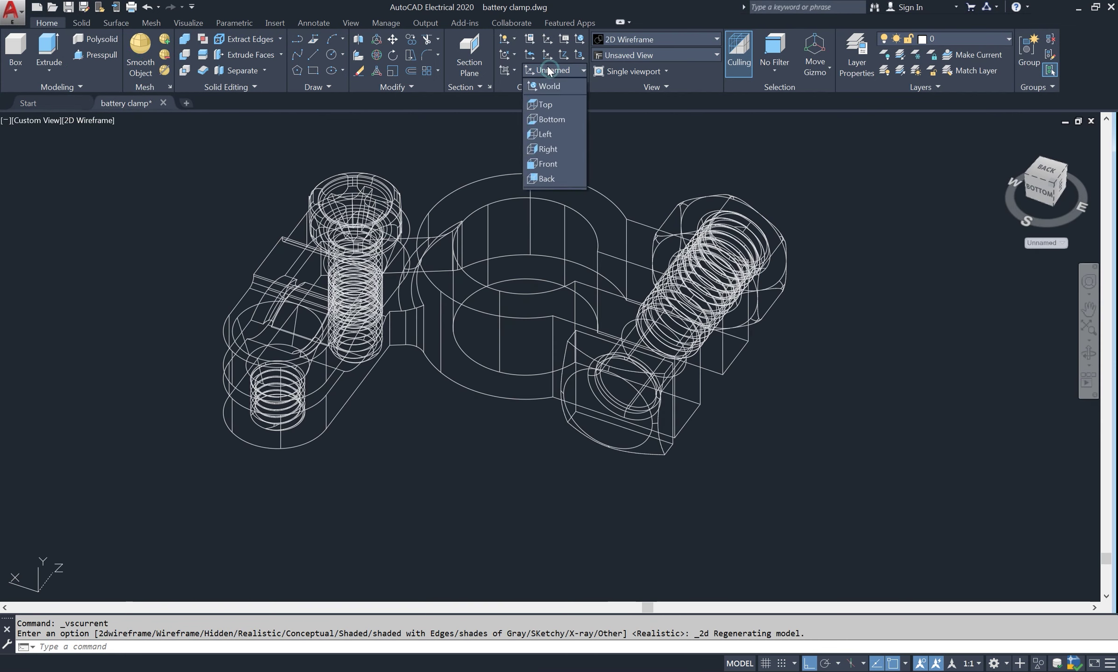
left_click(554, 86)
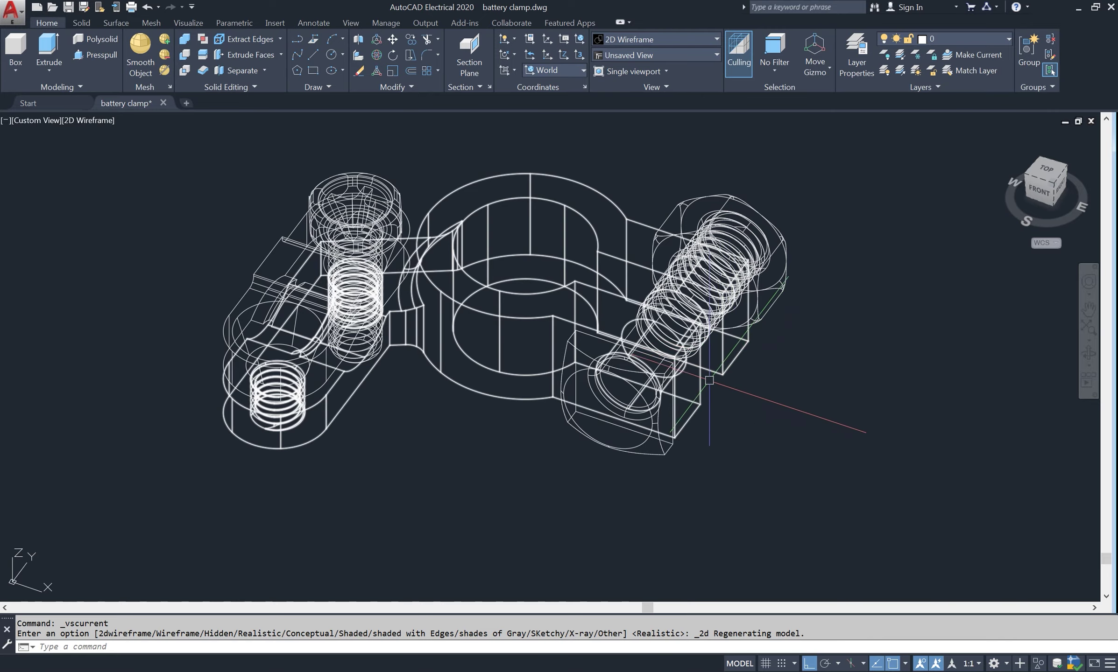
middle_click_drag(708, 380, 861, 368, "shift")
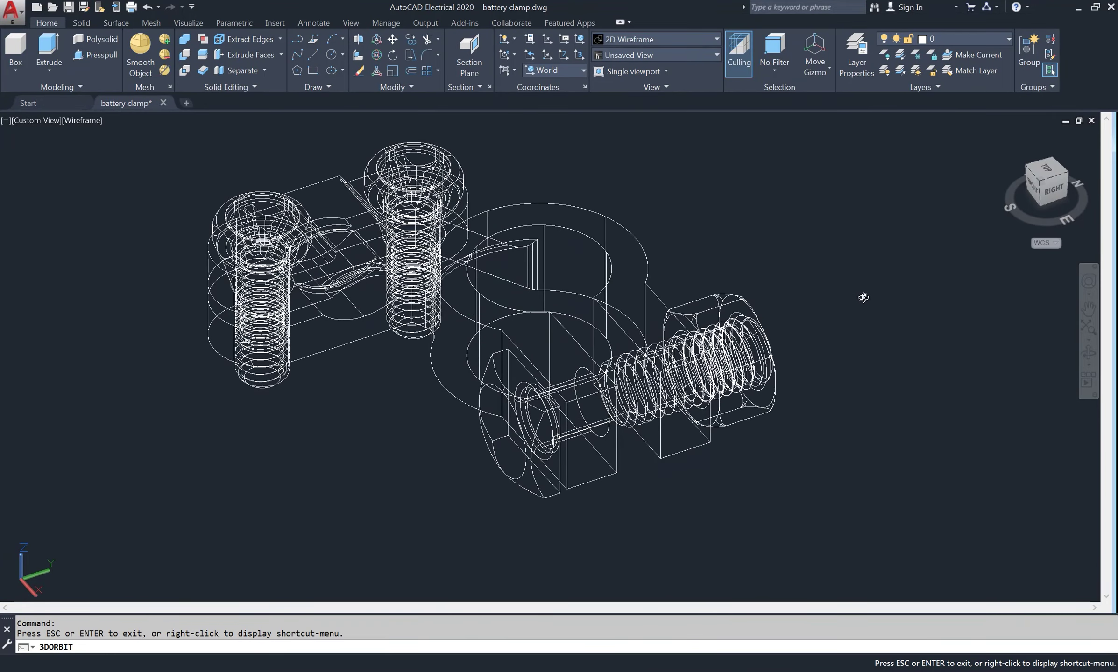
Draw a 12-unit polyline segment from the corner near the square nut
right_click(863, 297)
left_click(877, 297)
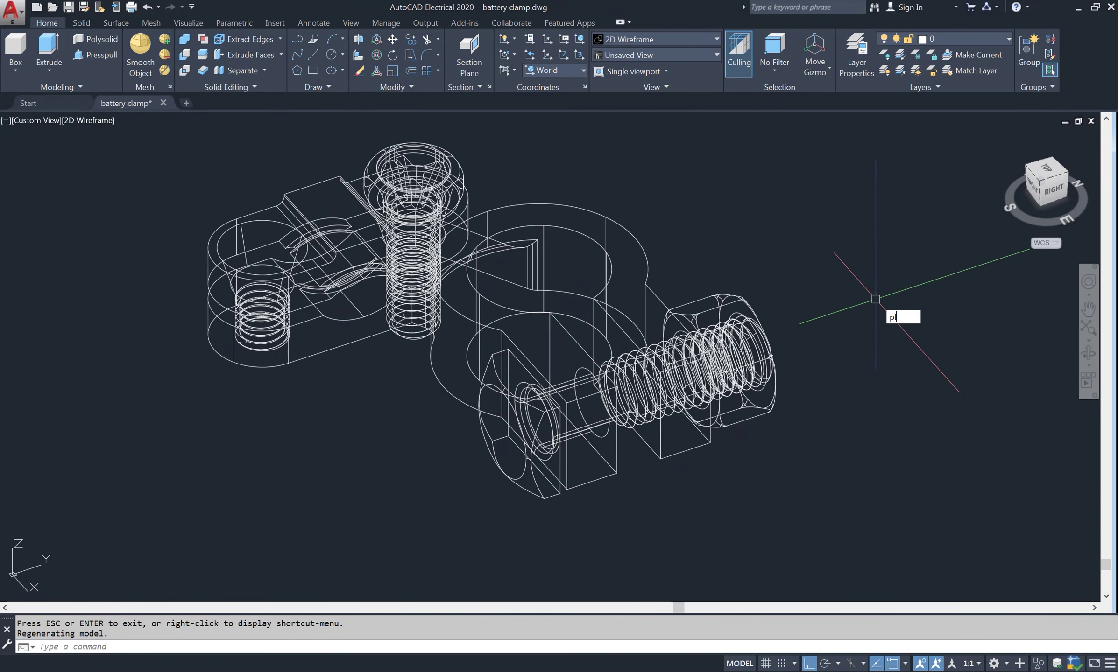
key("Return")
scroll(486, 405, "up", 2)
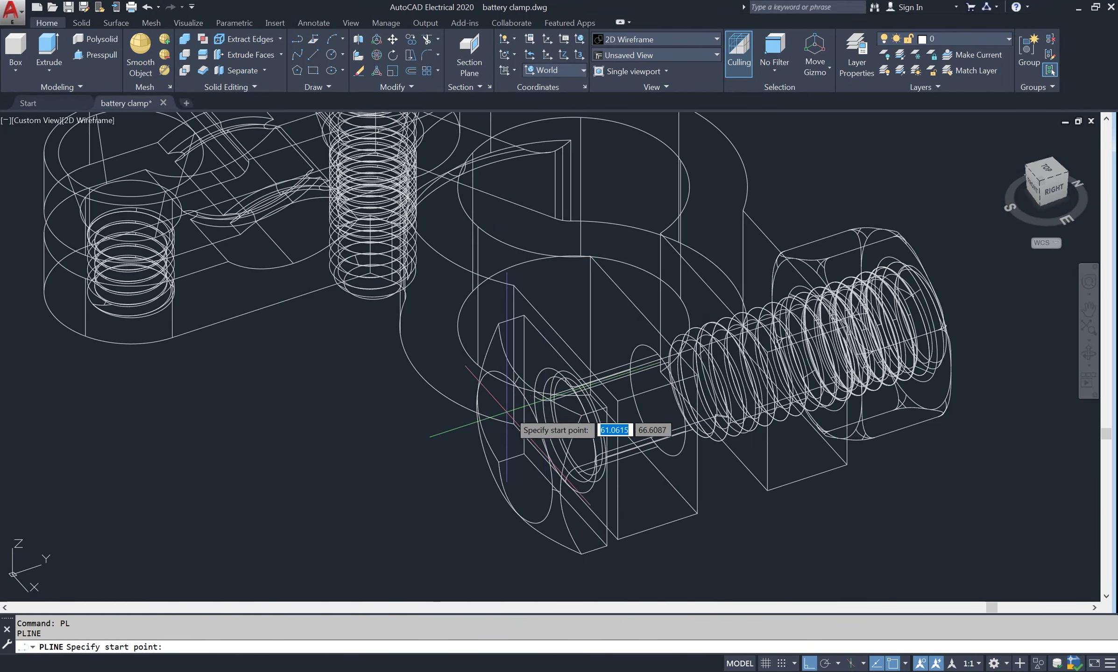
left_click(617, 400)
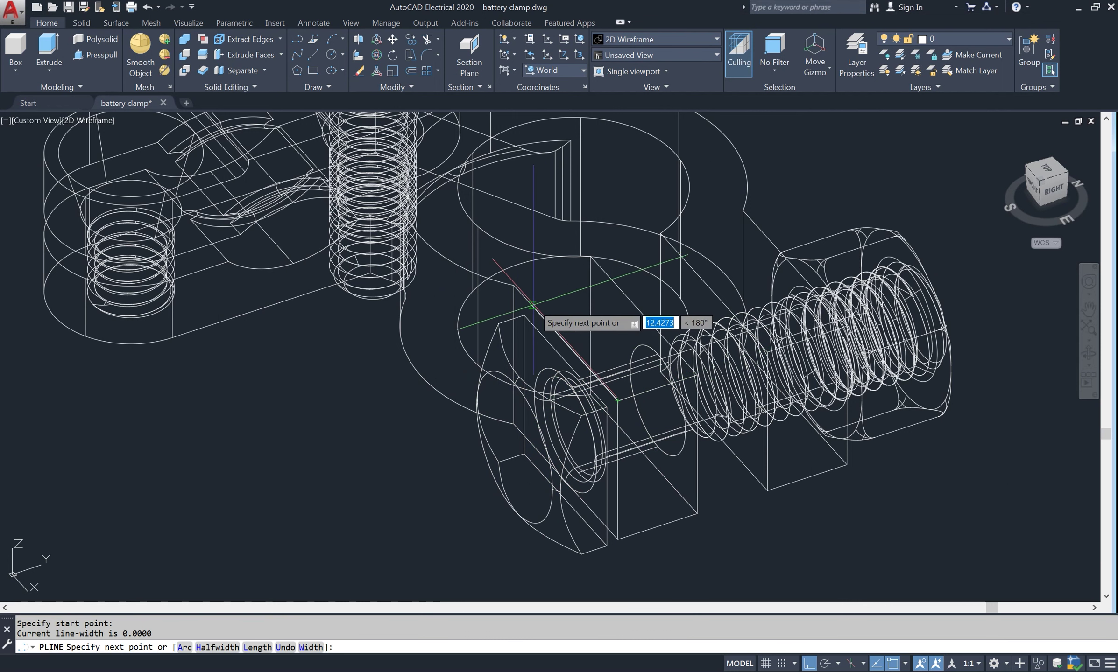
type("12")
key("Return")
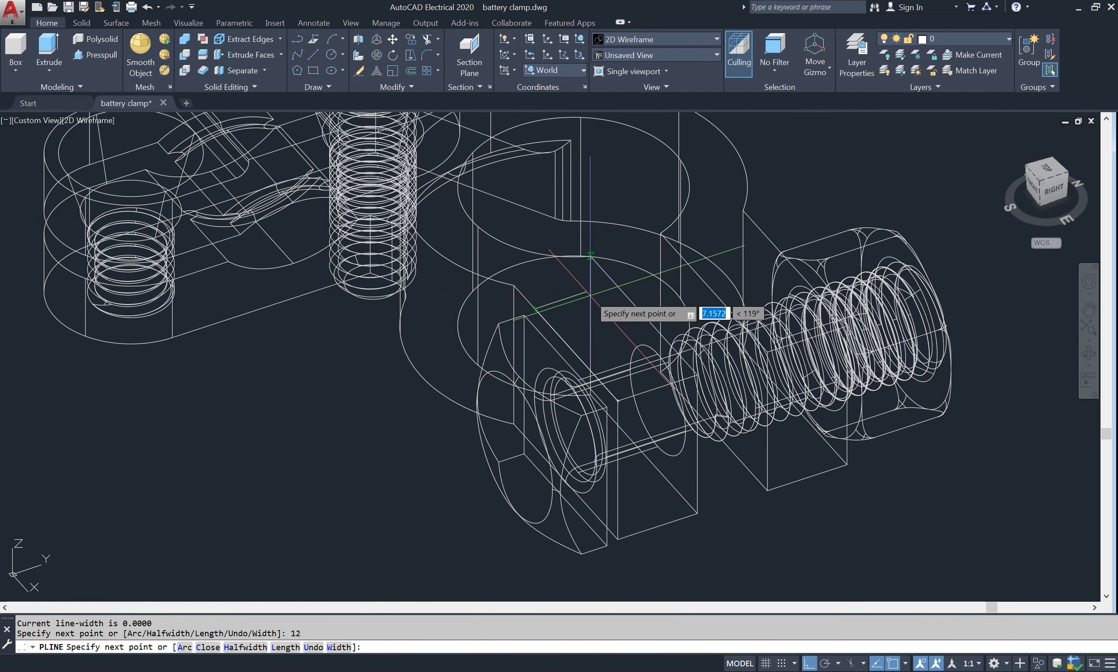
key("Return")
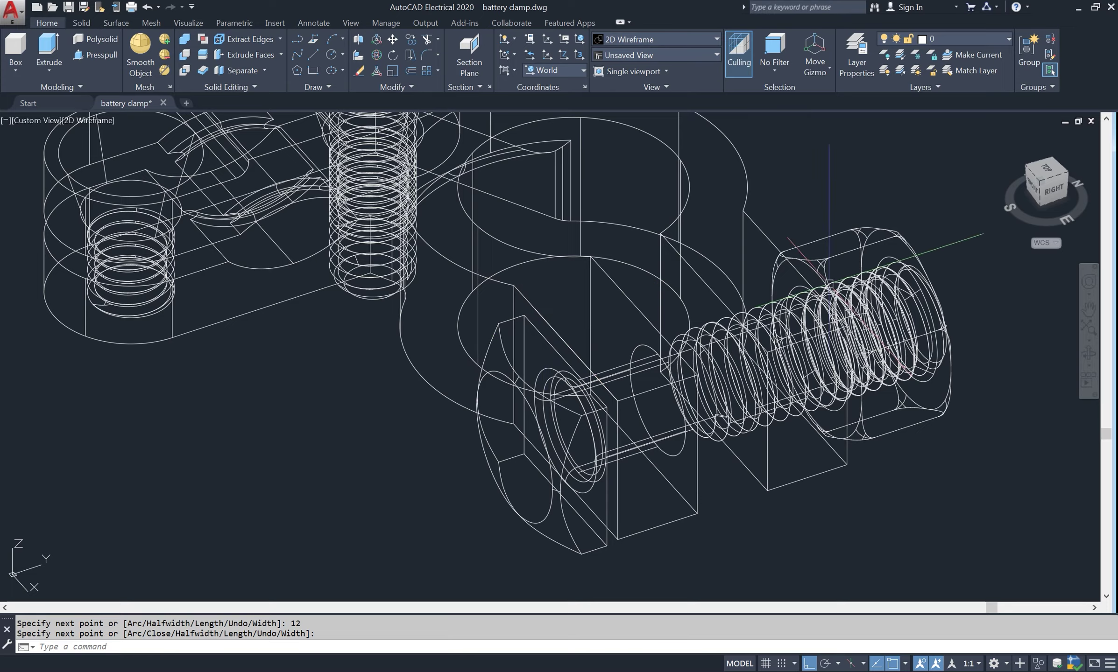
mouse_move(829, 280)
middle_mouse_down("shift")
mouse_move(863, 367)
mouse_move(896, 315)
middle_mouse_up("shift")
Stop orbiting and set the UCS to Front
right_click(885, 164)
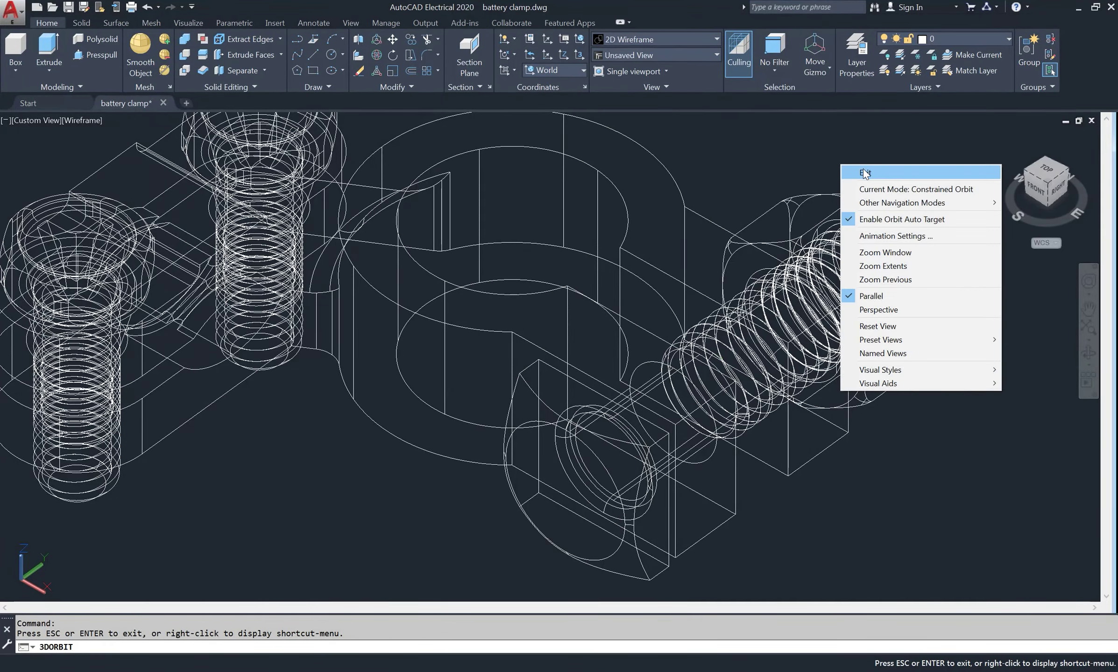
left_click(863, 172)
left_click(562, 69)
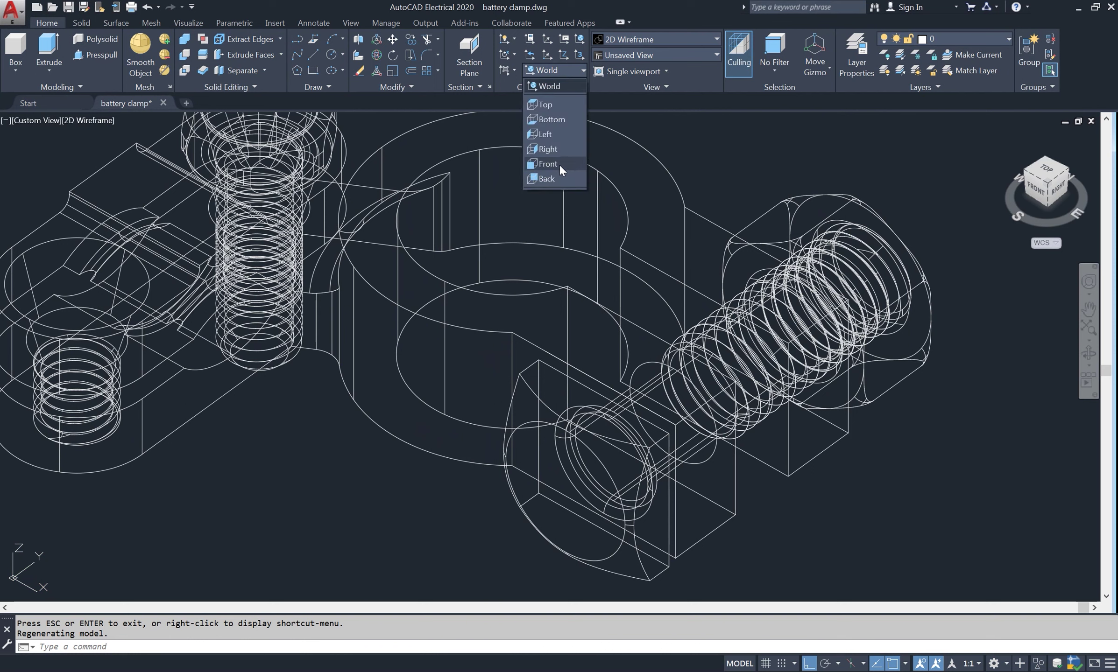
left_click(558, 164)
type("REC")
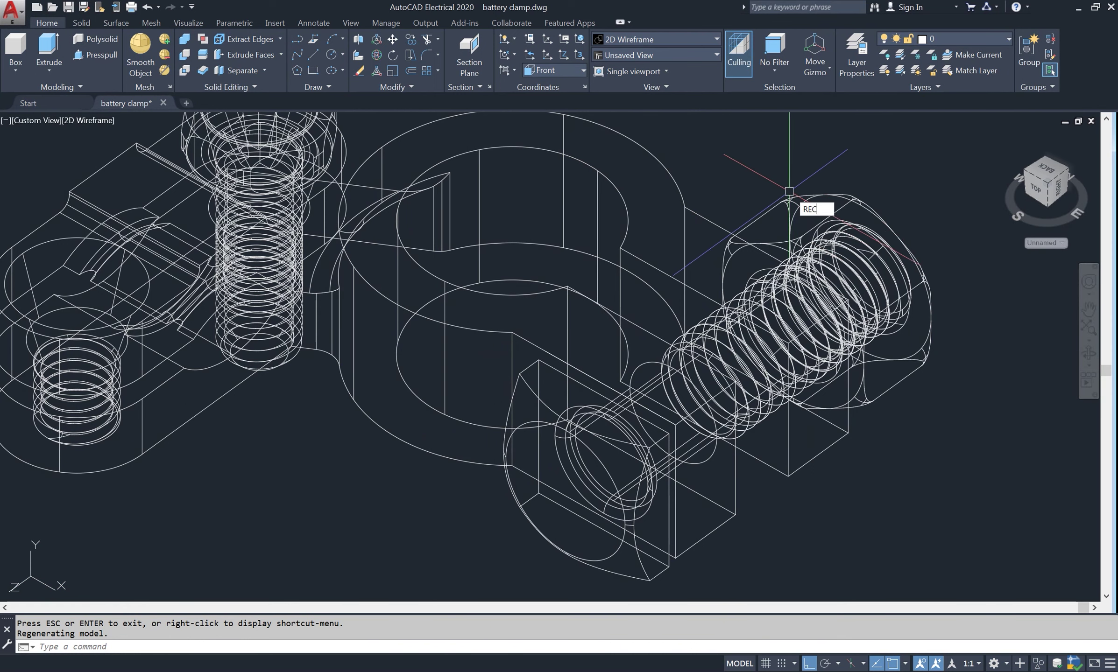
Draw an upright rectangle beside the square nut, anchored at the polyline
key("Return")
scroll(583, 338, "up", 4)
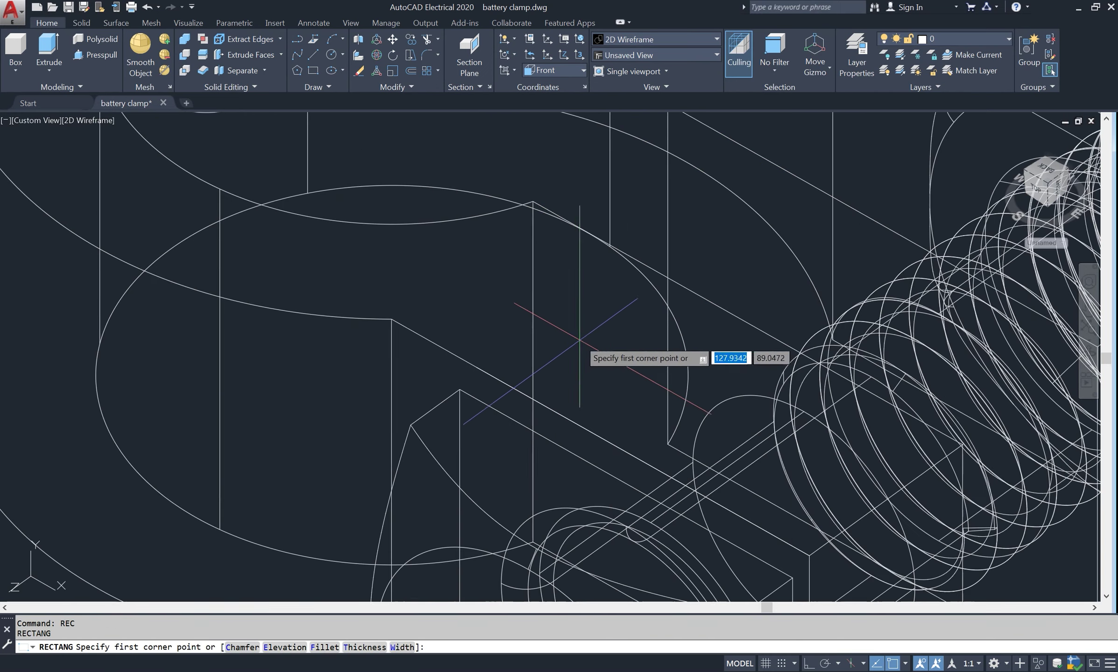
left_click(481, 371)
scroll(481, 372, "down", 2)
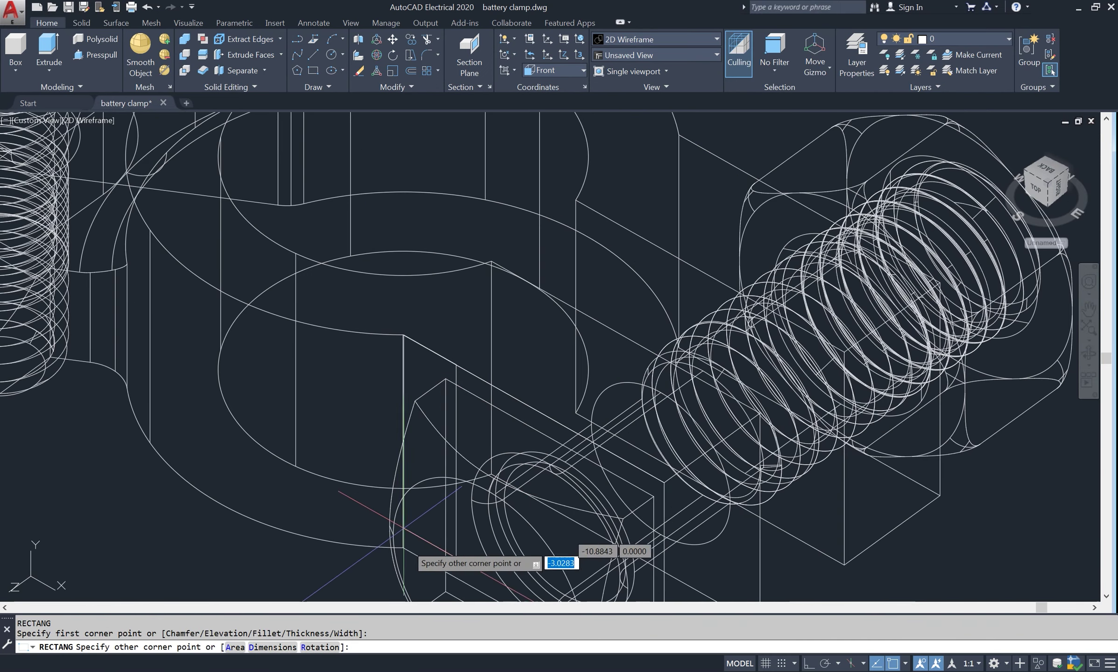
scroll(403, 529, "up", 5)
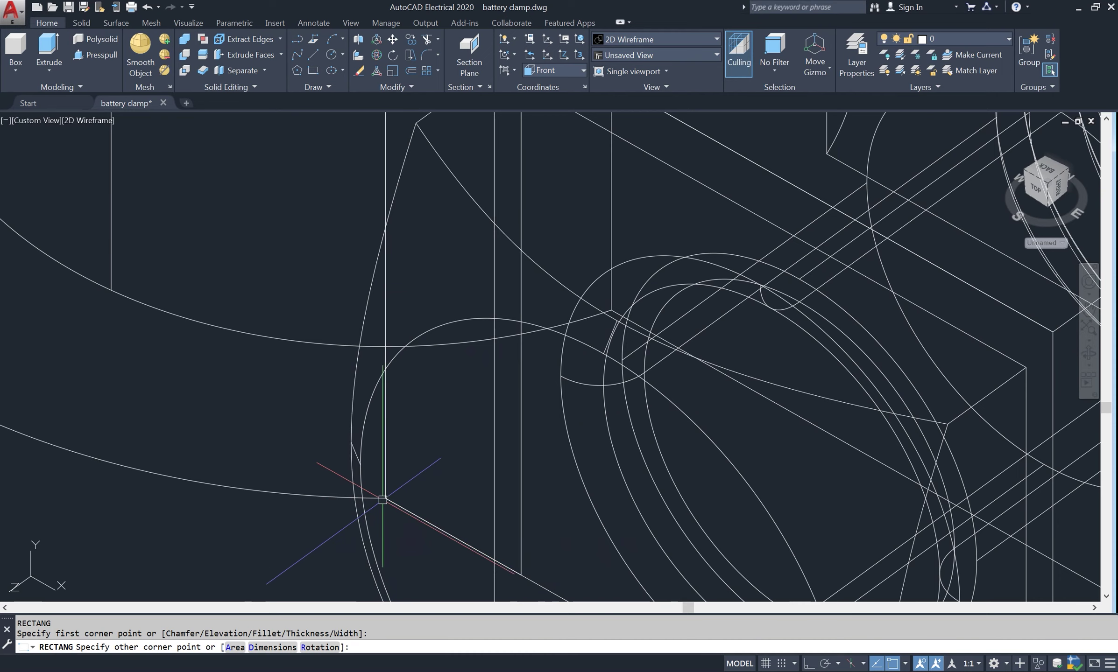
scroll(381, 500, "down", 4)
scroll(381, 500, "down", 2)
left_click(364, 376)
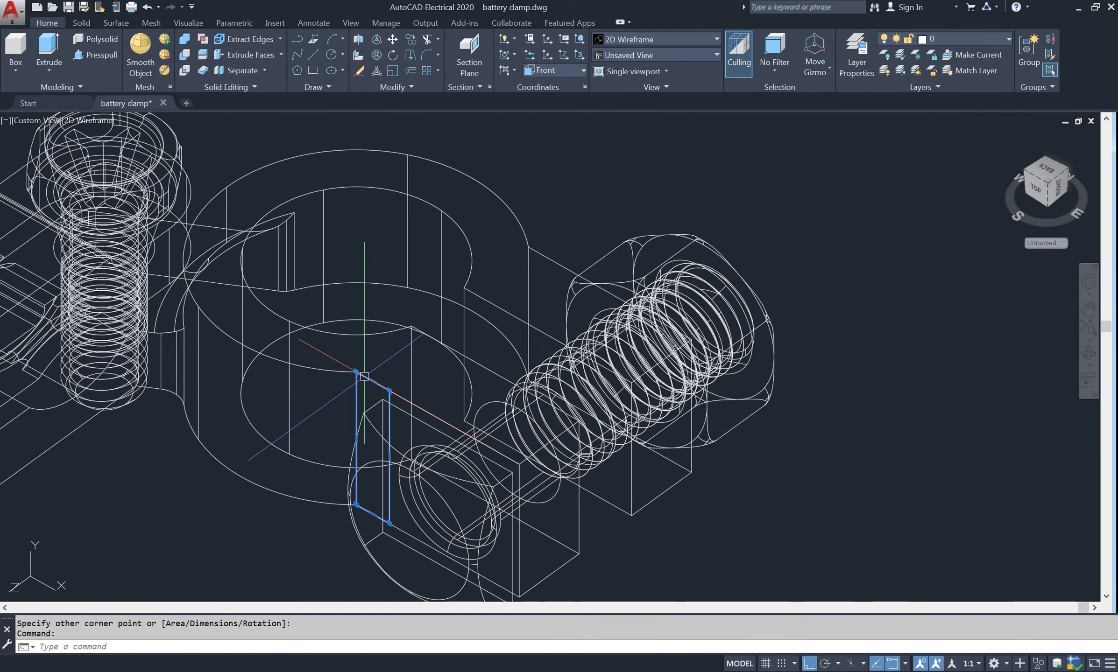
scroll(374, 381, "down", 2)
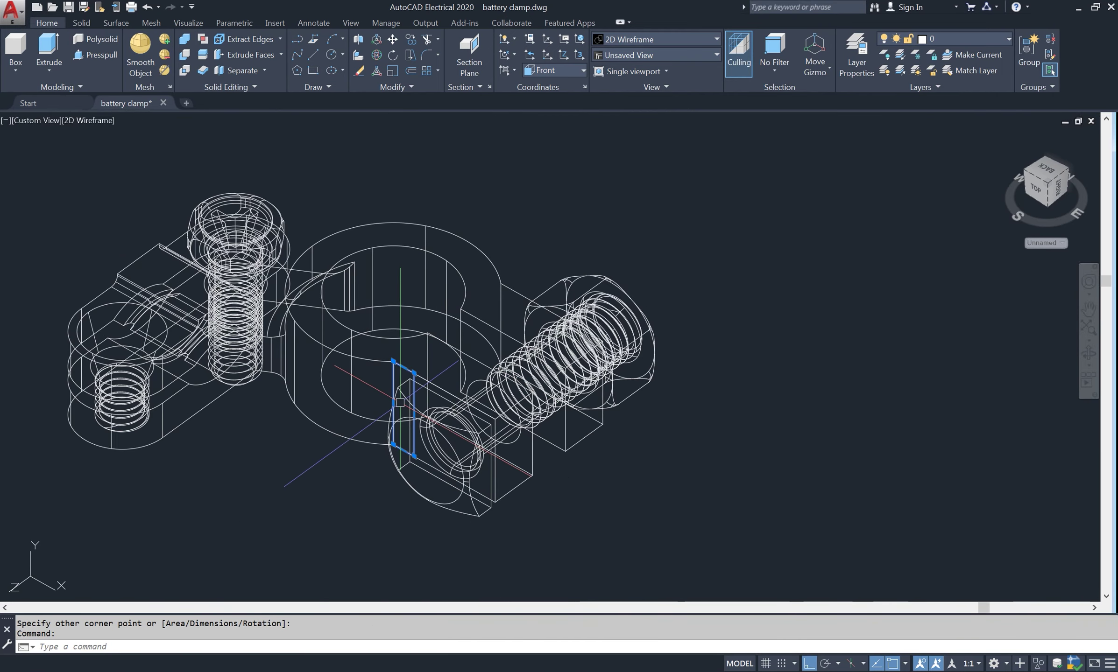
scroll(411, 420, "down", 1)
type("ex")
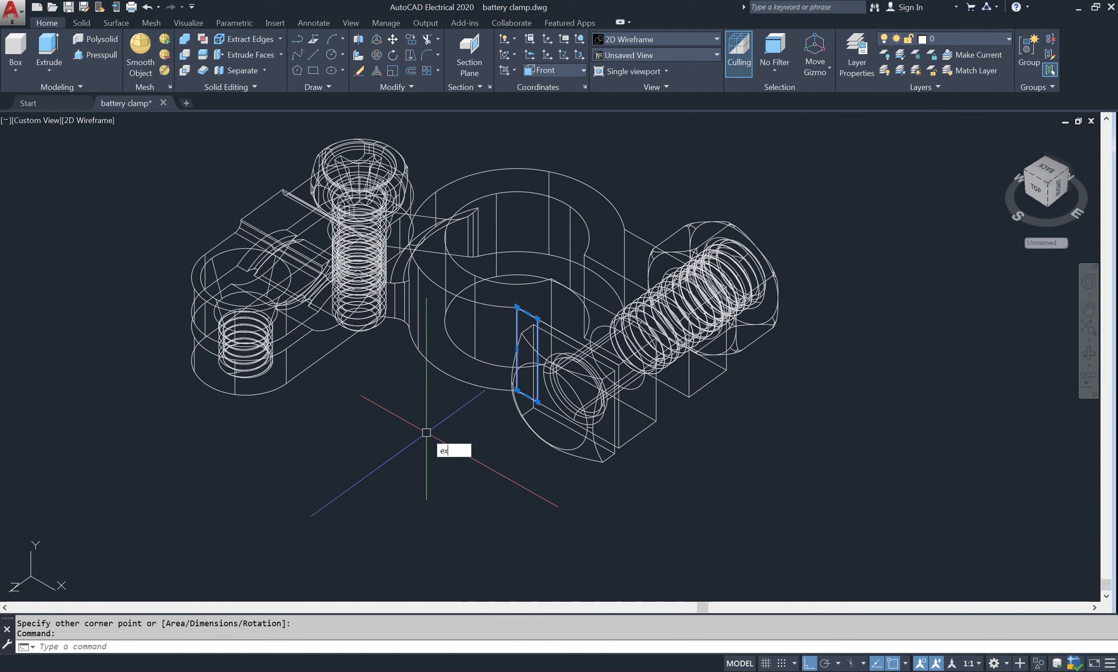
Extrude the small rectangle to a height of 3 units
type("t")
key("Return")
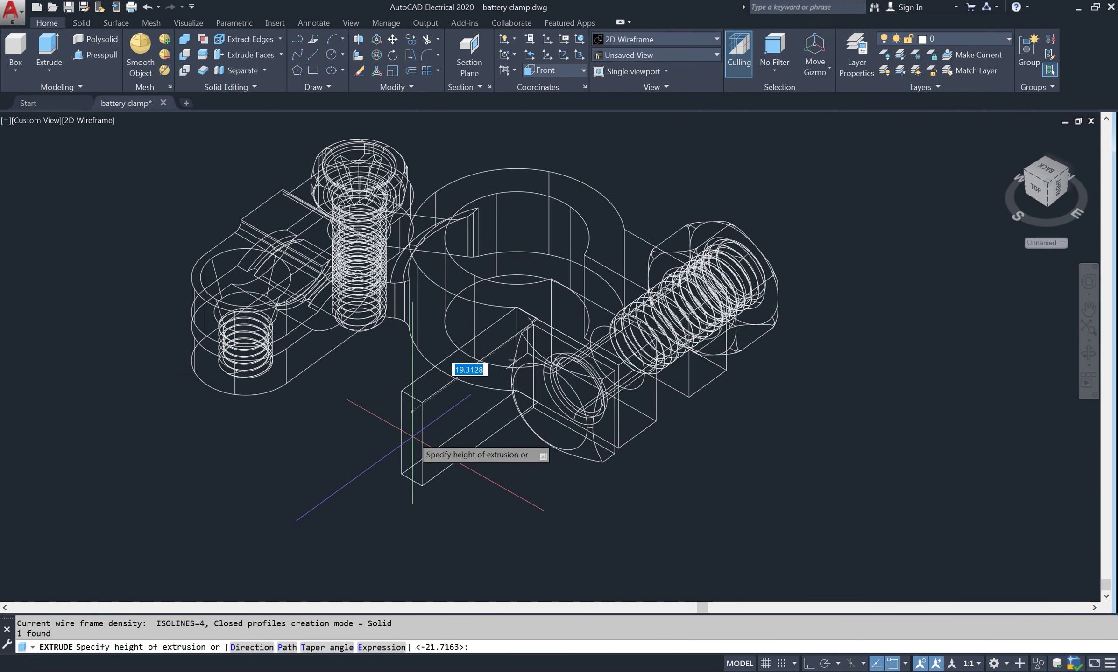
type("3")
key("Return")
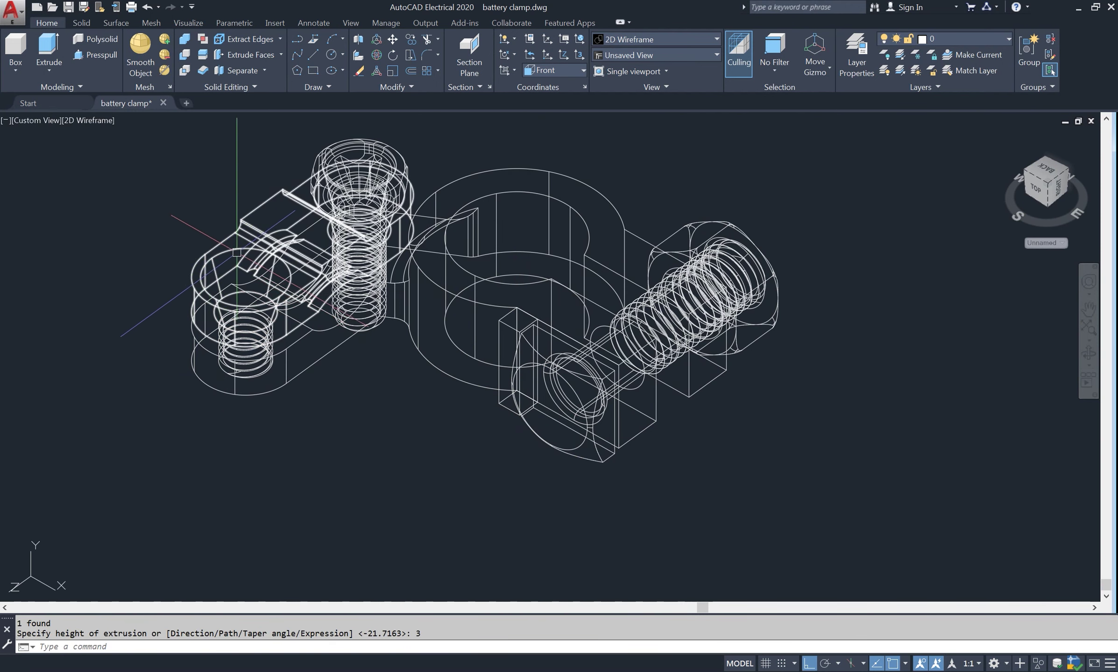
Switch the clamp to Shaded visual style and orbit to view it from above
left_click(96, 119)
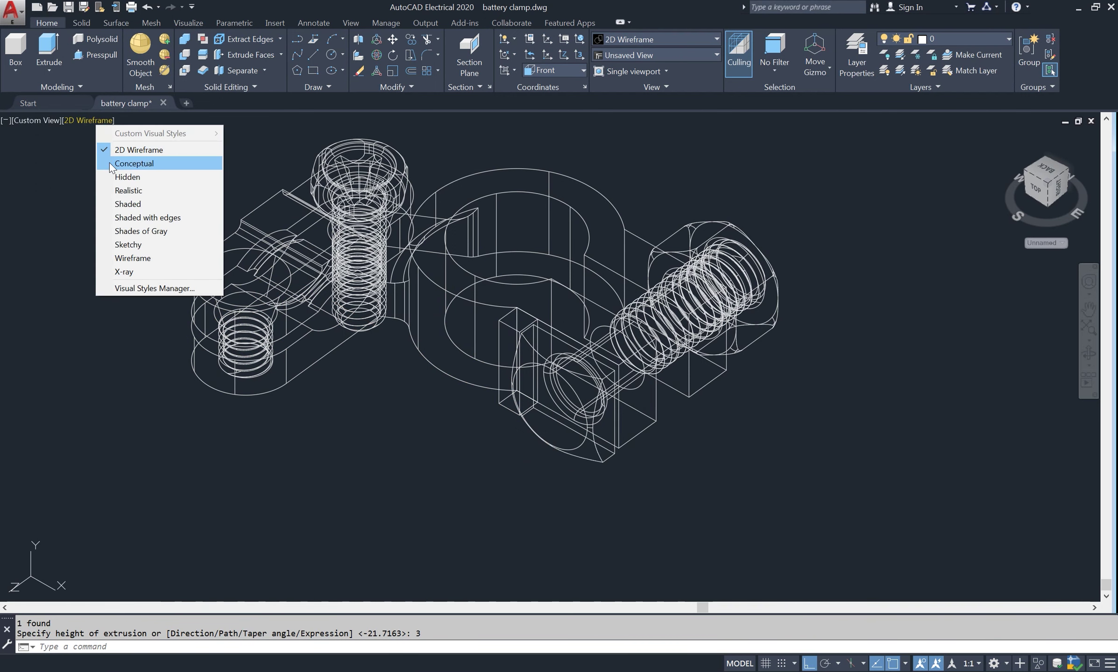
left_click(117, 204)
scroll(522, 326, "up", 5)
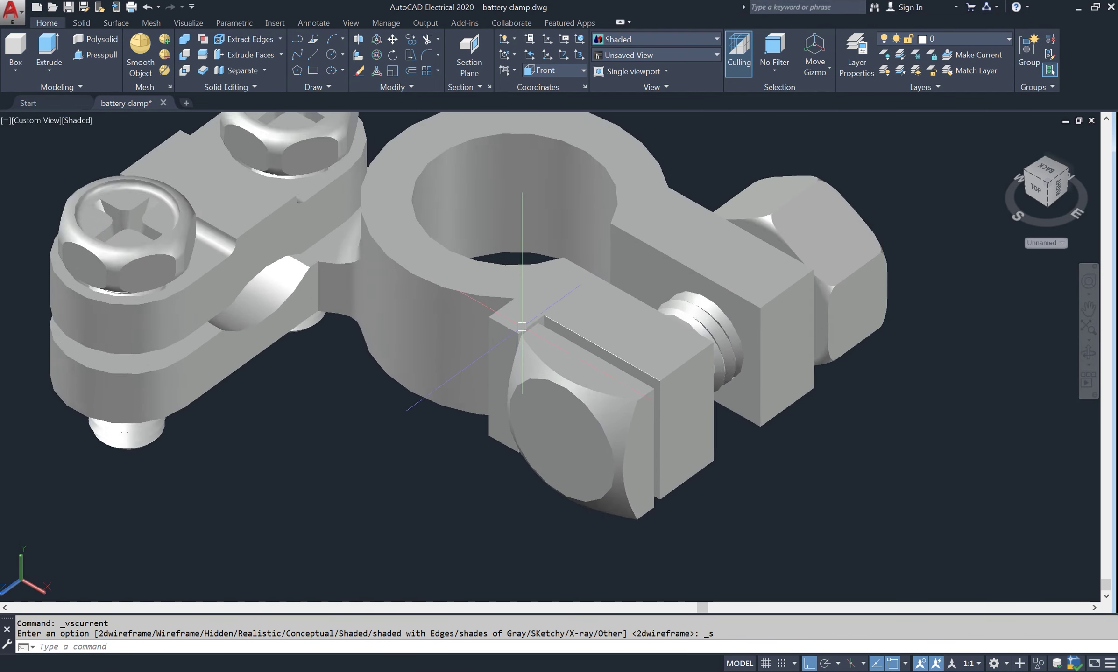
scroll(522, 327, "up", 2)
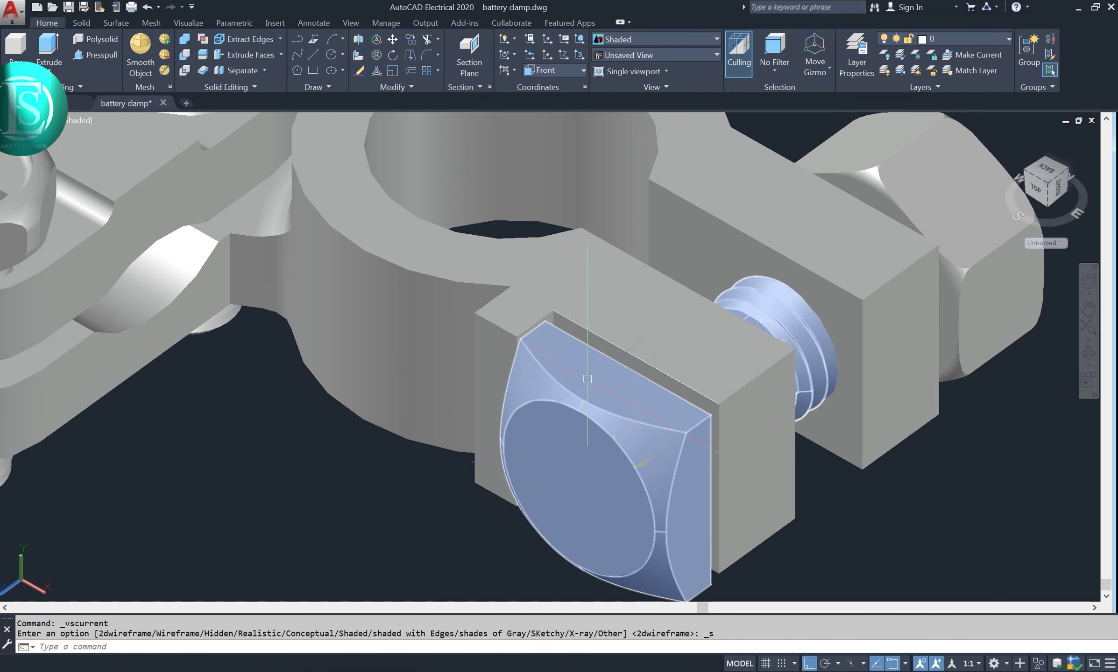
scroll(591, 369, "down", 5)
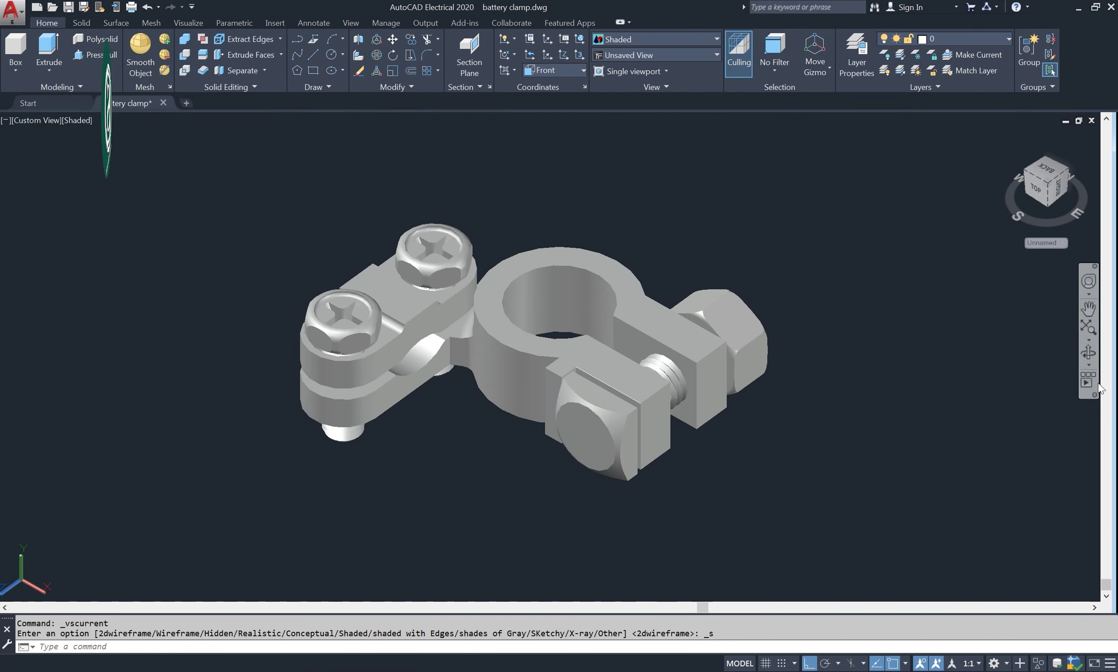
middle_click_drag(786, 429, 927, 433, "shift")
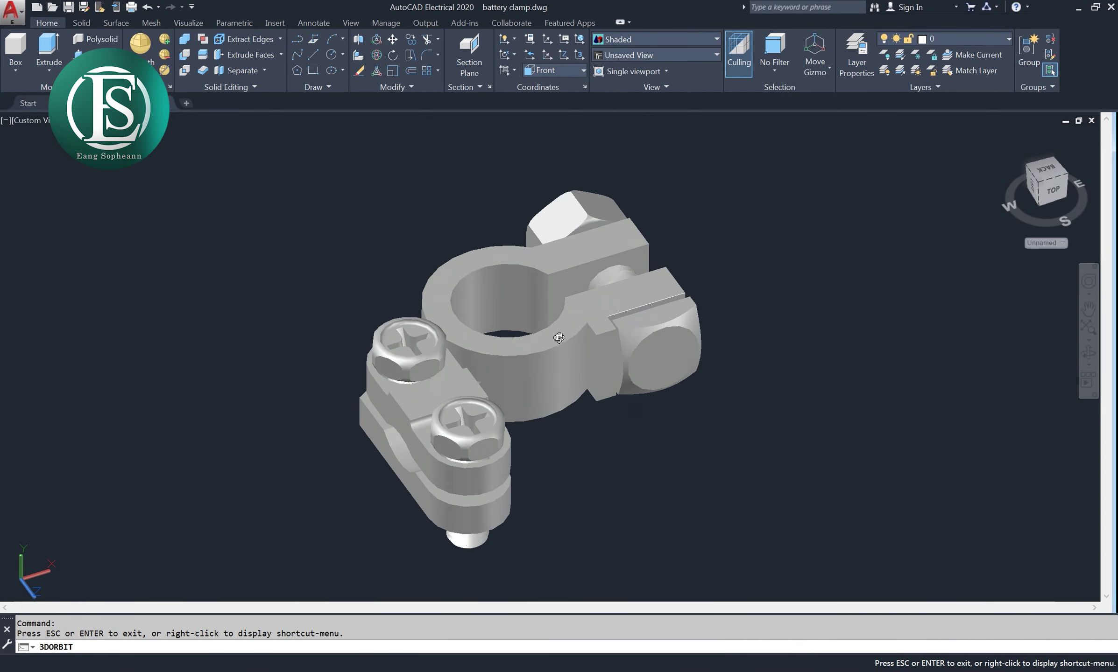
scroll(607, 325, "up", 2)
right_click(819, 270)
left_click(843, 281)
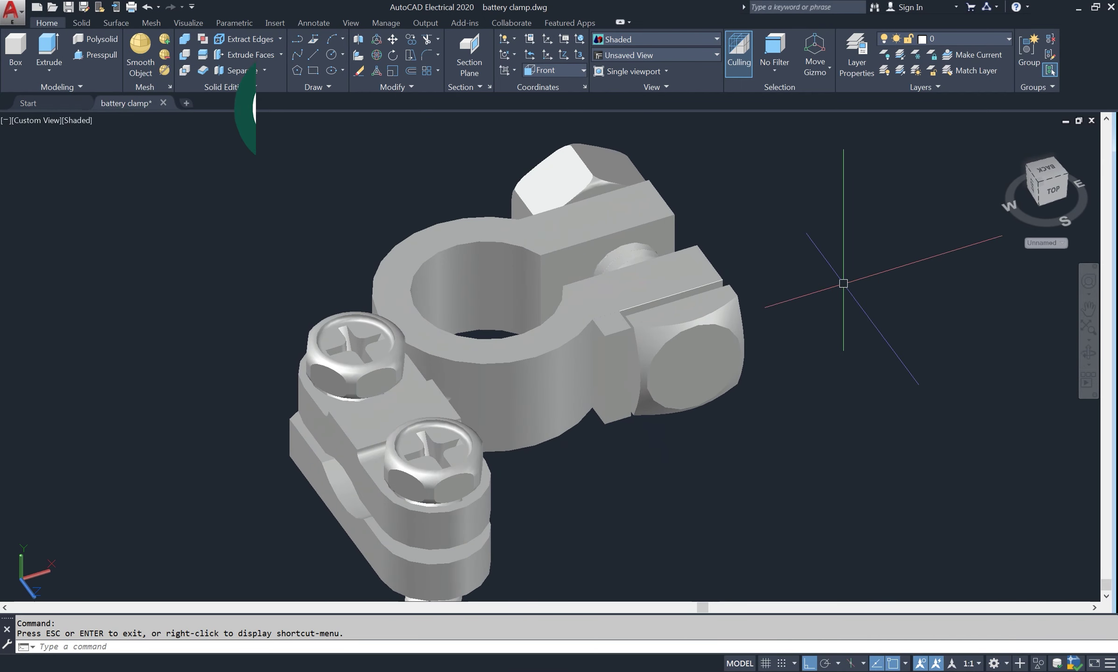
Union the small block with the clamp body
type("uni")
key("Return")
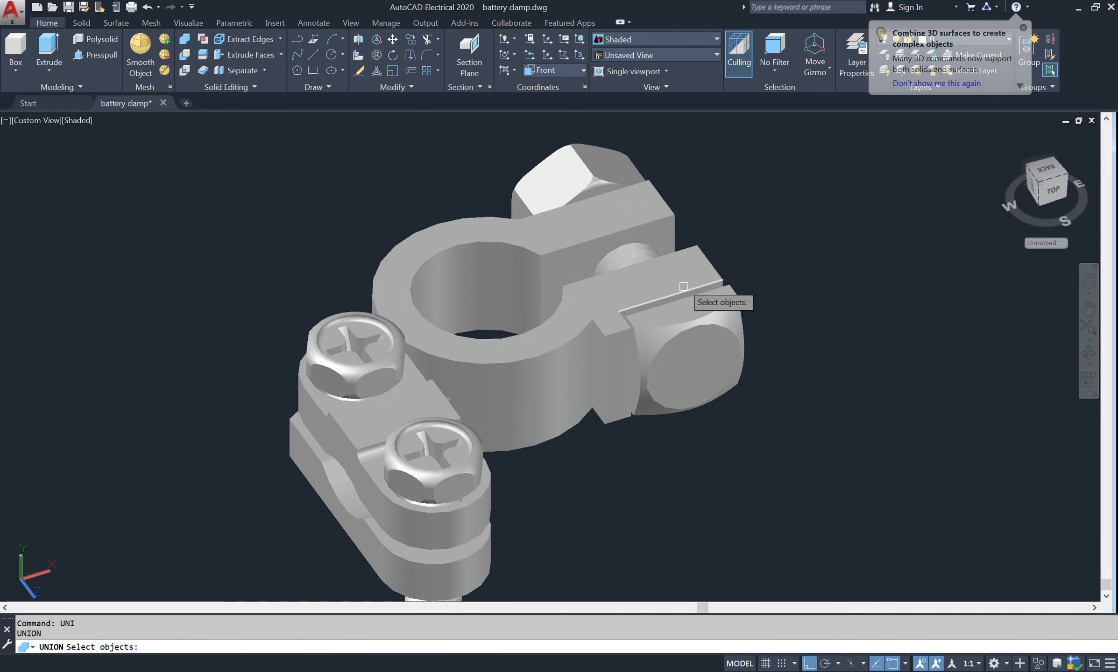
left_click(602, 307)
left_click(607, 335)
key("Return")
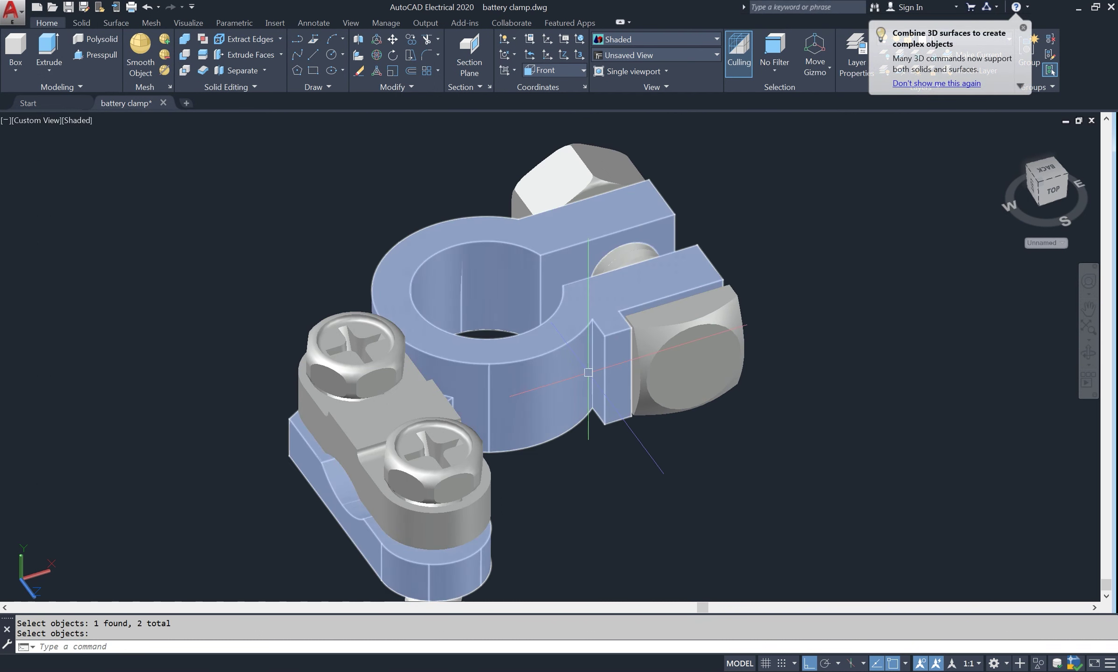
right_click(598, 376)
Fillet the slot's vertical edge with a radius of 2
type("f")
key("Return")
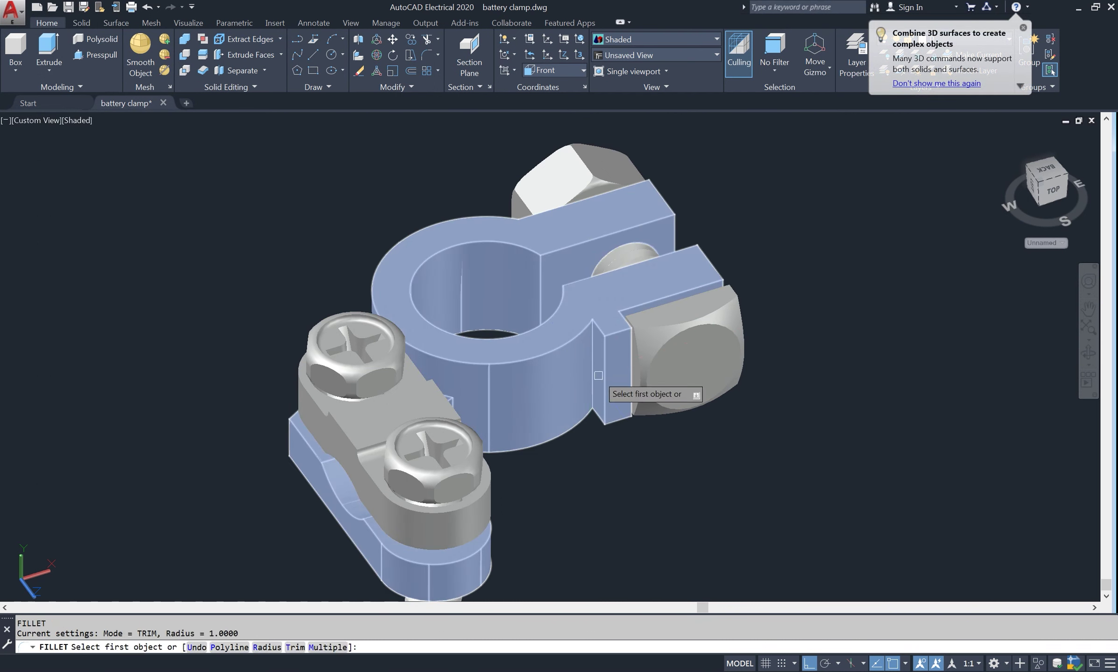
type("r")
key("Return")
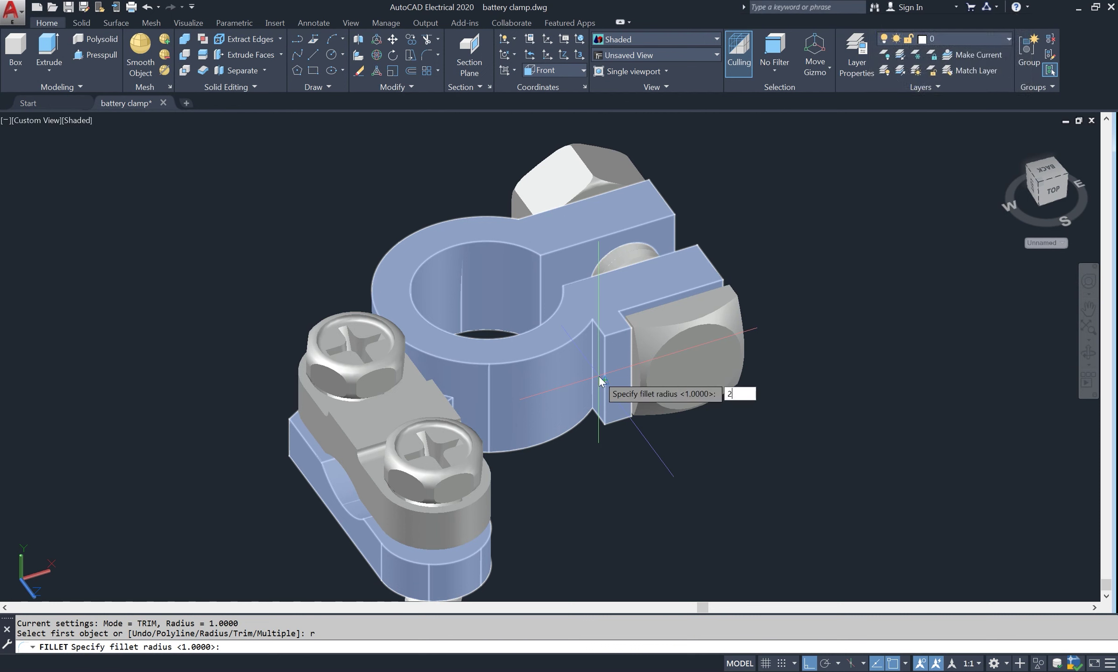
key("Return")
left_click(592, 364)
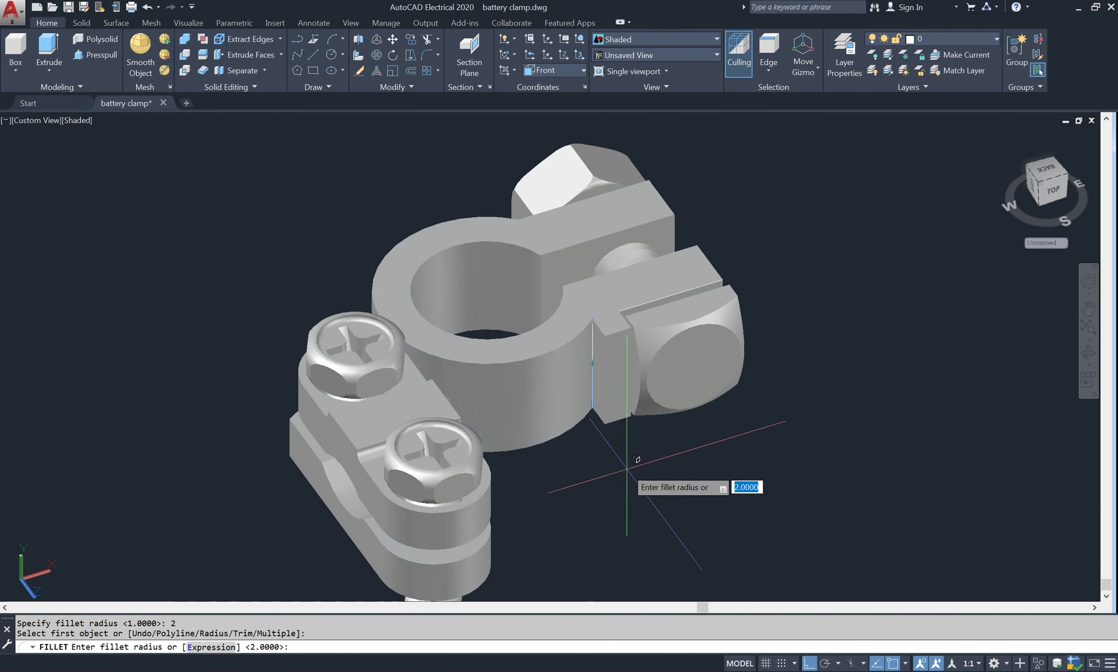
key("Return")
key("Return")
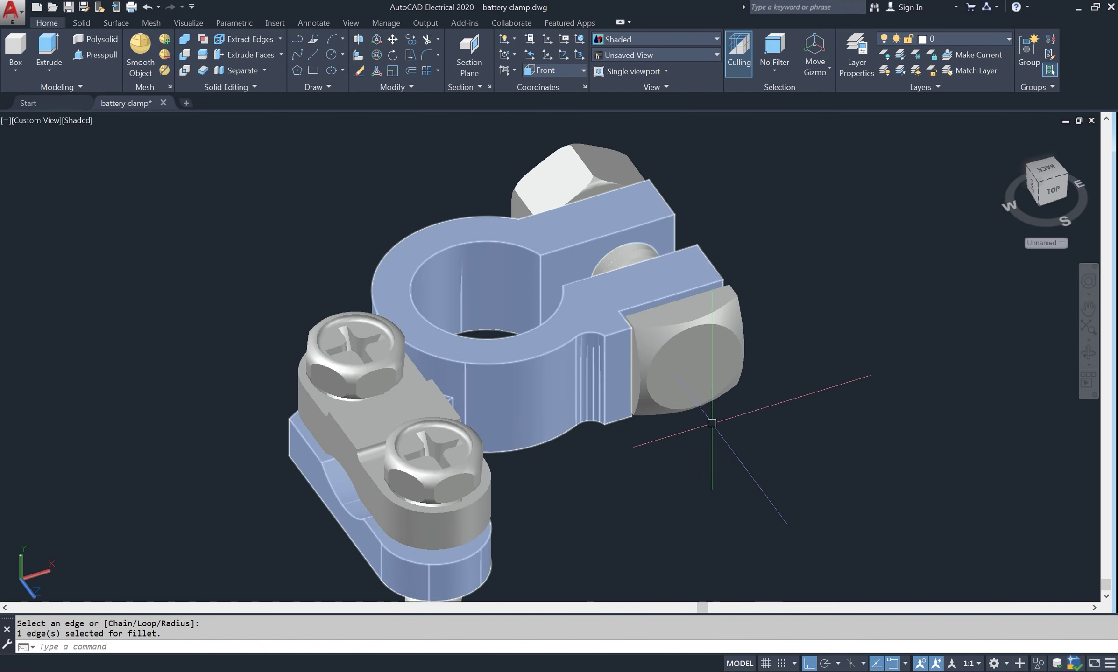
Orbit to the clamp's other side and select the body to inspect it
left_click(1088, 353)
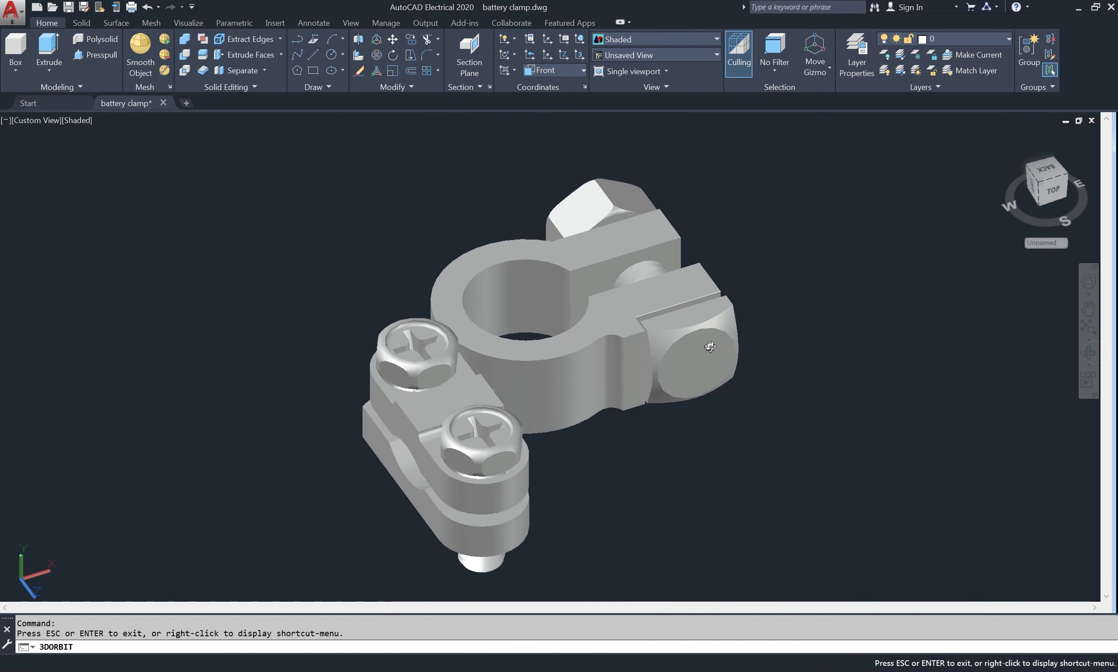
left_click_drag(592, 420, 704, 290)
right_click(738, 215)
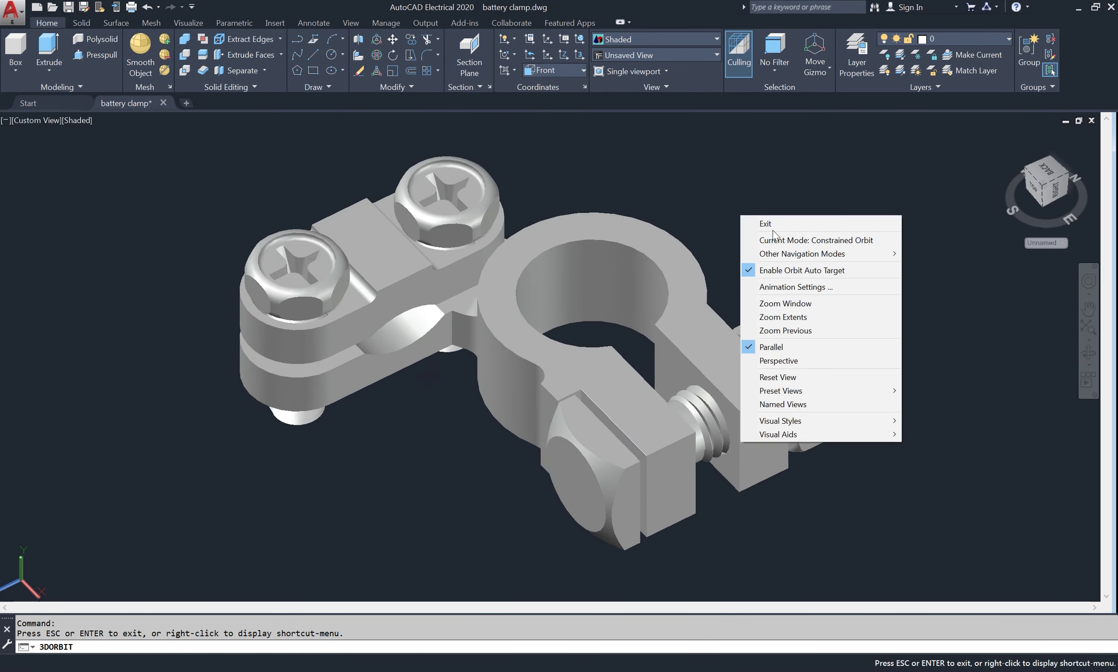
left_click(754, 222)
left_click(619, 433)
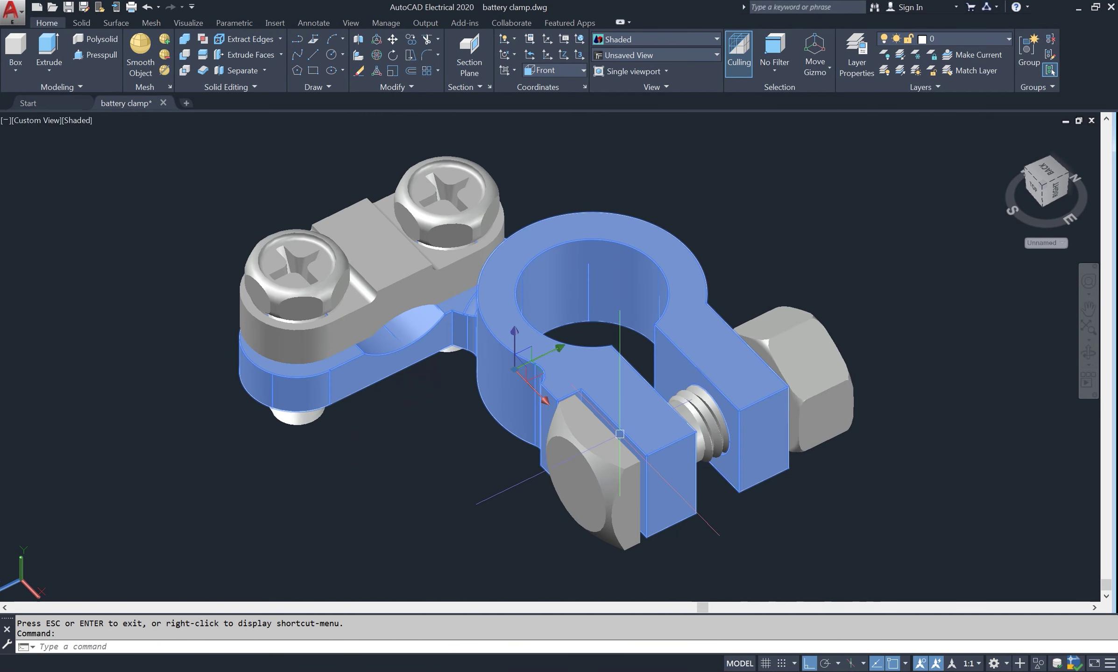
key("Escape")
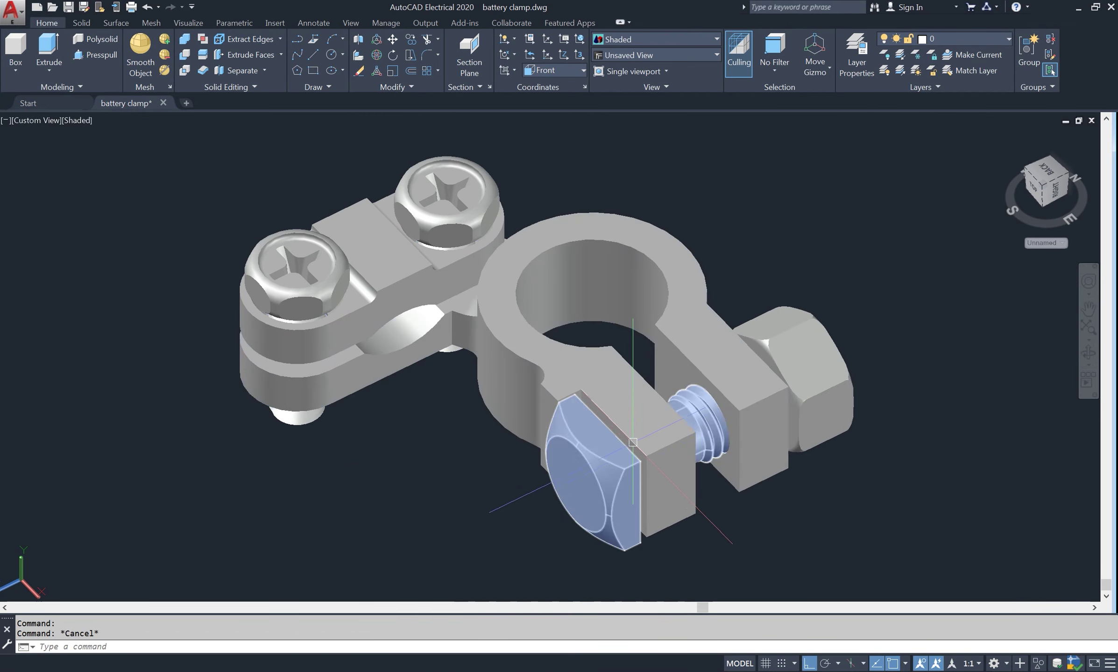
left_click(646, 467)
scroll(631, 438, "up", 5)
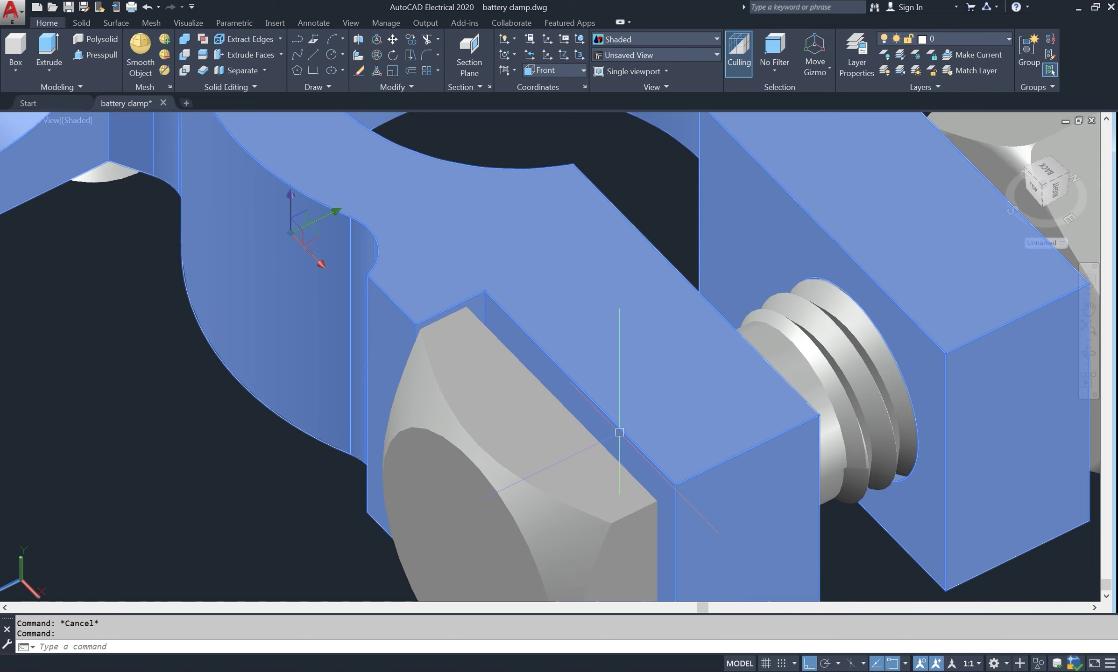
scroll(619, 432, "down", 2)
scroll(602, 397, "down", 2)
scroll(596, 376, "down", 2)
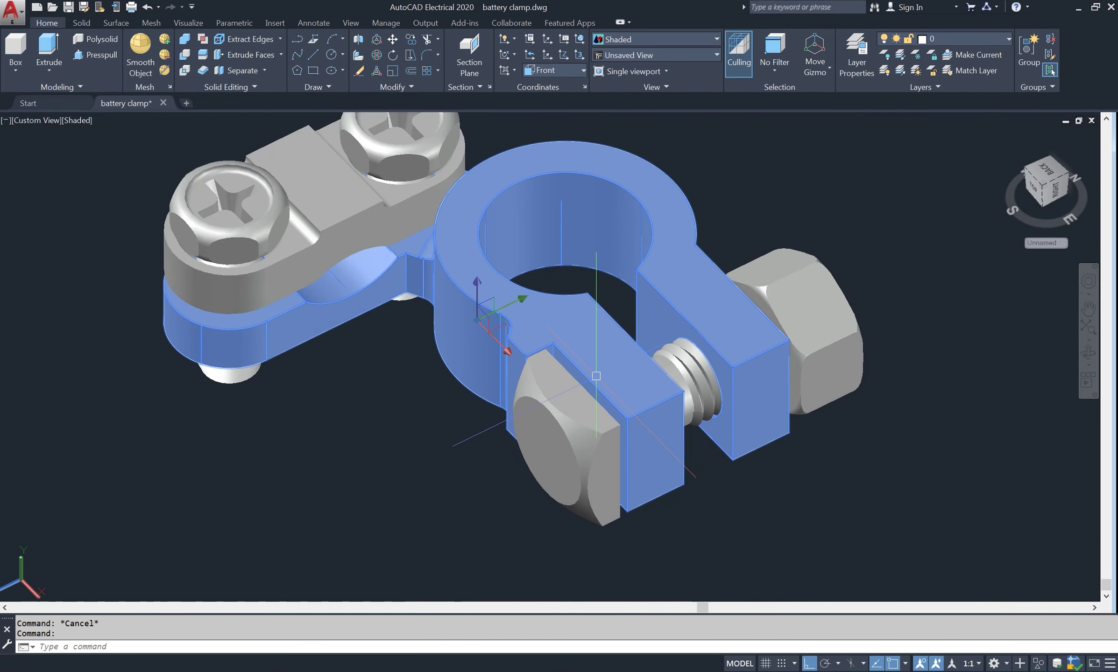
scroll(596, 376, "down", 2)
key("Escape")
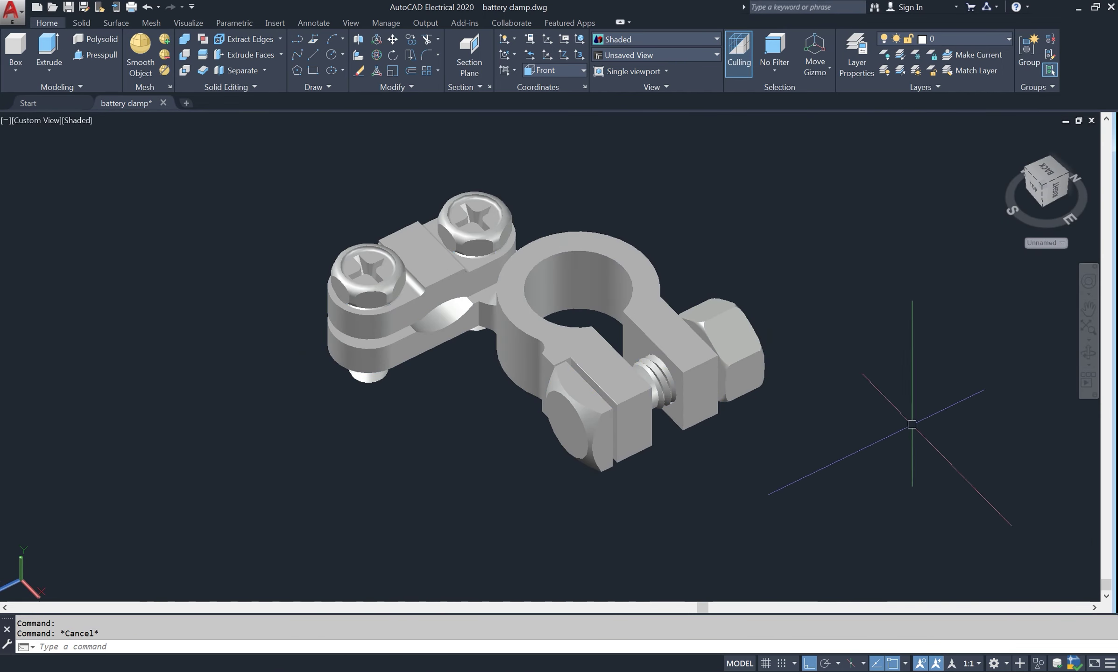
In 2D Wireframe view, erase the stray line beside the slot
left_click(86, 124)
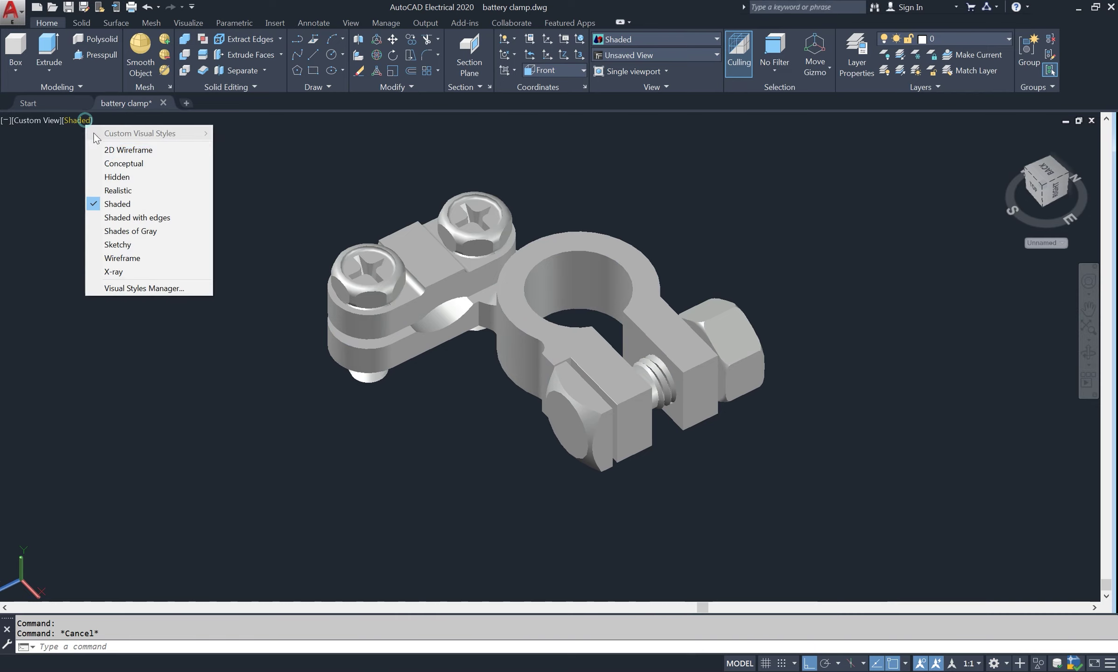
left_click(126, 149)
scroll(579, 357, "up", 5)
left_click(572, 364)
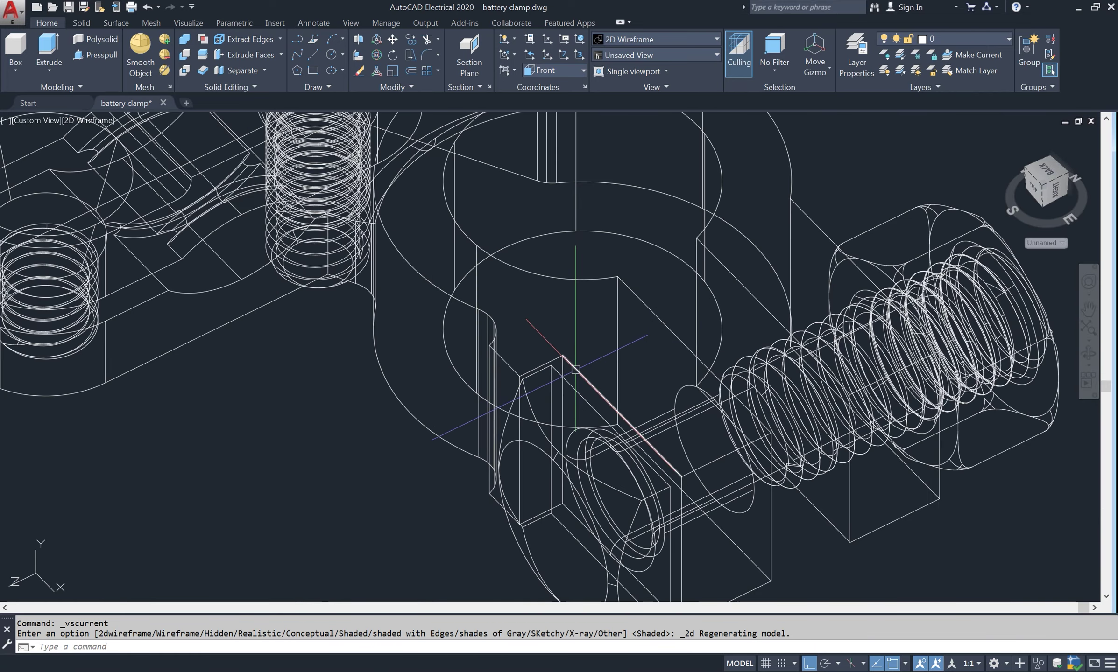
type("e")
key("Return")
scroll(599, 353, "down", 2)
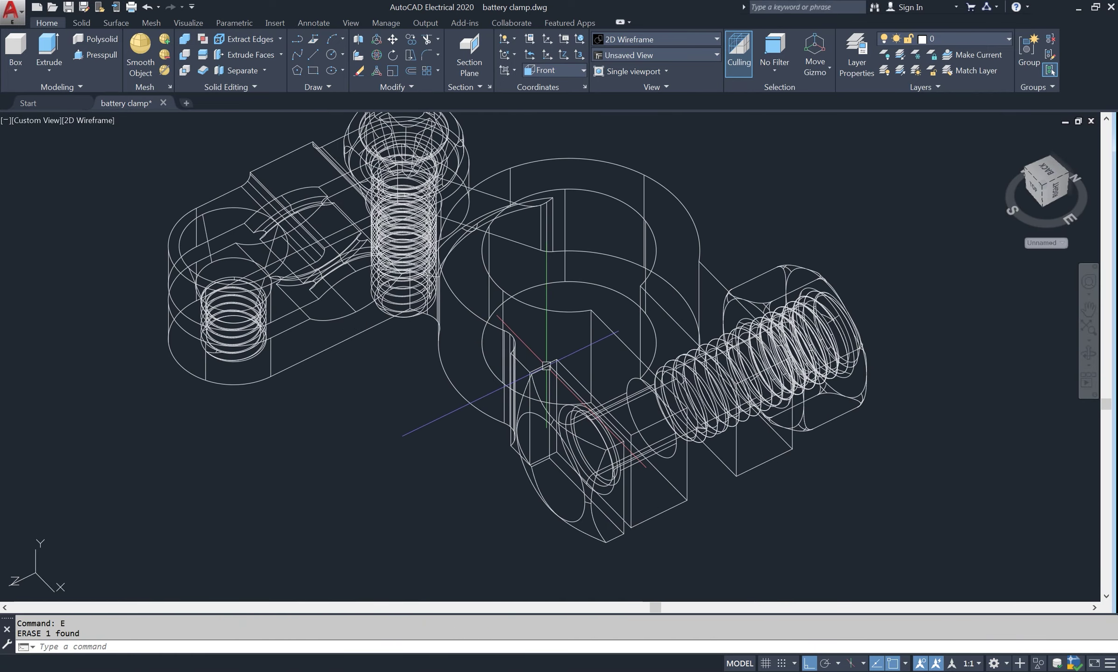
Return the clamp to the Shaded visual style
left_click(100, 122)
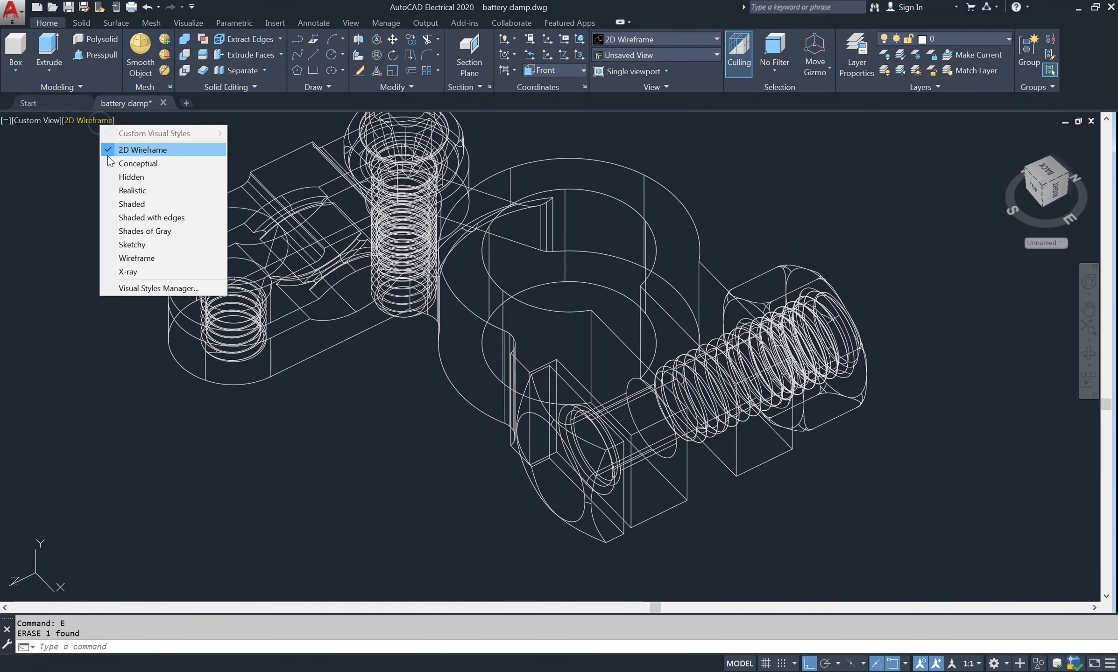
left_click(129, 202)
scroll(371, 351, "down", 2)
scroll(763, 399, "down", 2)
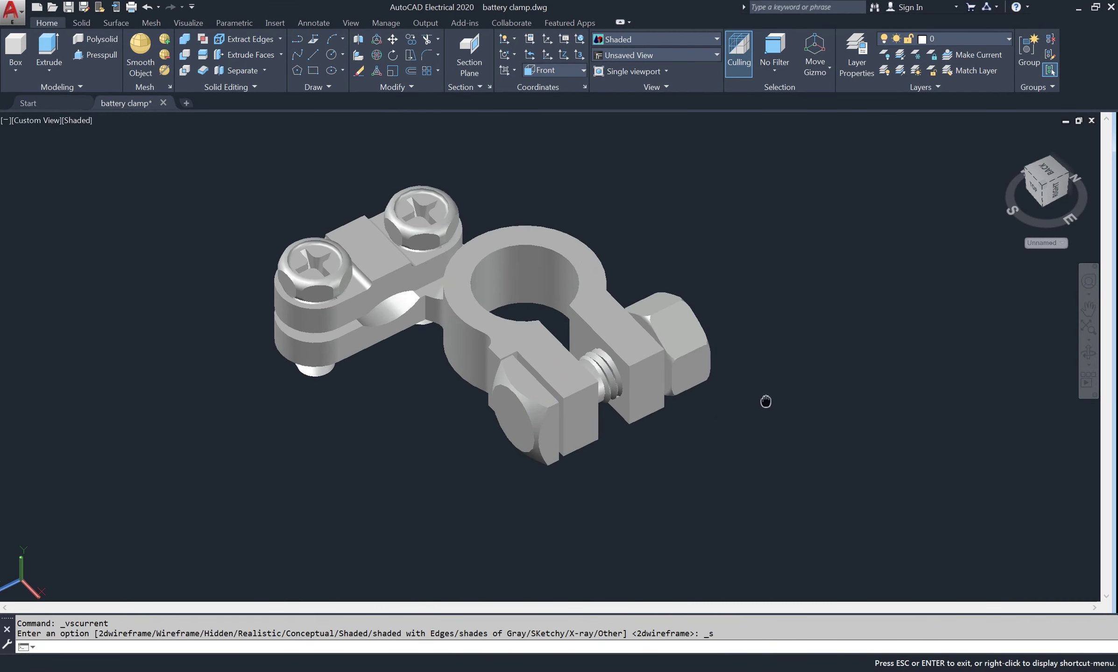
Orbit the clamp to an angled top view and show the Visualize ribbon tab
left_click(1087, 351)
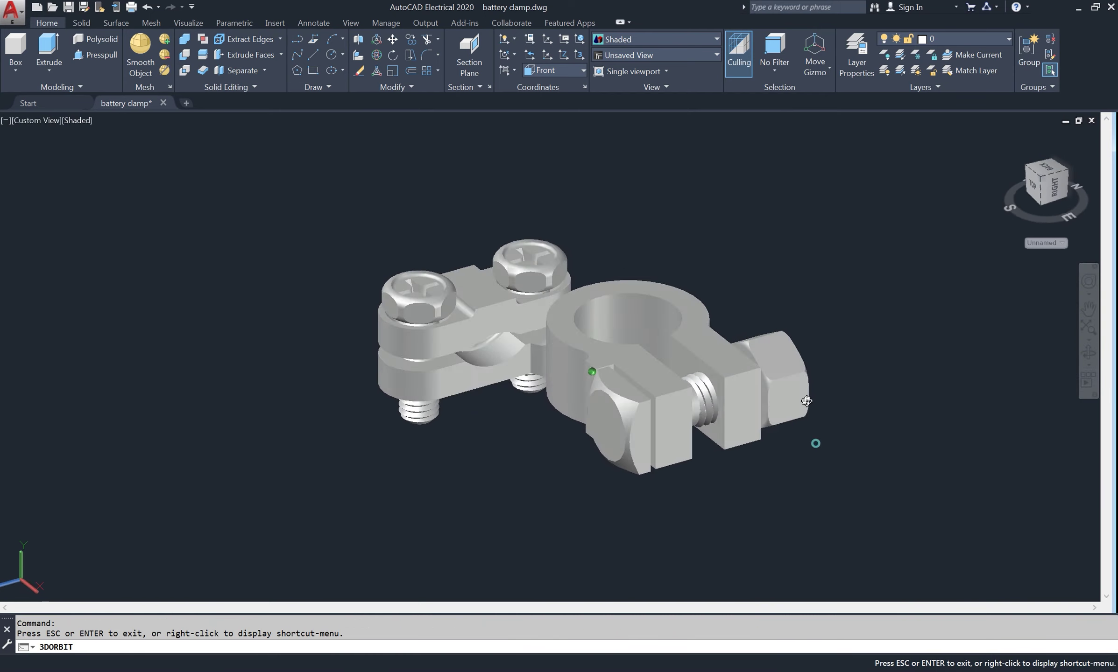
mouse_move(813, 442)
left_mouse_down()
mouse_move(885, 392)
mouse_move(928, 407)
mouse_move(589, 420)
mouse_move(751, 419)
mouse_move(607, 444)
mouse_move(771, 439)
mouse_move(856, 429)
mouse_move(575, 434)
mouse_move(673, 462)
mouse_move(607, 420)
mouse_move(668, 465)
mouse_move(665, 493)
mouse_move(665, 419)
mouse_move(646, 448)
mouse_move(640, 423)
mouse_move(684, 459)
left_mouse_up()
scroll(639, 423, "up", 2)
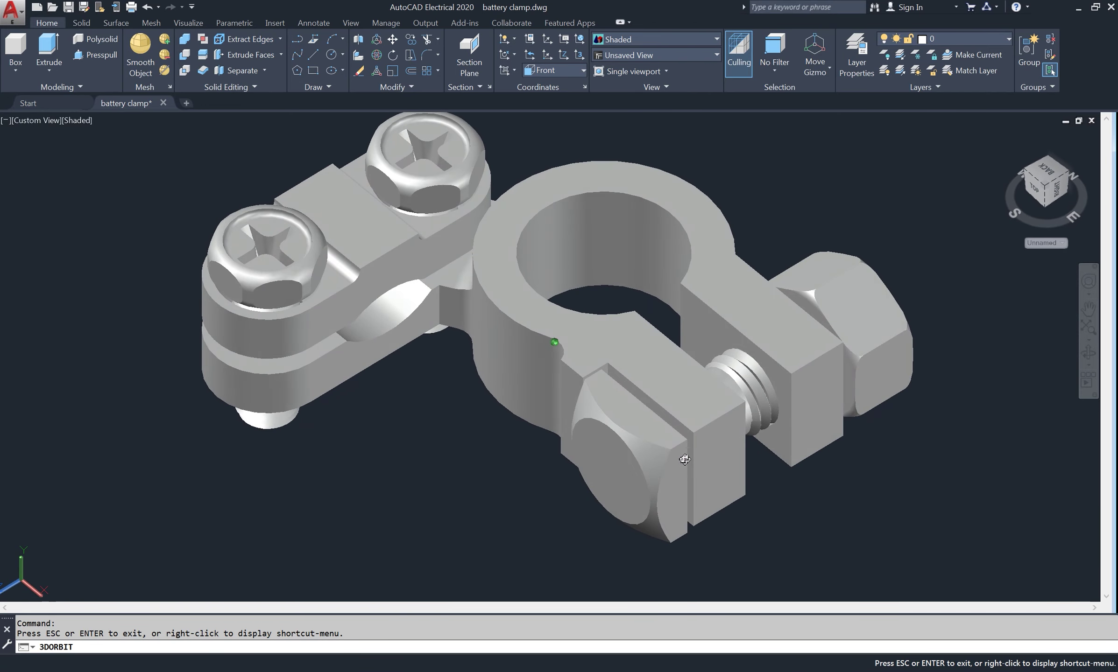
mouse_move(688, 413)
left_mouse_down()
mouse_move(700, 462)
mouse_move(661, 461)
left_mouse_up()
right_click(764, 203)
left_click(780, 210)
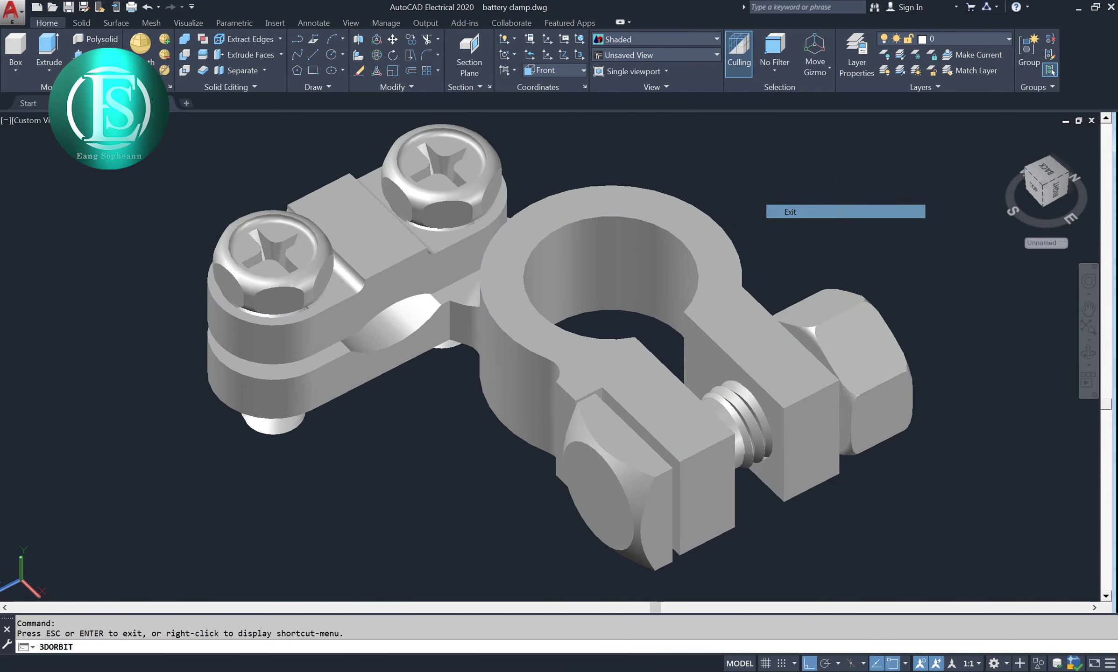
left_click(188, 21)
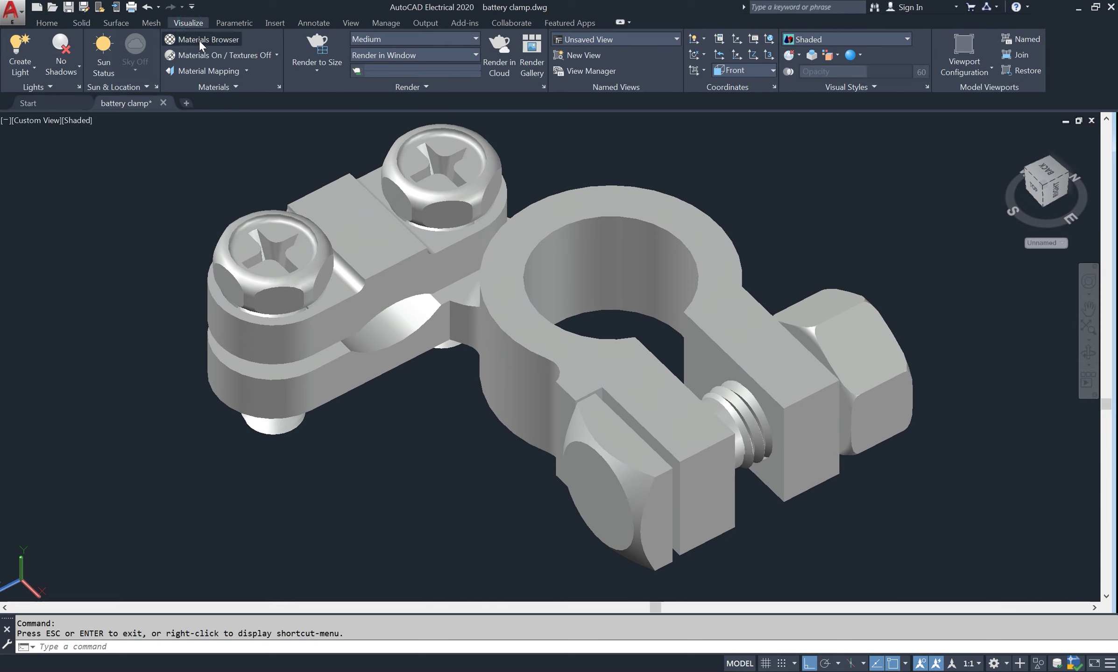
Open the Materials Browser and dock it on the right, taller and wider
left_click(206, 37)
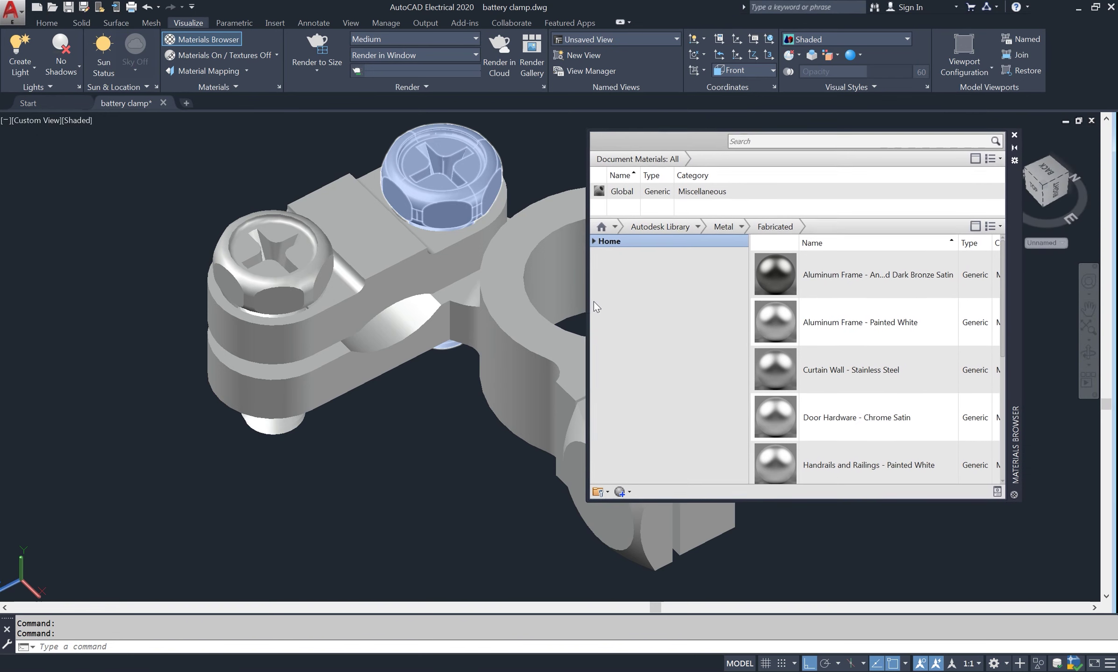
left_click_drag(9, 348, 594, 301)
key("Escape")
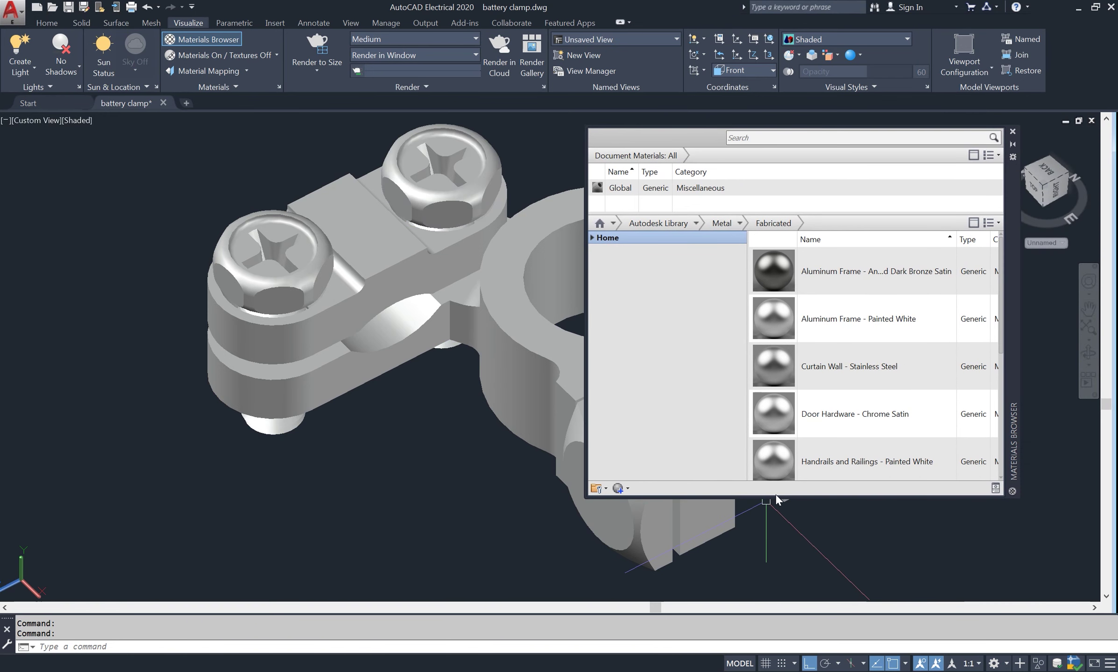
left_click_drag(795, 500, 796, 558)
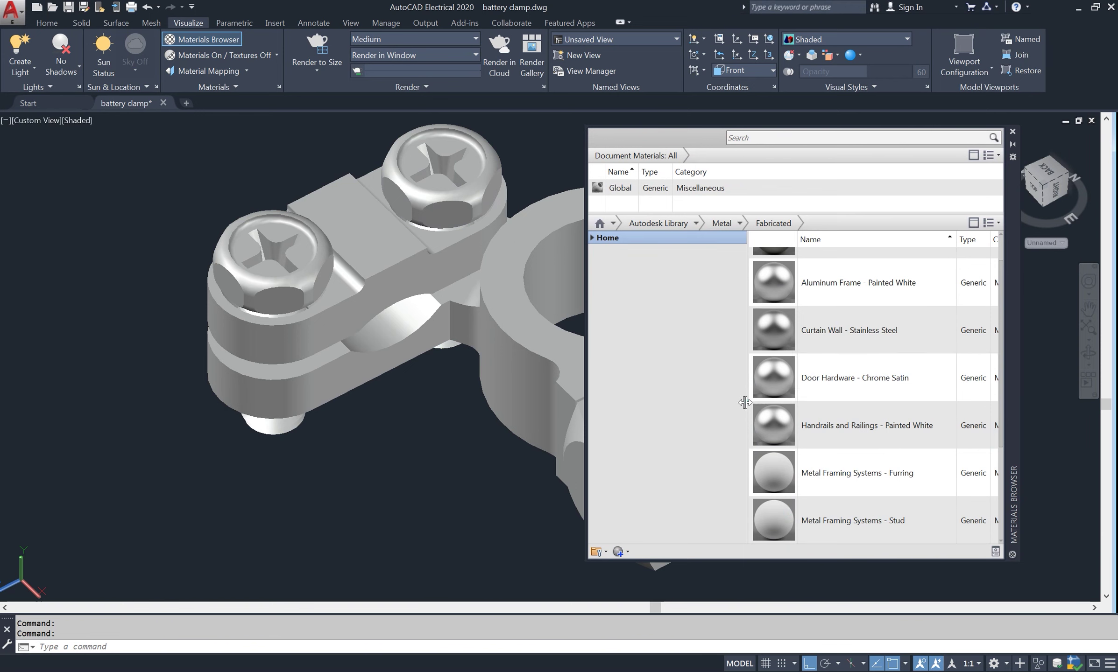
left_click_drag(745, 402, 694, 407)
Browse Home > Autodesk Library > Metal > Steel to list the steel materials
left_click(591, 237)
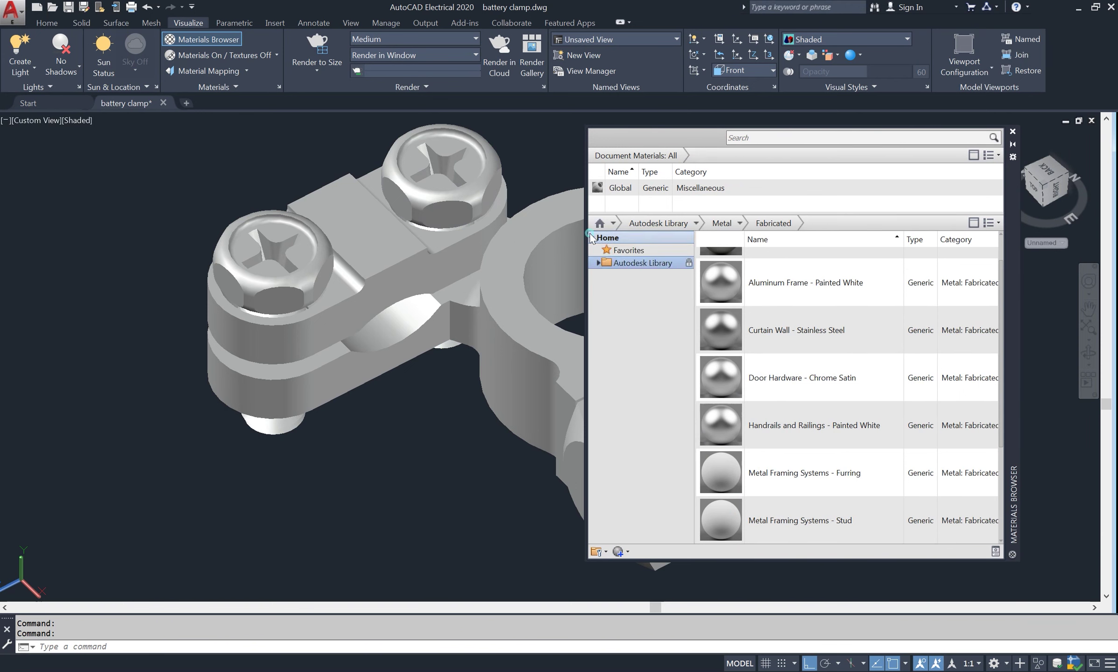
left_click(599, 263)
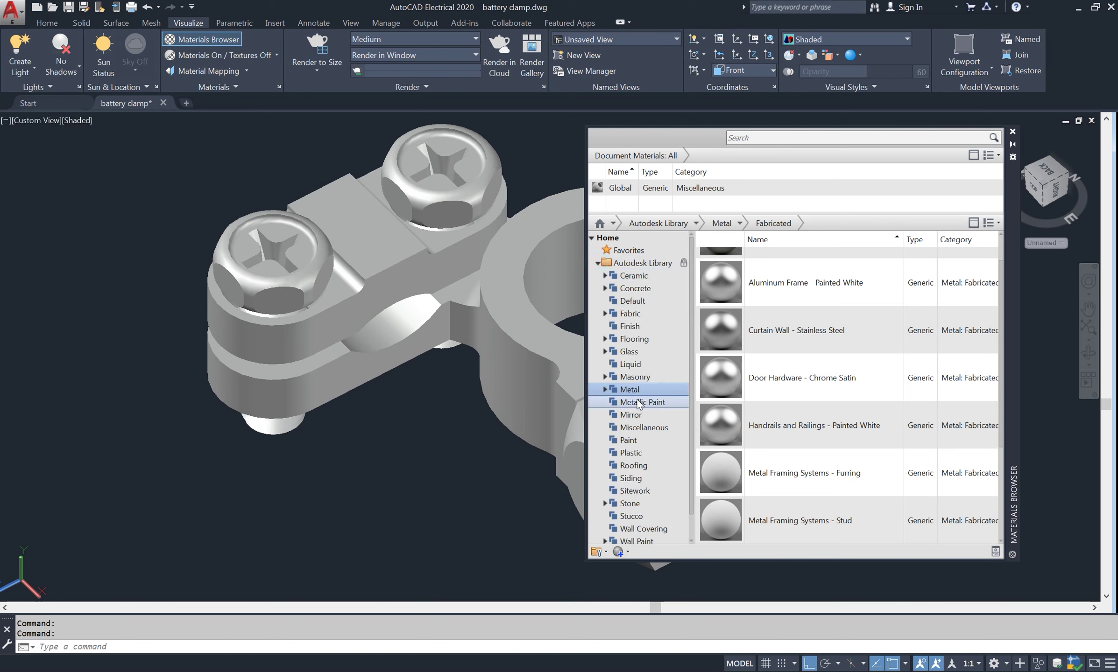
left_click(605, 389)
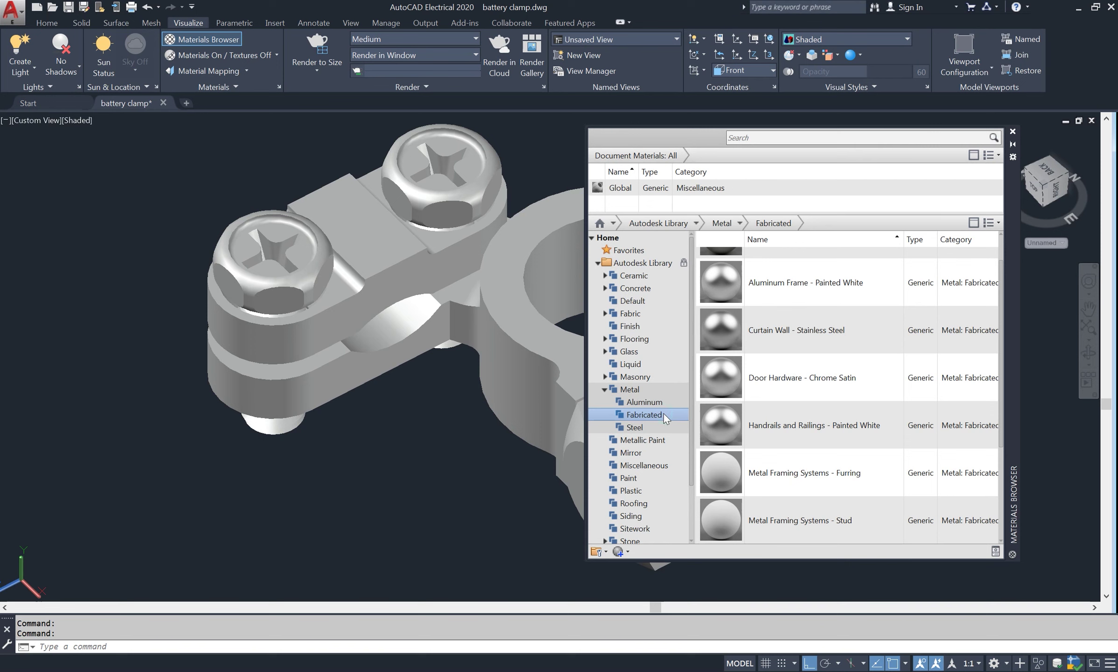
mouse_move(813, 339)
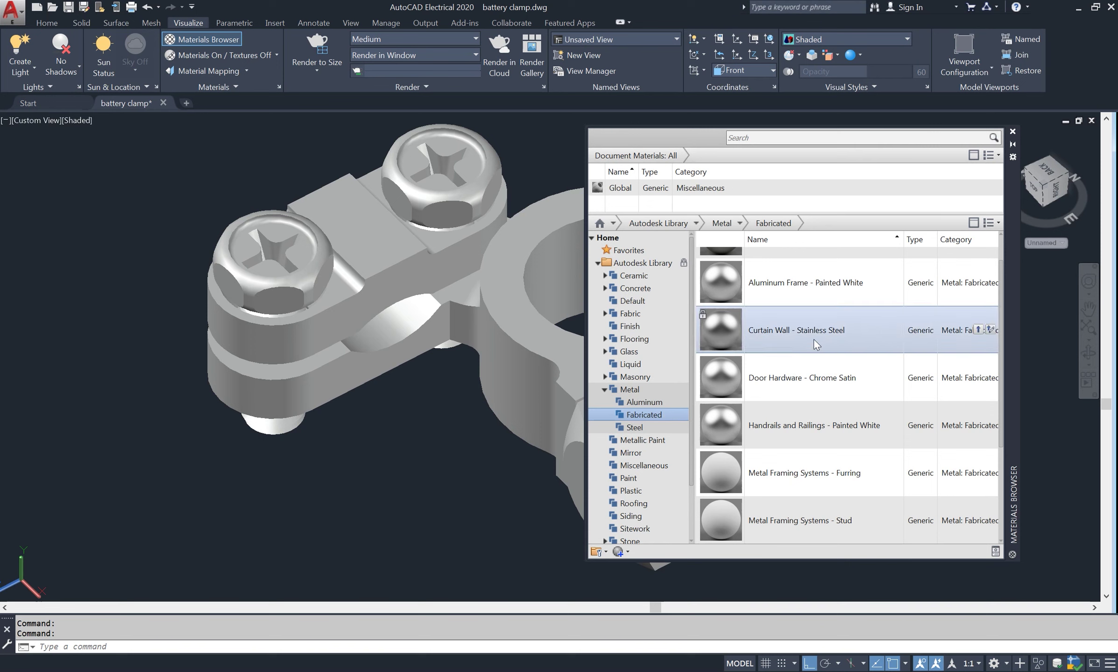
left_click(635, 427)
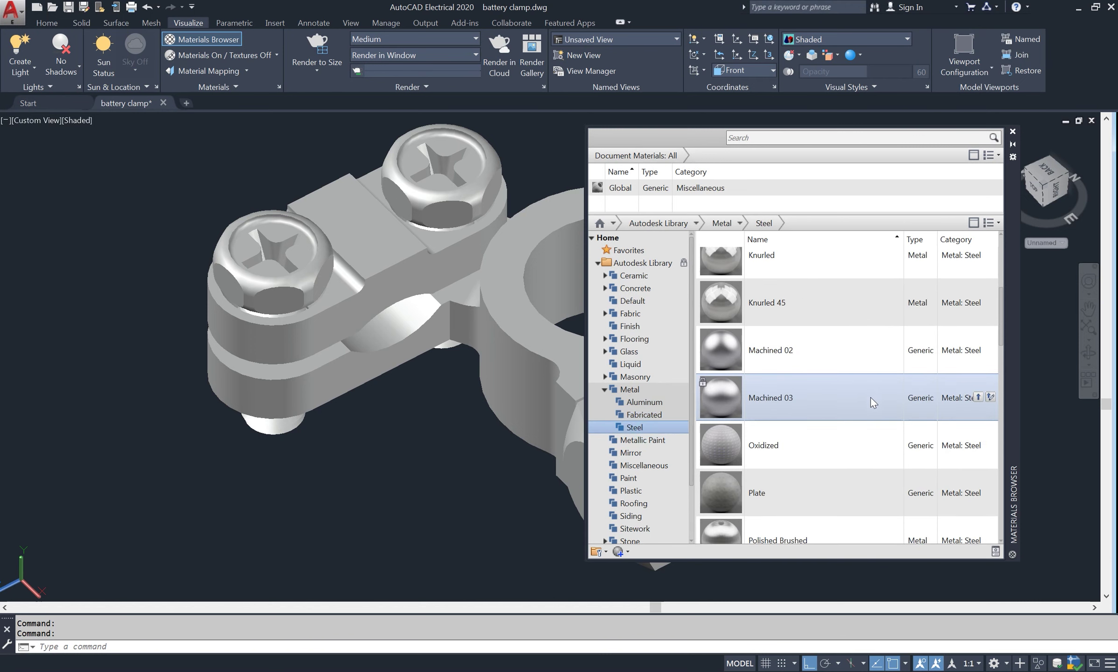
scroll(870, 397, "down", 5)
scroll(870, 399, "down", 3)
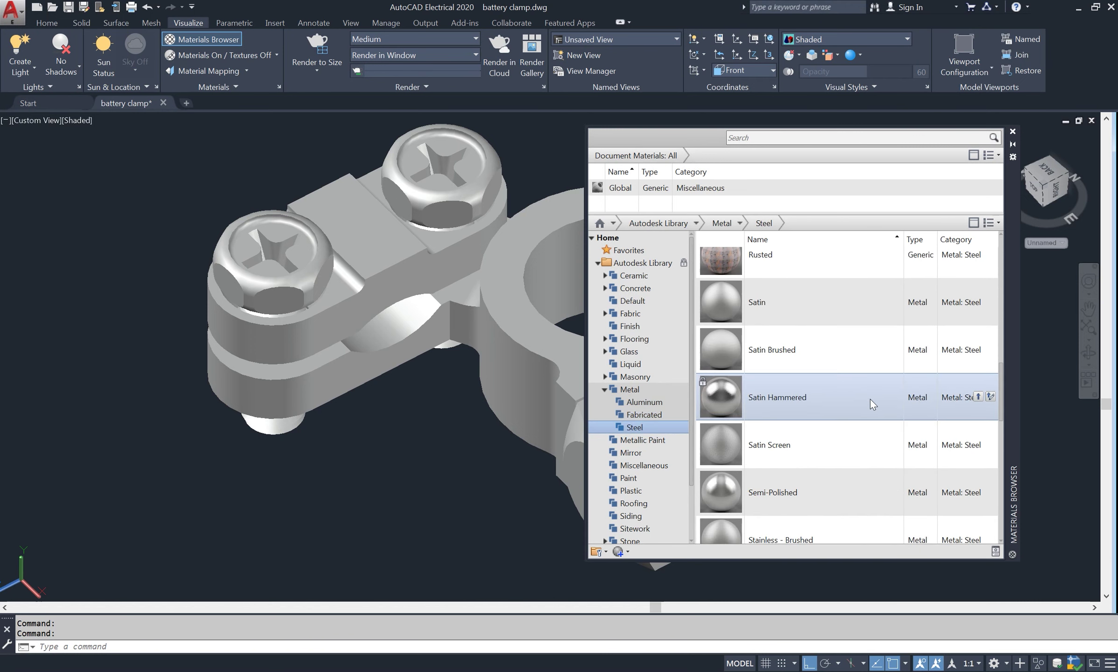
scroll(870, 399, "down", 2)
scroll(870, 399, "up", 5)
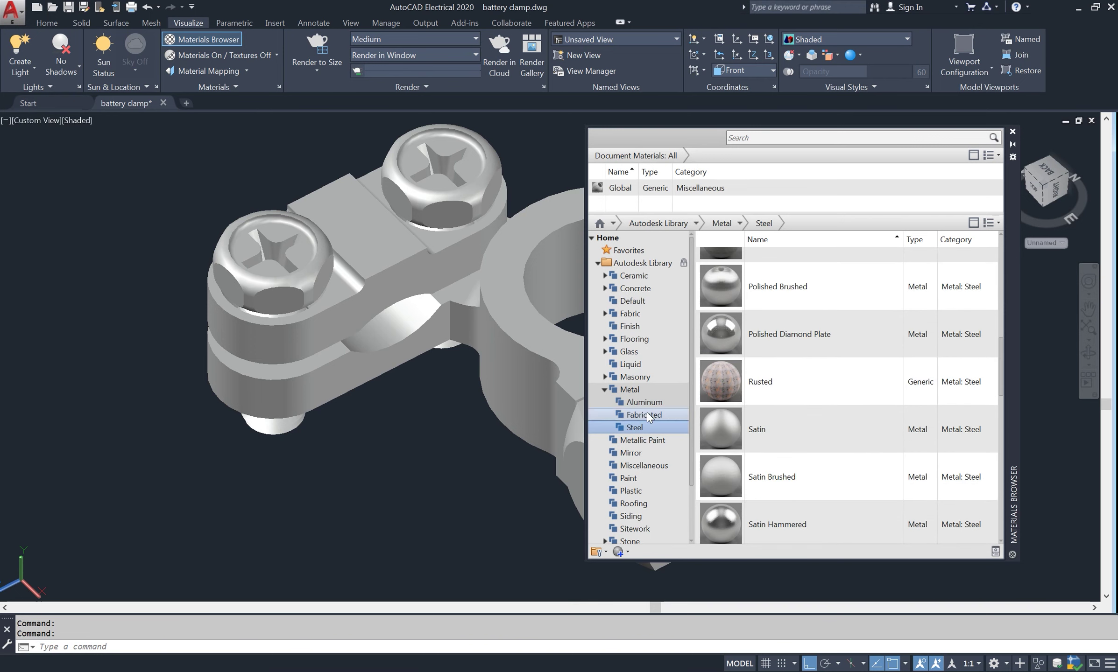
From Metal > Aluminum, add Anodized - Bronze to the Document Materials
left_click(626, 405)
mouse_move(839, 366)
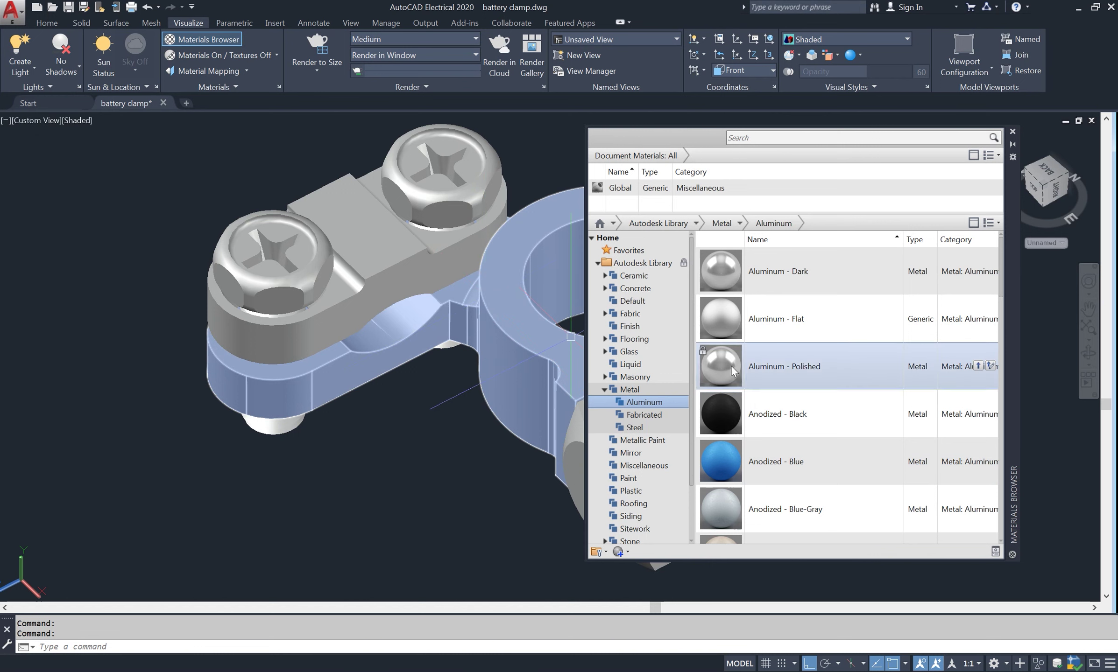
scroll(861, 419, "down", 3)
scroll(862, 419, "down", 2)
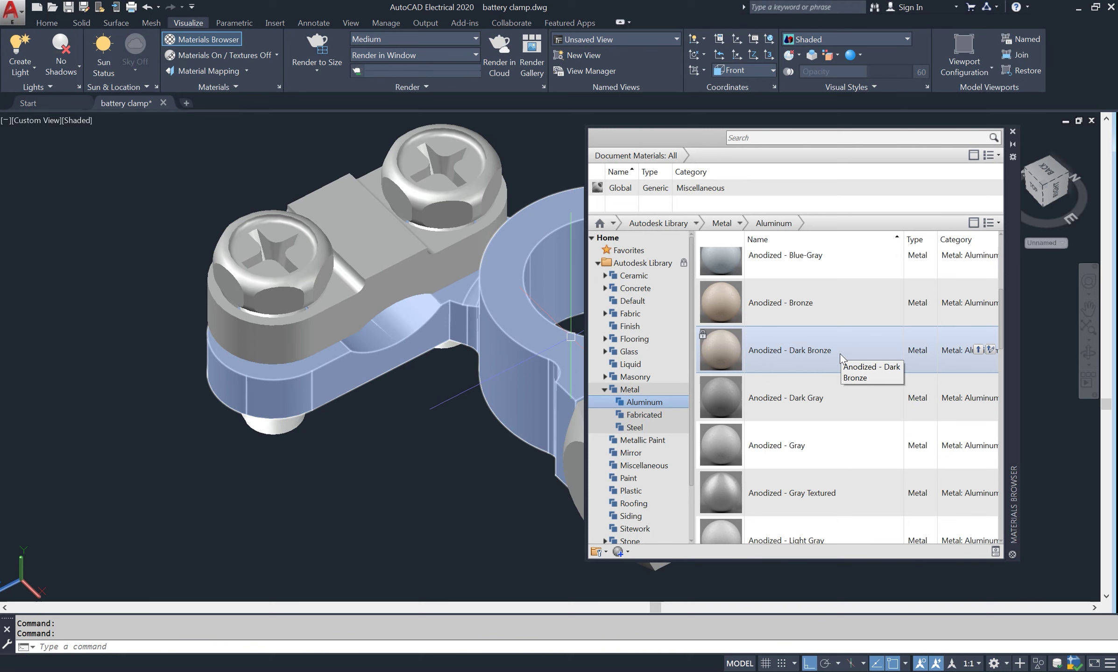
scroll(839, 353, "down", 3)
scroll(839, 353, "down", 5)
scroll(840, 360, "down", 3)
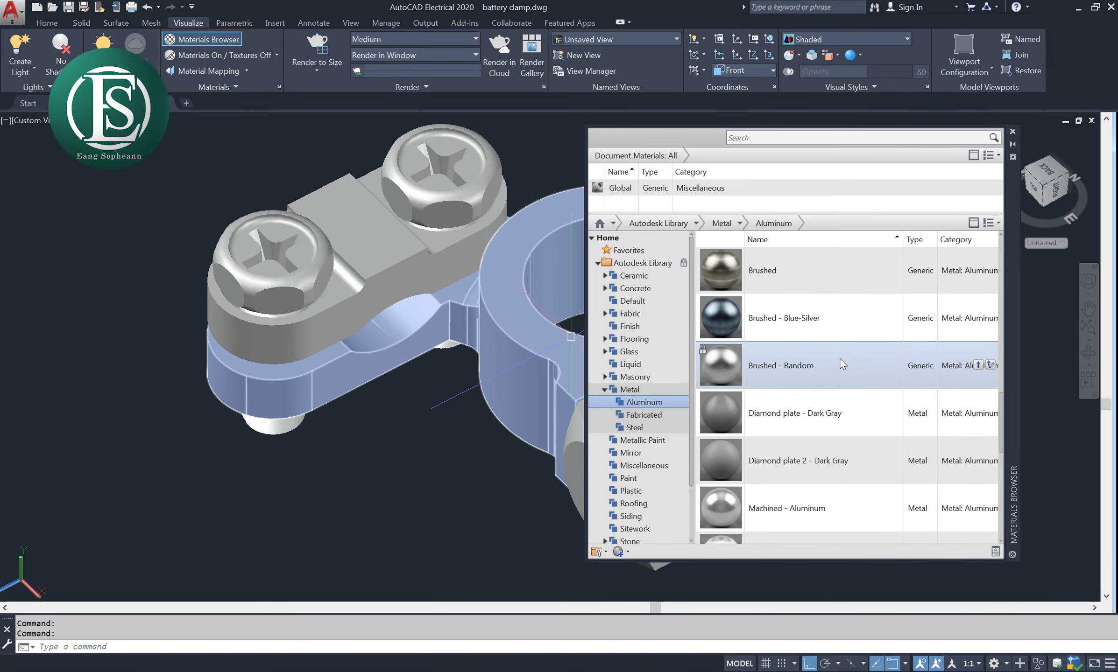
scroll(840, 364, "up", 3)
scroll(840, 365, "up", 3)
scroll(840, 368, "up", 3)
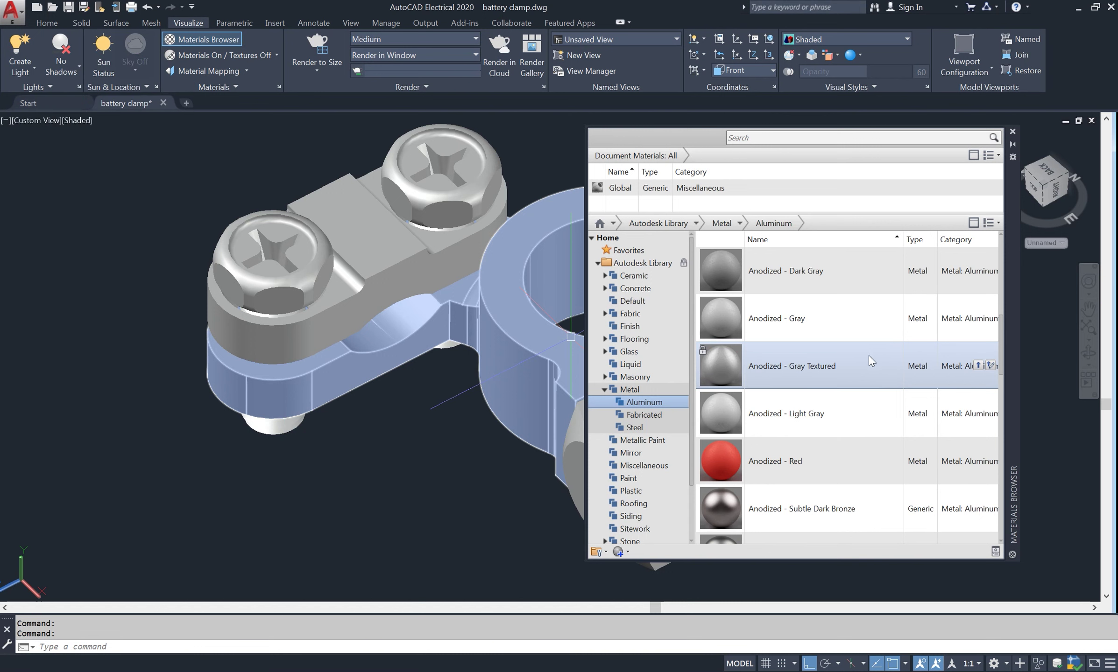
scroll(867, 359, "up", 3)
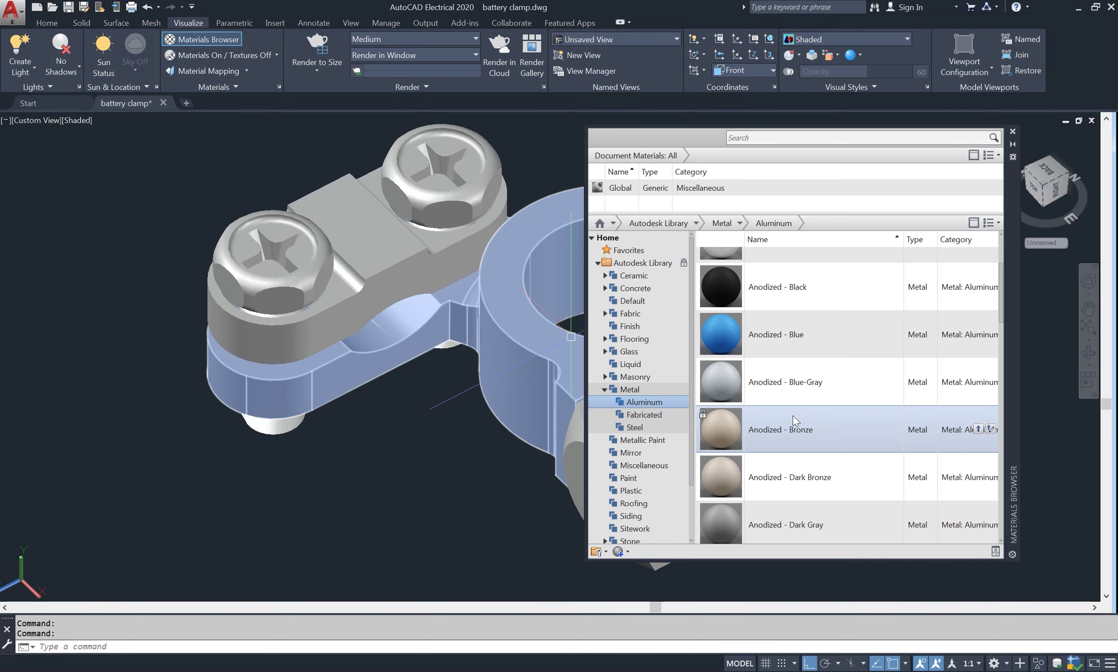
scroll(867, 284, "up", 1)
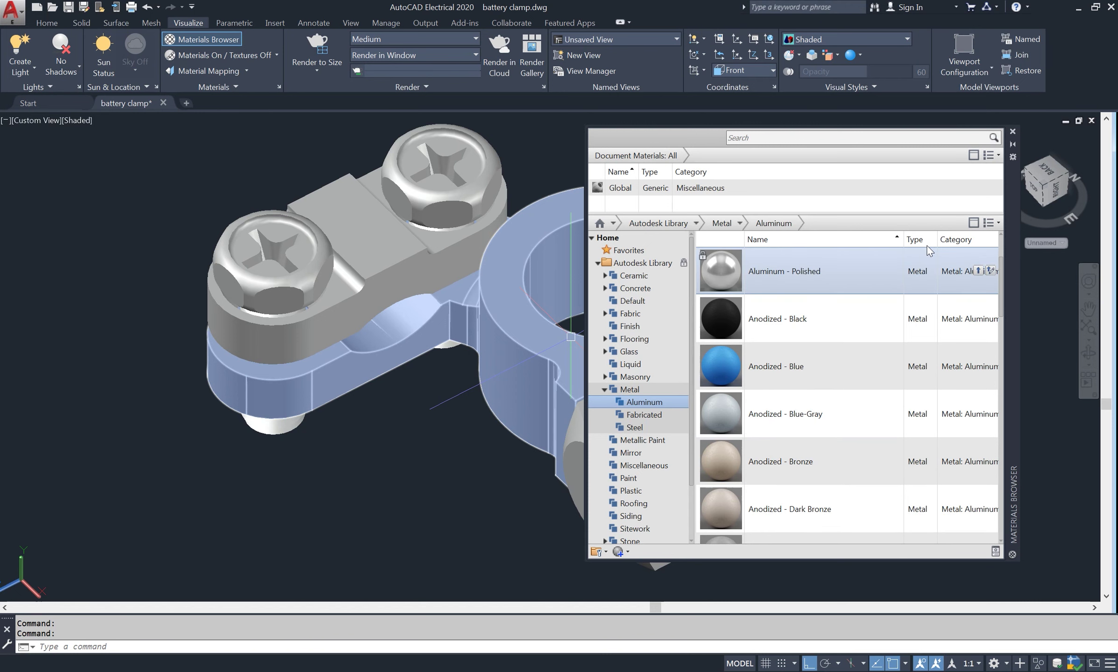
mouse_move(903, 239)
left_mouse_down()
mouse_move(819, 239)
mouse_move(865, 258)
left_mouse_up()
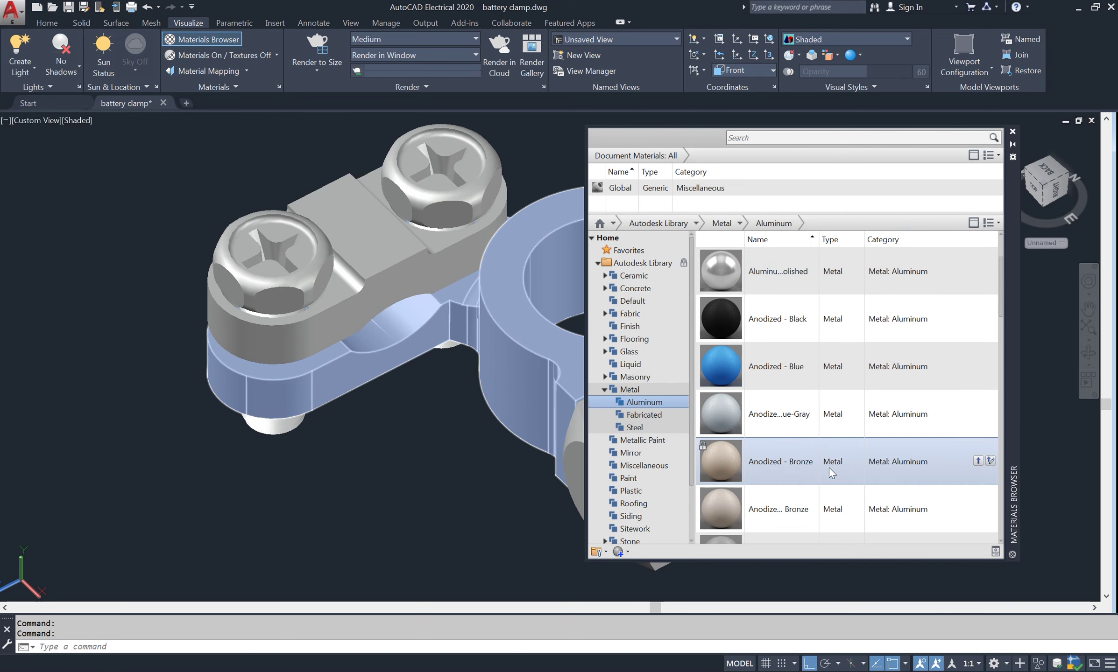
left_click(977, 461)
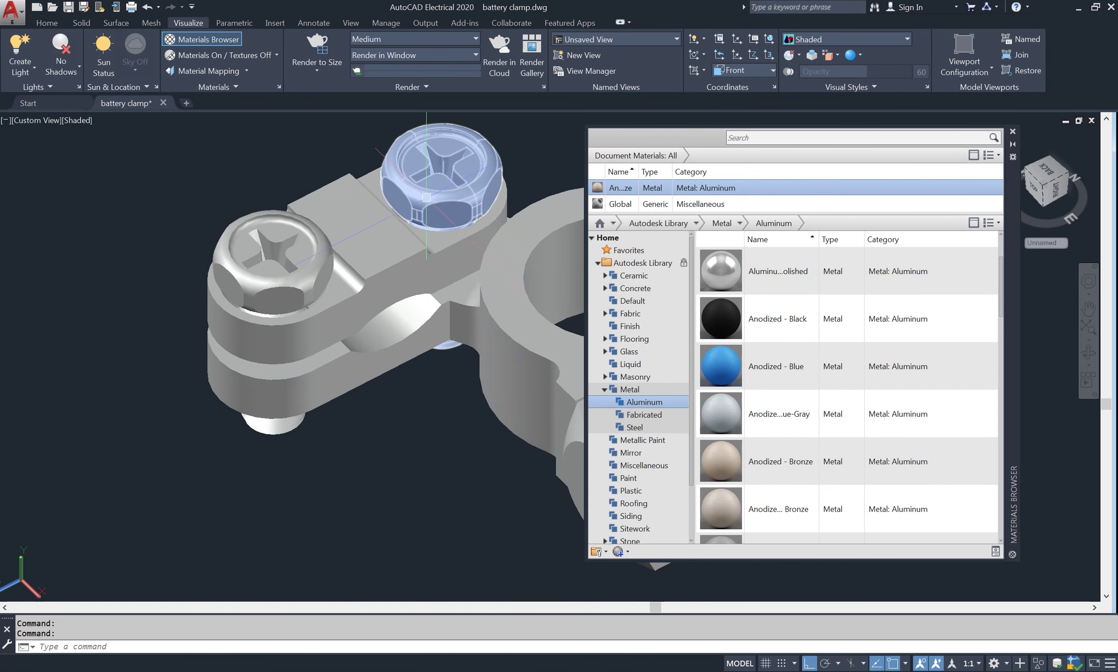
Add Steel Galvanized from the Fabricated metals to the Document Materials
left_click(635, 428)
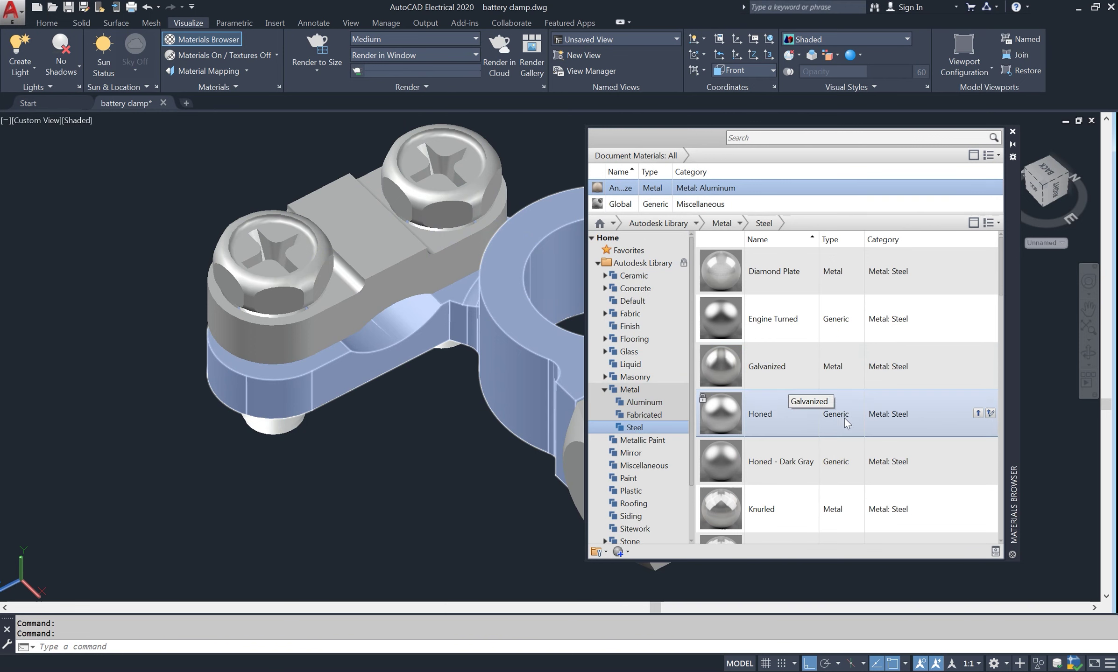
scroll(854, 414, "down", 3)
scroll(861, 414, "down", 3)
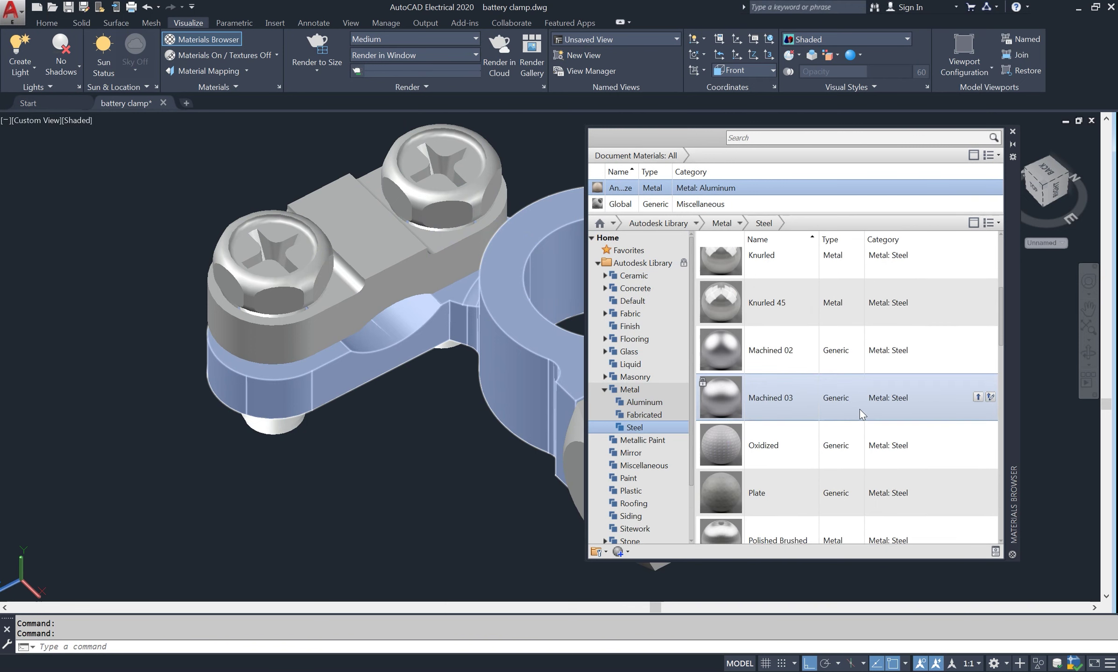
scroll(861, 414, "down", 5)
scroll(862, 414, "down", 3)
scroll(862, 414, "down", 3)
scroll(861, 414, "down", 3)
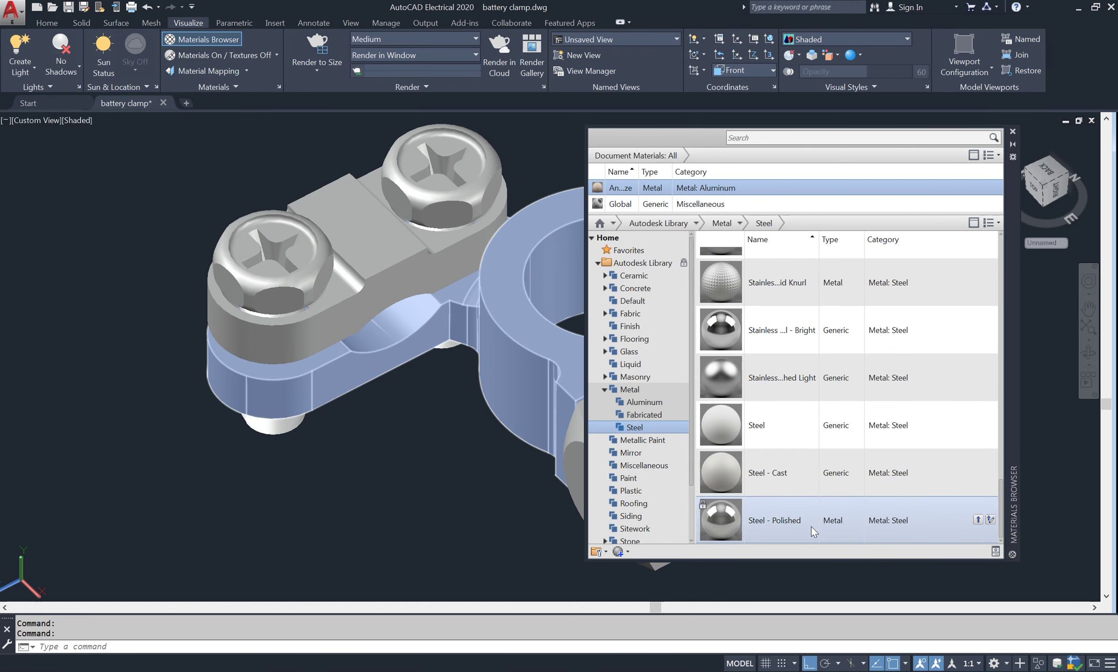
left_click(652, 415)
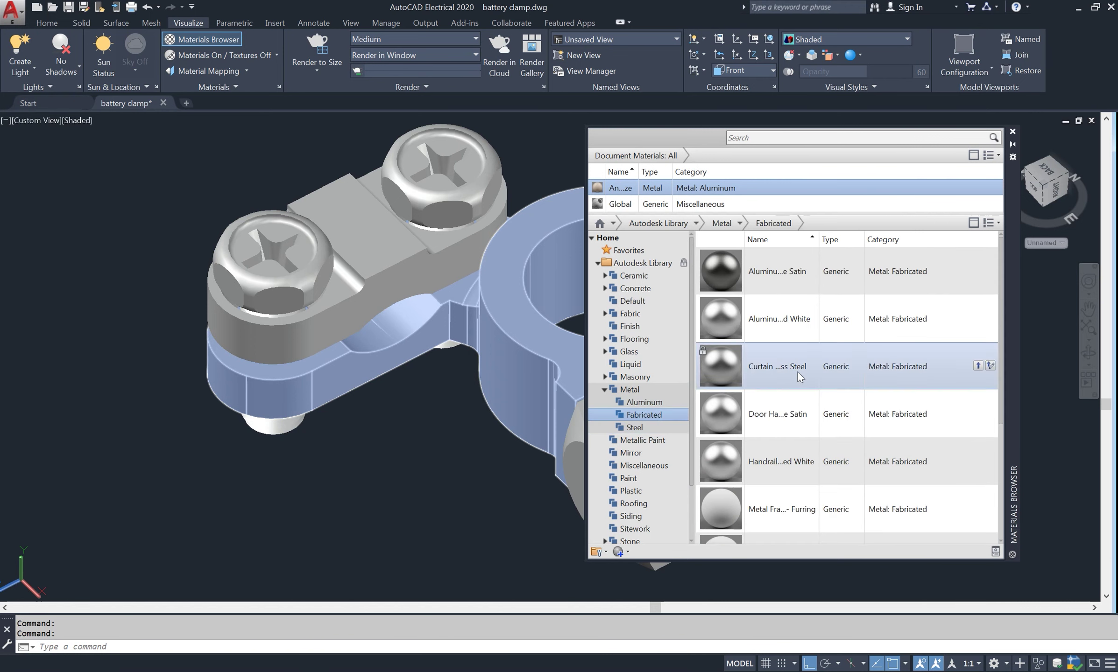
scroll(798, 372, "down", 3)
scroll(820, 396, "down", 1)
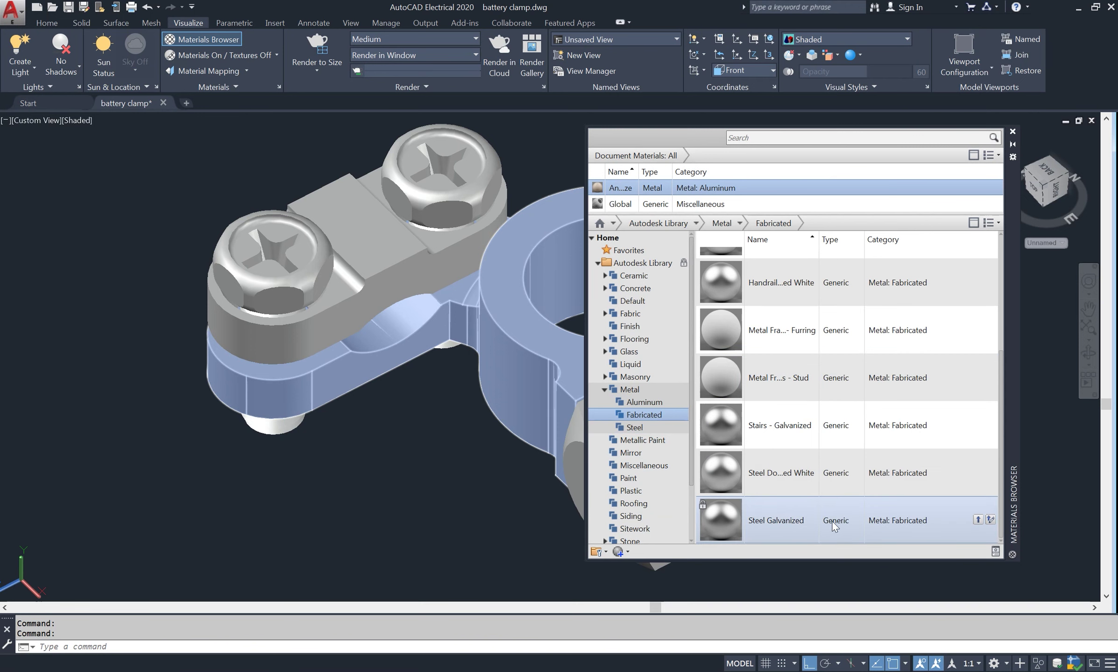
left_click(977, 520)
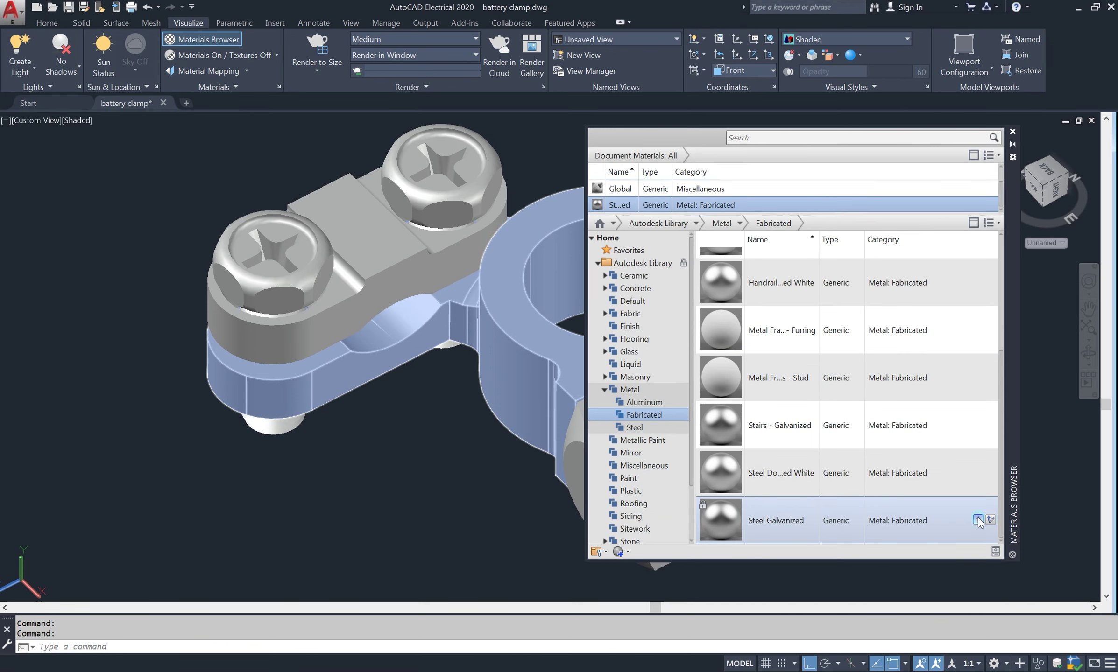
Open Anodized - Bronze from Document Materials in the Materials Editor
scroll(786, 280, "up", 1)
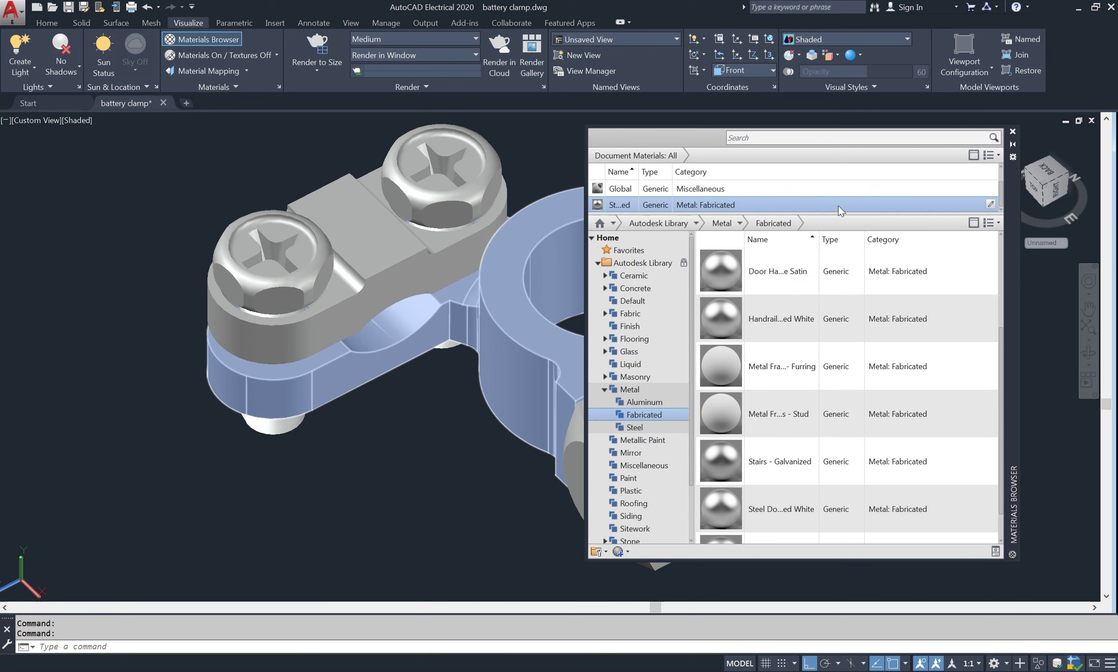
scroll(845, 206, "up", 1)
left_click(843, 190)
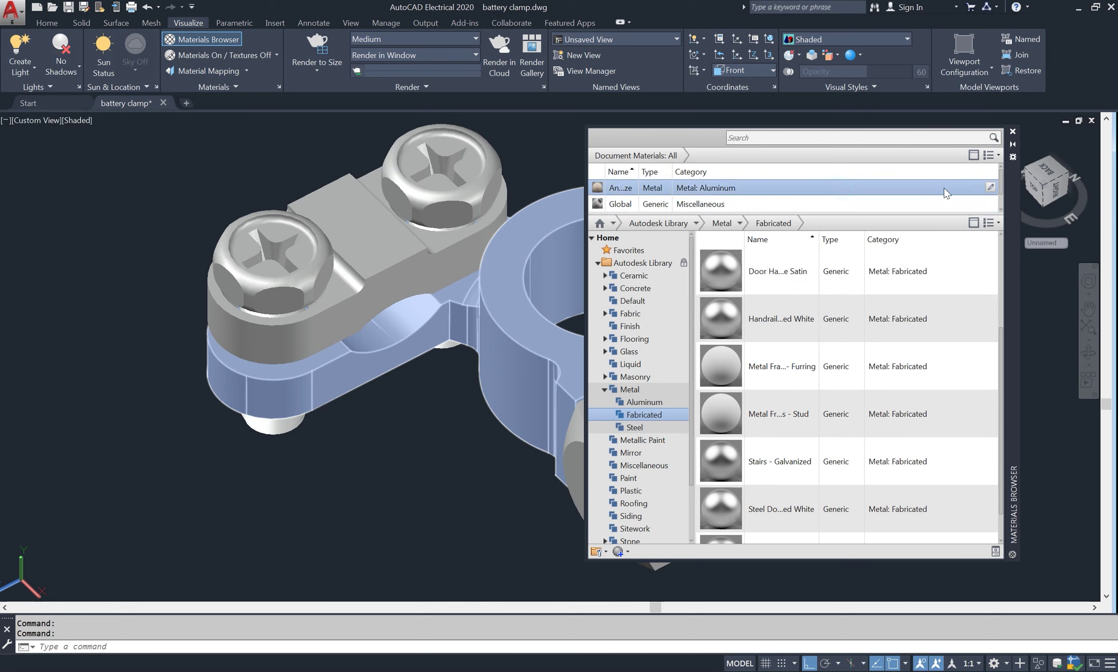
left_click(989, 187)
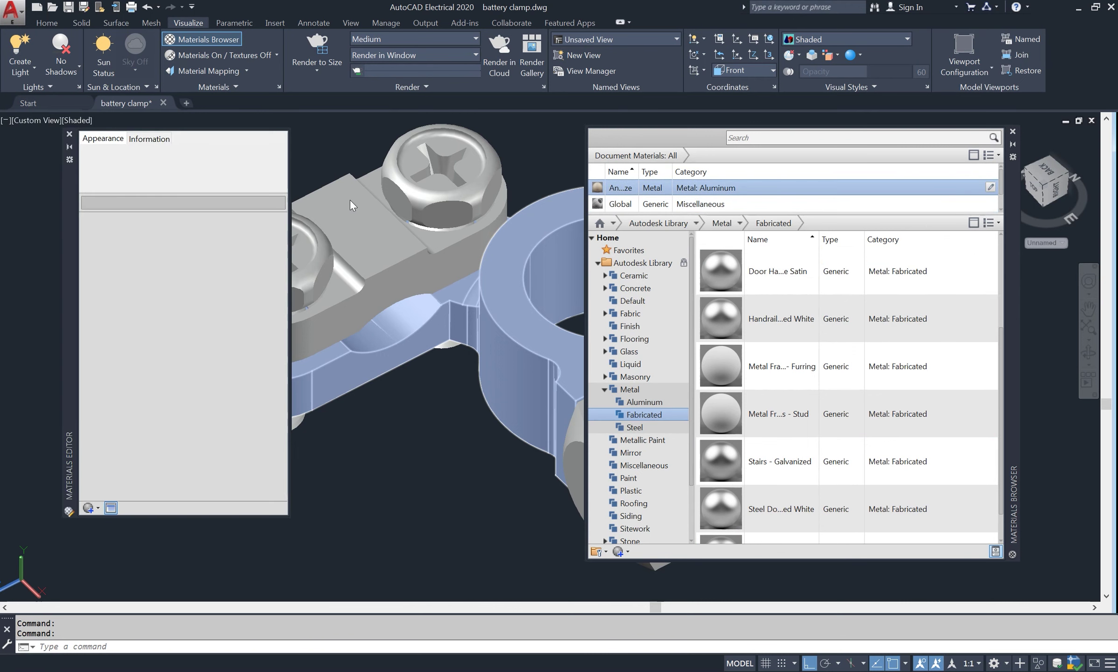
Adjust the Anodized - Bronze colour's luminance to RGB 176 142 115 and close the Materials Editor
left_click(252, 252)
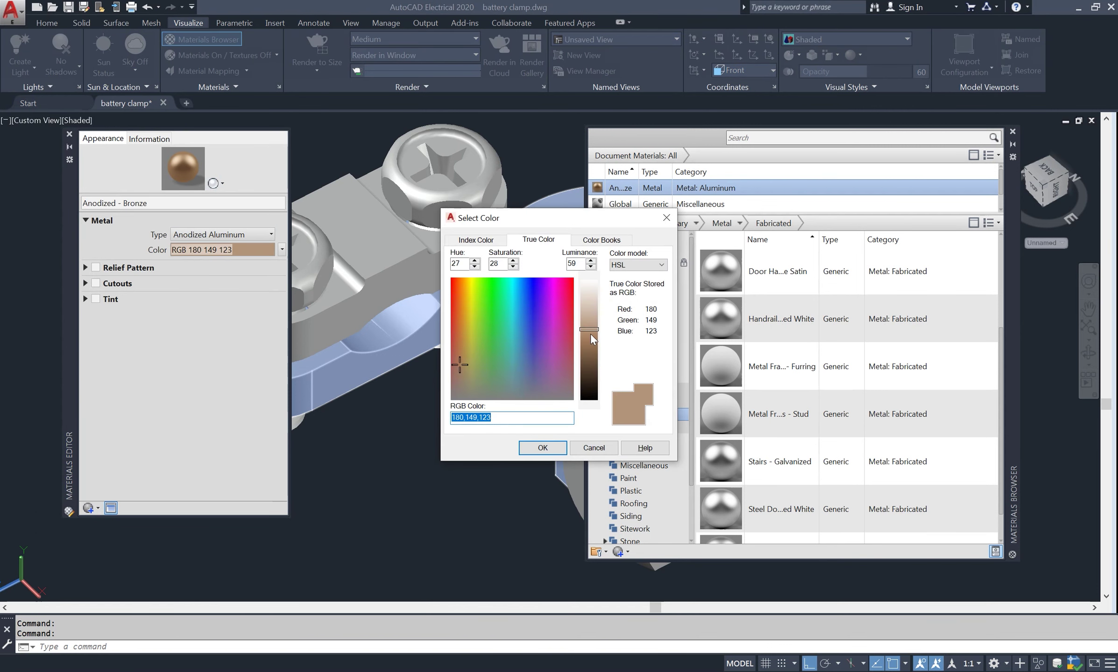
left_click_drag(590, 333, 589, 328)
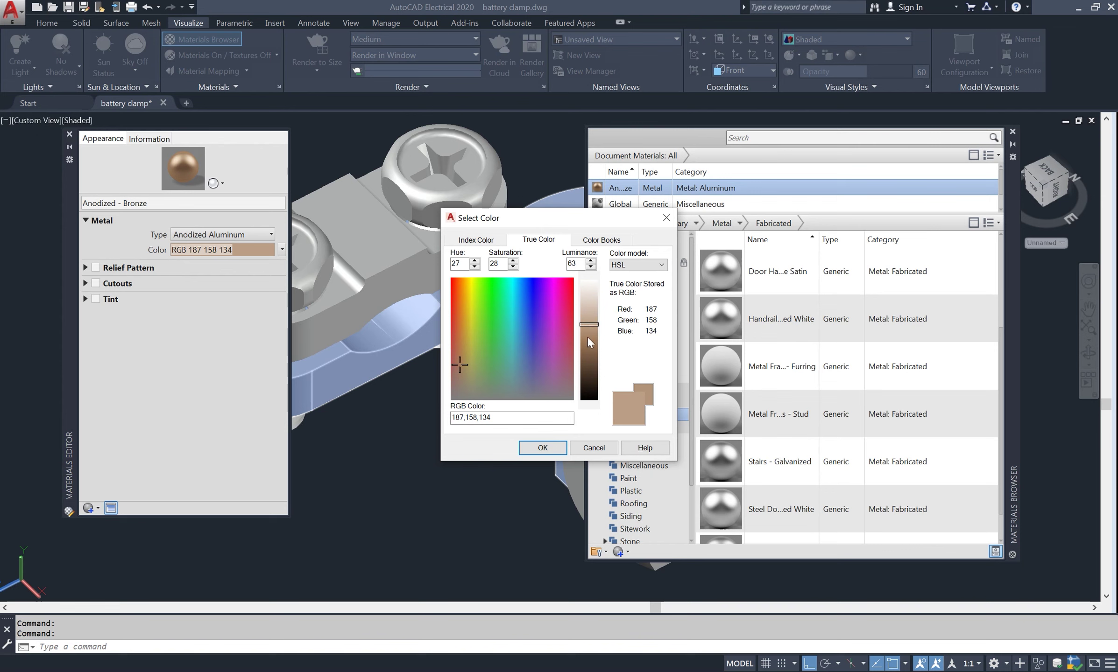
left_click_drag(592, 327, 593, 333)
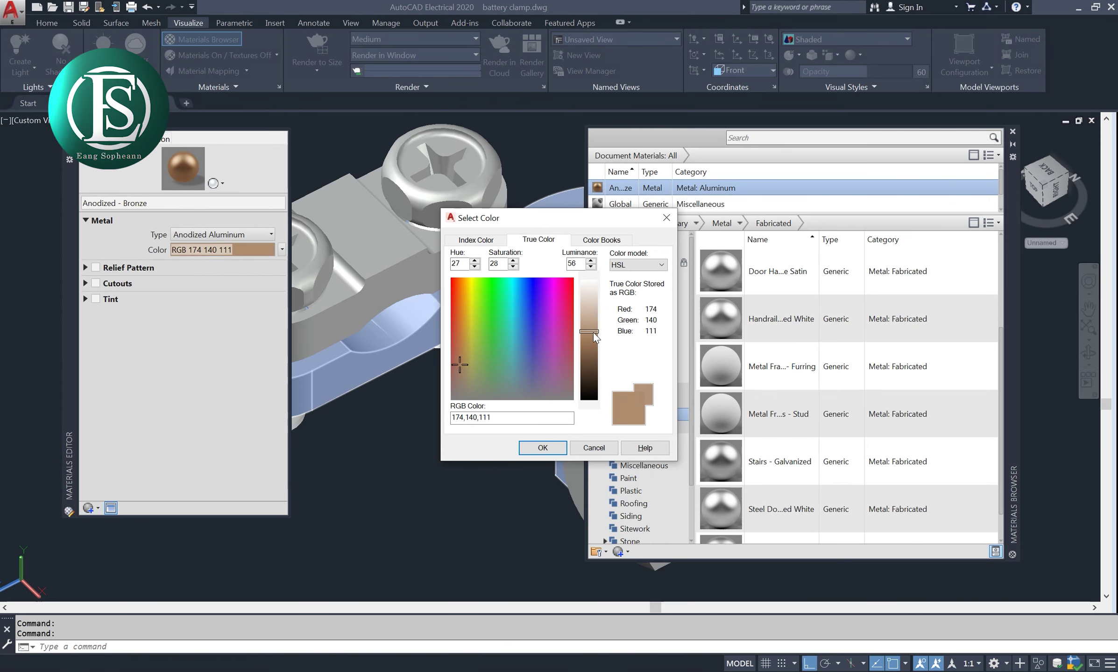
left_click(543, 447)
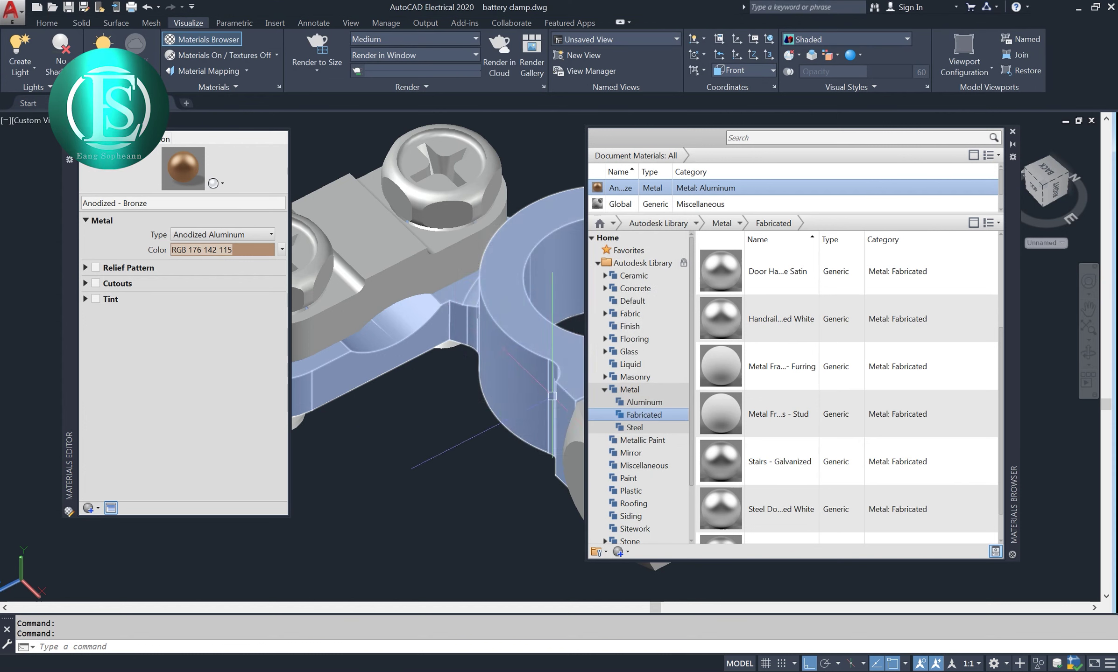
left_click(69, 134)
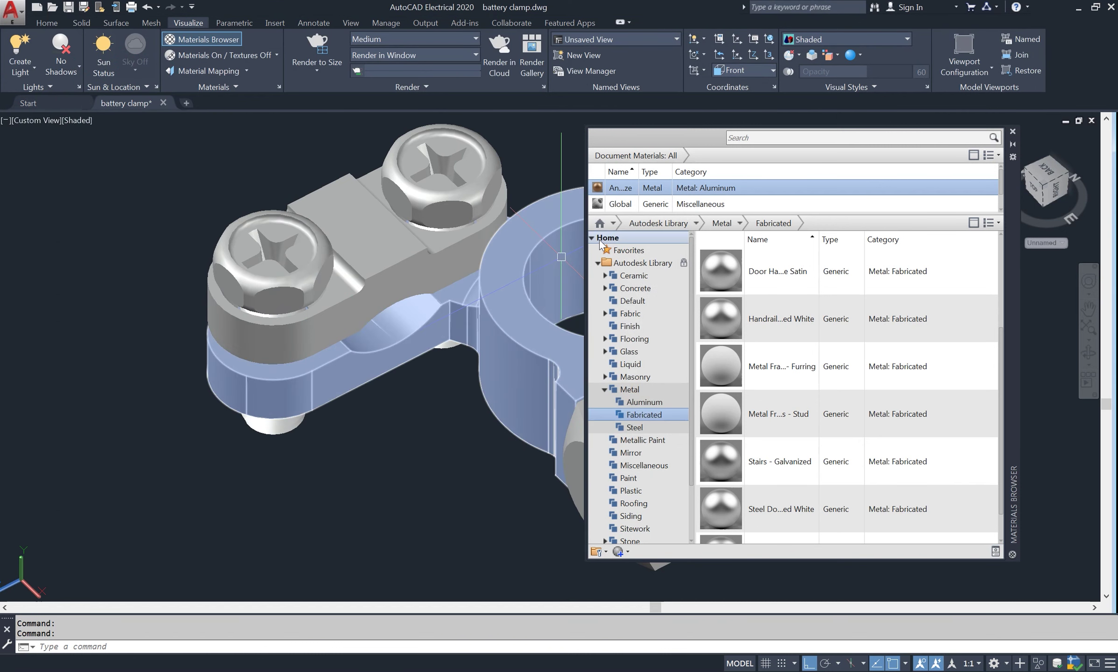
mouse_move(785, 188)
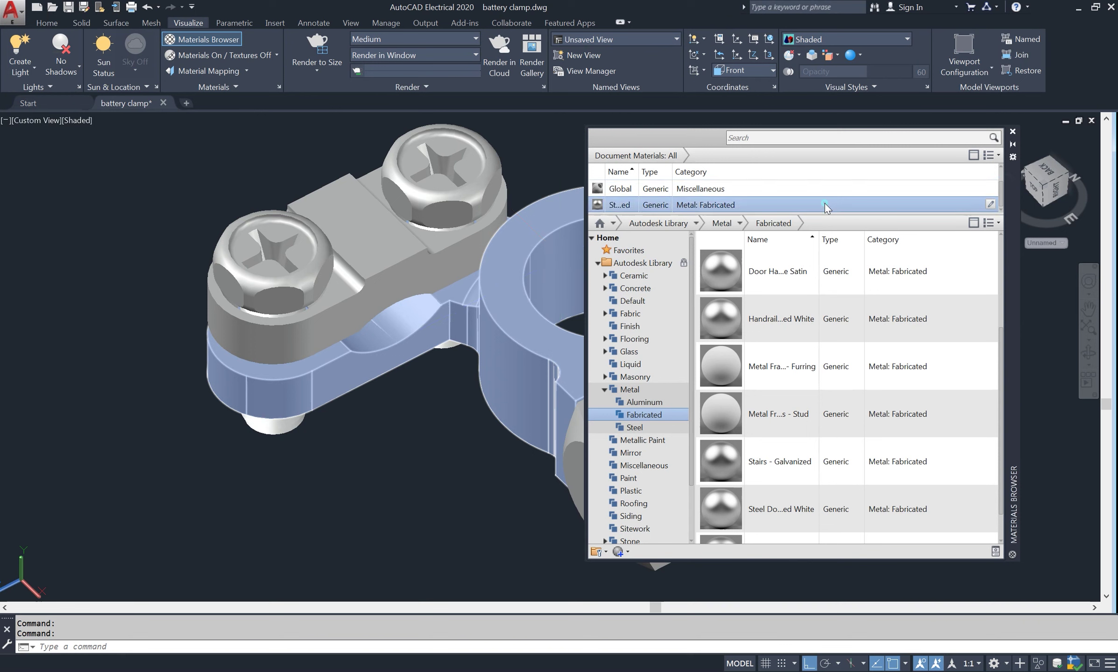
Swap Steel Galvanized's image texture for a gradient and remove its middle colour stop
left_click(989, 205)
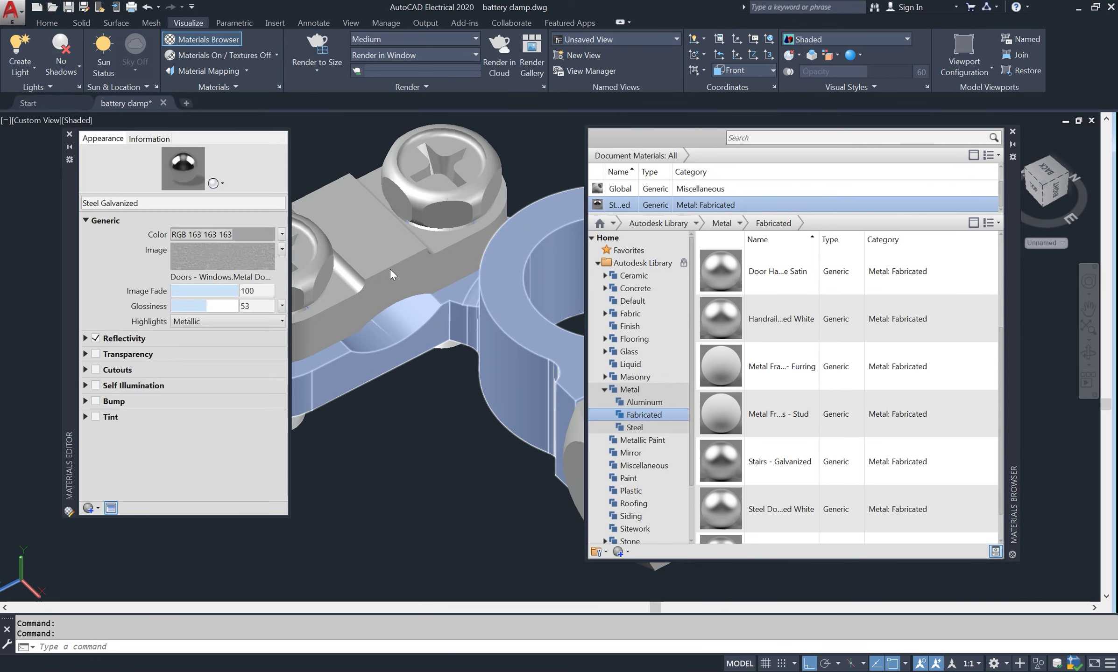
left_click(211, 256)
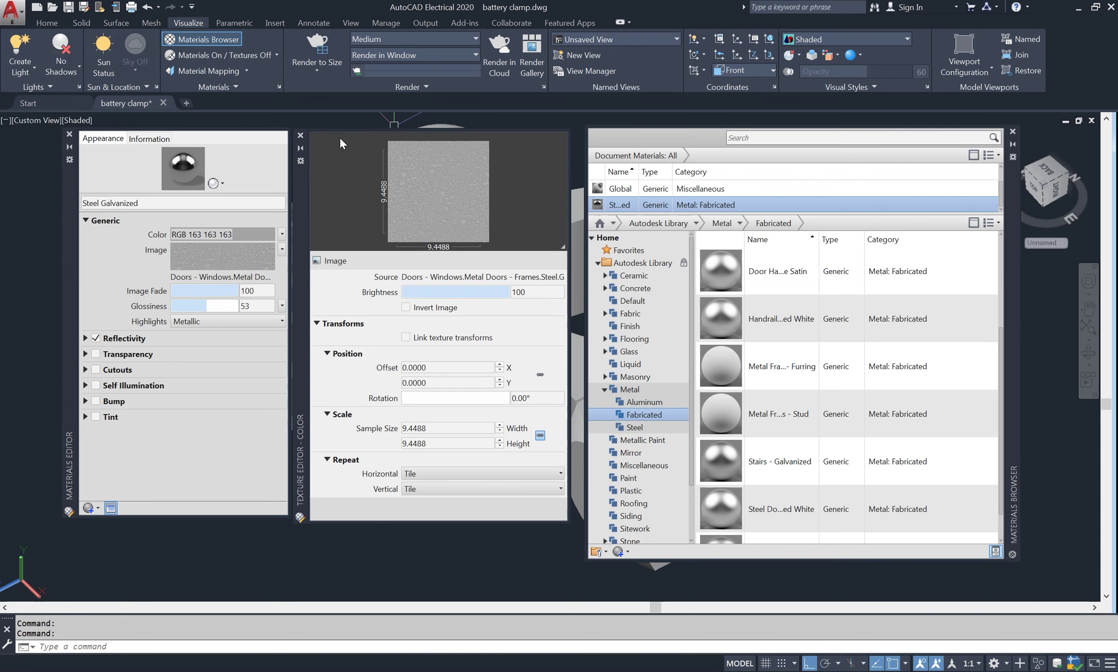
left_click(301, 135)
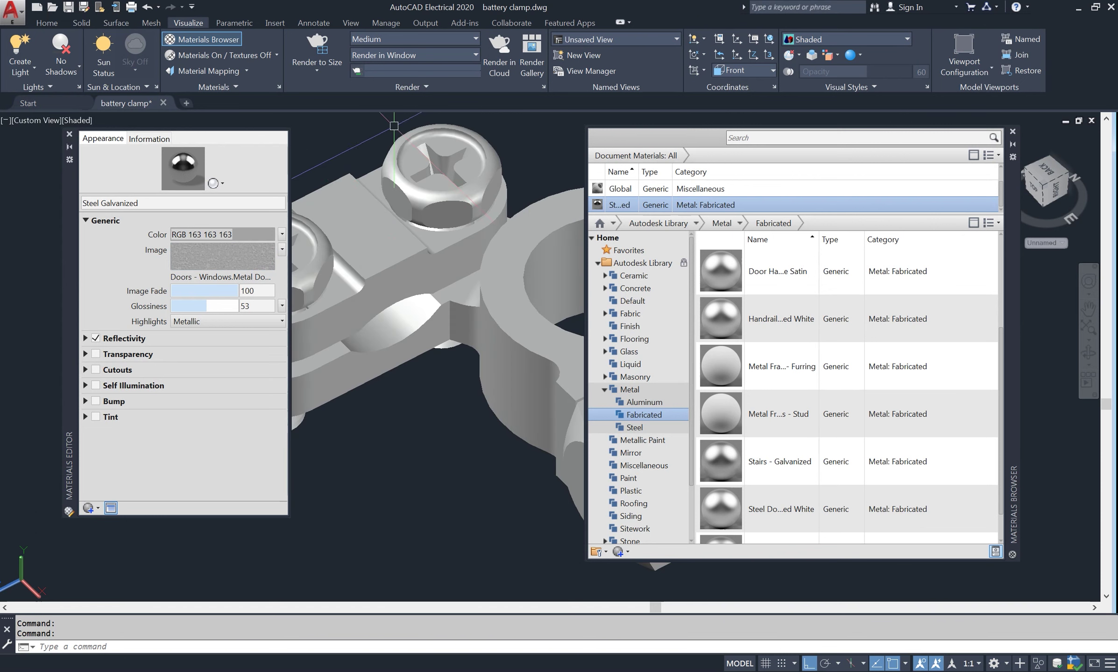
left_click(282, 250)
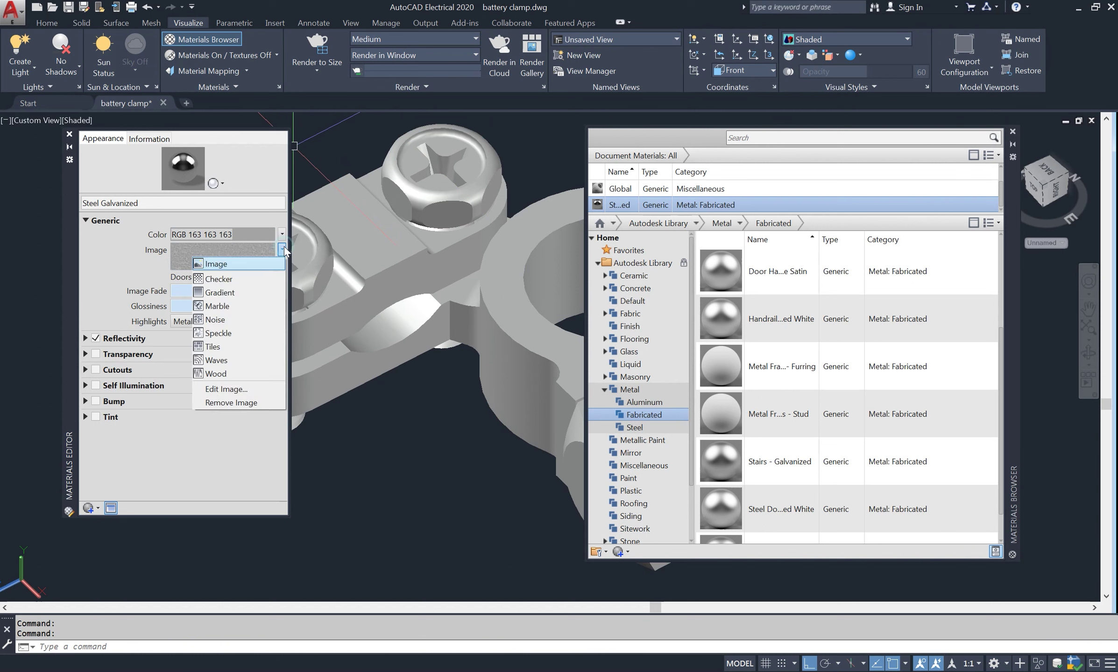
left_click(244, 291)
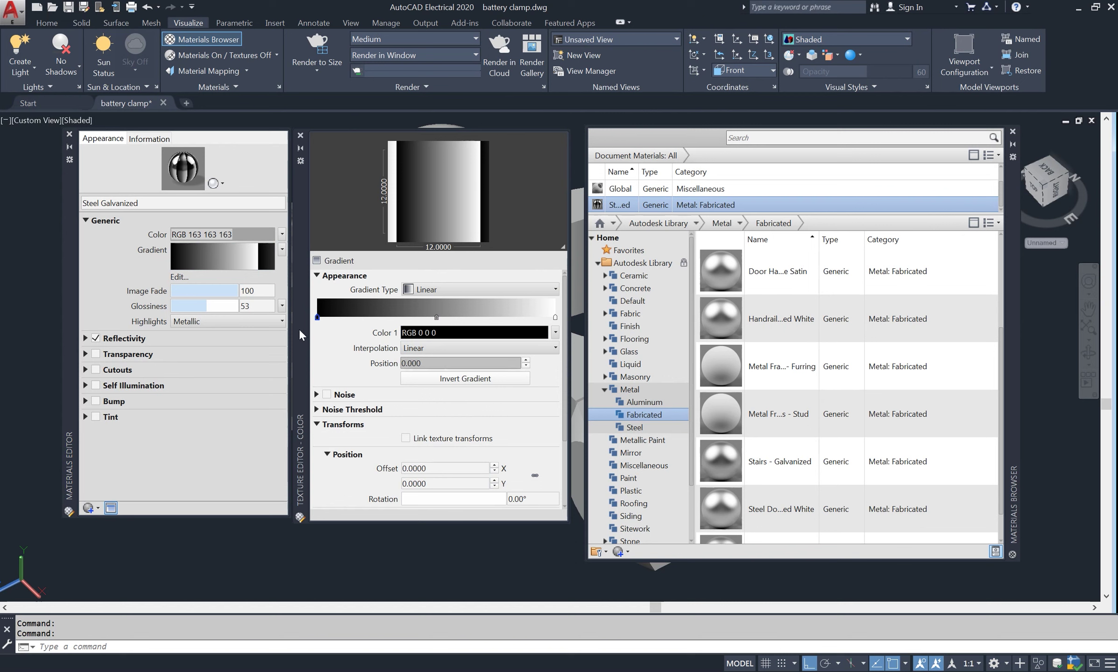
left_click_drag(290, 326, 238, 327)
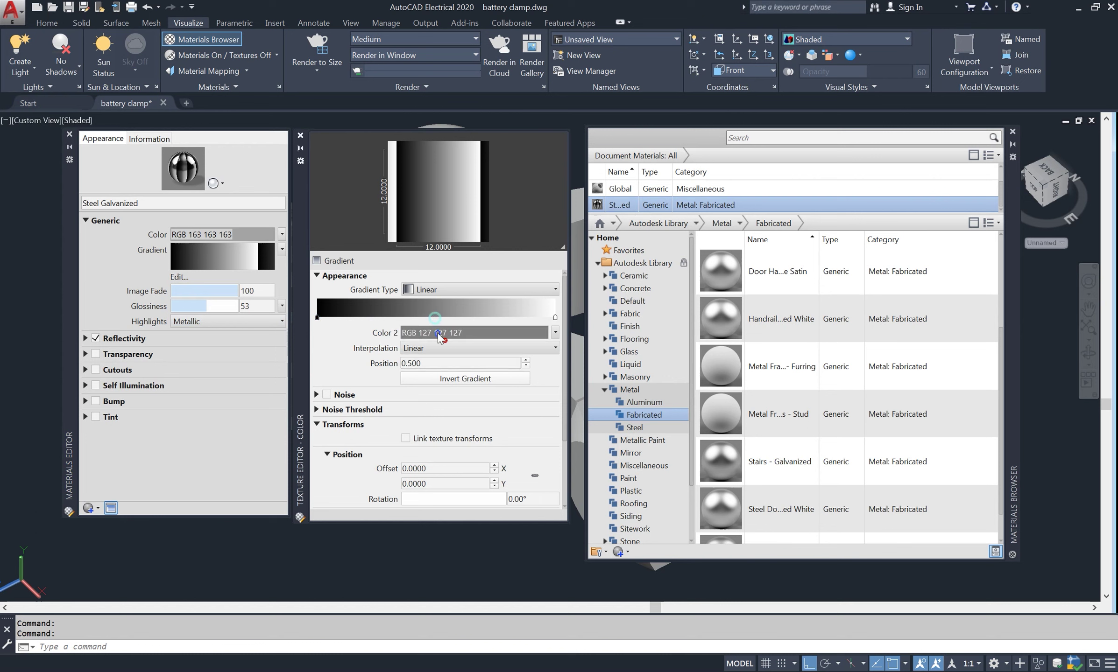
left_click_drag(435, 319, 434, 409)
left_click(316, 319)
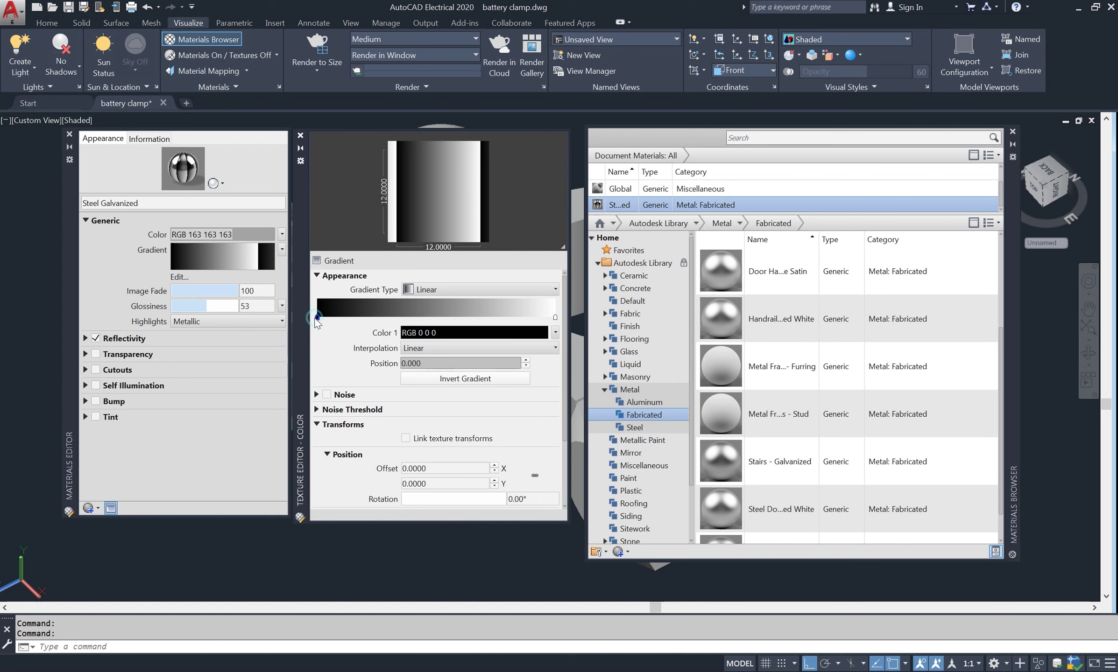
Set the gradient's first colour stop to olive RGB 179 173 77
left_click(461, 331)
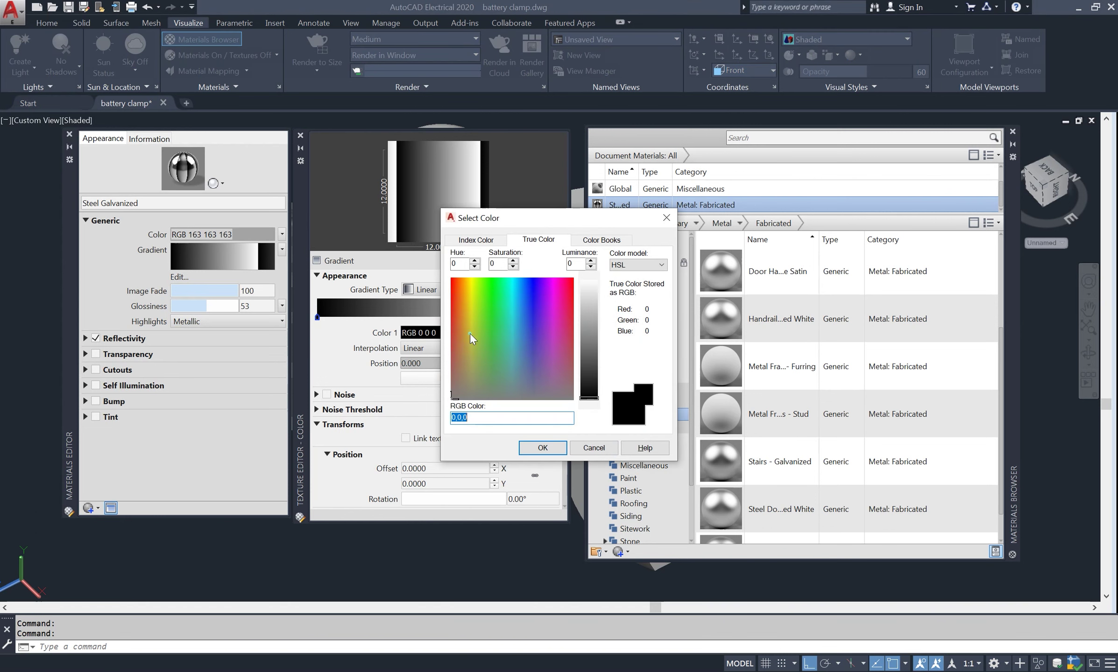
left_click(470, 334)
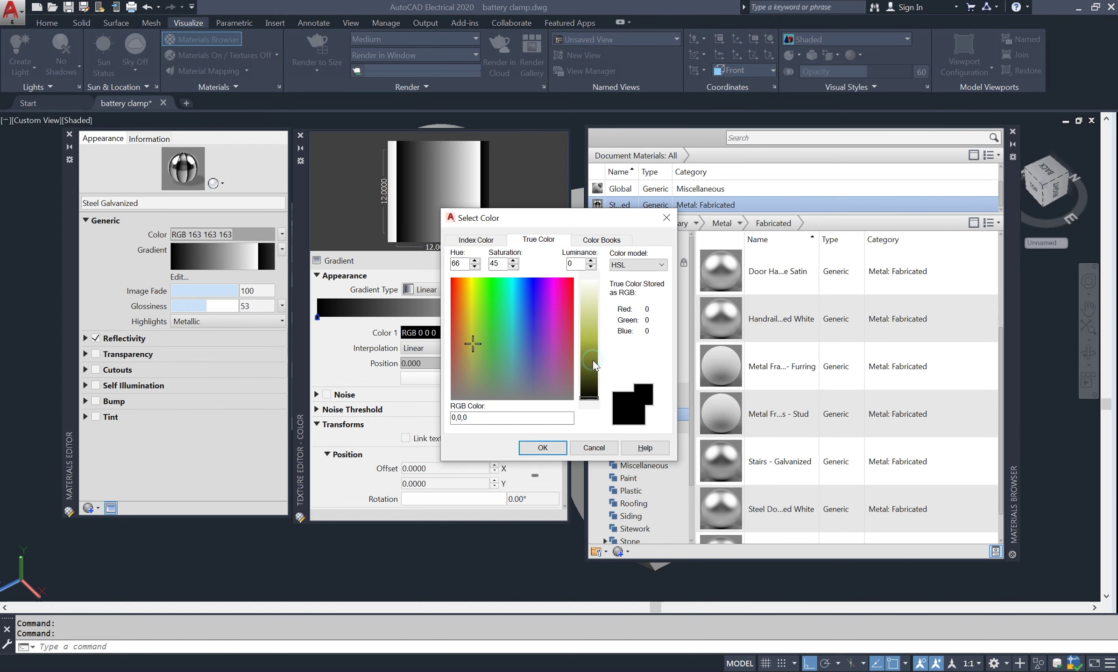
left_click_drag(592, 360, 591, 342)
left_click_drag(472, 346, 471, 352)
left_click(590, 338)
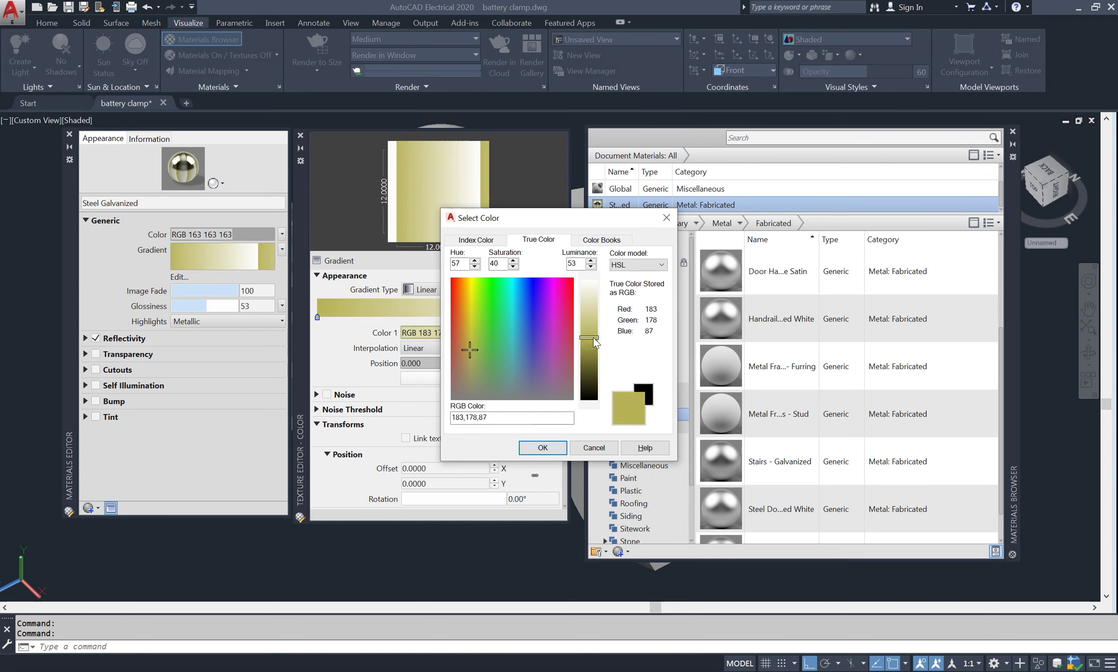
left_click_drag(594, 341, 592, 343)
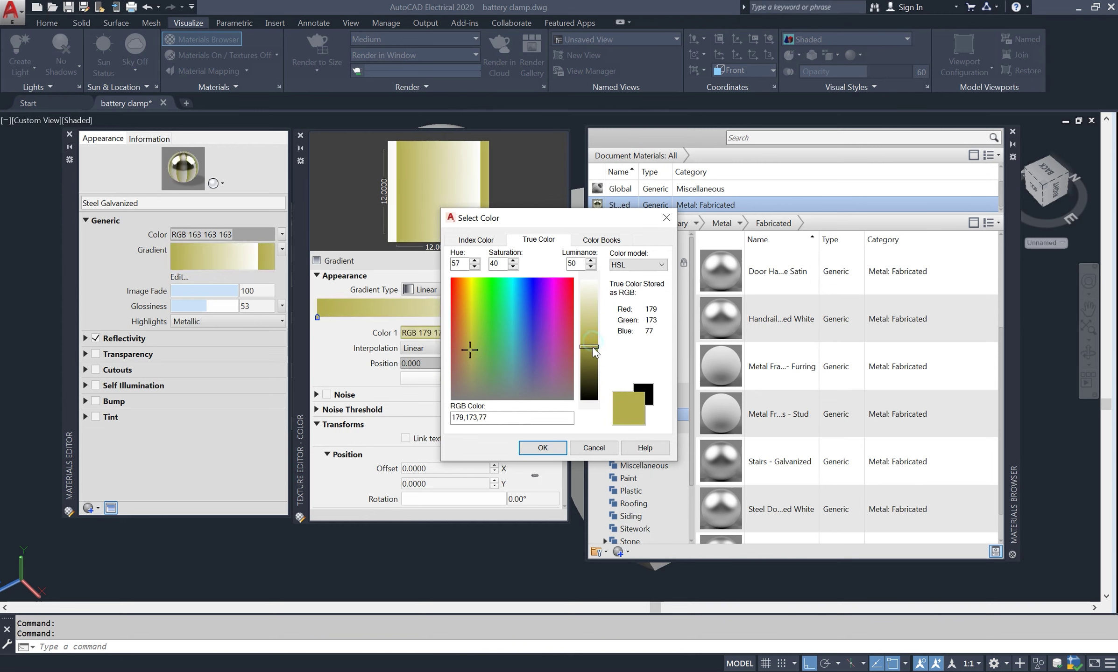
left_click(545, 448)
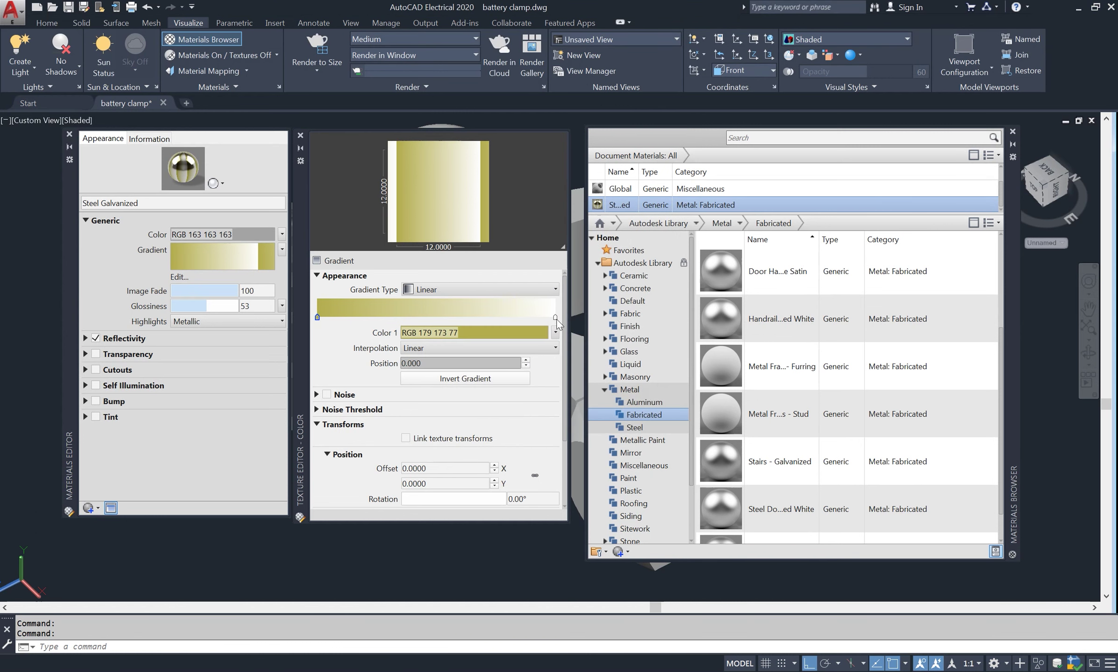
Set the right end stop to dark olive RGB 80 85 43 and close the Texture Editor
left_click(555, 318)
left_click(520, 332)
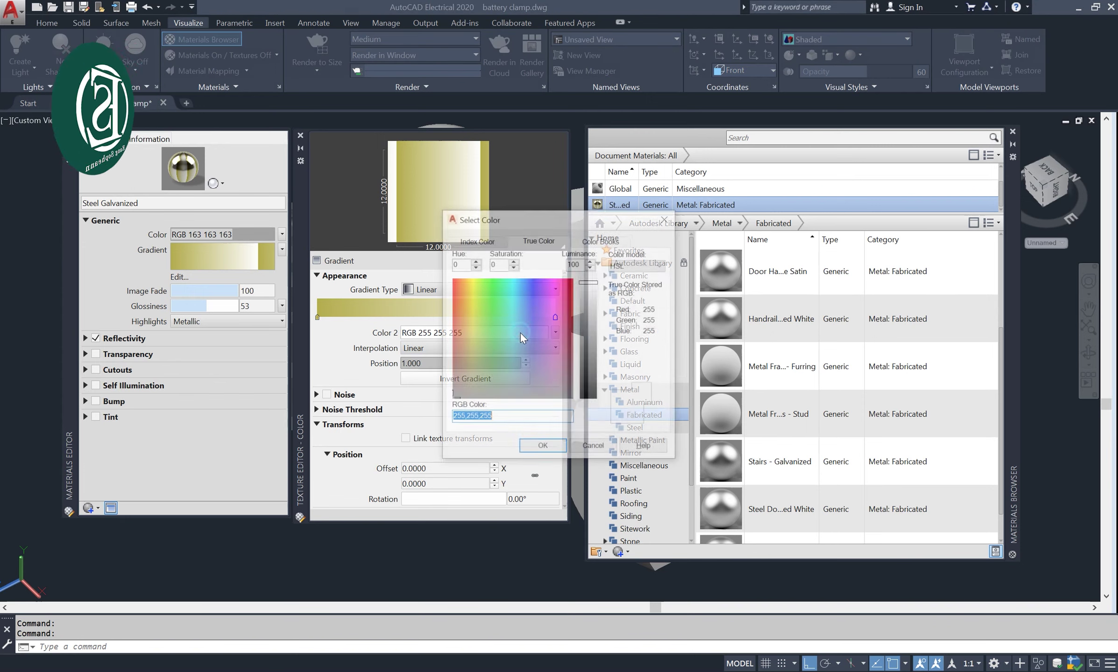
left_click(473, 359)
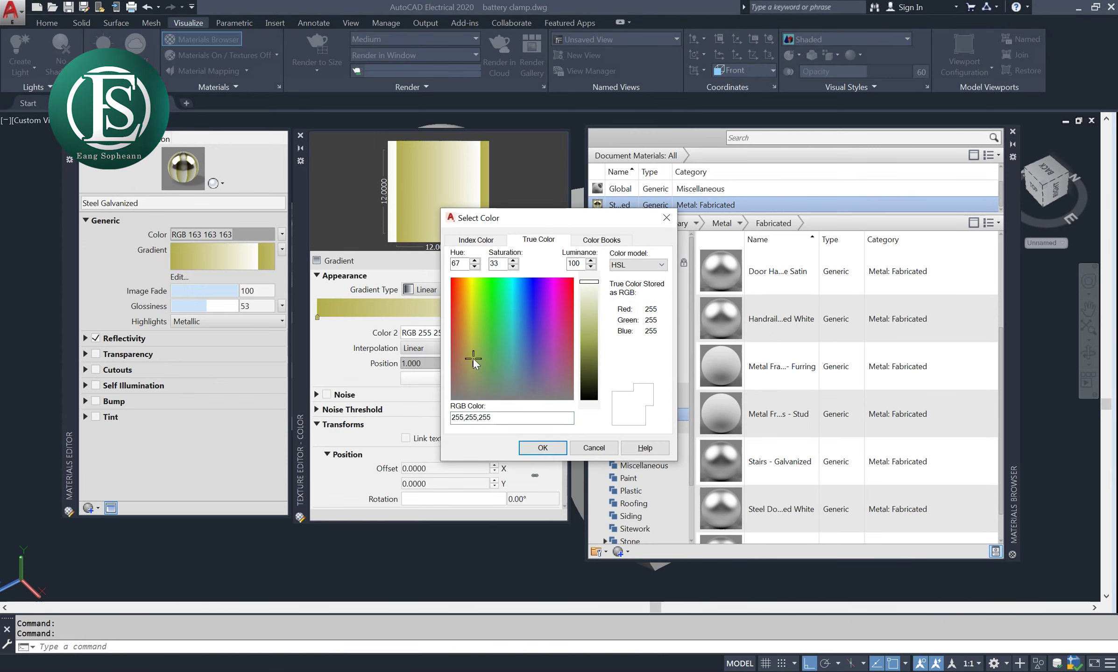
left_click(589, 369)
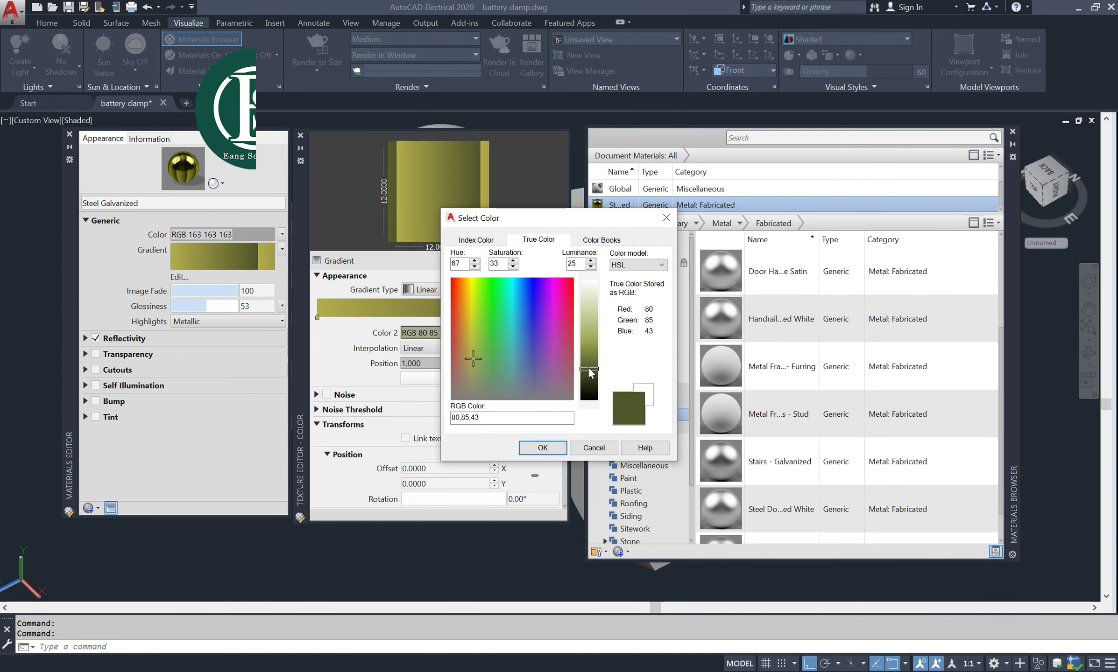
left_click(539, 448)
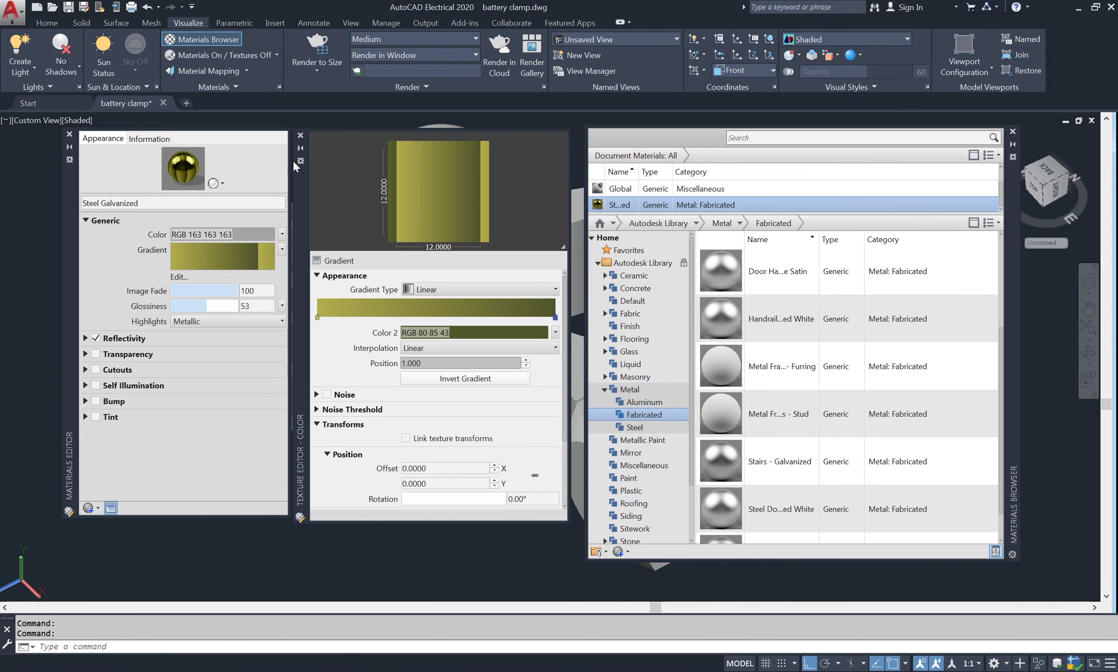
left_click(301, 134)
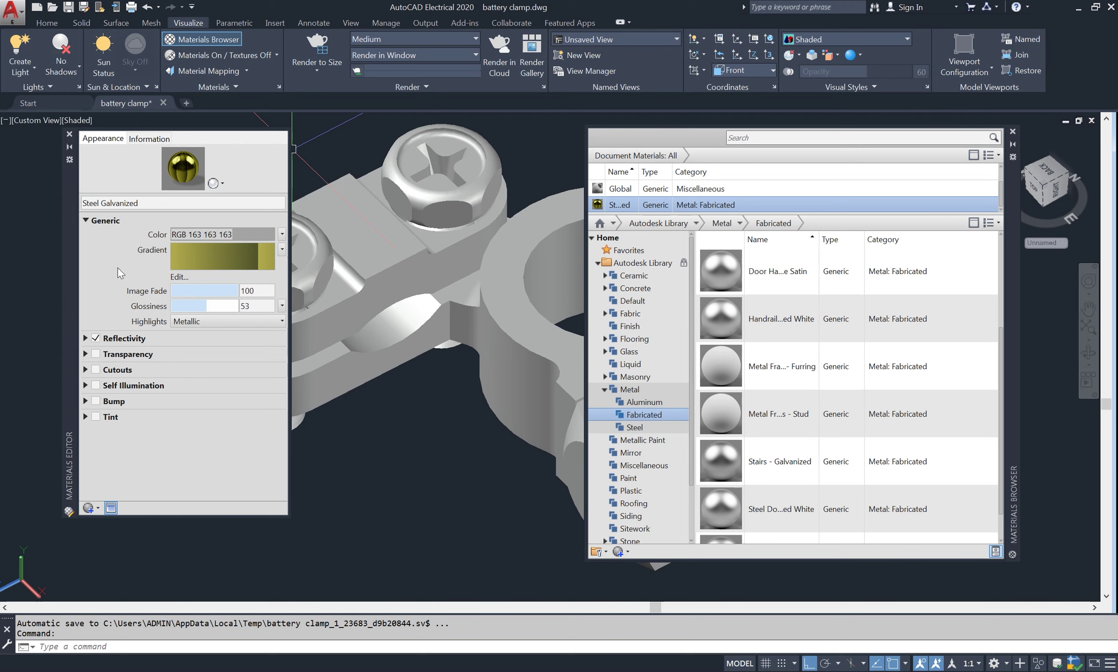
Close the Materials Editor and apply Steel Galvanized to the right screw
left_click(70, 135)
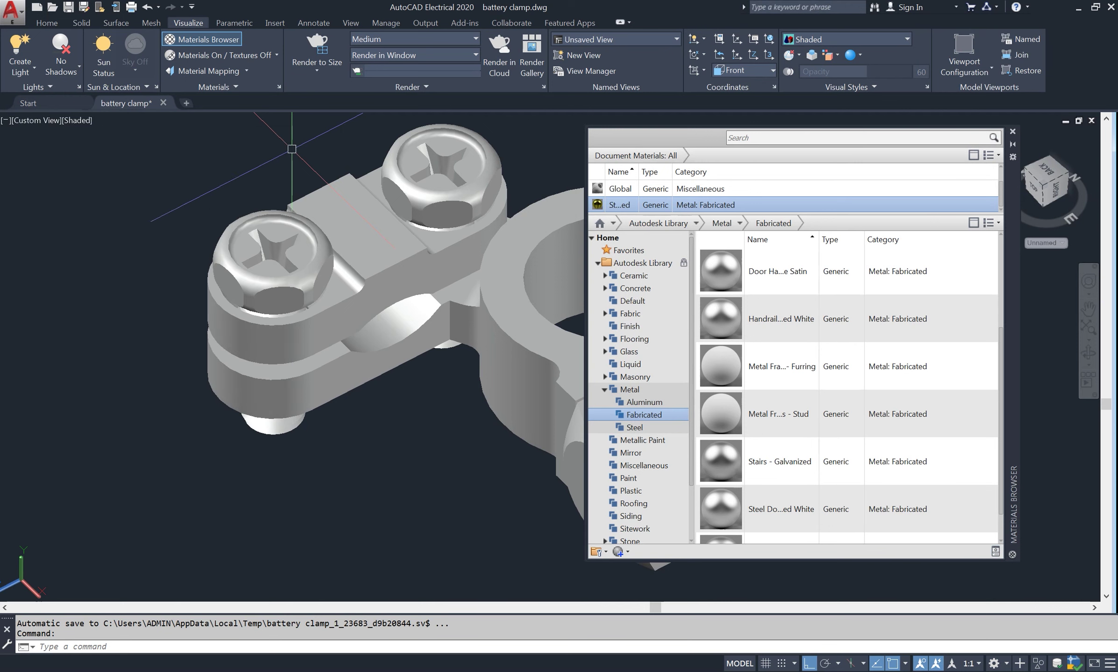
left_click(504, 350)
mouse_move(597, 206)
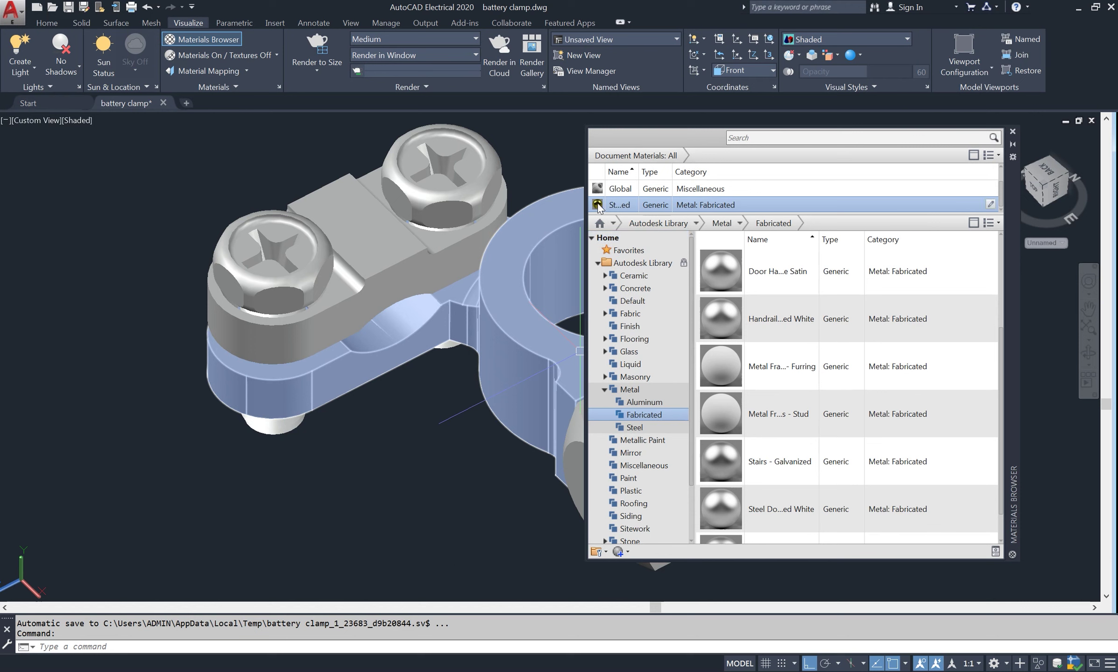
left_click_drag(739, 207, 444, 193)
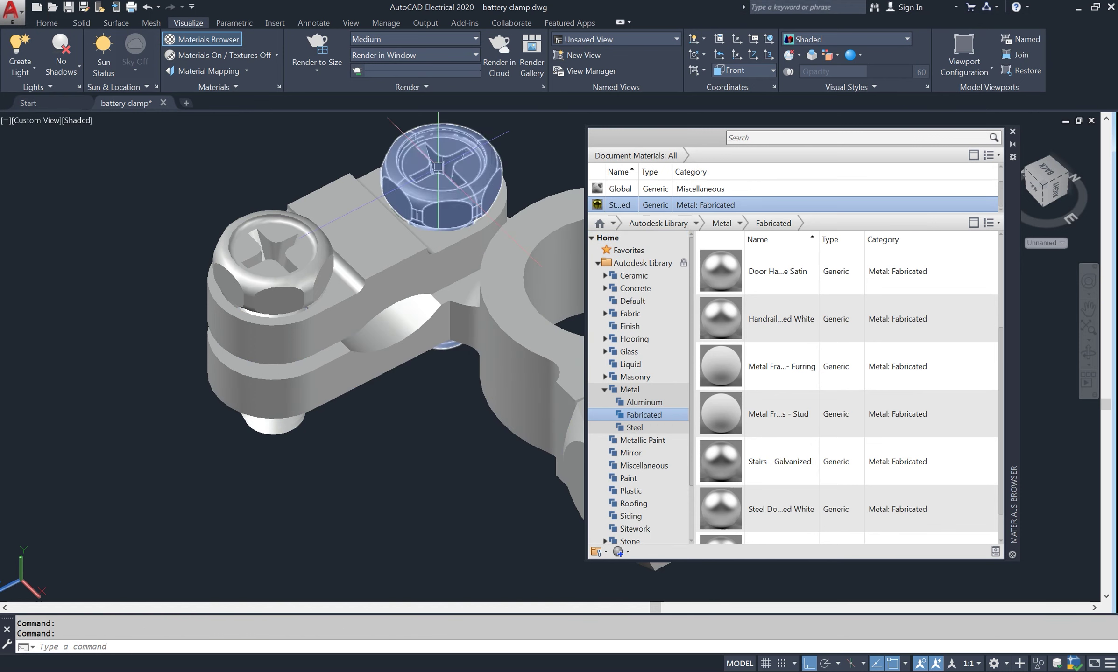
Undo the accidental deletion of the left screw
left_click(282, 270)
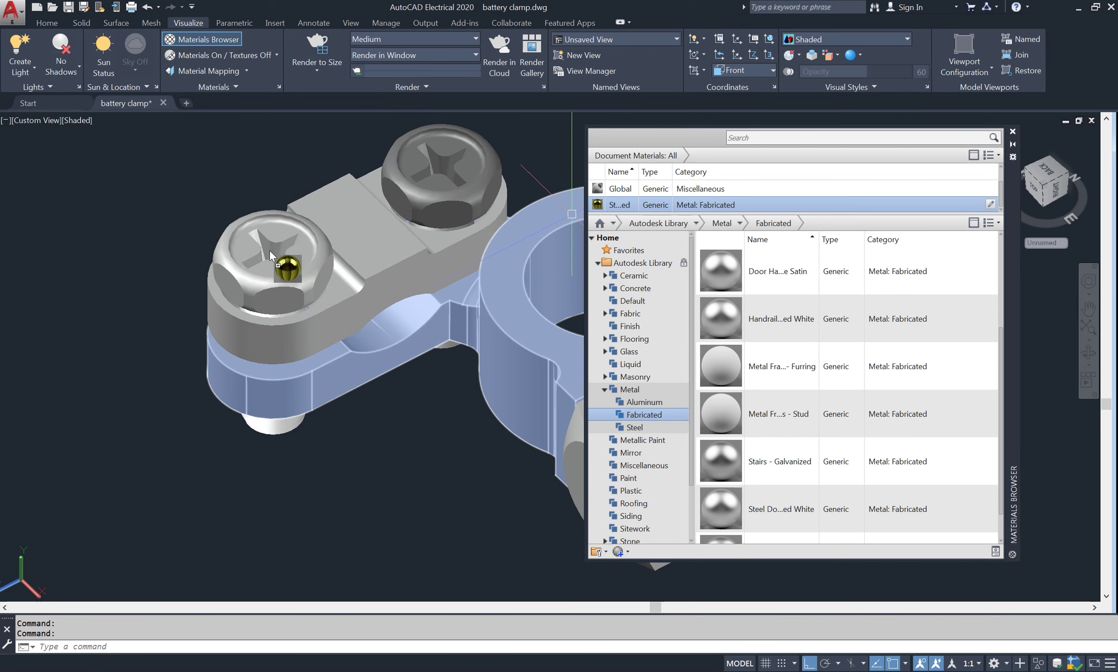
key("Delete")
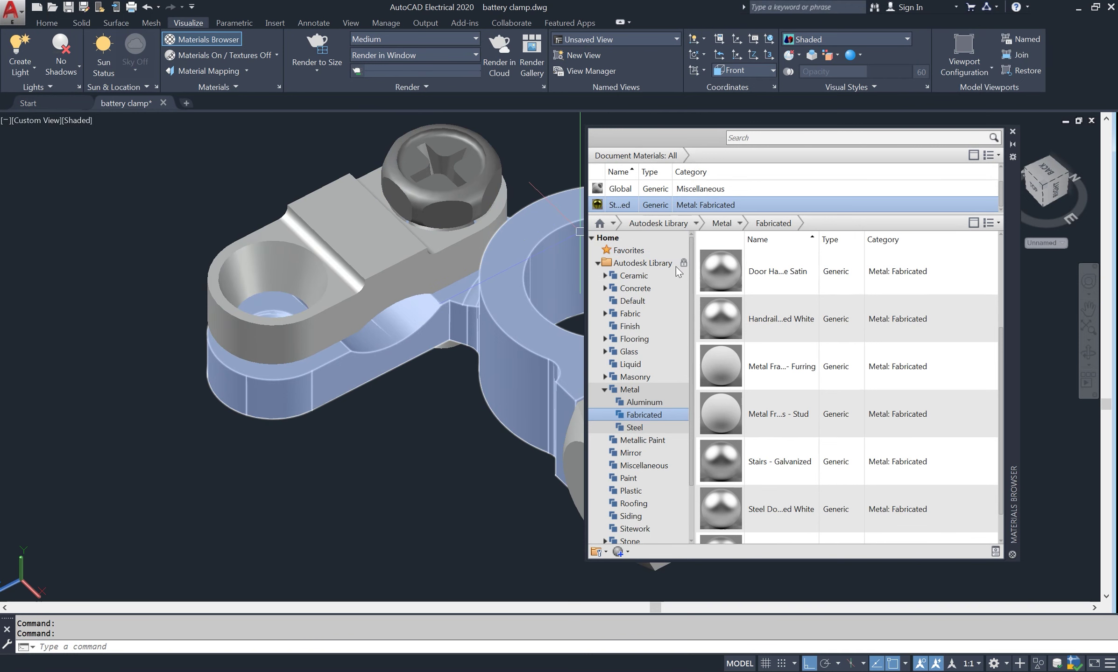
key("ctrl+z")
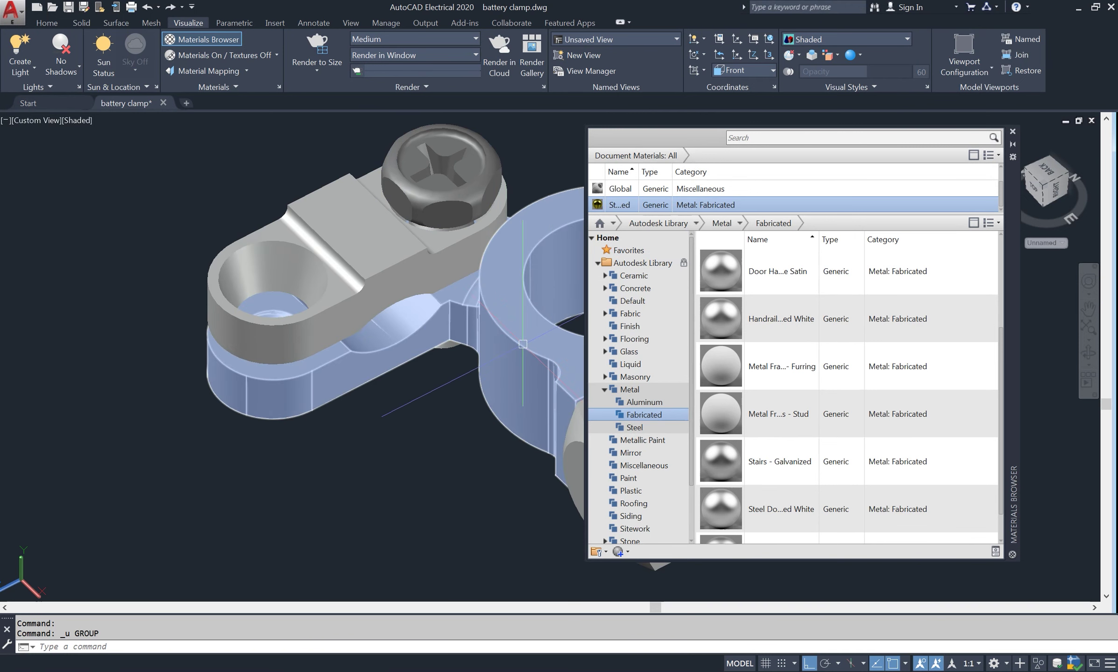
key("ctrl+z")
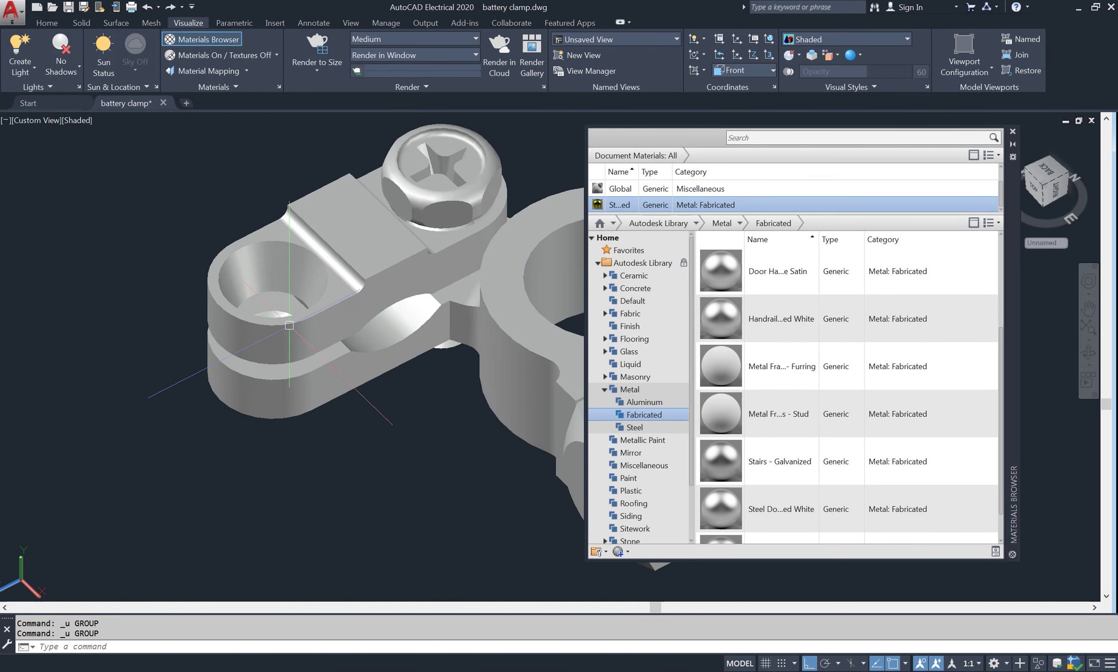
Apply Steel Galvanized to the screw again from Document Materials
scroll(426, 394, "down", 5)
scroll(525, 239, "up", 3)
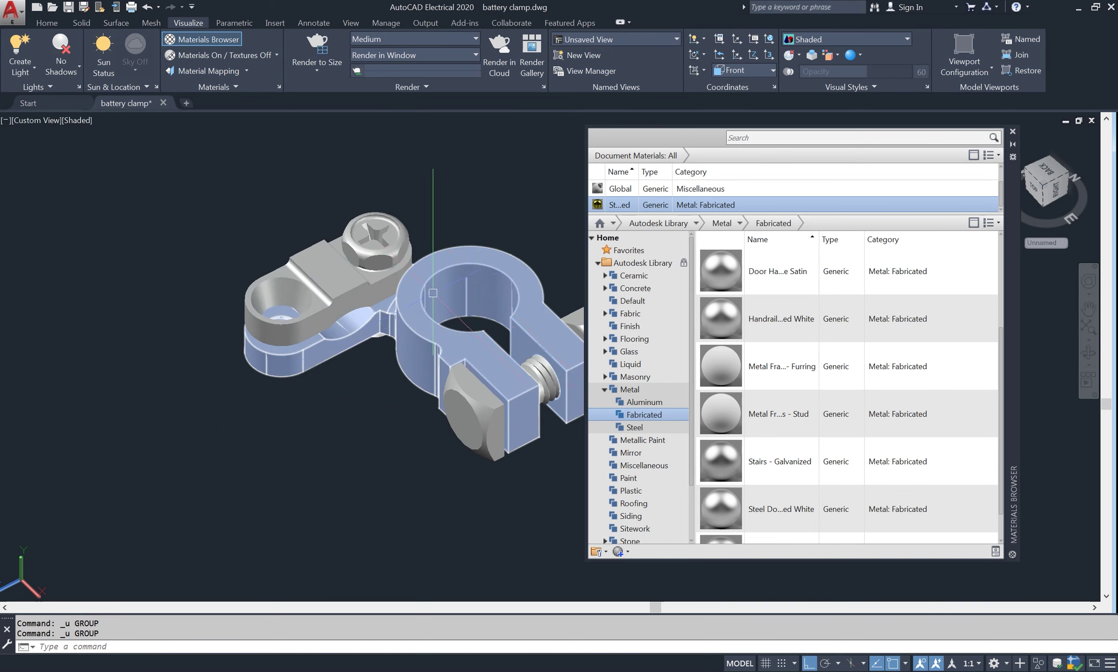
scroll(470, 316, "up", 2)
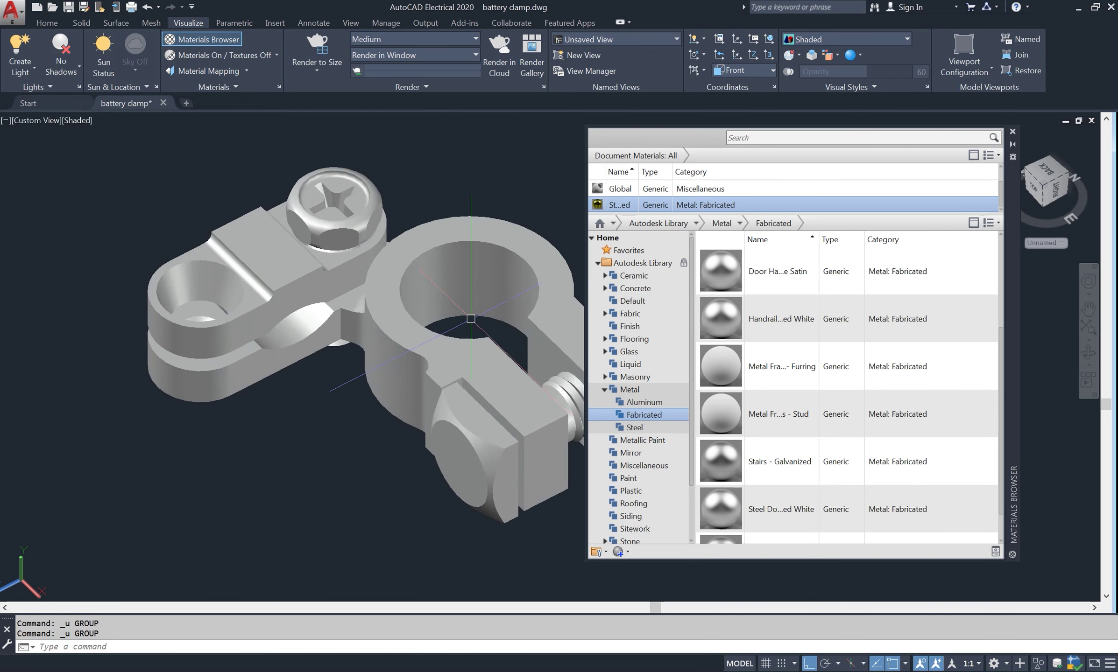
scroll(471, 317, "down", 1)
scroll(437, 383, "up", 2)
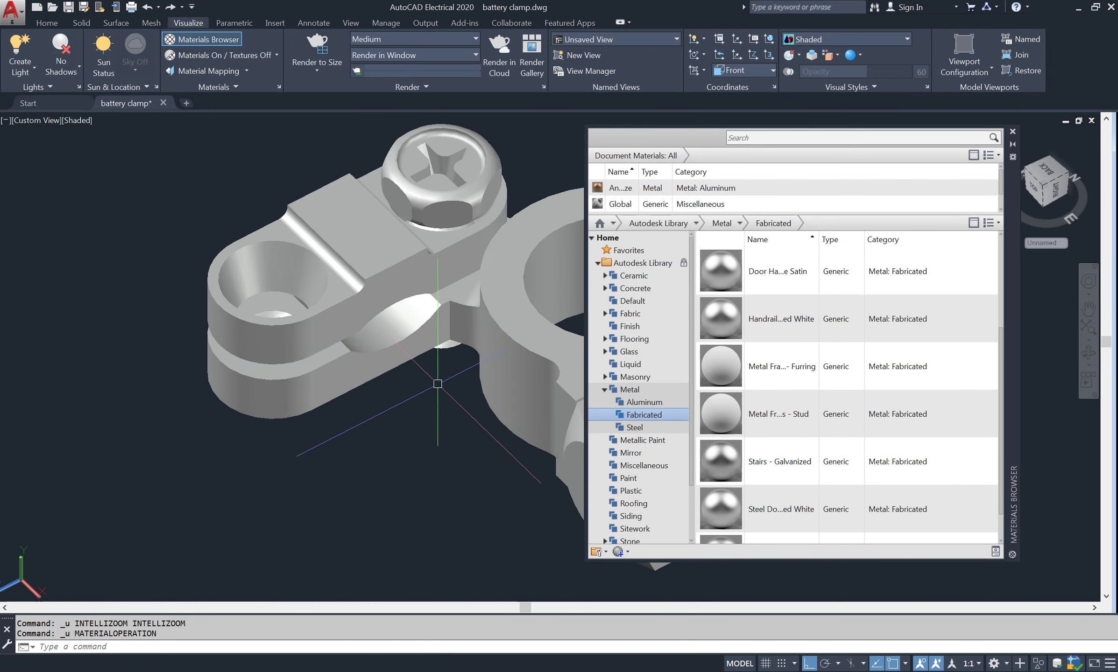
left_click_drag(895, 186, 443, 203)
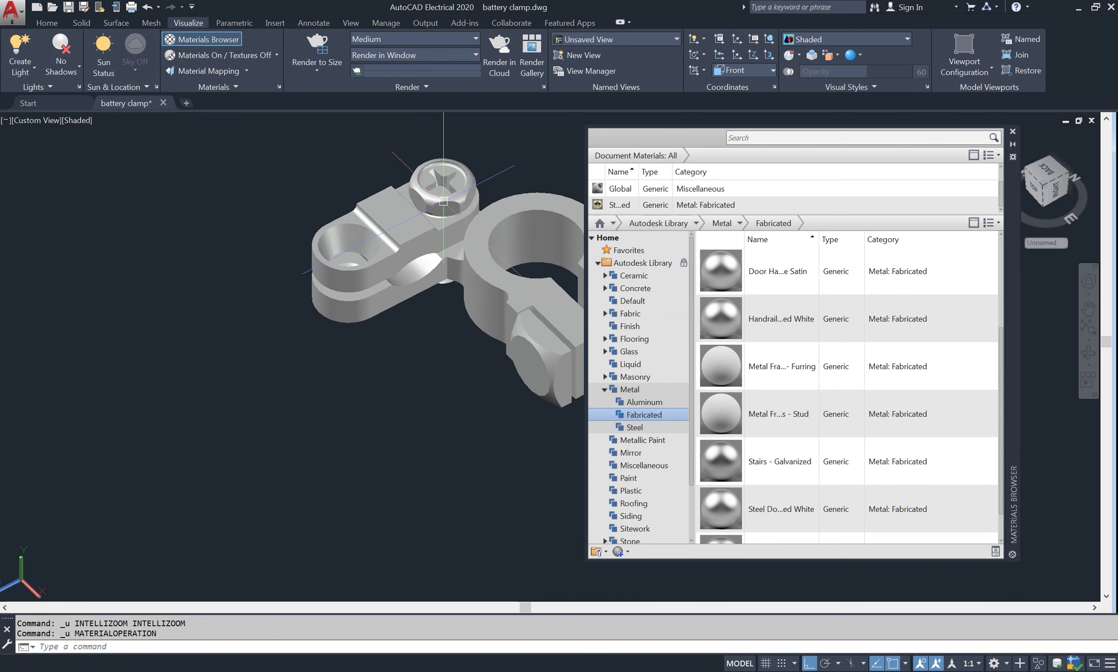
scroll(443, 202, "down", 2)
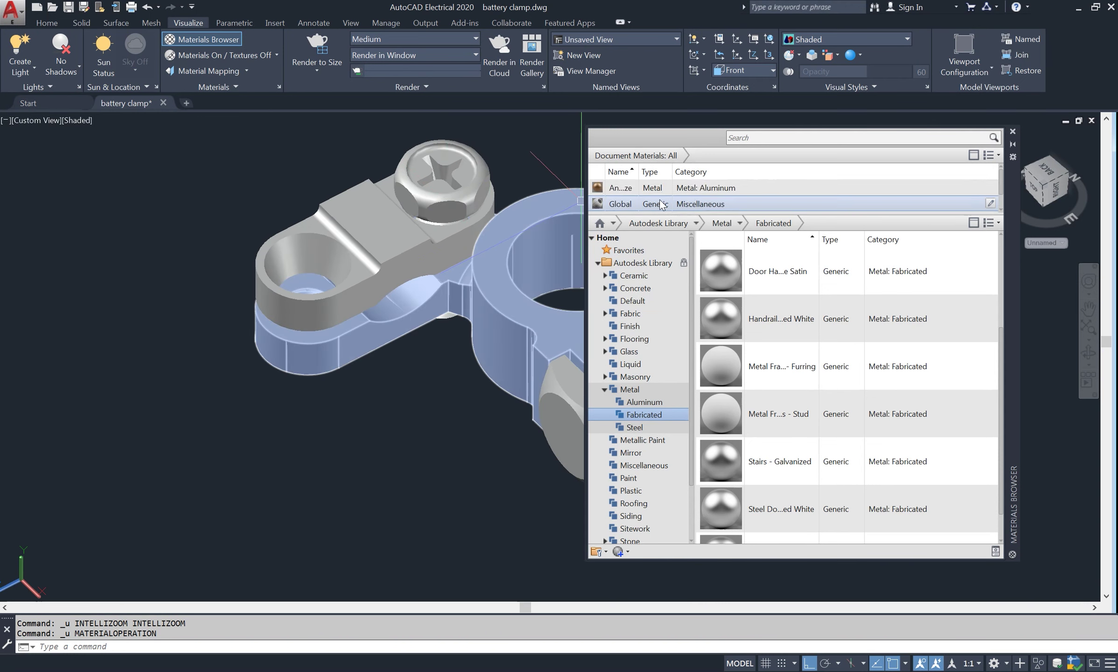
Reopen Steel Galvanized's gradient, preview a darker Color 1, then cancel to keep RGB 179 173 77
left_click(991, 204)
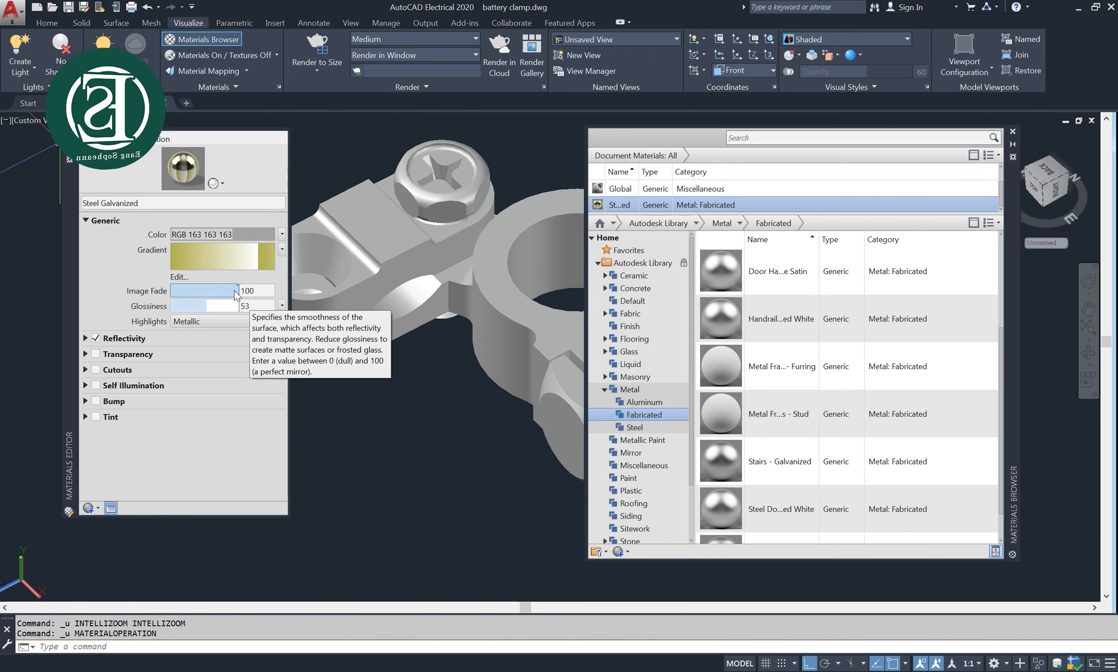
left_click(241, 261)
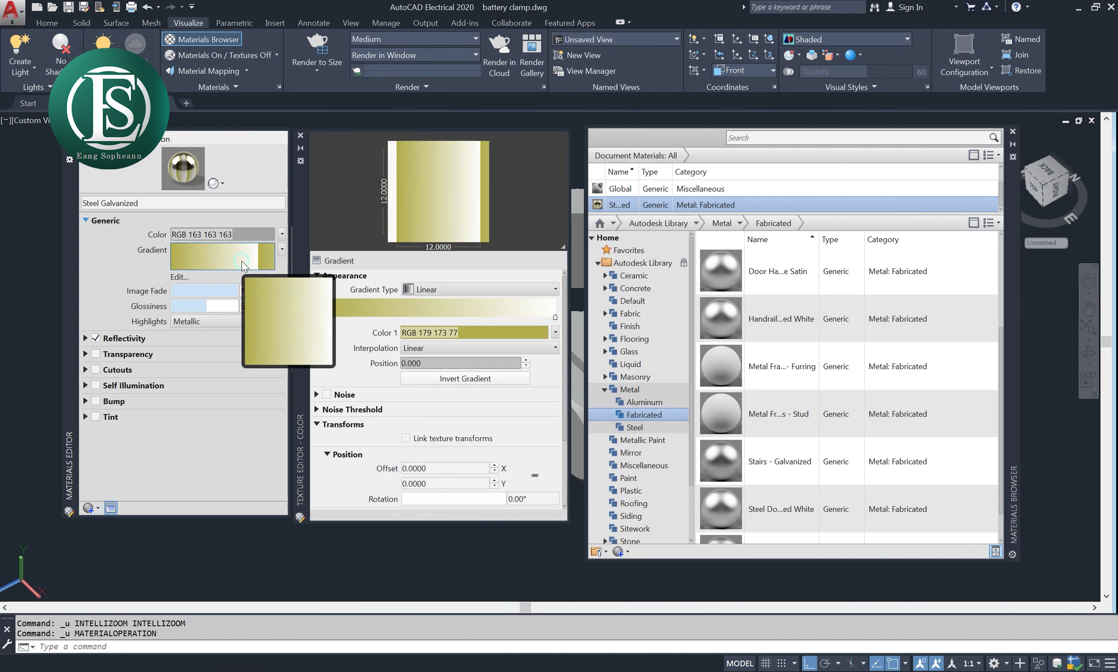
left_click(555, 318)
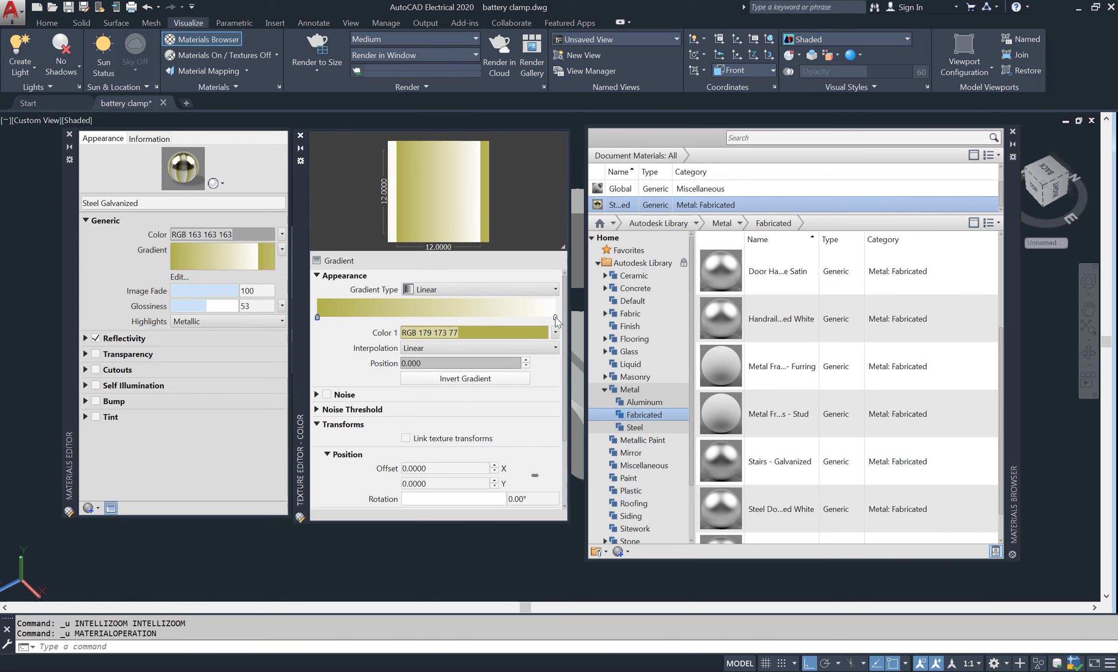
left_click(523, 332)
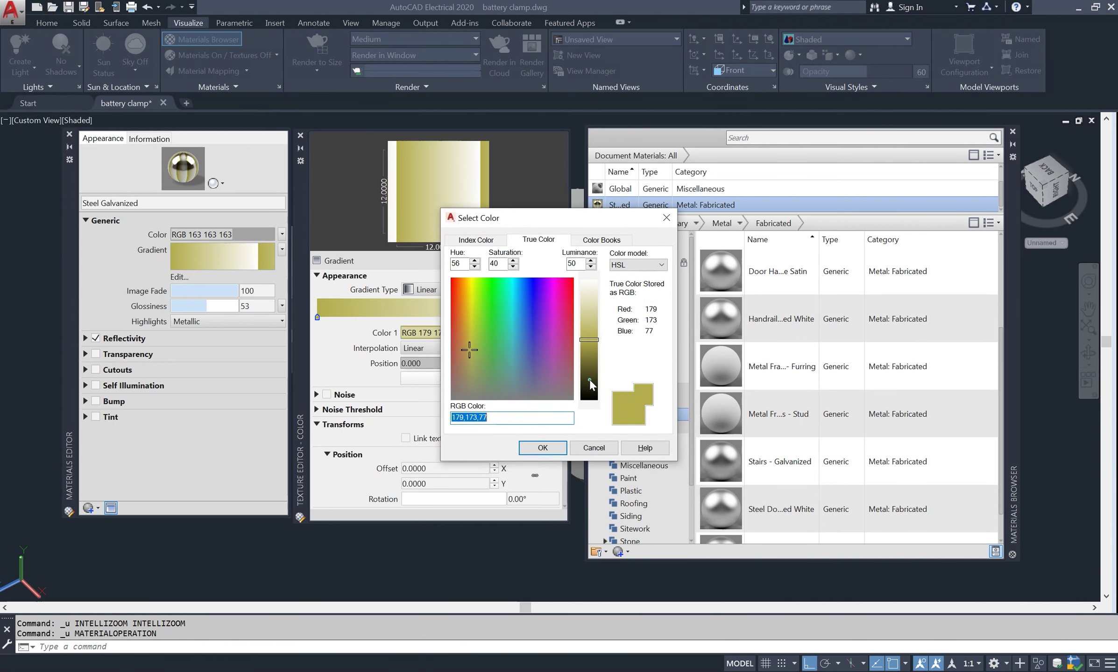
left_click_drag(590, 380, 591, 376)
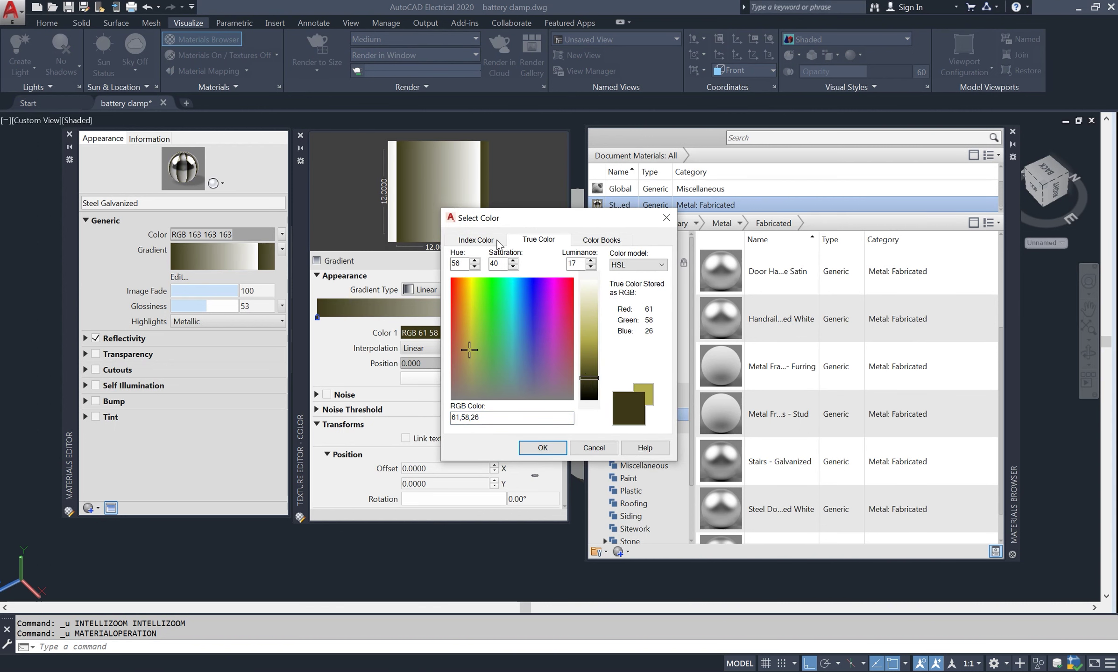
left_click(613, 451)
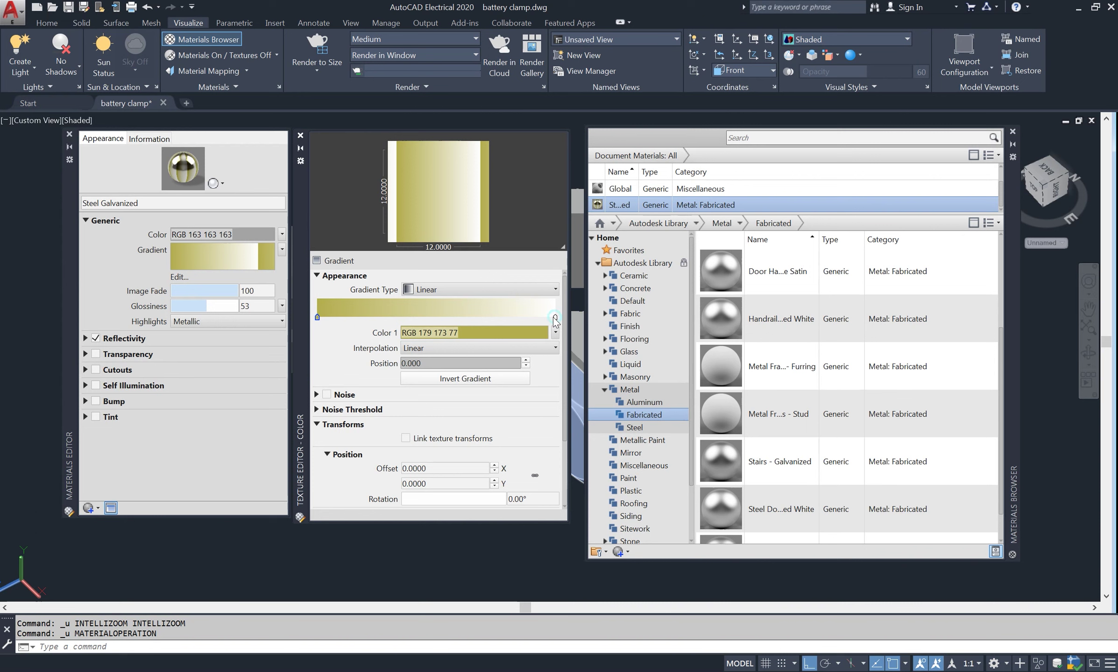
Keep the gradient Linear, darken its white end stop to luminance 30, and close the editors
left_click(534, 292)
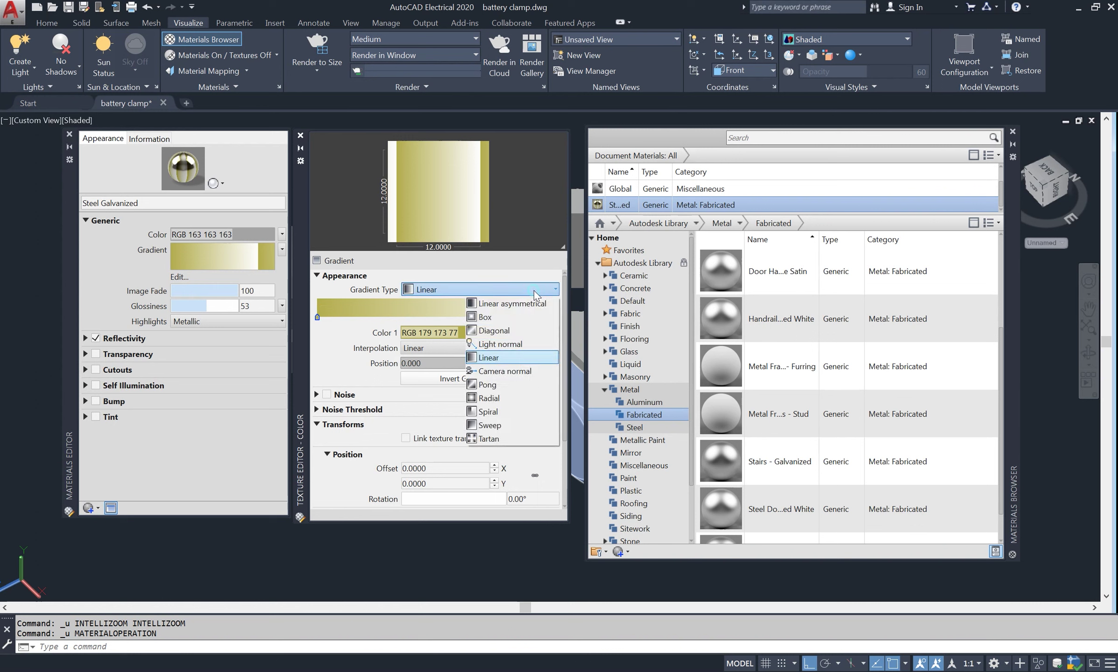
left_click(498, 357)
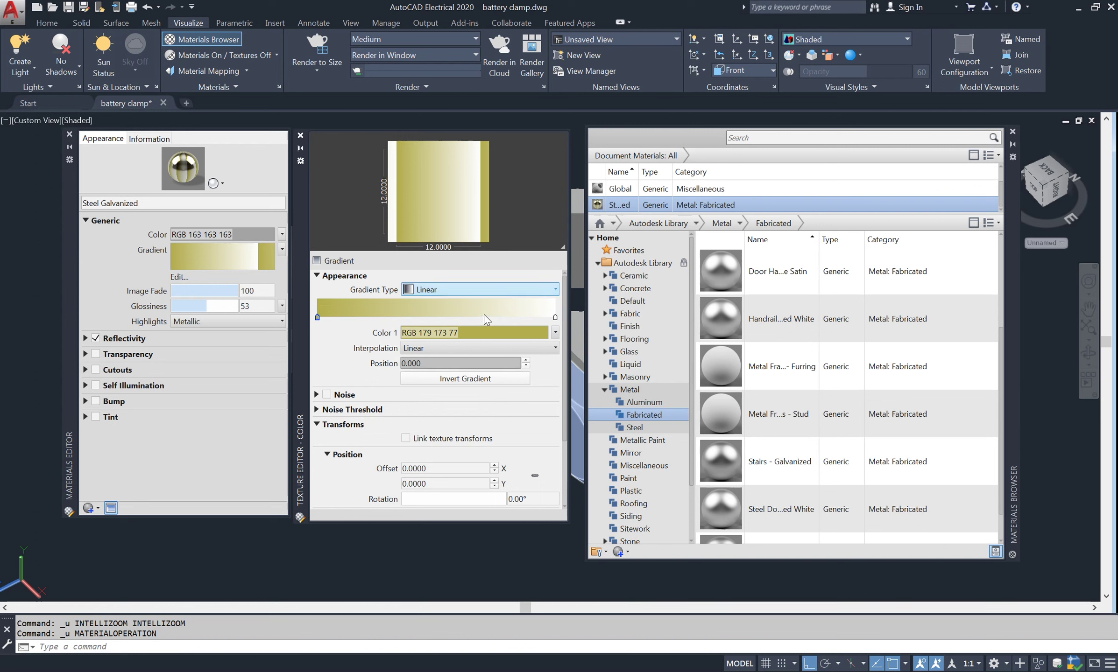
left_click(556, 319)
left_click(522, 333)
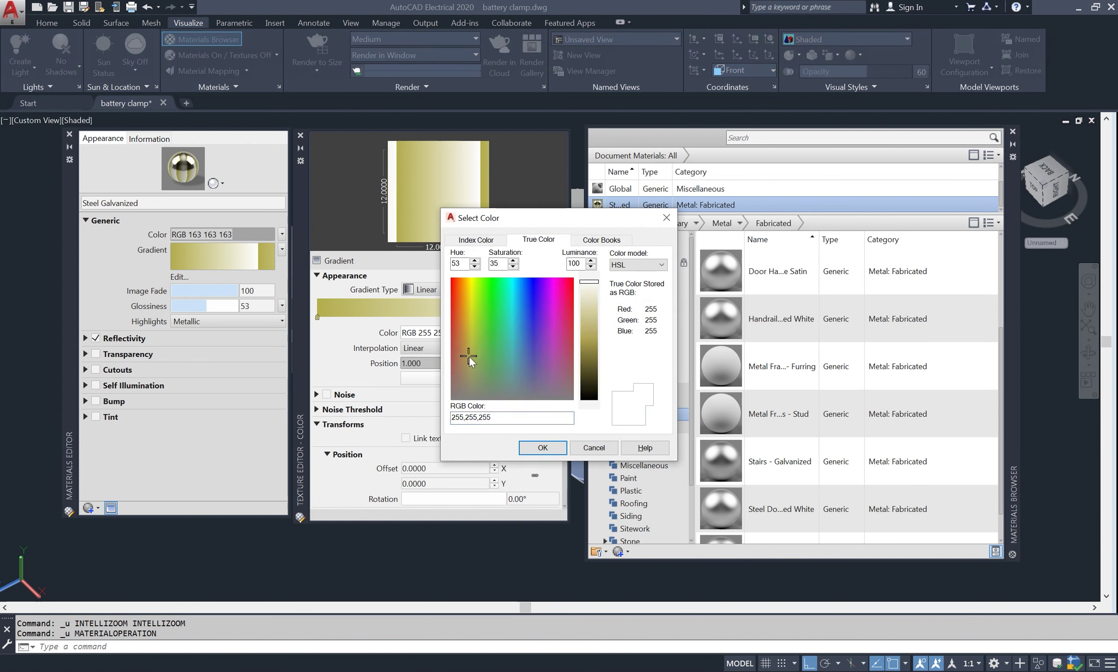
left_click(586, 365)
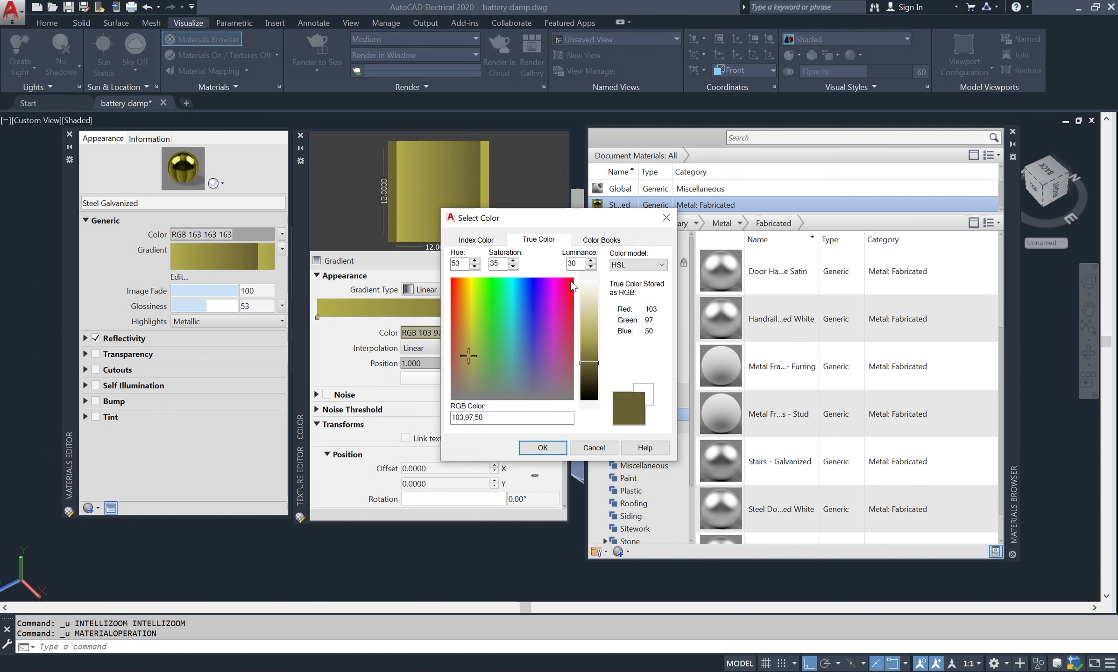
left_click(542, 449)
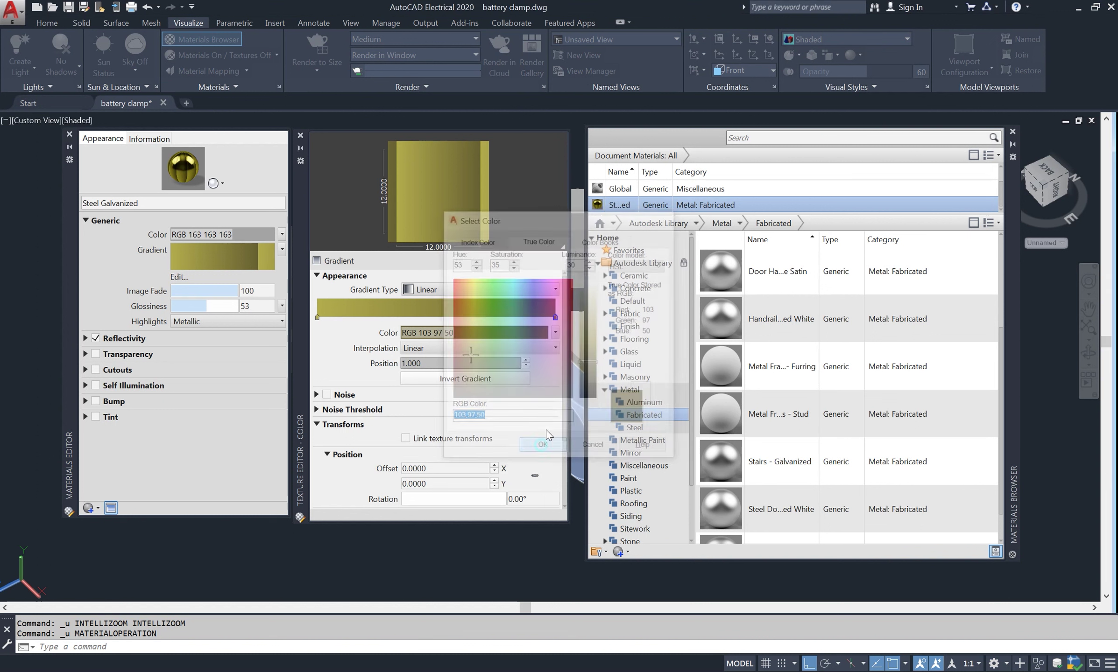
left_click(68, 135)
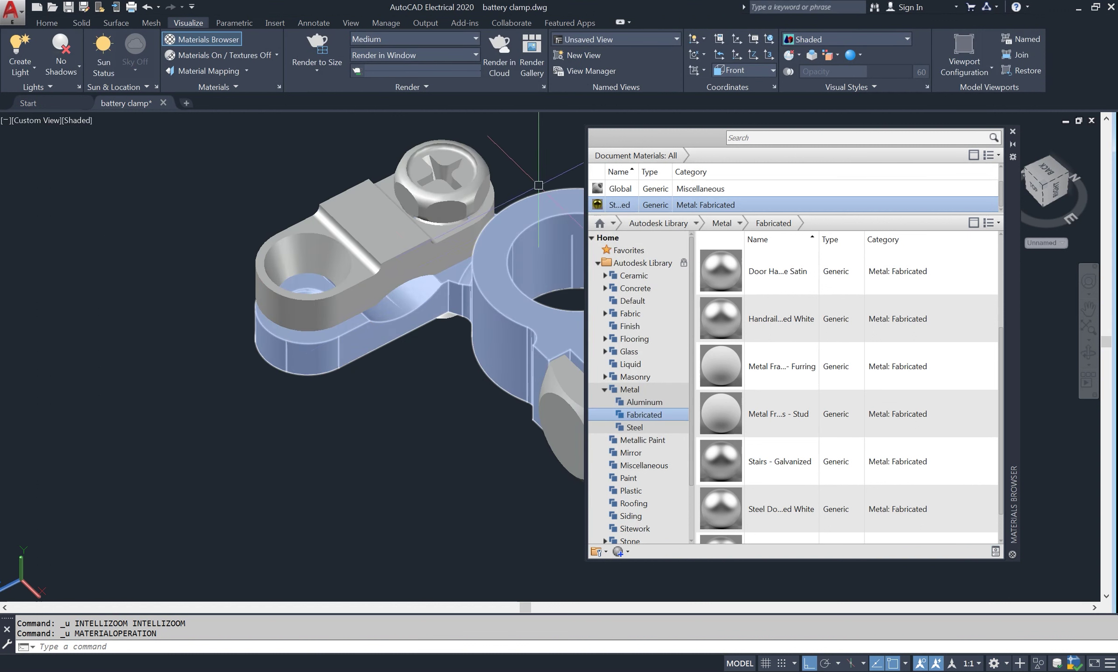
Apply the Steel Galvanized material to the screw, nut and bolt
left_click_drag(458, 171, 451, 166)
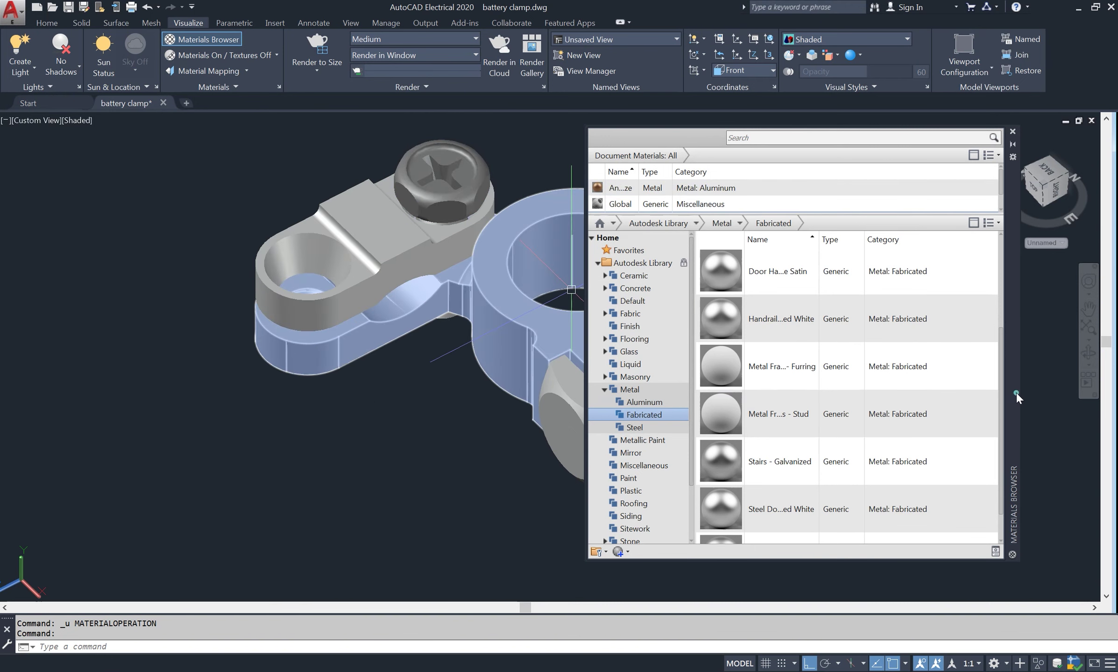
left_click_drag(1011, 402, 481, 420)
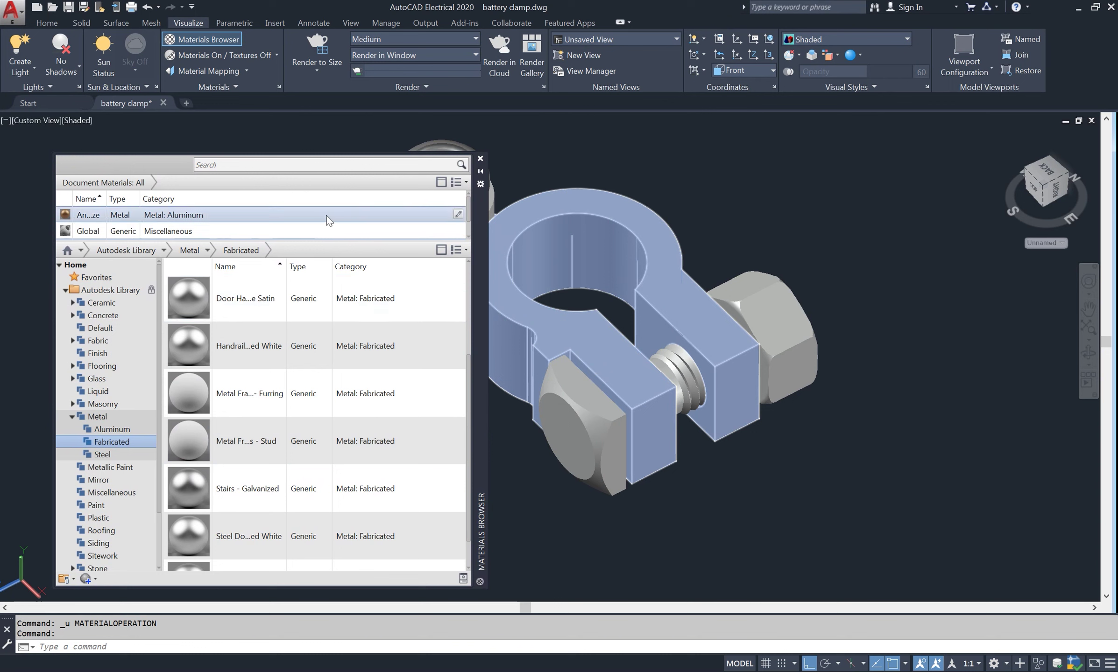
scroll(271, 233, "down", 1)
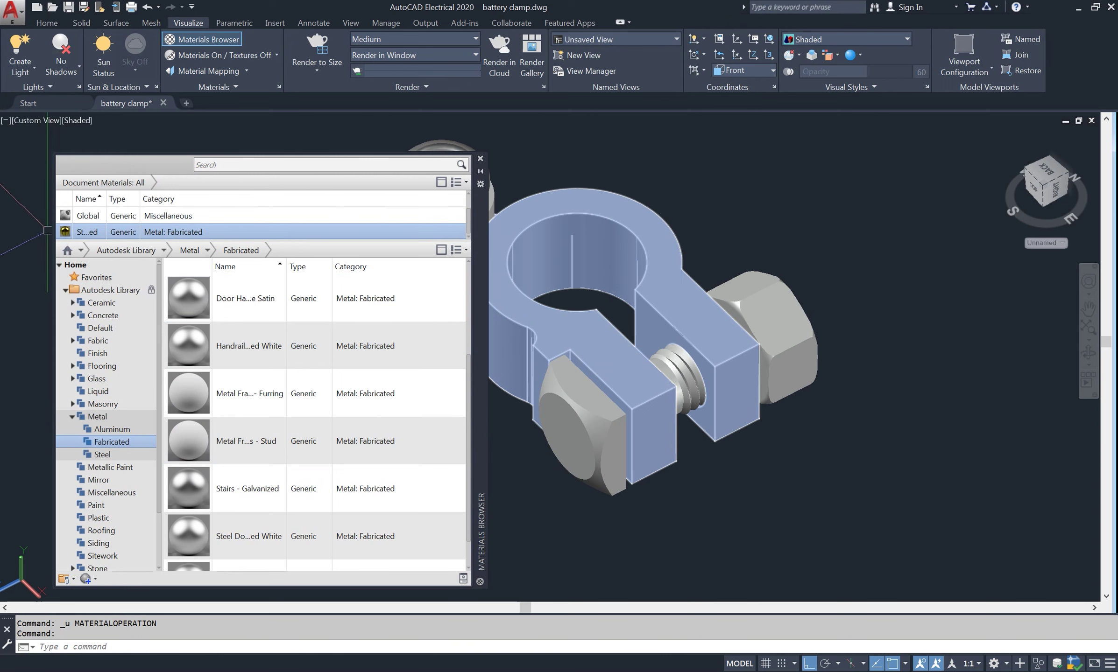
key("Escape")
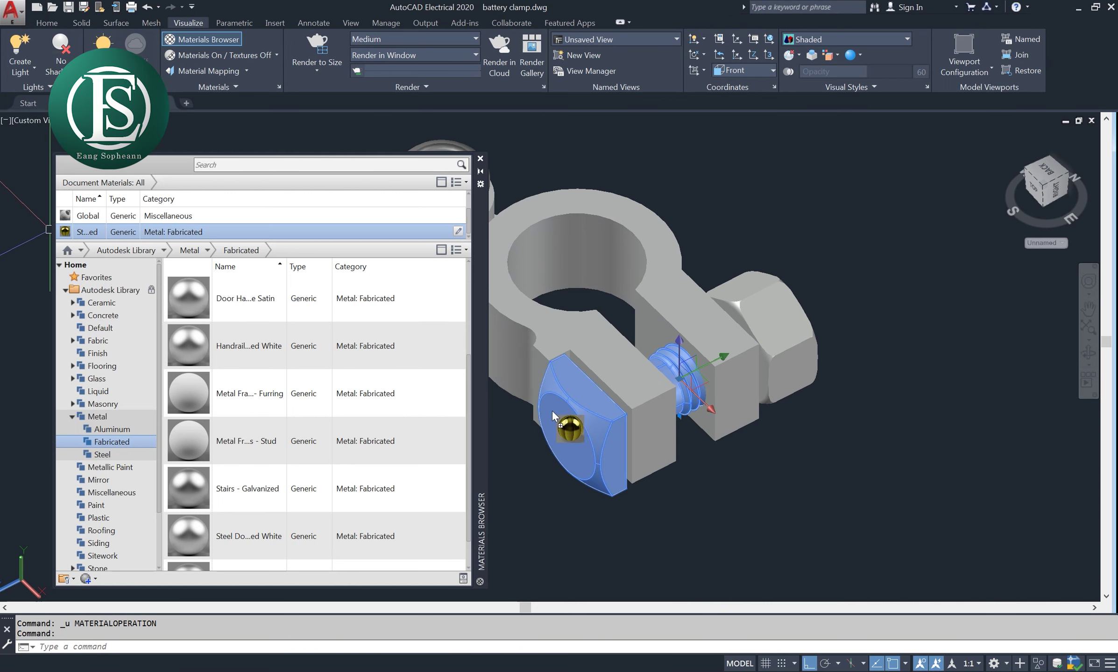
left_click_drag(107, 235, 553, 408)
left_click_drag(68, 230, 643, 300)
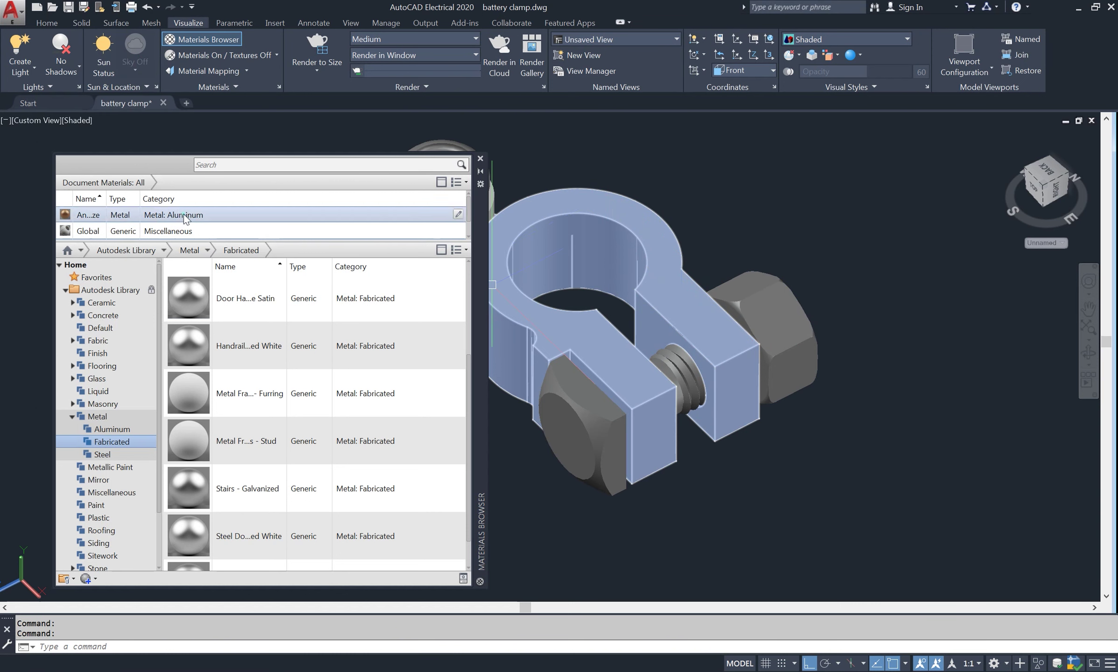
Apply Anodized - Bronze to the clamp body and upper piece, then close the Materials Browser
left_click_drag(185, 219, 614, 214)
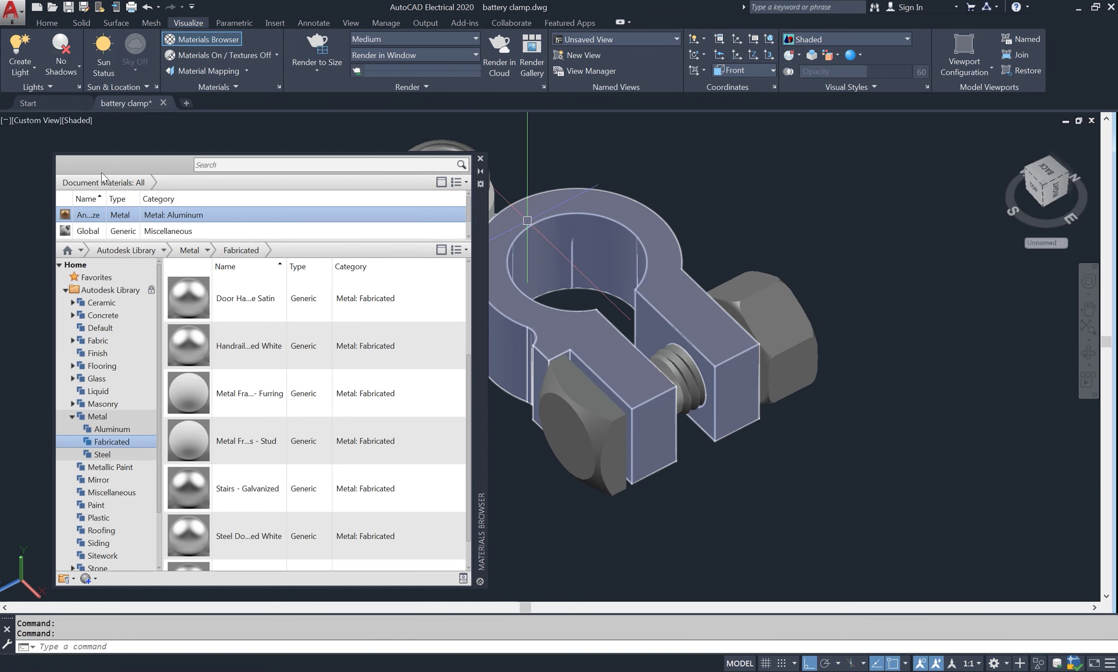
left_click_drag(485, 395, 991, 388)
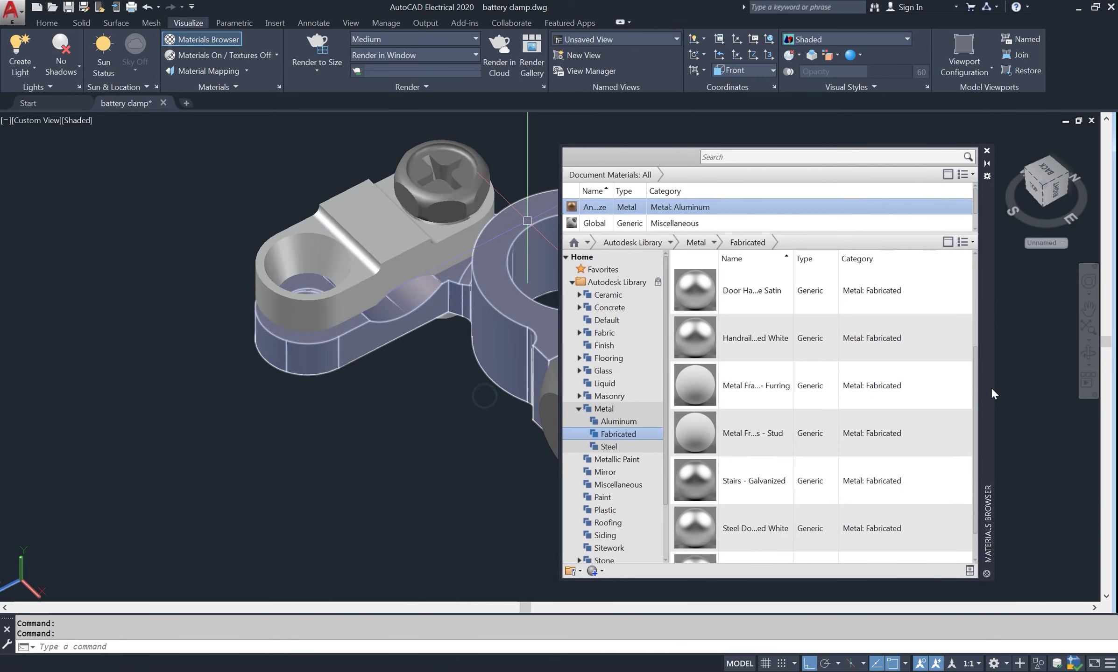
scroll(711, 210, "down", 1)
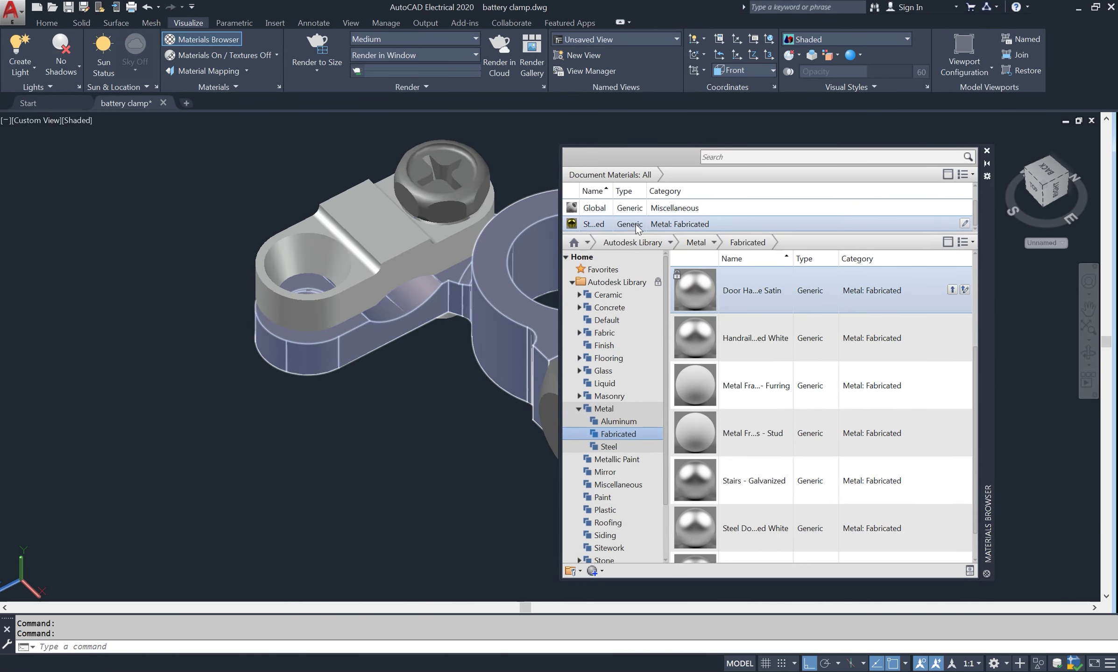
scroll(717, 209, "up", 1)
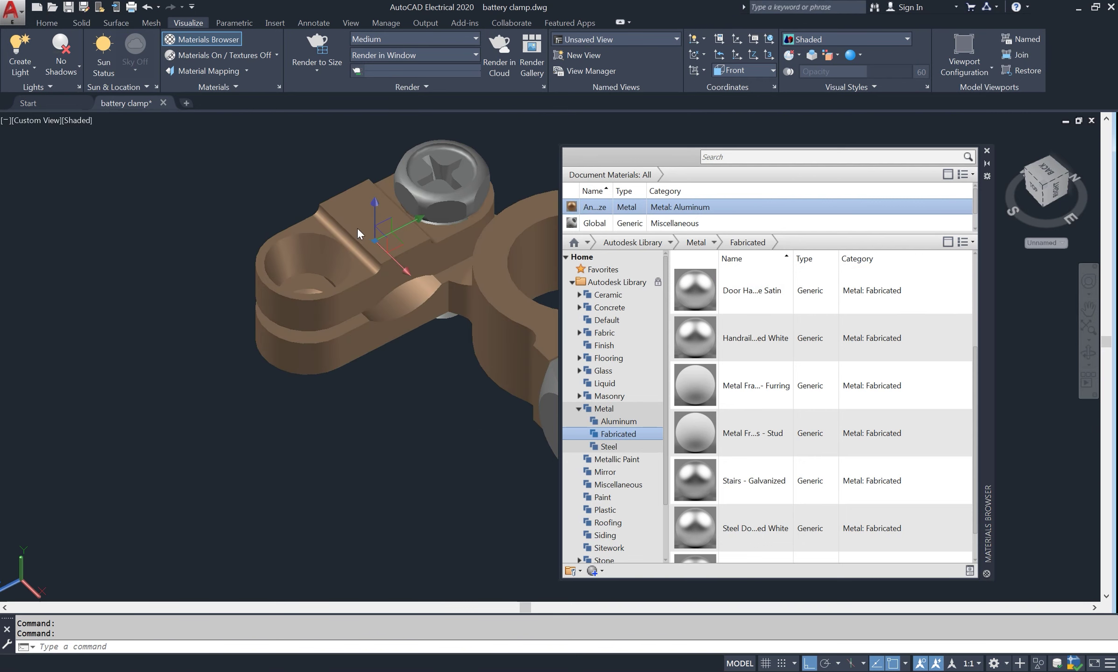
left_click_drag(576, 210, 356, 227)
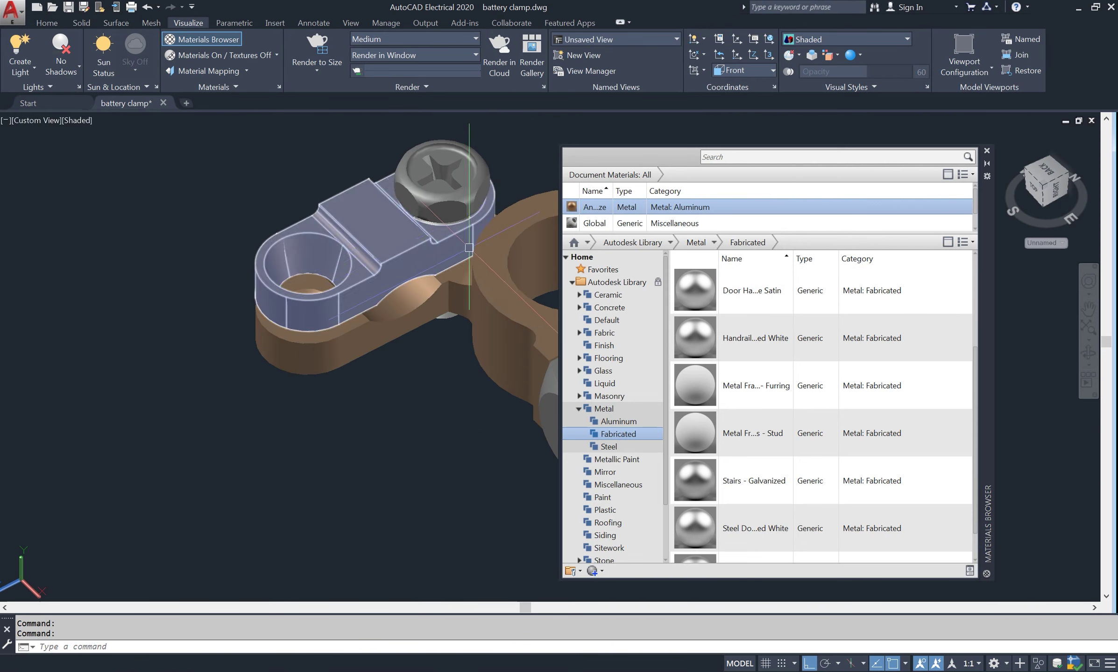
left_click(987, 151)
scroll(735, 431, "down", 2)
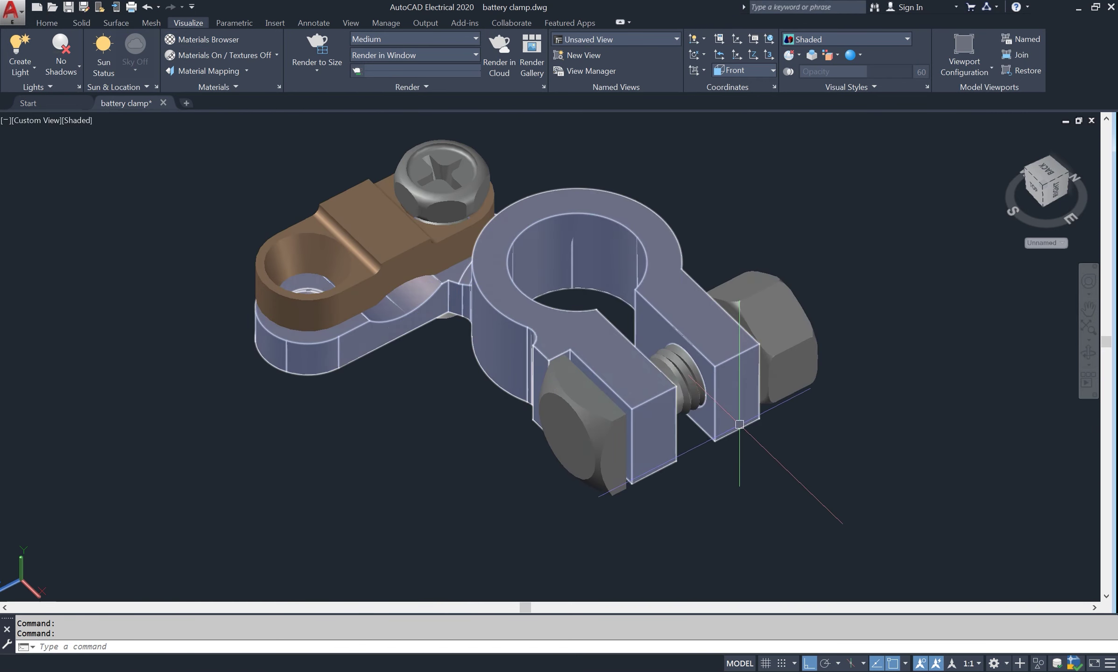
Switch the clamp's visual style to 2D Wireframe
scroll(451, 338, "up", 2)
left_click(594, 322)
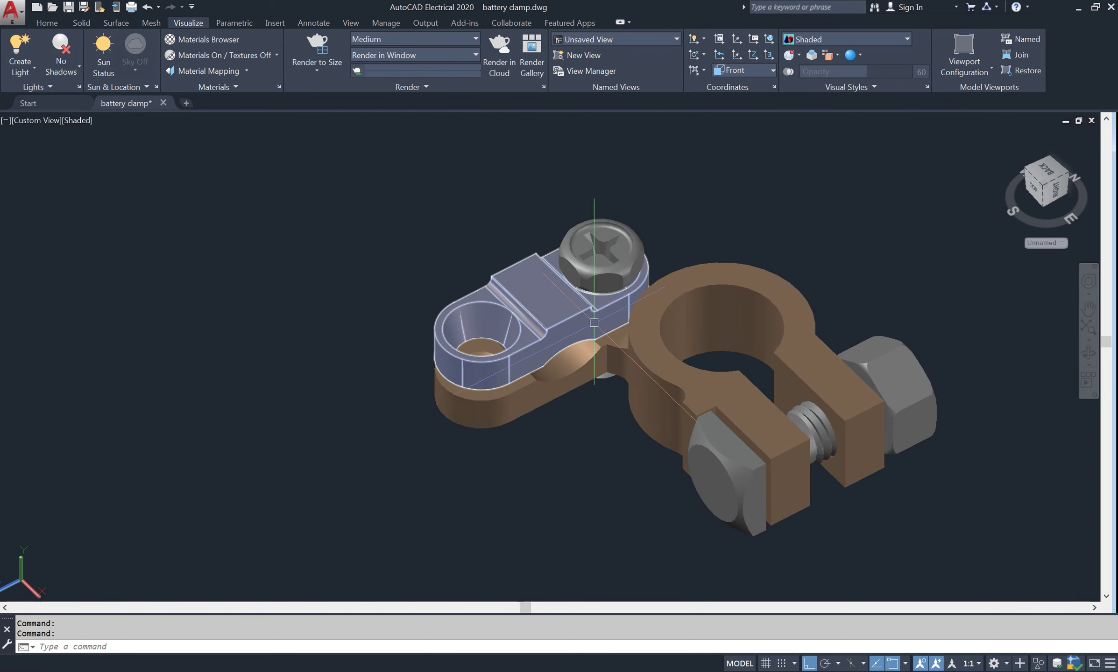
key("Escape")
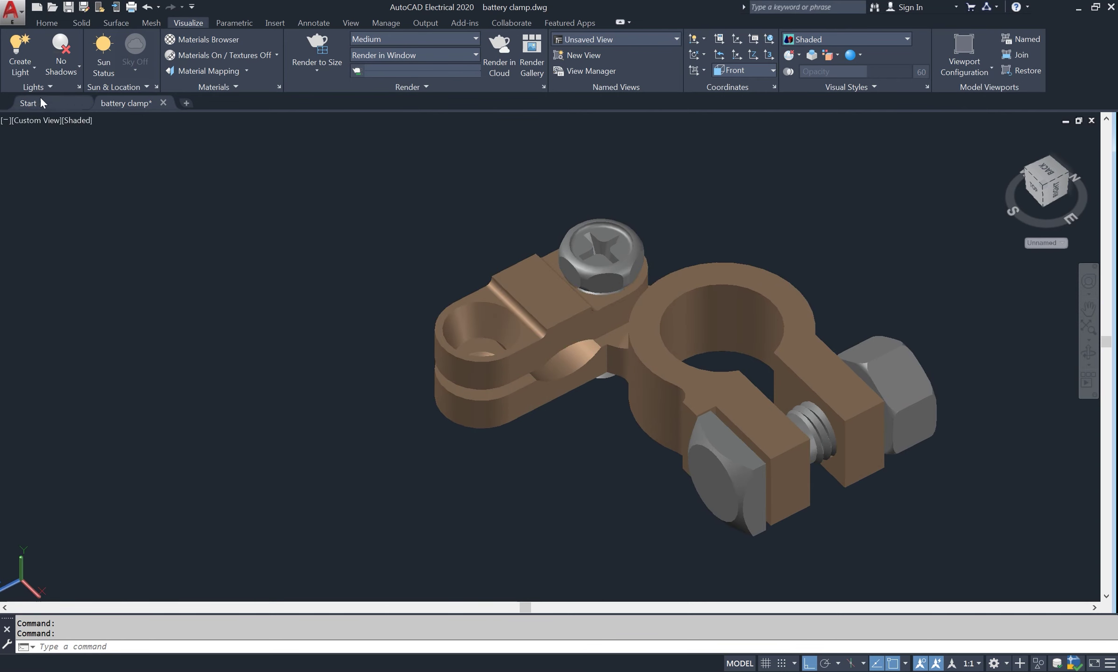
left_click(89, 120)
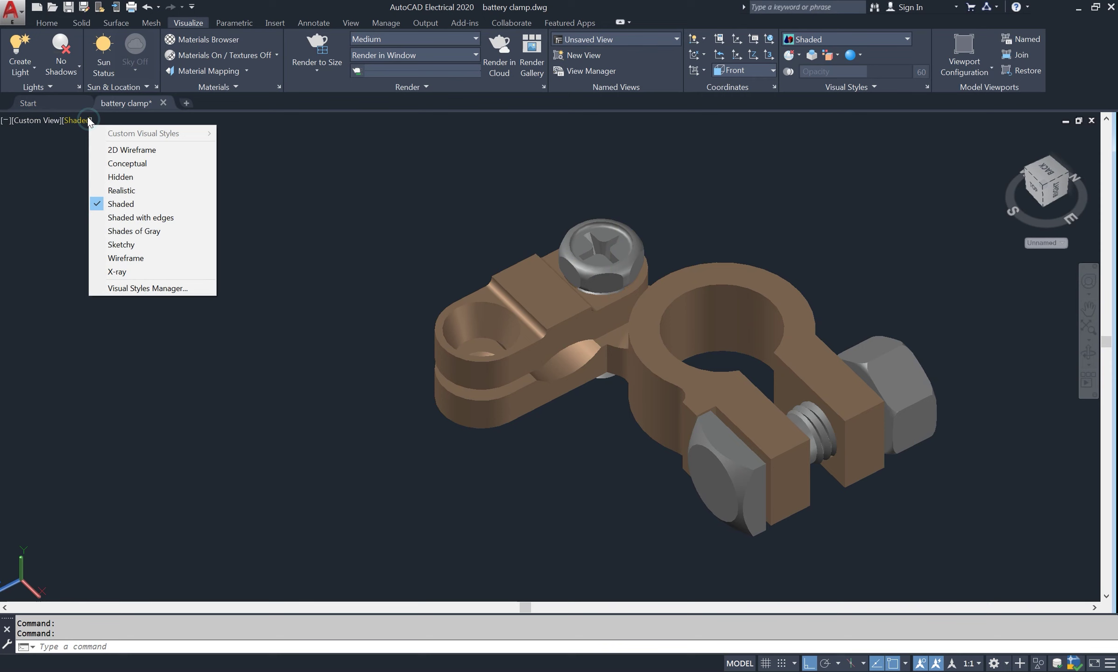
left_click(116, 147)
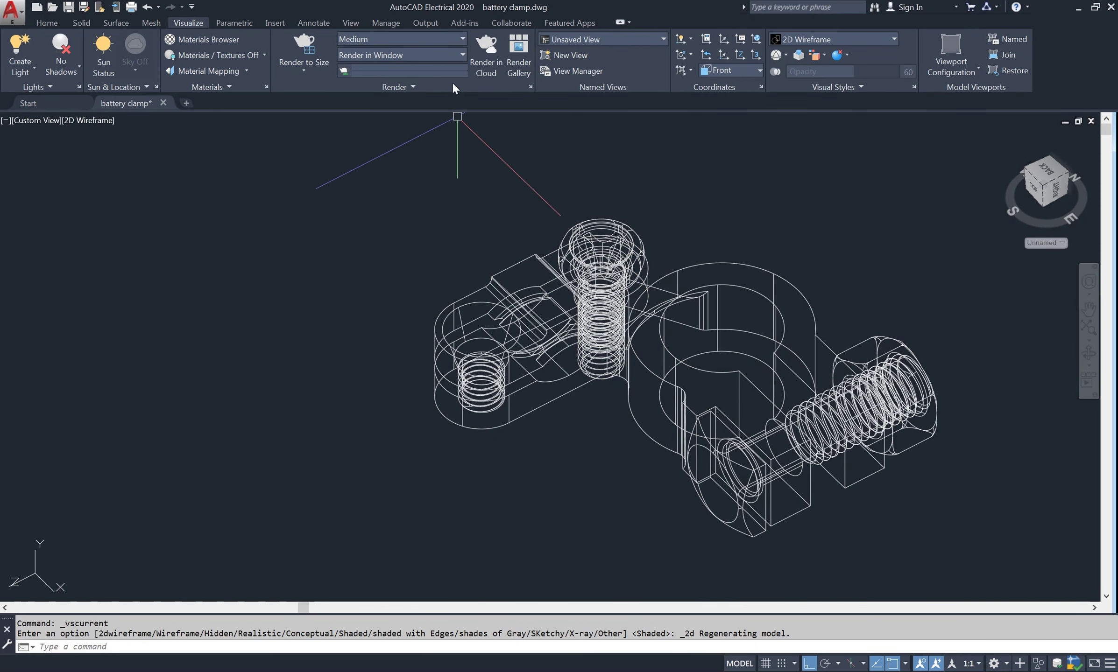
Reset the UCS to World and set the view to SW Isometric
left_click(47, 22)
left_click(569, 67)
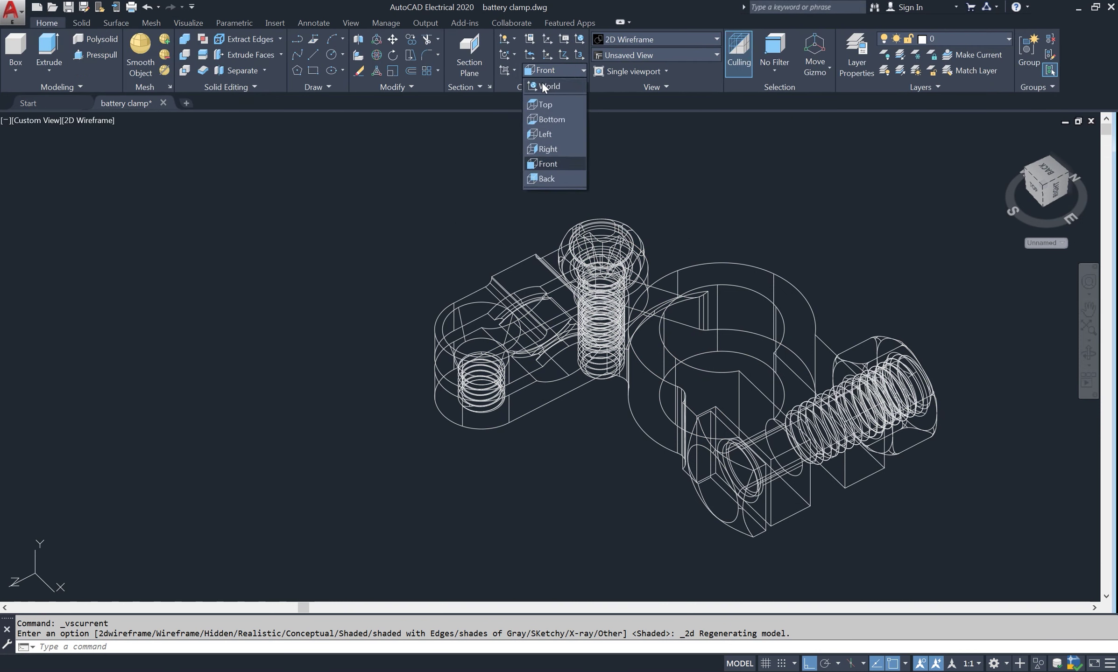
left_click(544, 92)
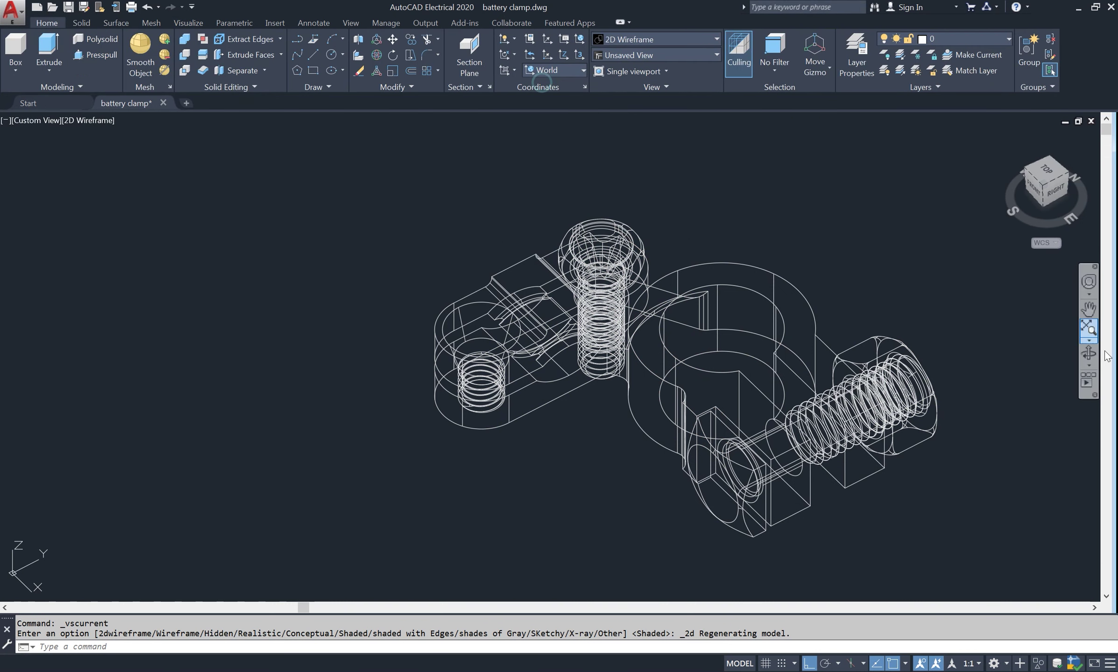
left_click(1032, 180)
scroll(439, 413, "up", 2)
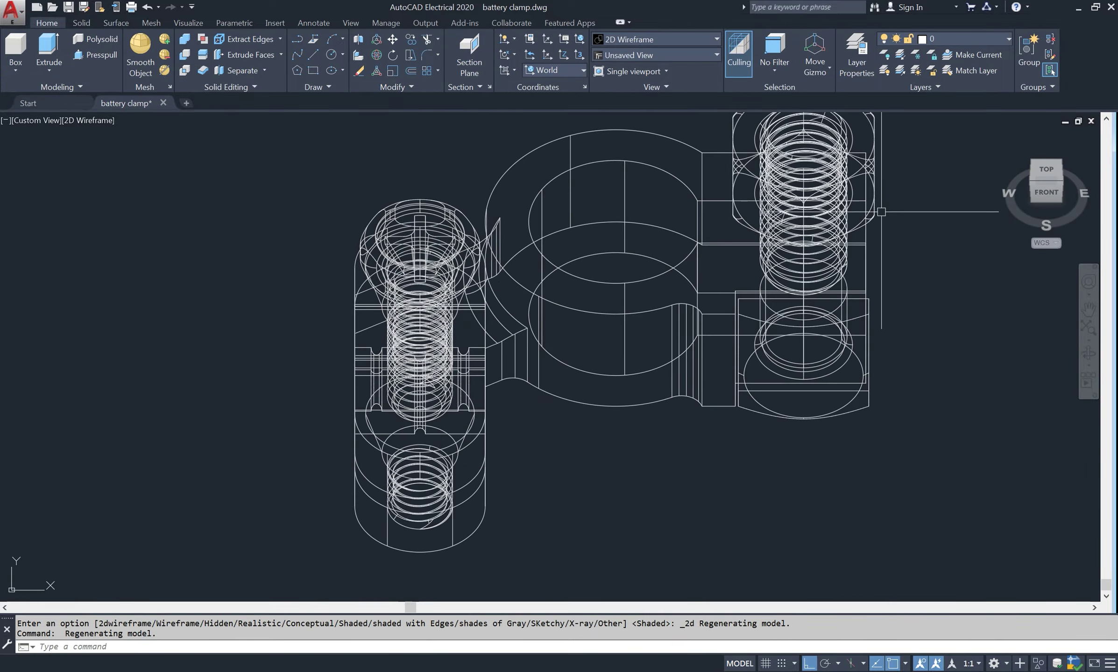
left_click(1031, 189)
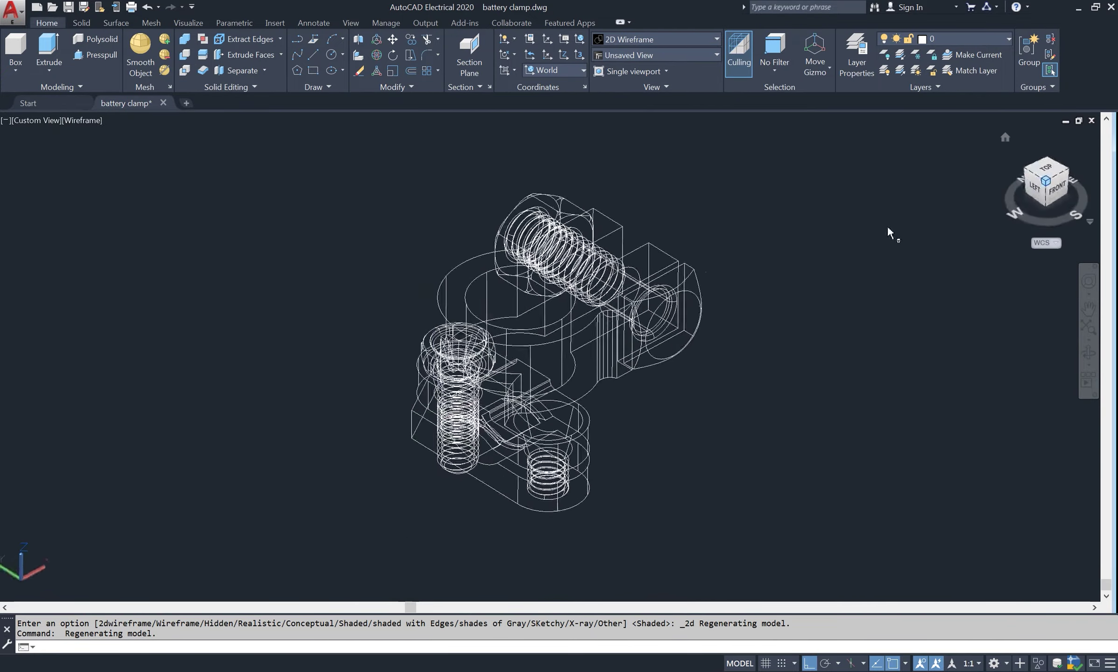
scroll(490, 486, "up", 1)
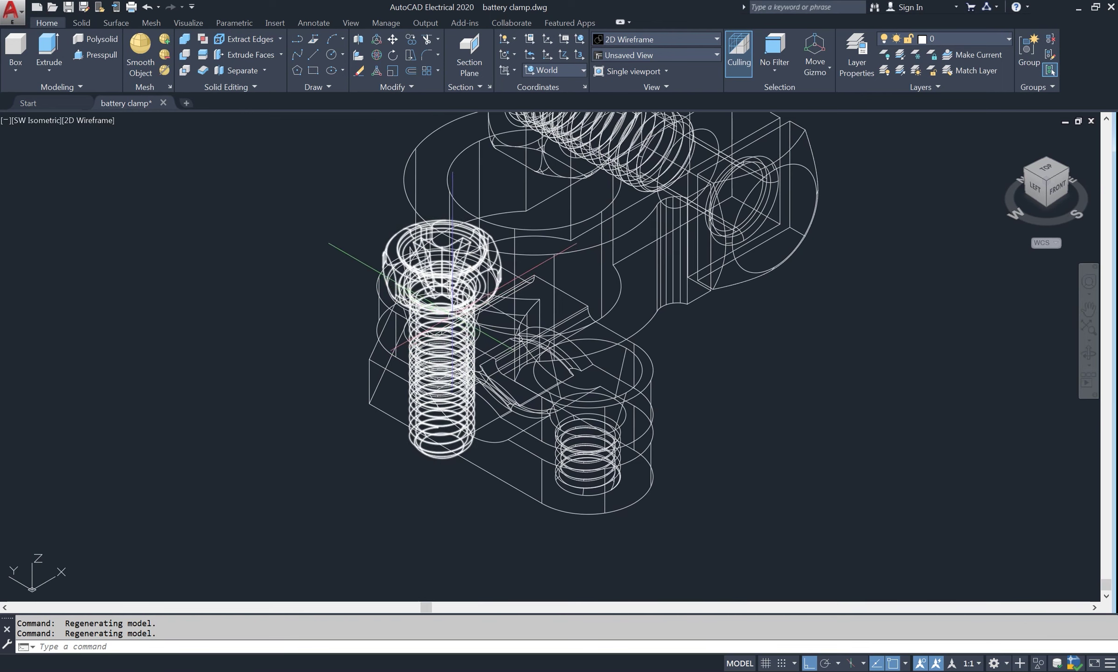
scroll(490, 486, "up", 1)
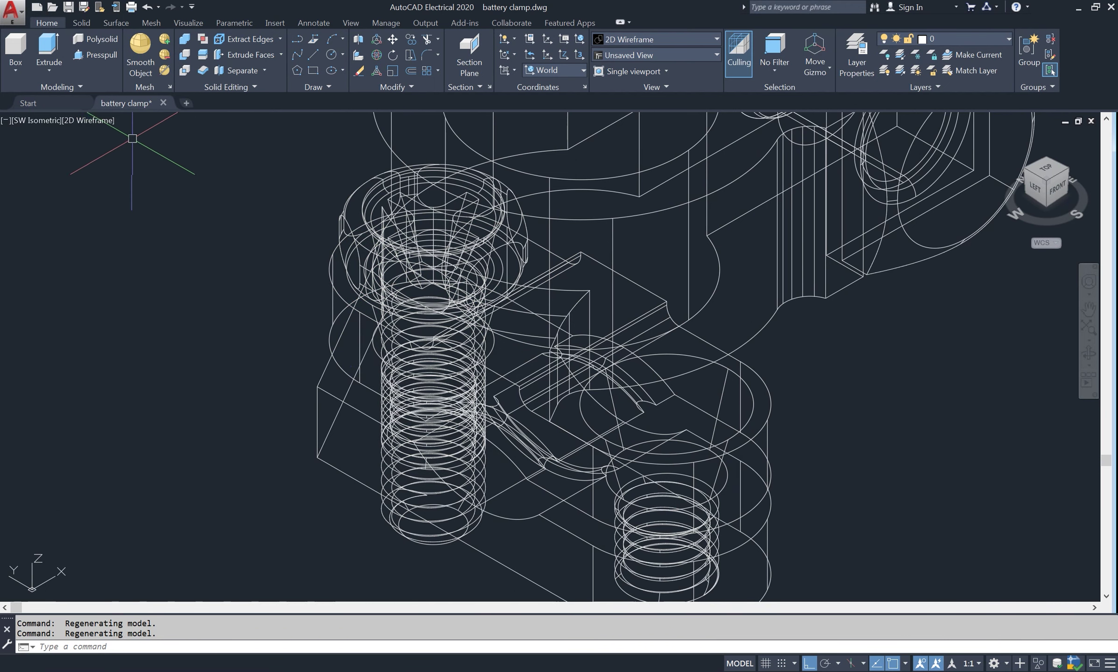
Preview Conceptual, Hidden and Realistic styles, then return to 2D Wireframe in SE Isometric view
left_click(104, 120)
left_click(131, 172)
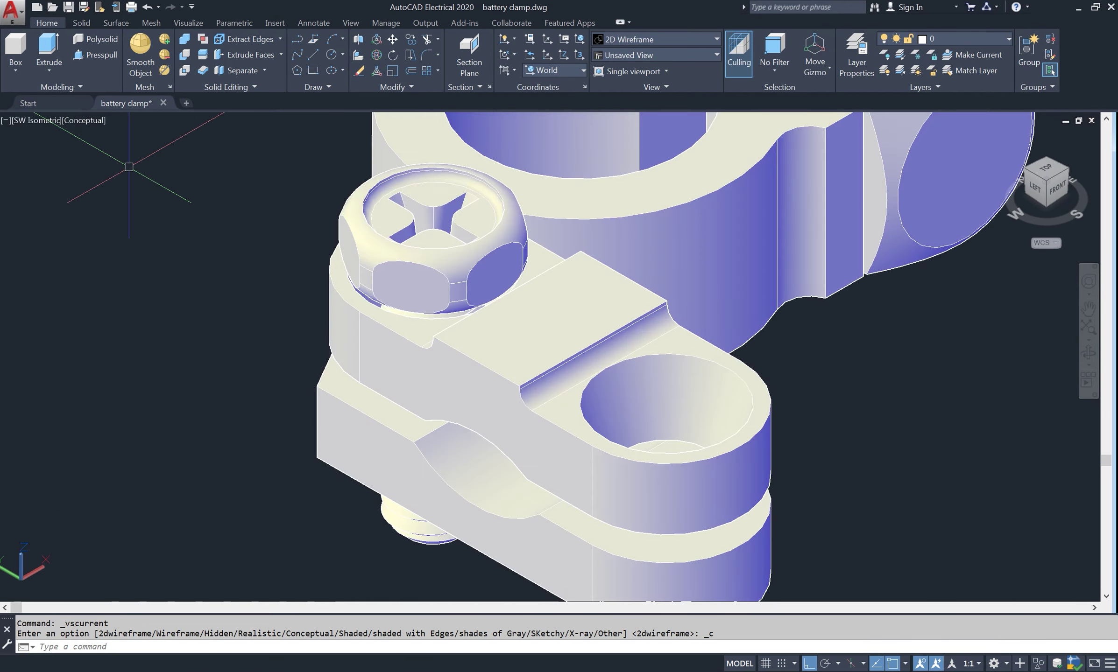
left_click(102, 119)
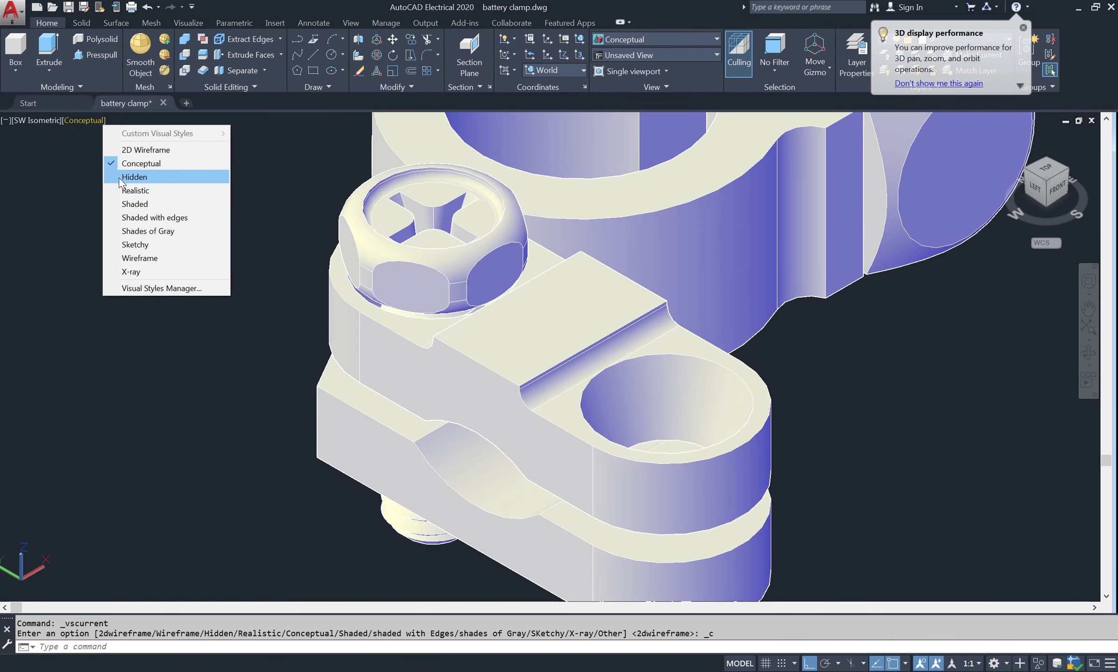
left_click(118, 175)
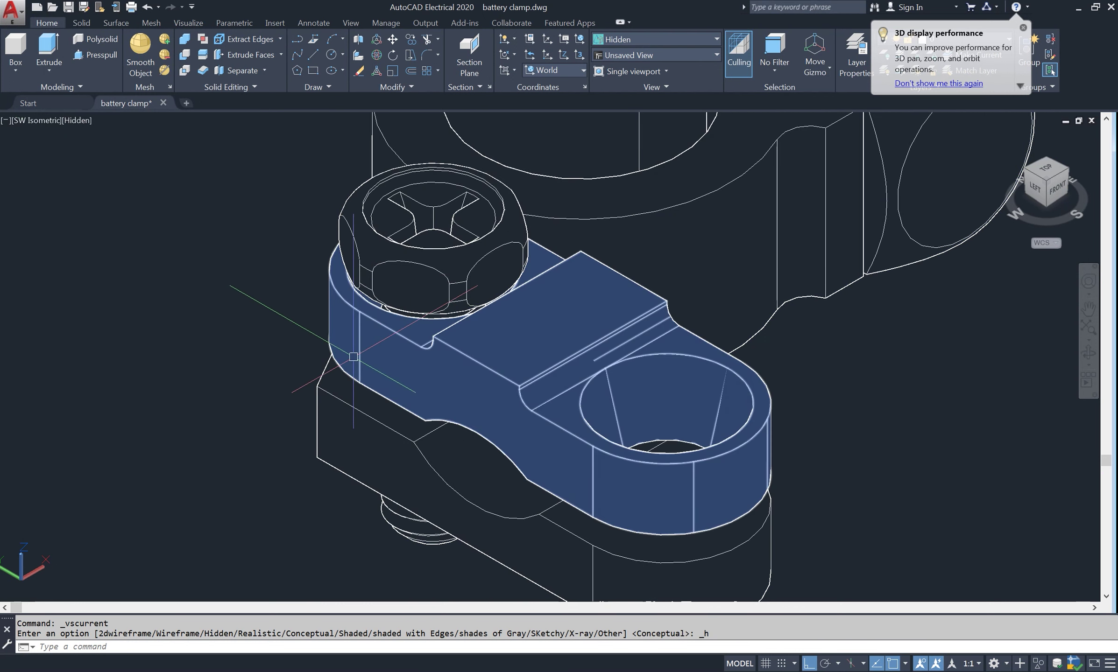
left_click(74, 123)
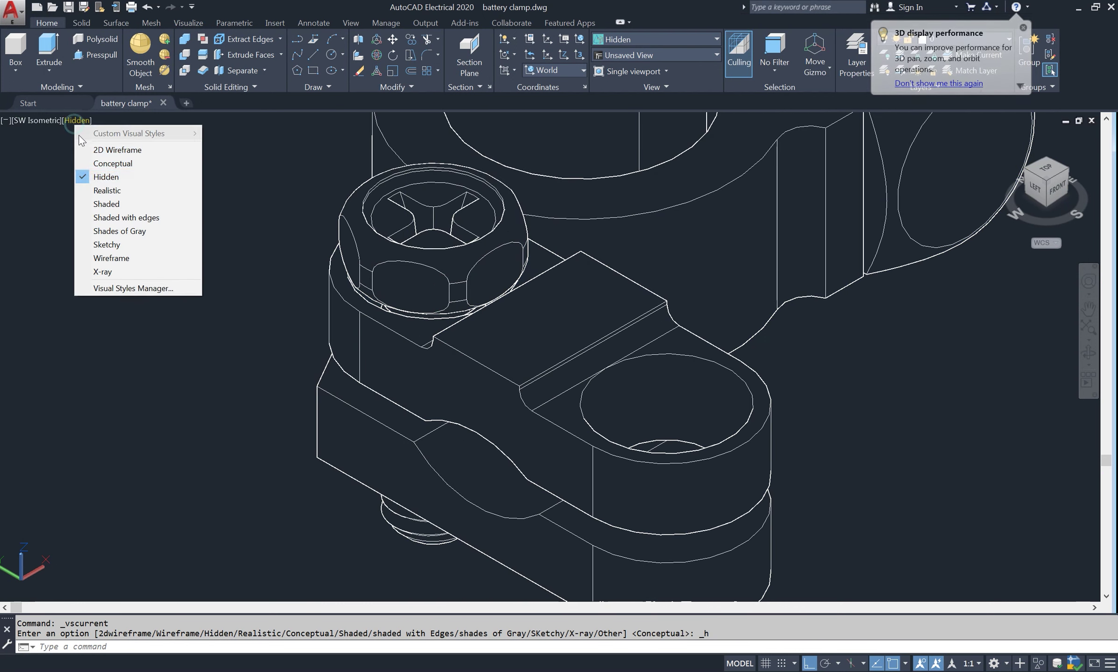
left_click(119, 184)
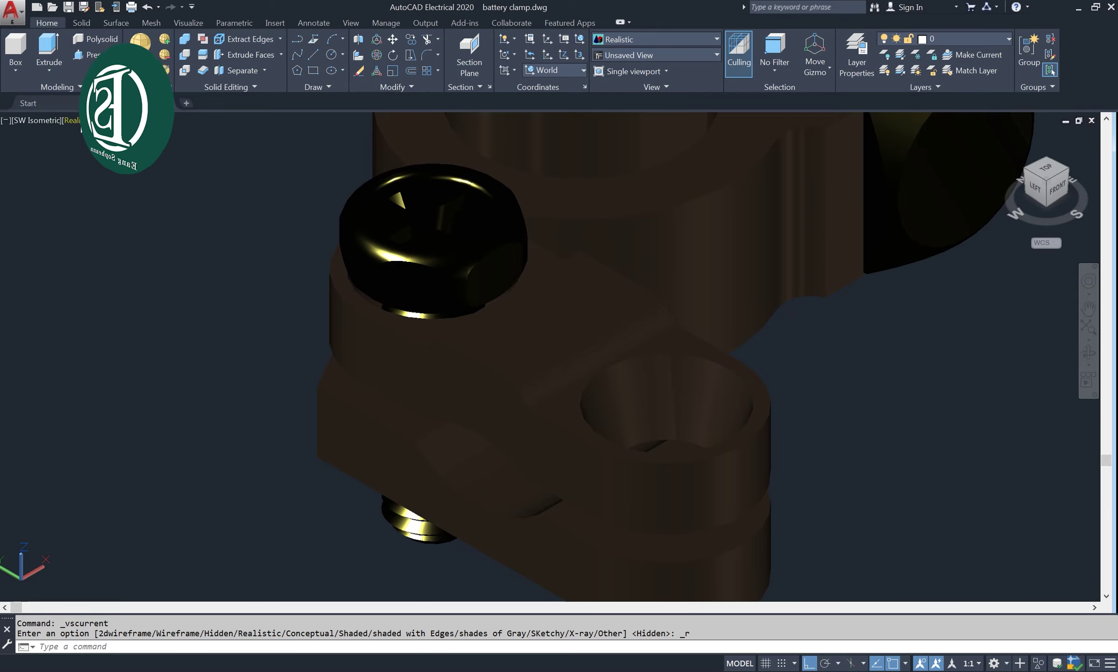
left_click(84, 120)
left_click(122, 149)
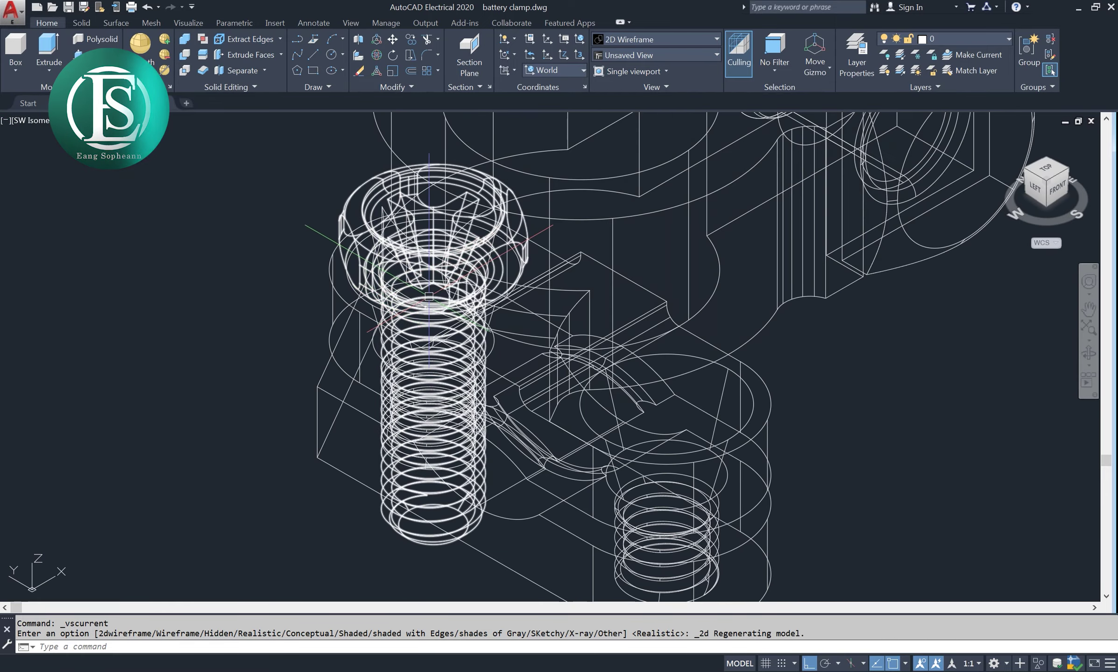
left_click(1068, 170)
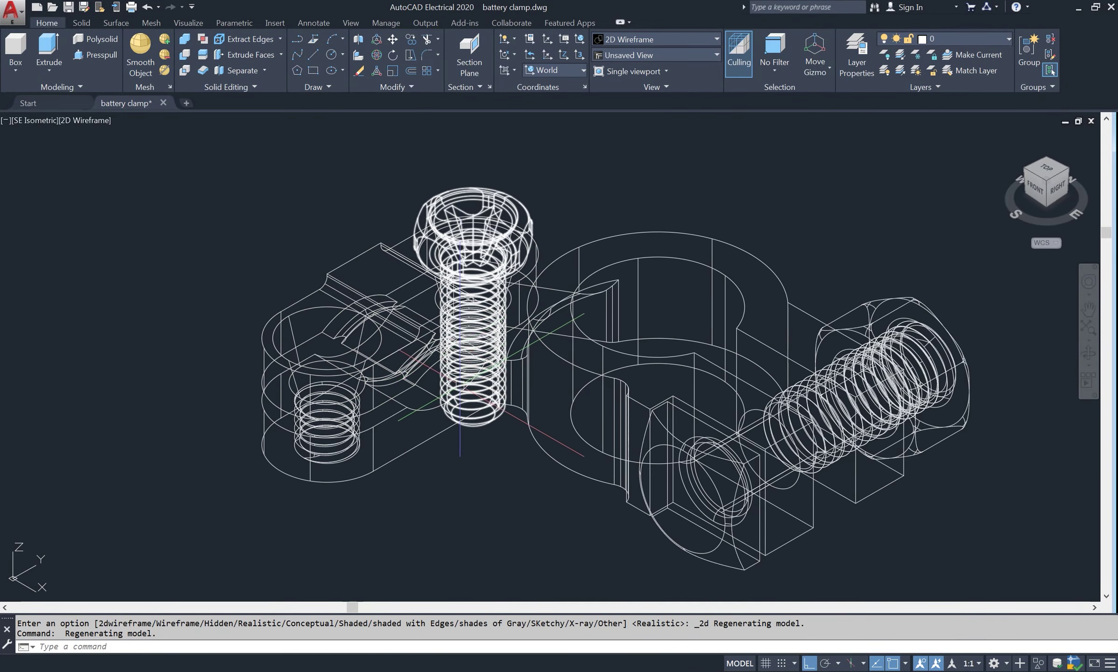
scroll(474, 283, "up", 2)
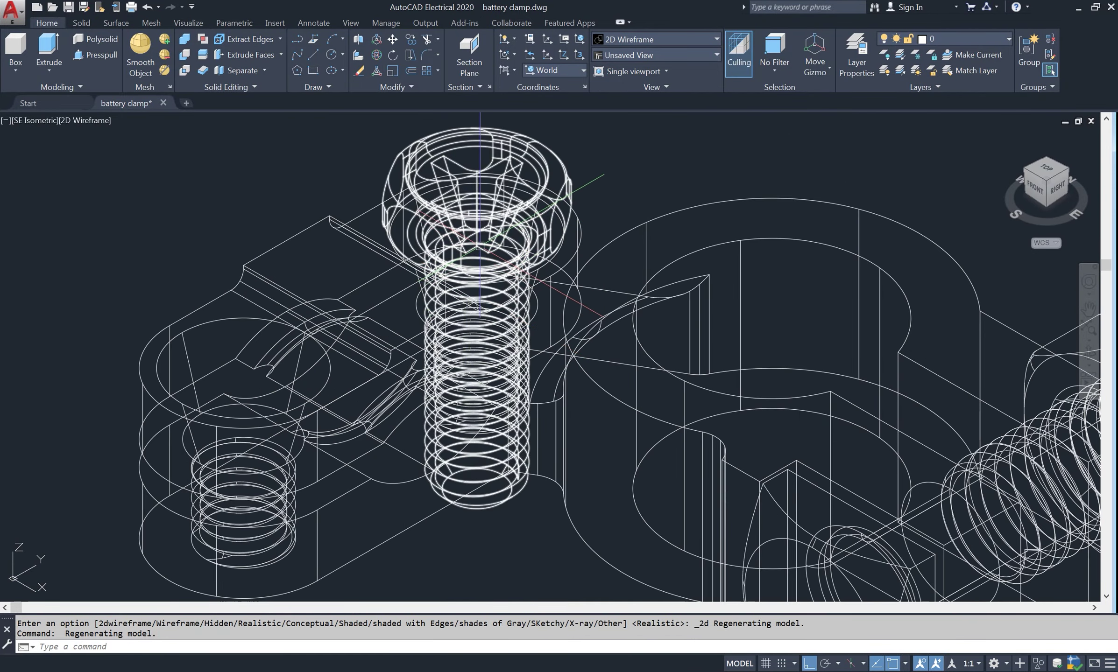
type("Co")
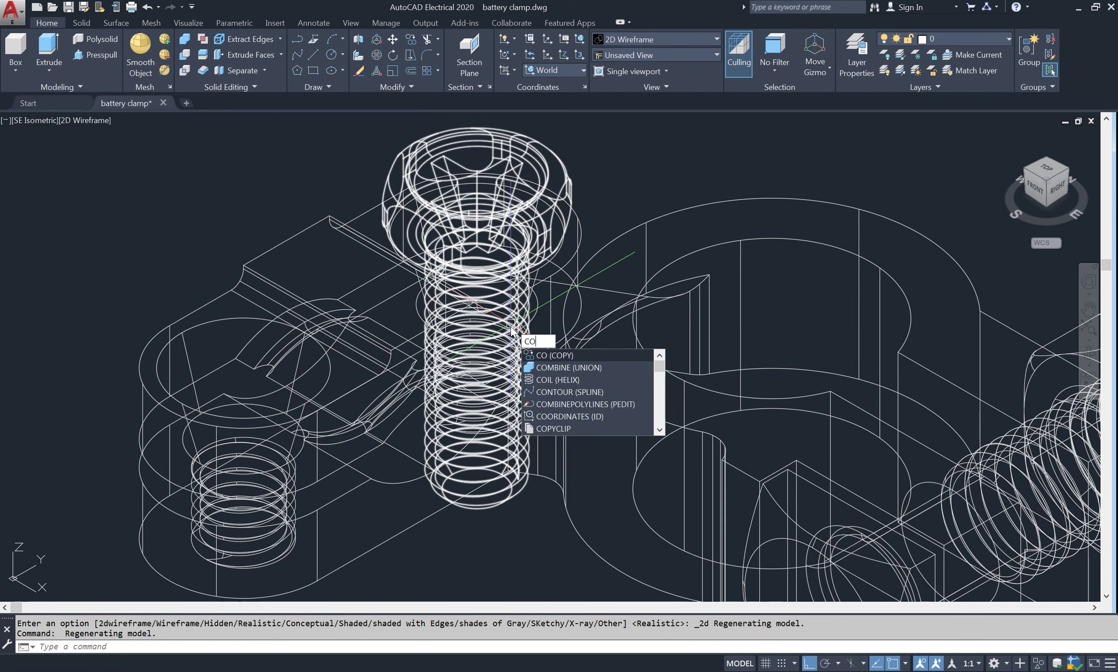
key("Return")
left_click(491, 246)
key("Return")
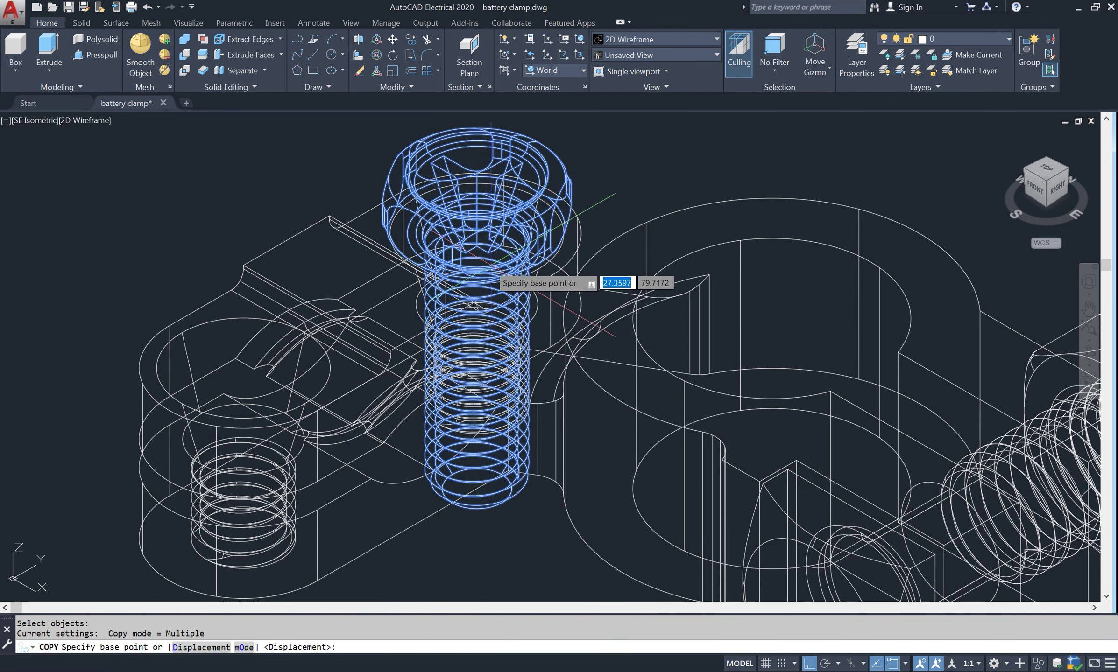
scroll(537, 271, "up", 2)
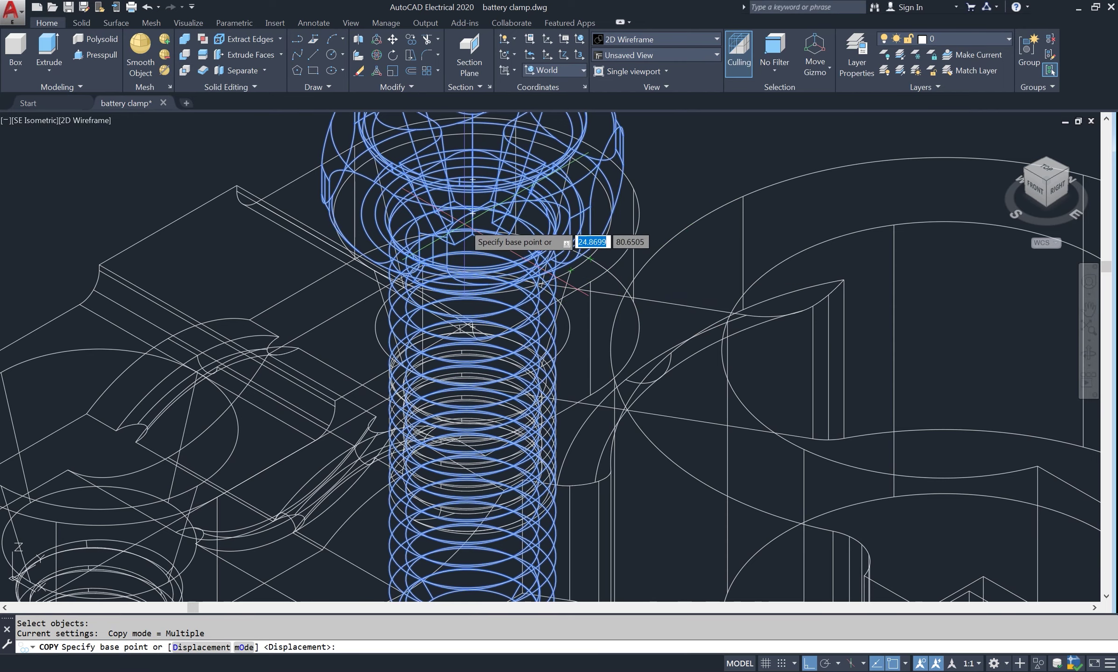
left_click(485, 205)
scroll(485, 206, "down", 2)
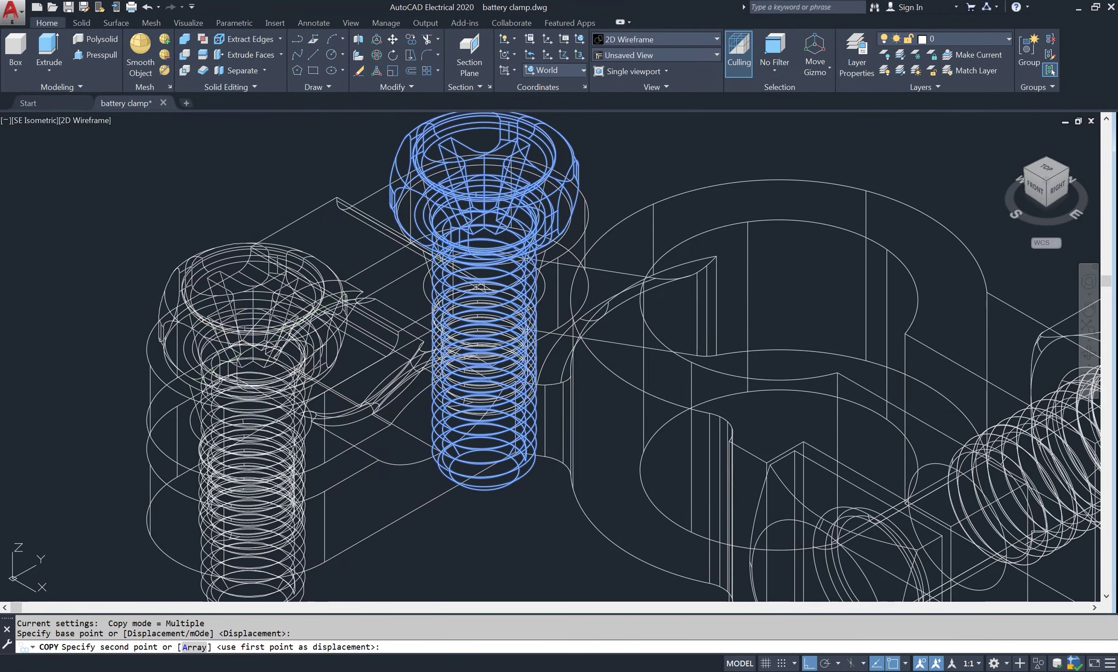
left_click(261, 318)
key("Return")
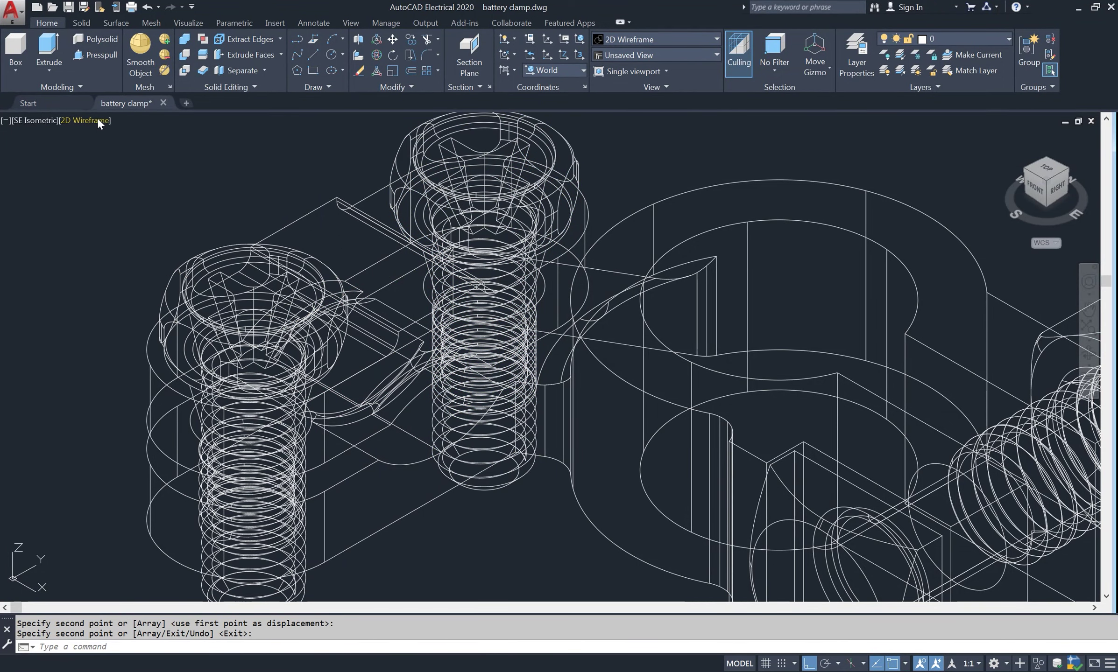
left_click(97, 121)
left_click(148, 205)
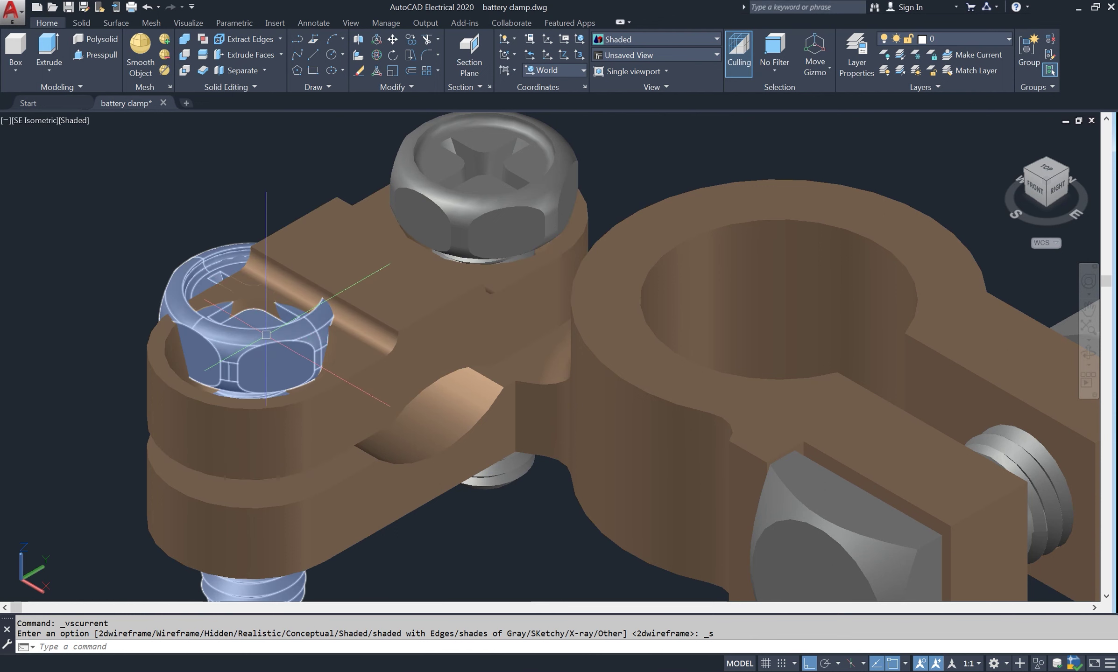
scroll(266, 335, "down", 5)
scroll(258, 338, "up", 5)
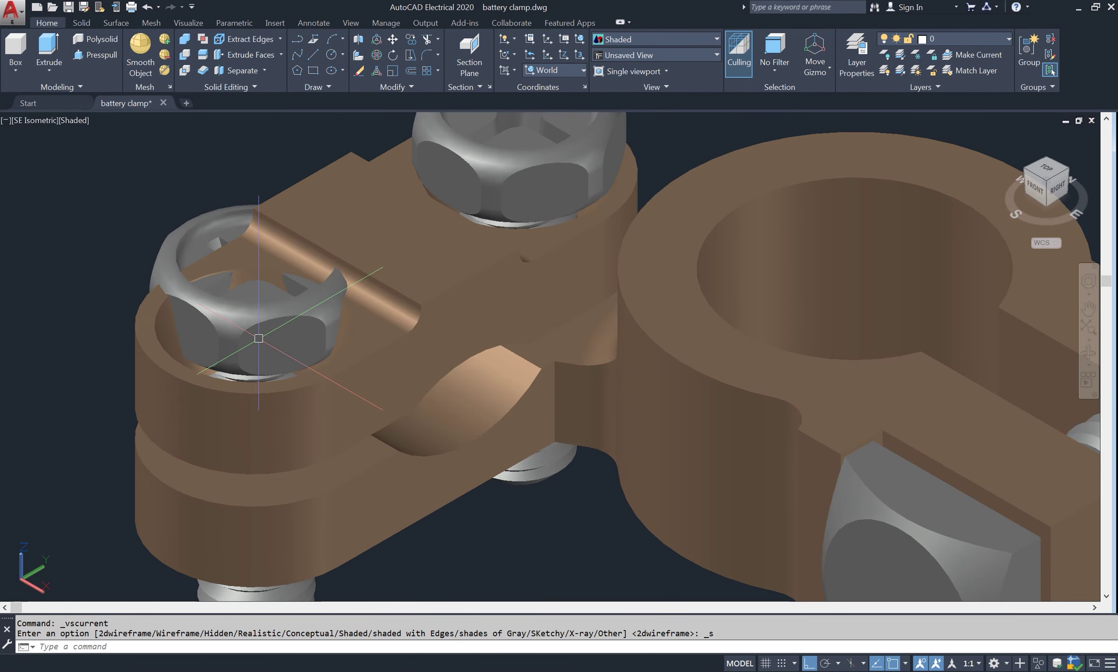
key("ctrl+z")
key("ctrl+z")
key("ctrl+z")
type("CO")
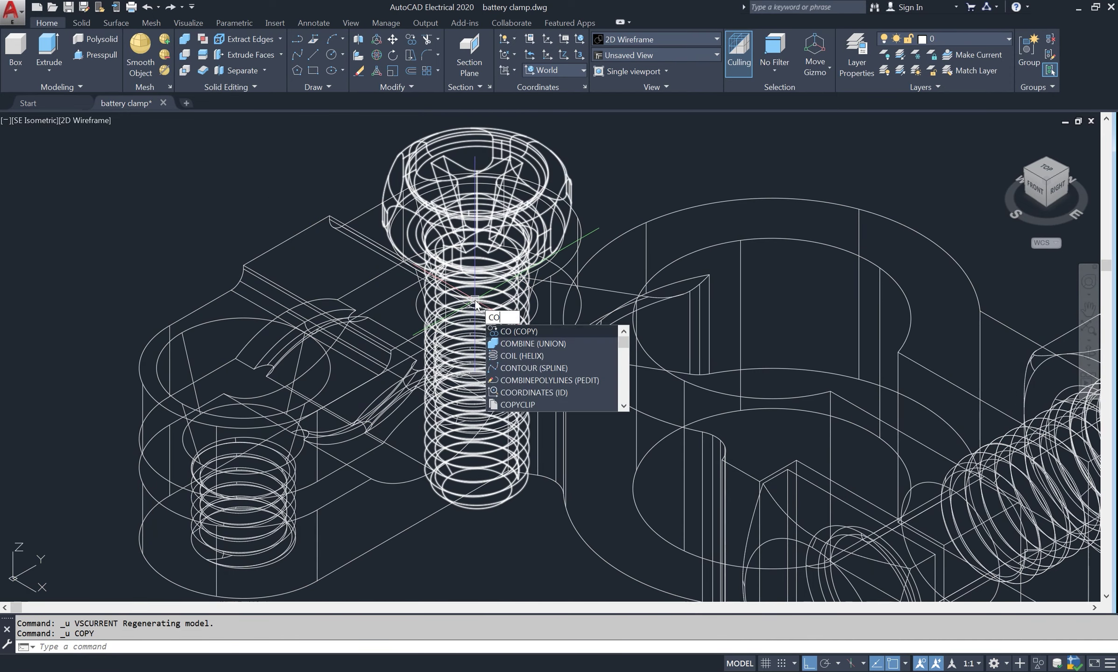
Copy the bolt from its midpoint into the clamp's left hole and display the model Shaded
key("Return")
left_click(490, 282)
key("Return")
scroll(490, 287, "up", 3)
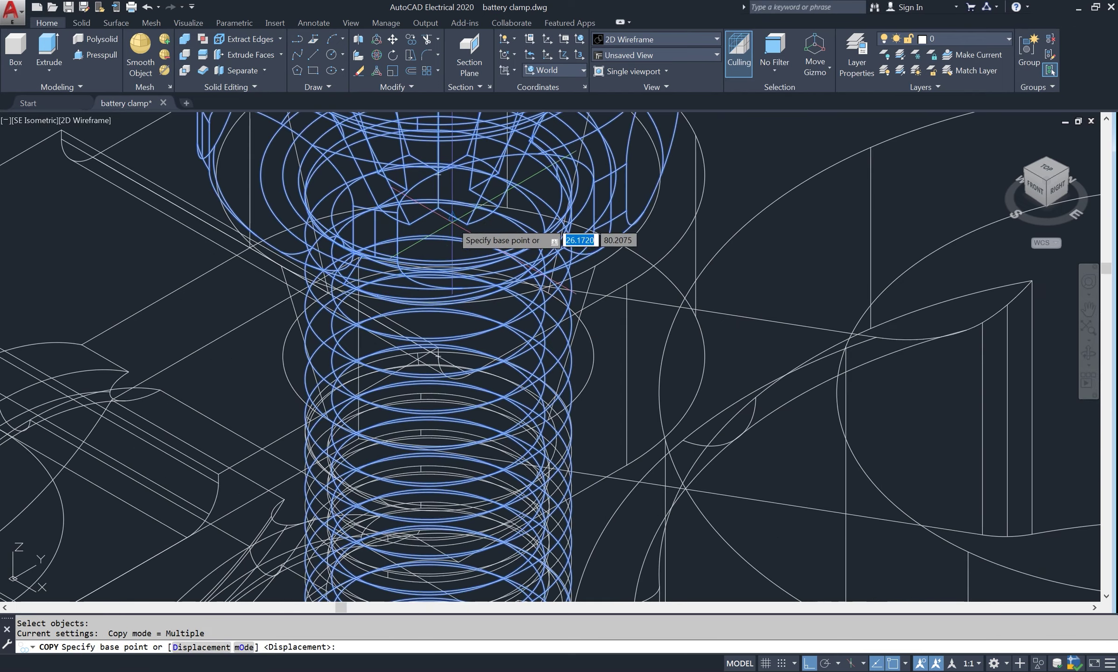
left_click(646, 237)
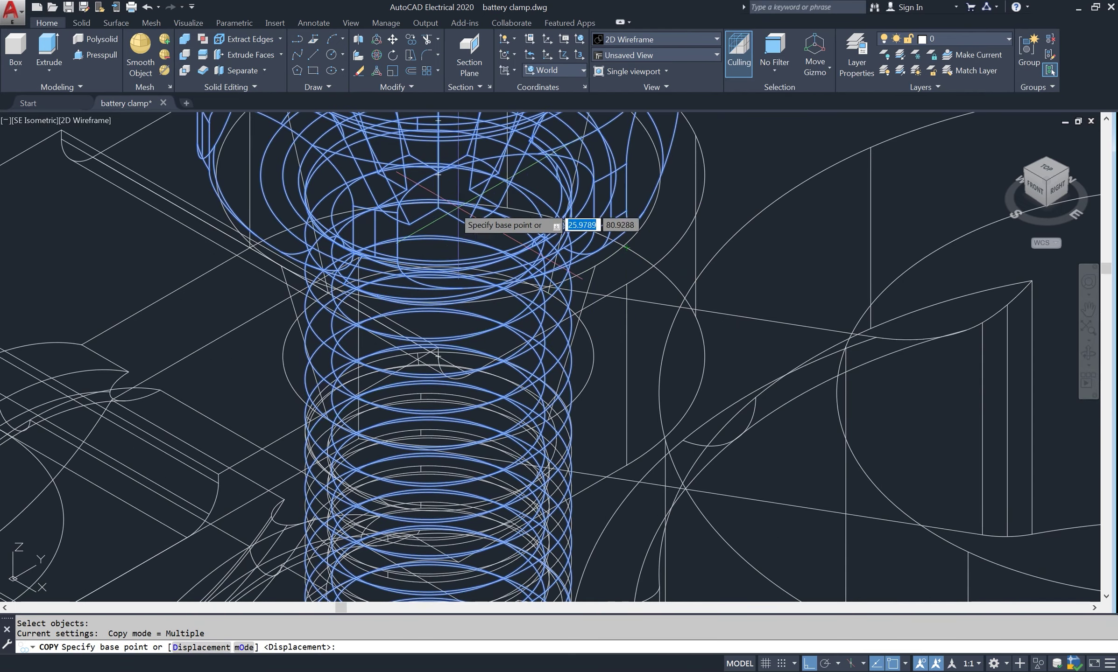
scroll(546, 172, "down", 2)
scroll(546, 173, "down", 4)
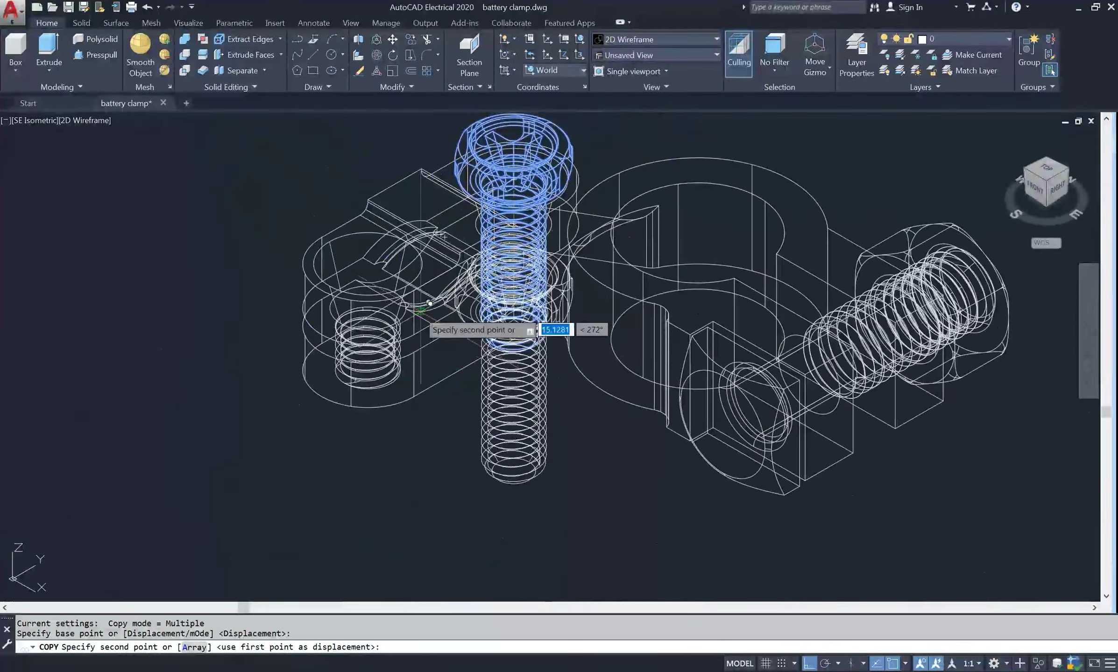
scroll(396, 294, "up", 3)
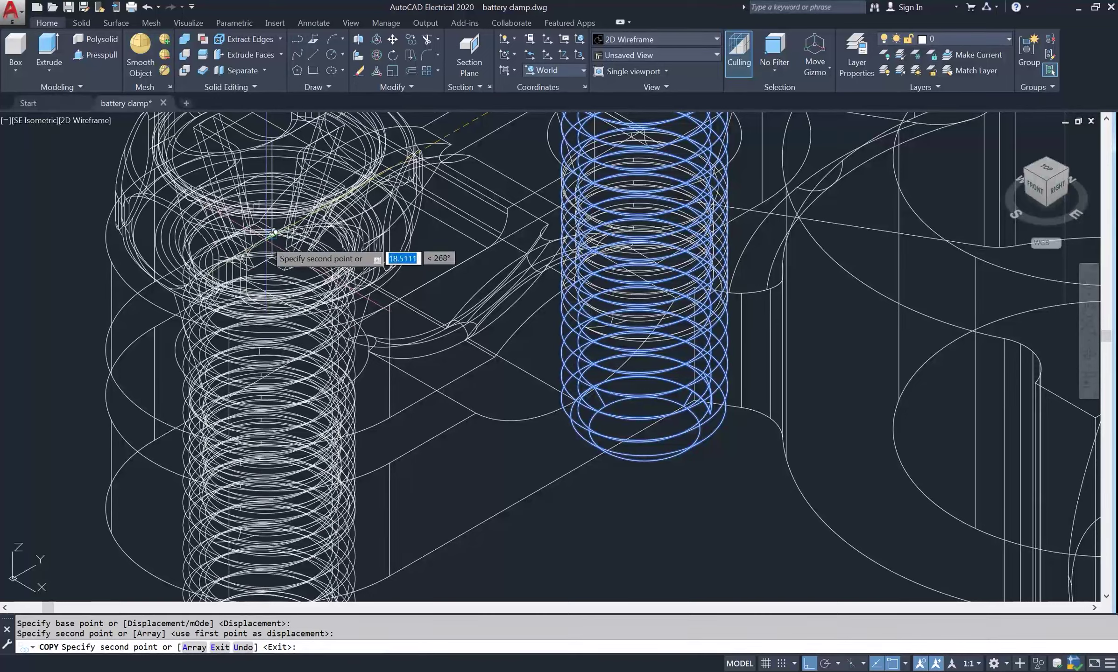
left_click(275, 232)
key("Return")
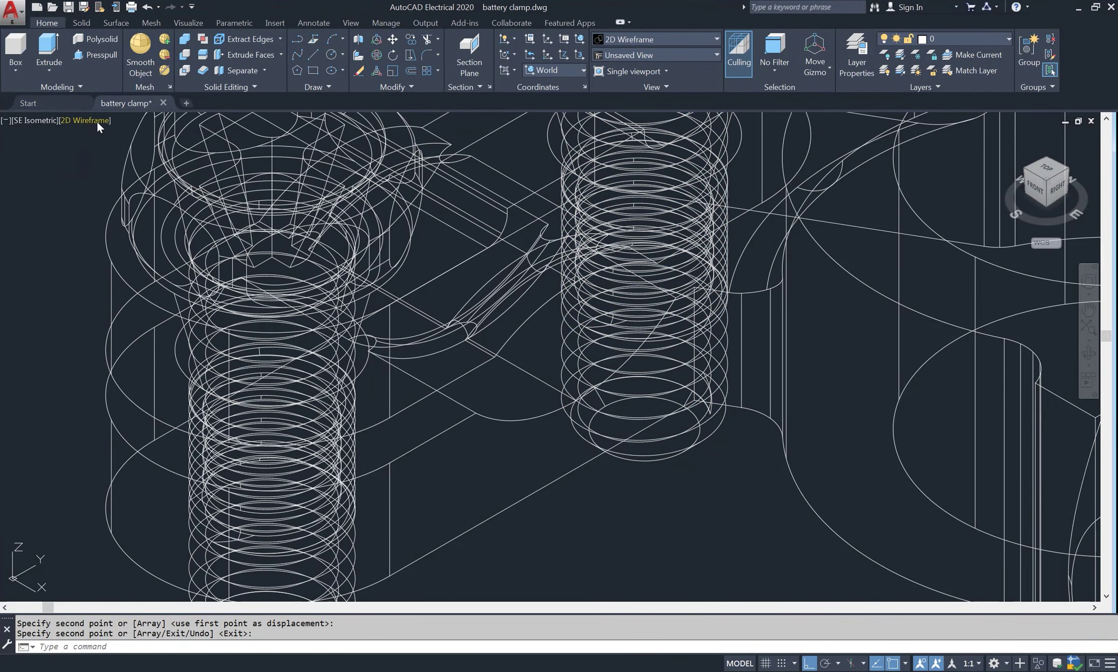
left_click(97, 121)
left_click(135, 206)
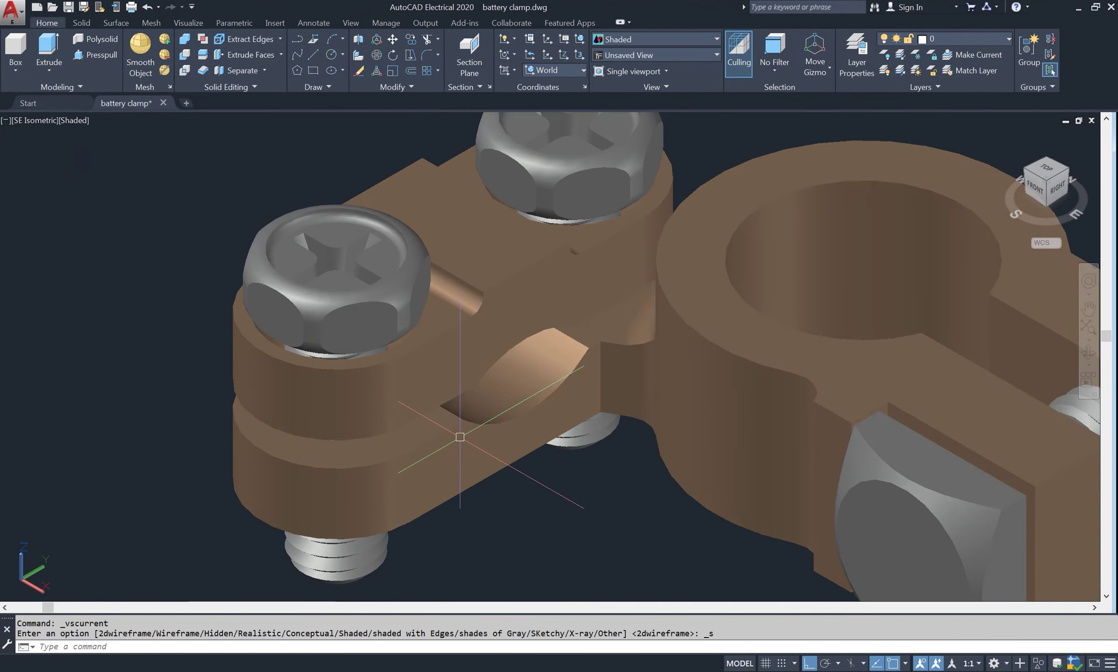
Orbit the shaded clamp to a lower, more side-on viewing angle
scroll(333, 289, "down", 2)
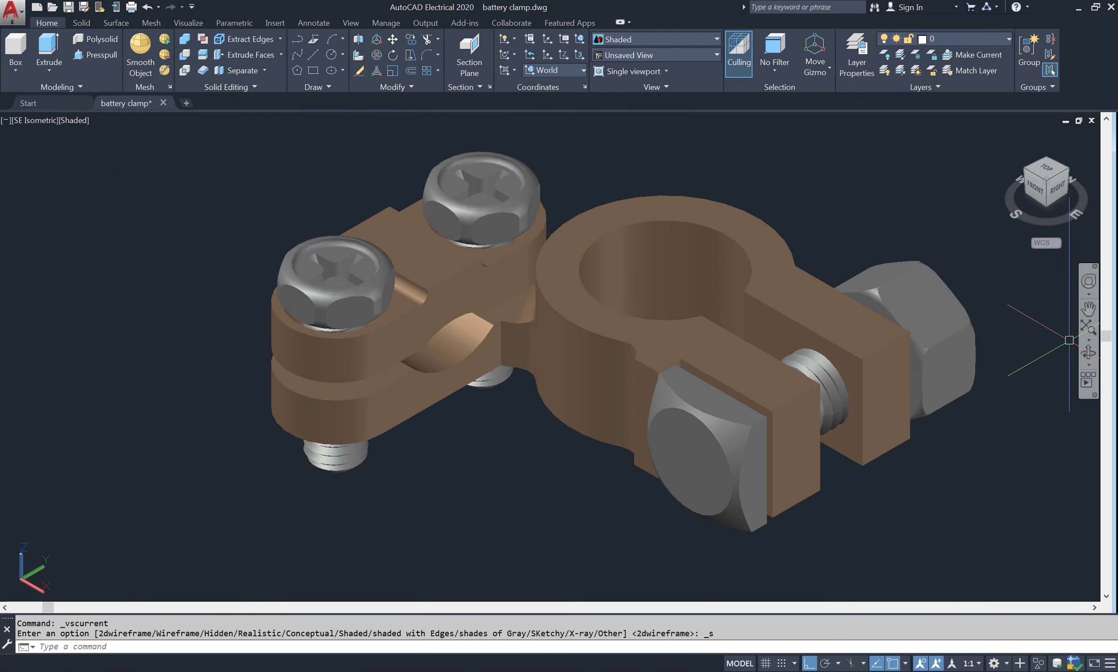
left_click(1087, 358)
mouse_move(798, 379)
left_mouse_down()
mouse_move(750, 359)
mouse_move(787, 415)
left_mouse_up()
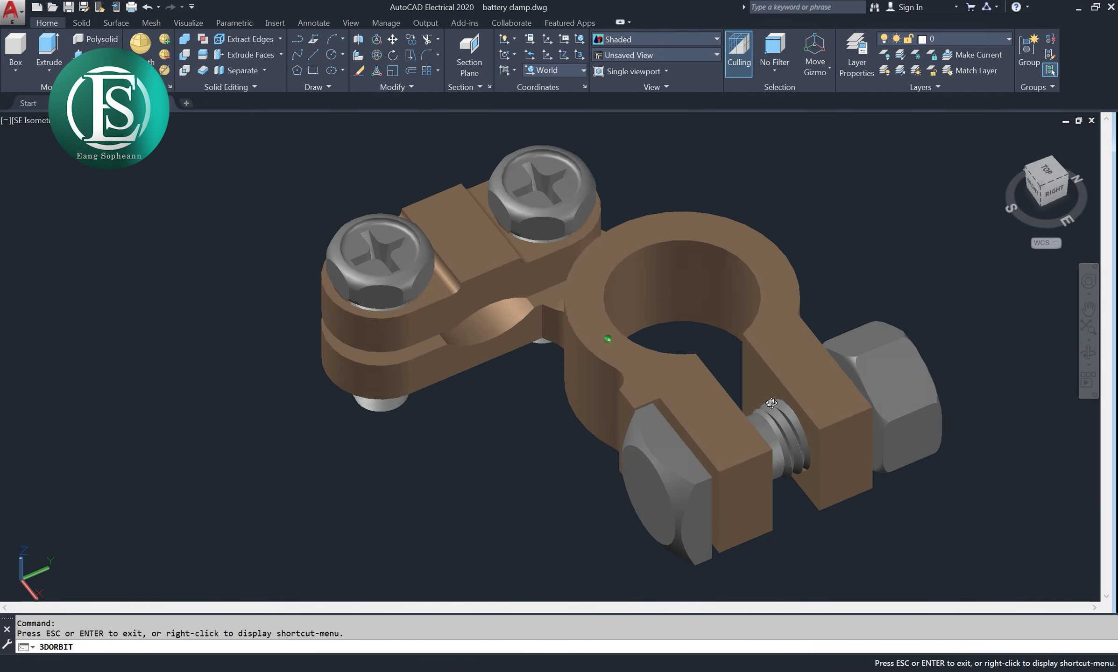
mouse_move(796, 405)
left_mouse_down()
mouse_move(768, 372)
mouse_move(789, 397)
left_mouse_up()
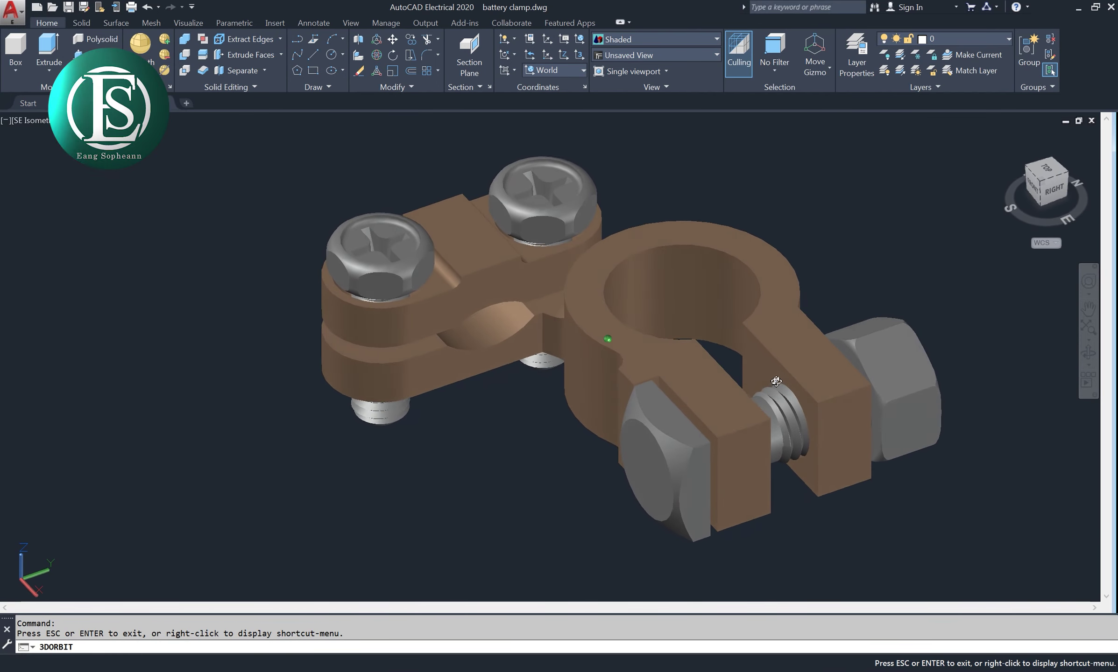
scroll(789, 397, "up", 1)
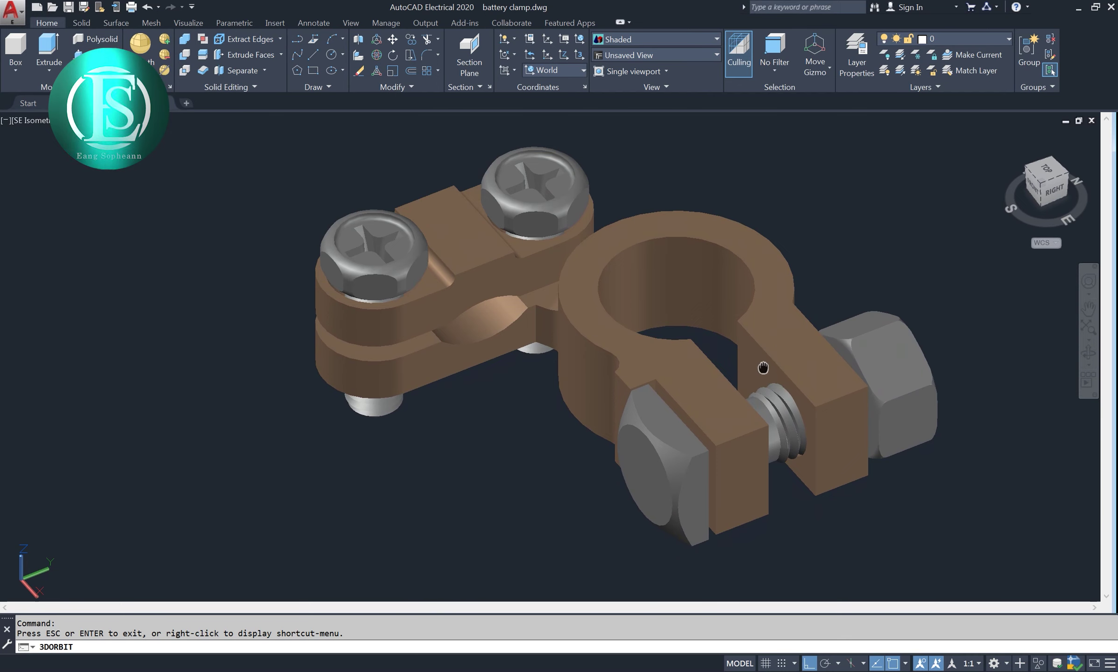
middle_click_drag(763, 369, 729, 363)
Exit Orbit and bring up the Visualize lighting and rendering tools
right_click(813, 160)
left_click(833, 167)
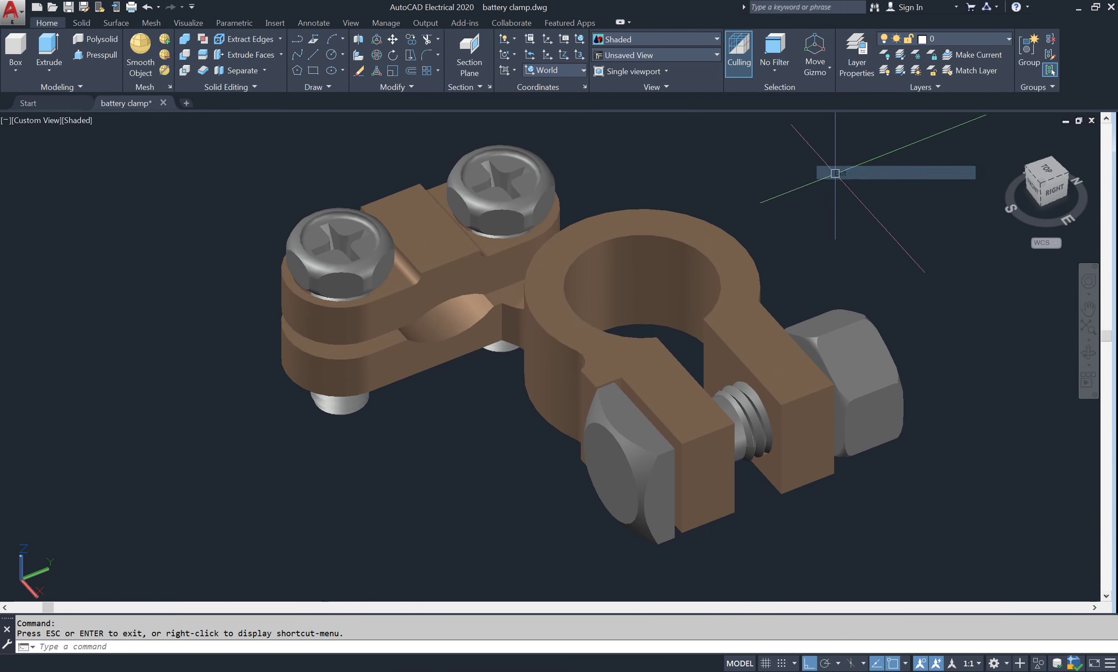
left_click(188, 23)
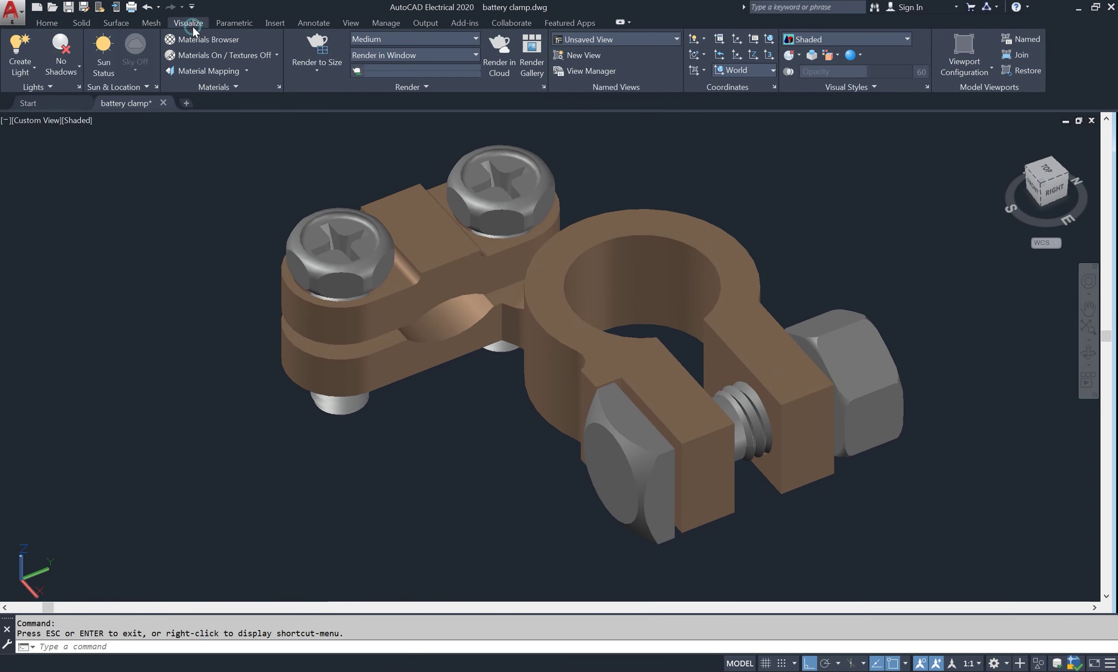
Turn on sunlight with the recommended exposure and enable the render environment with a custom background
left_click(107, 65)
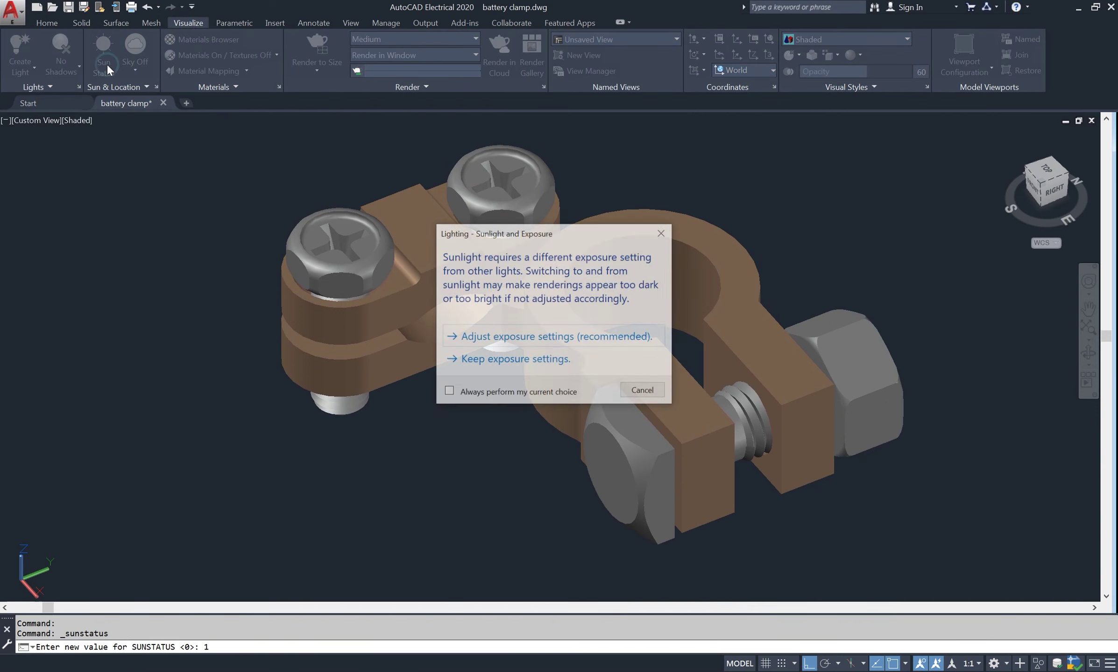
left_click(551, 344)
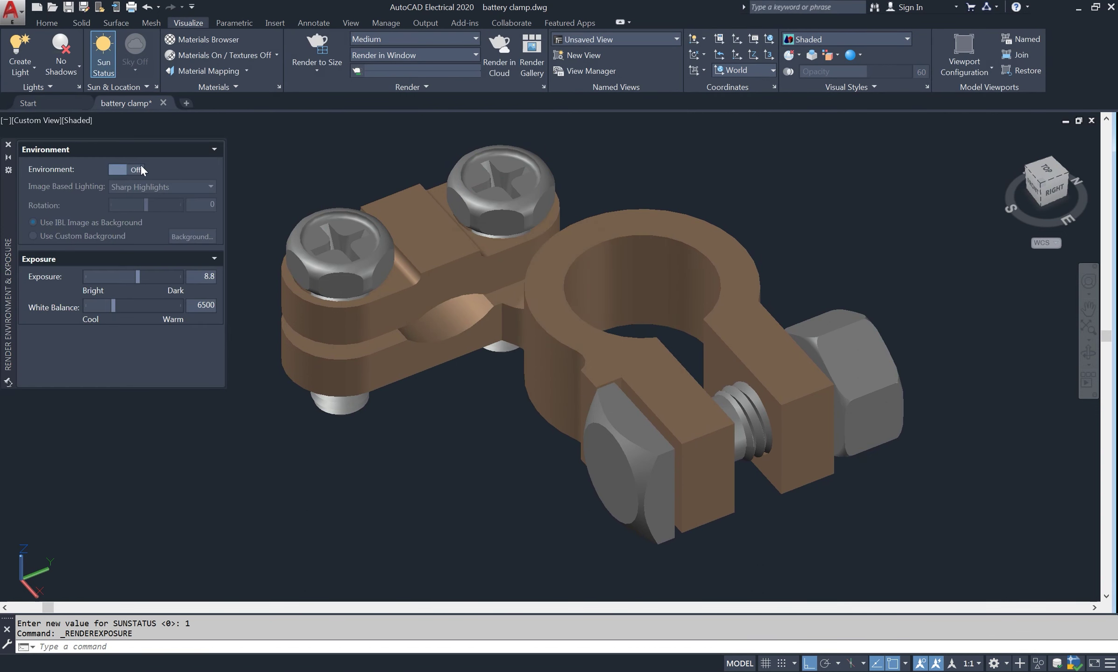
left_click(142, 169)
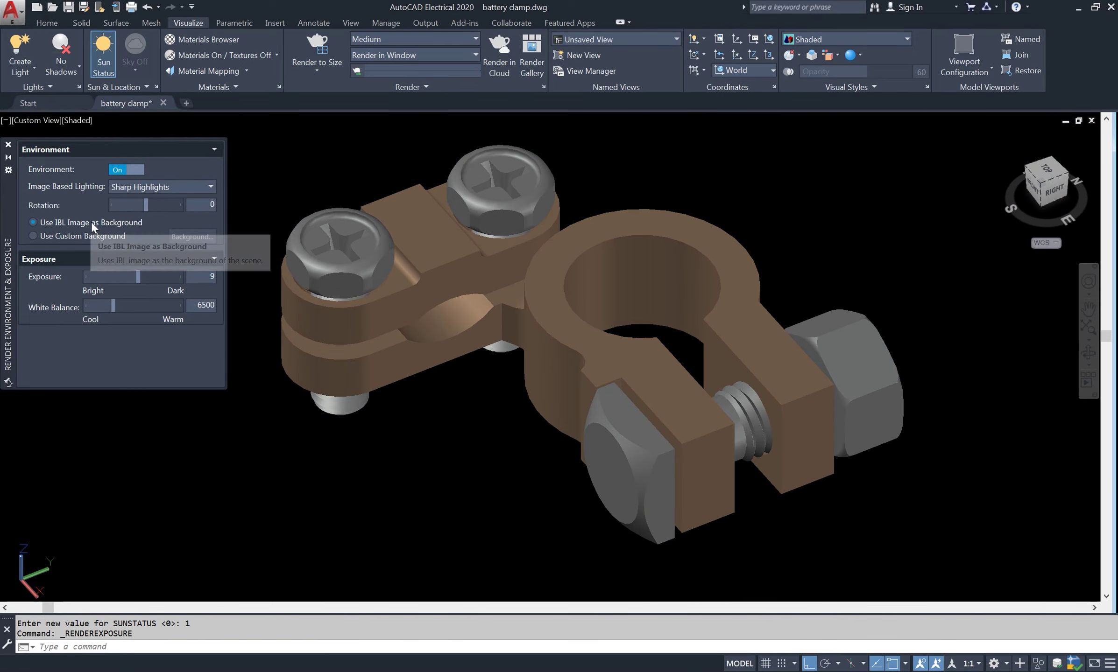
left_click(34, 235)
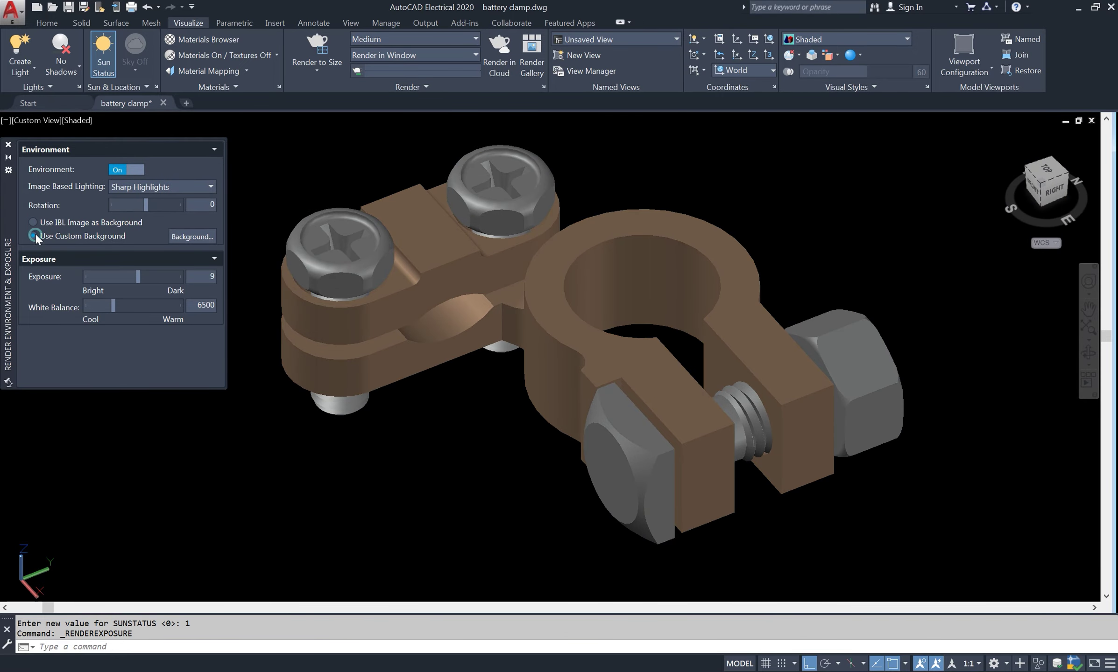
Set the render background to Solid using light grey index colour 254
left_click(192, 236)
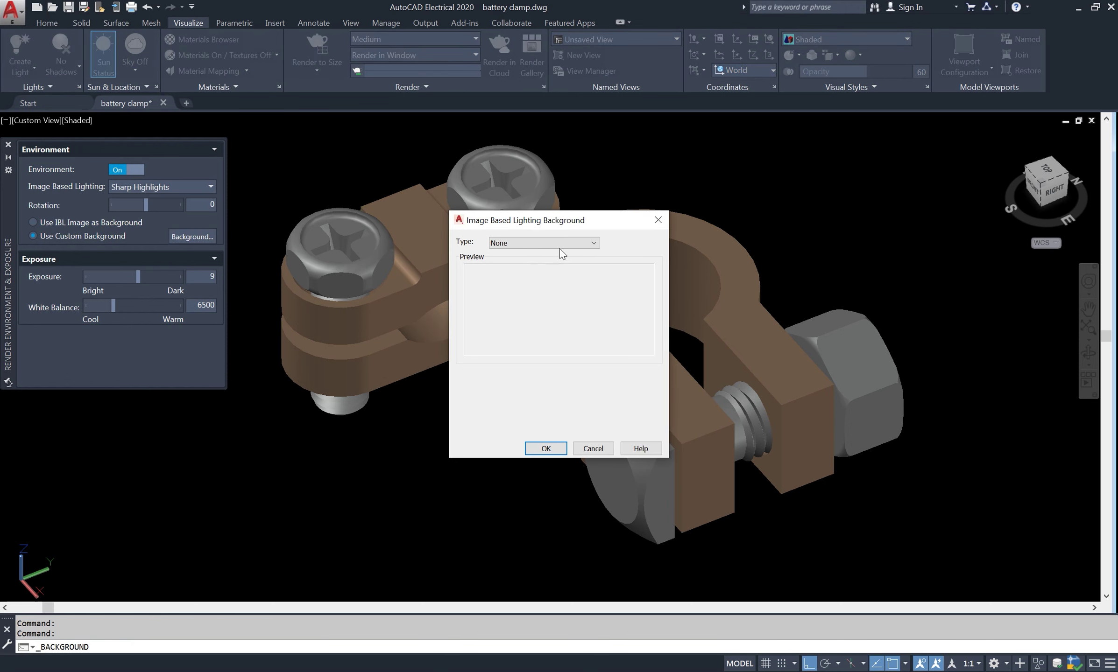
left_click(566, 244)
left_click(545, 266)
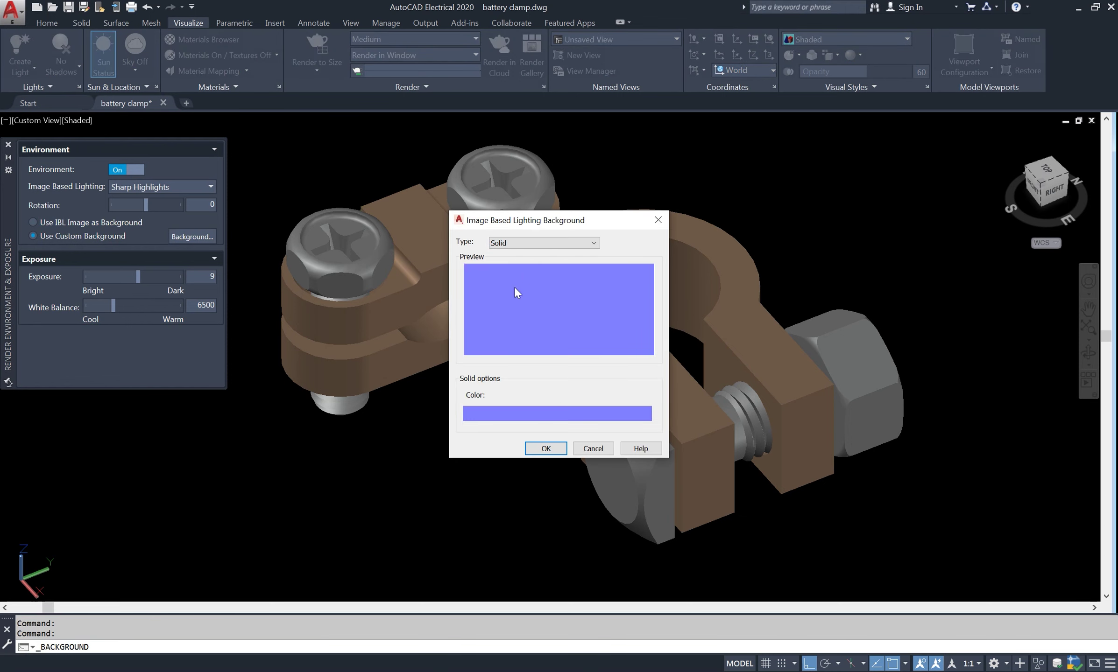
left_click(565, 412)
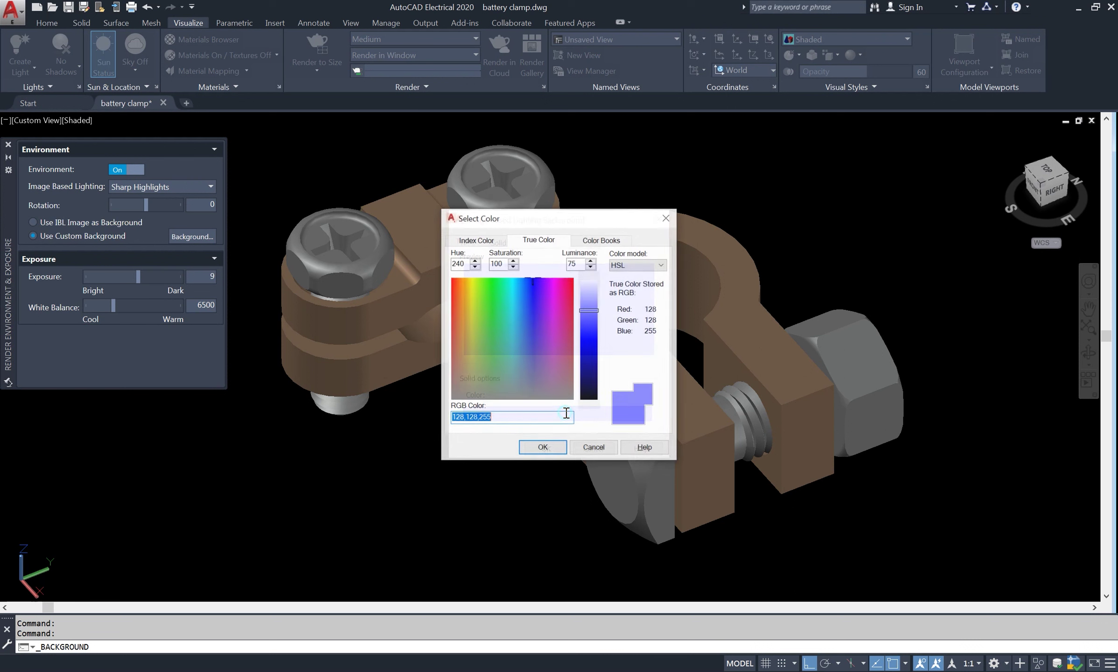
left_click(477, 360)
left_click(482, 387)
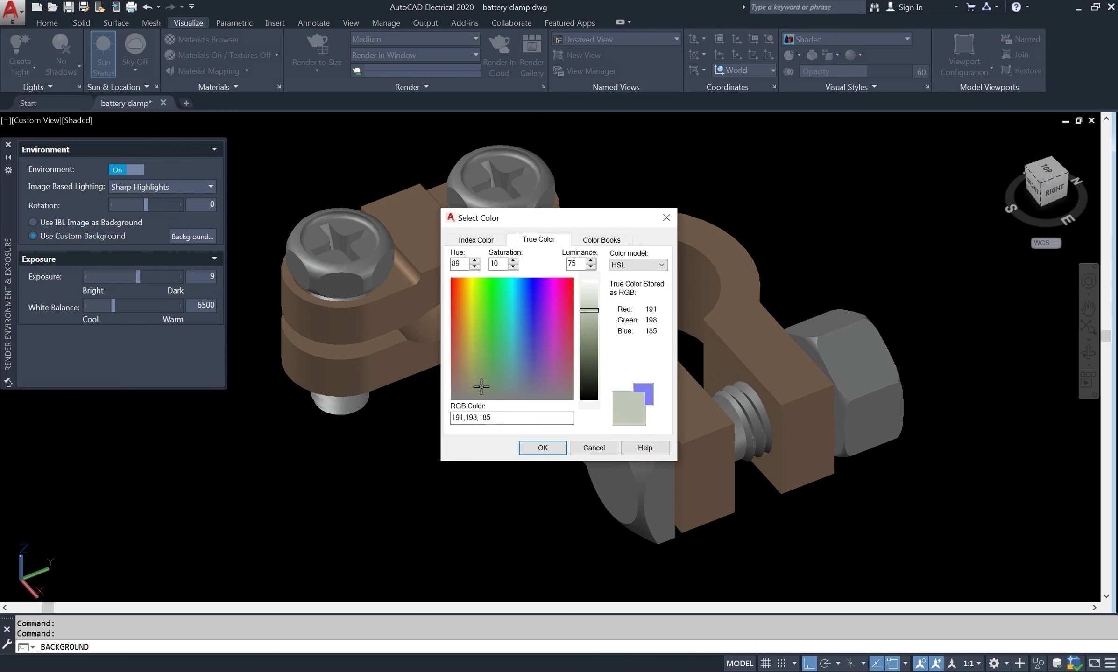
left_click(484, 246)
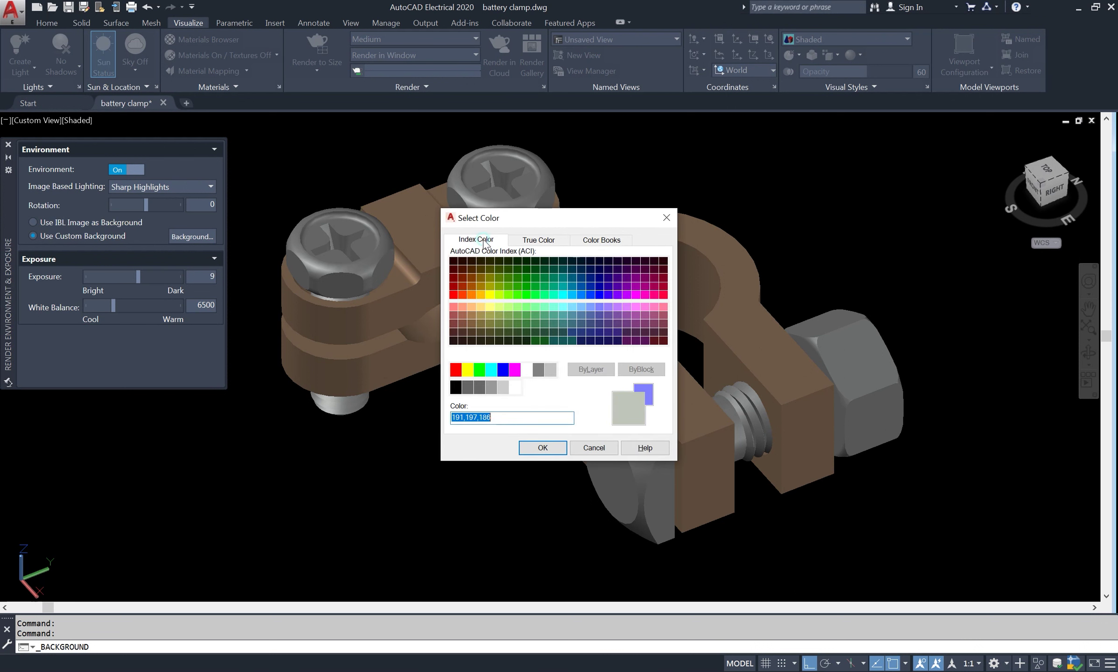
left_click(491, 388)
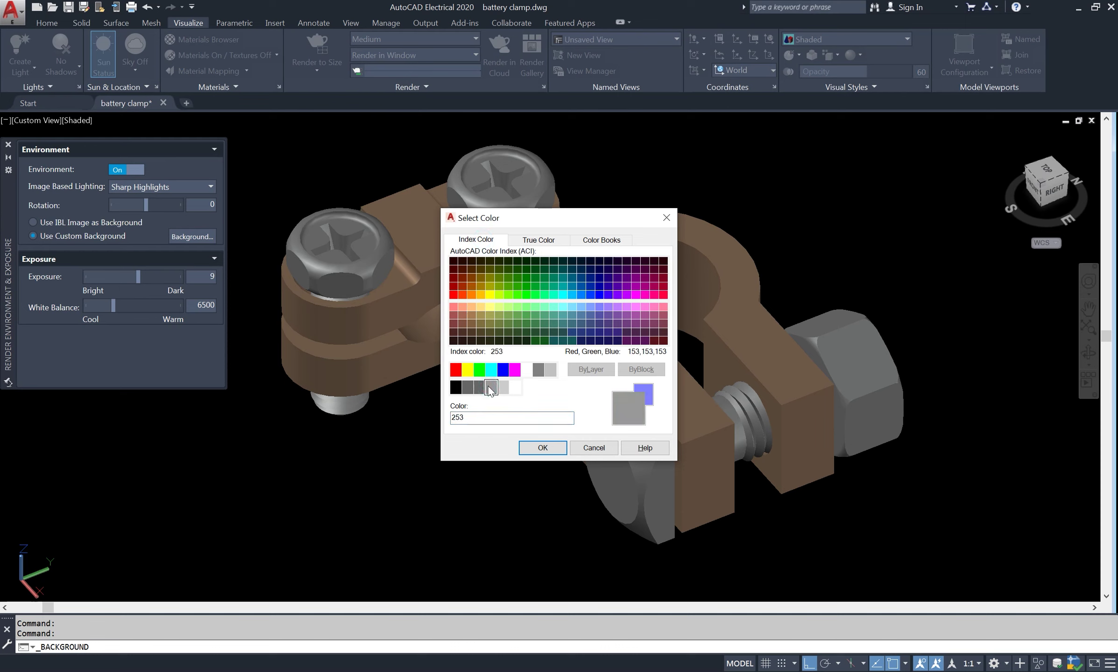
left_click(502, 389)
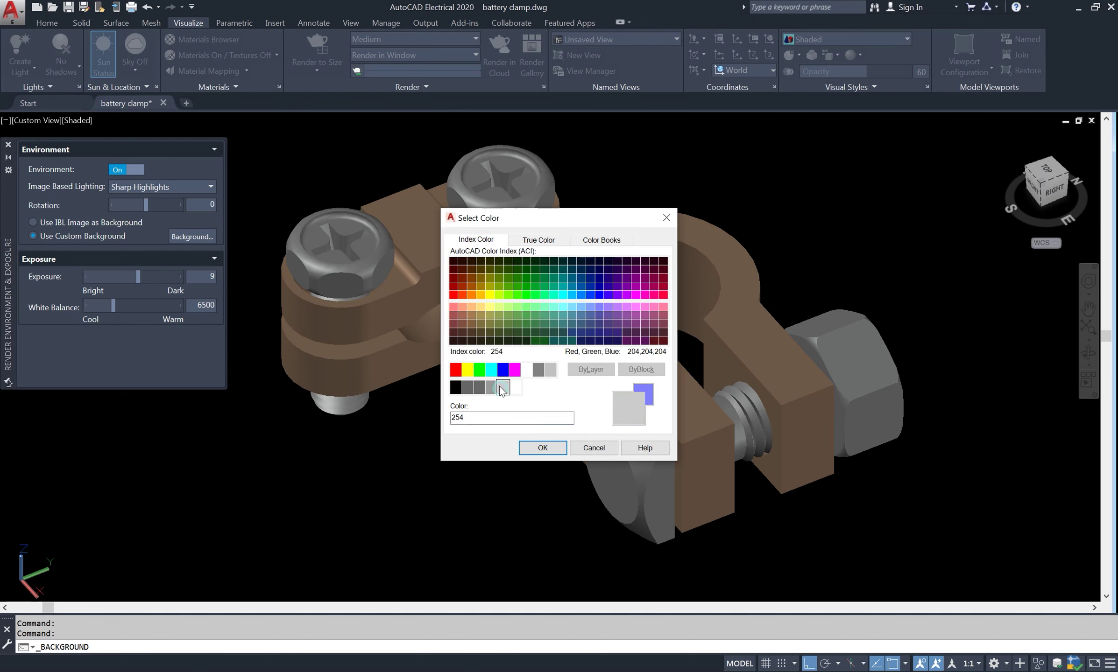
left_click(543, 448)
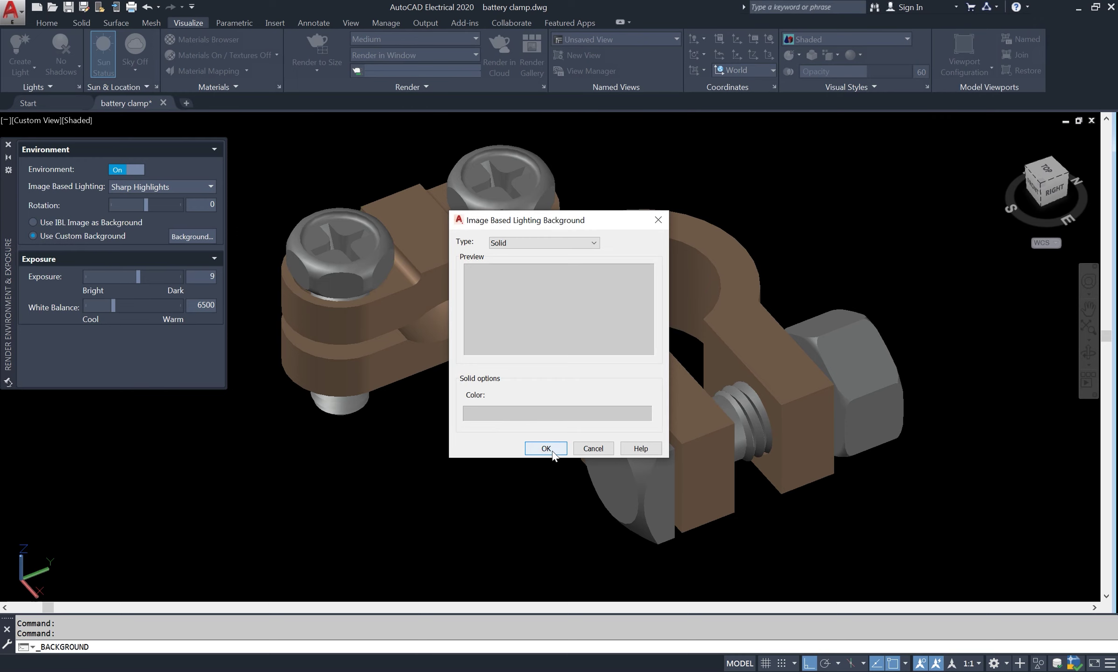
left_click(545, 448)
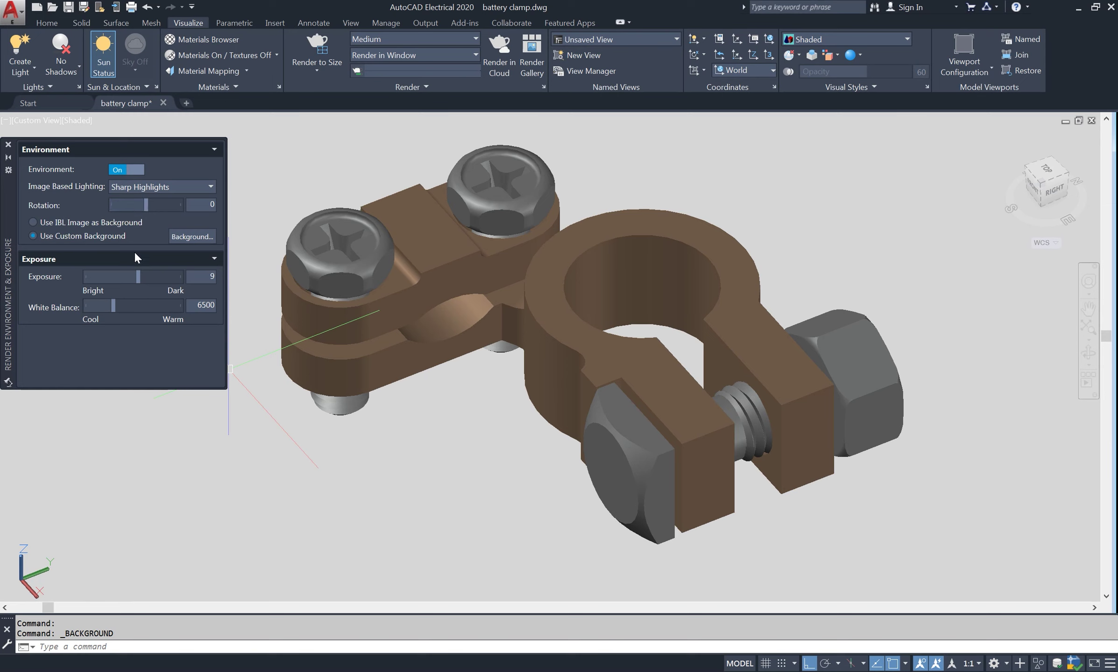
mouse_move(138, 276)
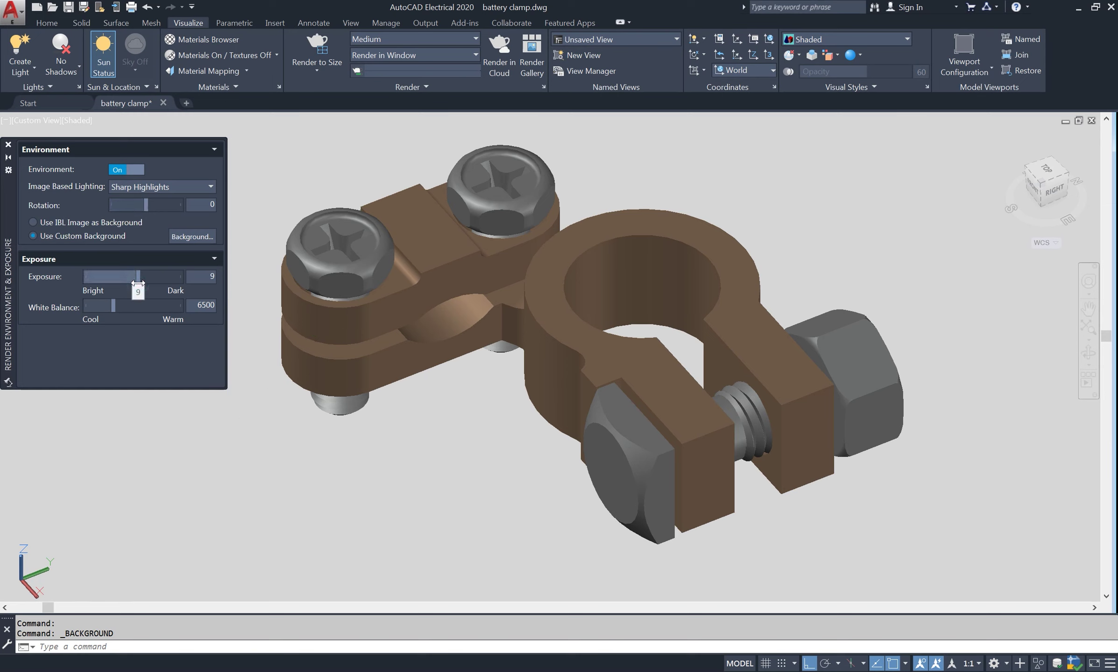
Lower render exposure from 9 to 8.3 and close the Render Environment & Exposure palette
left_click_drag(138, 283, 137, 283)
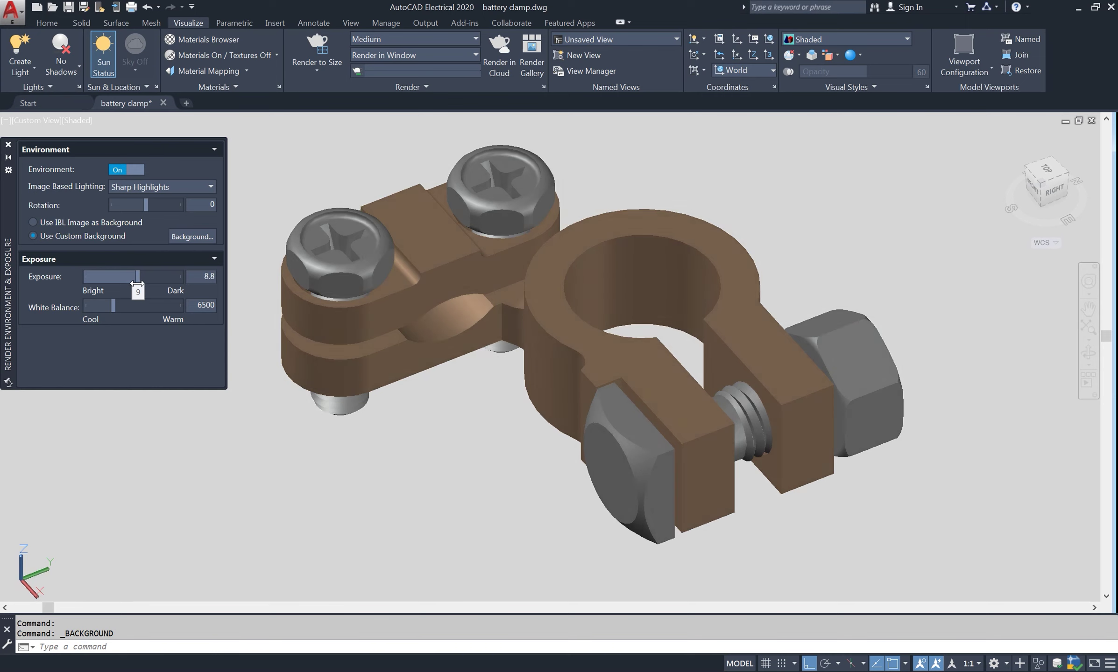
left_click_drag(137, 283, 136, 283)
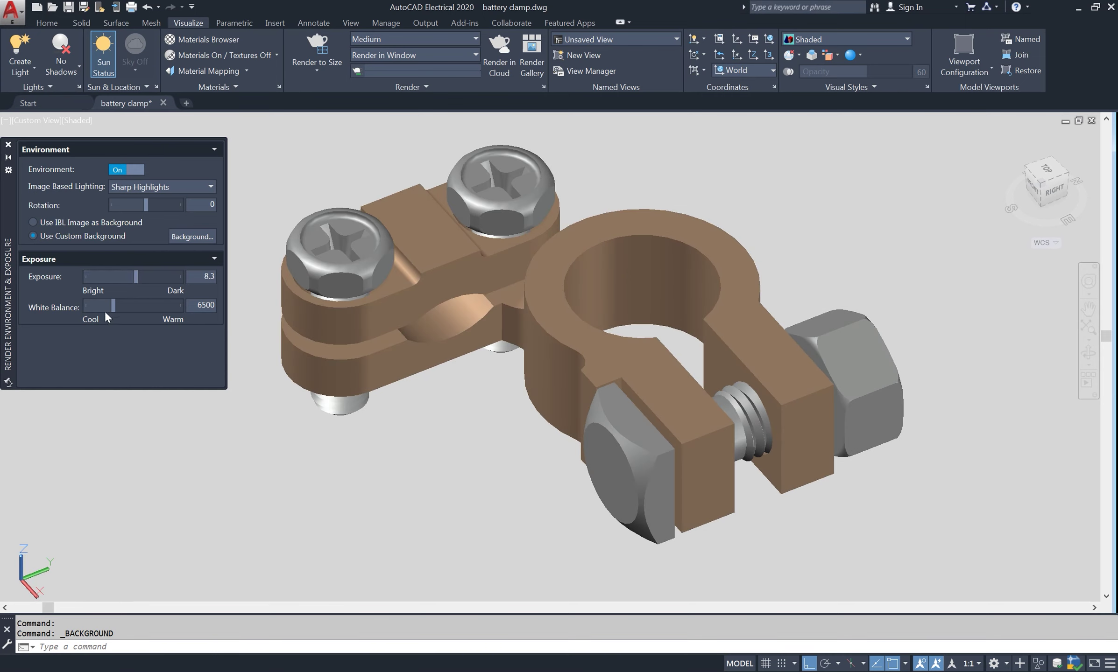
left_click(8, 145)
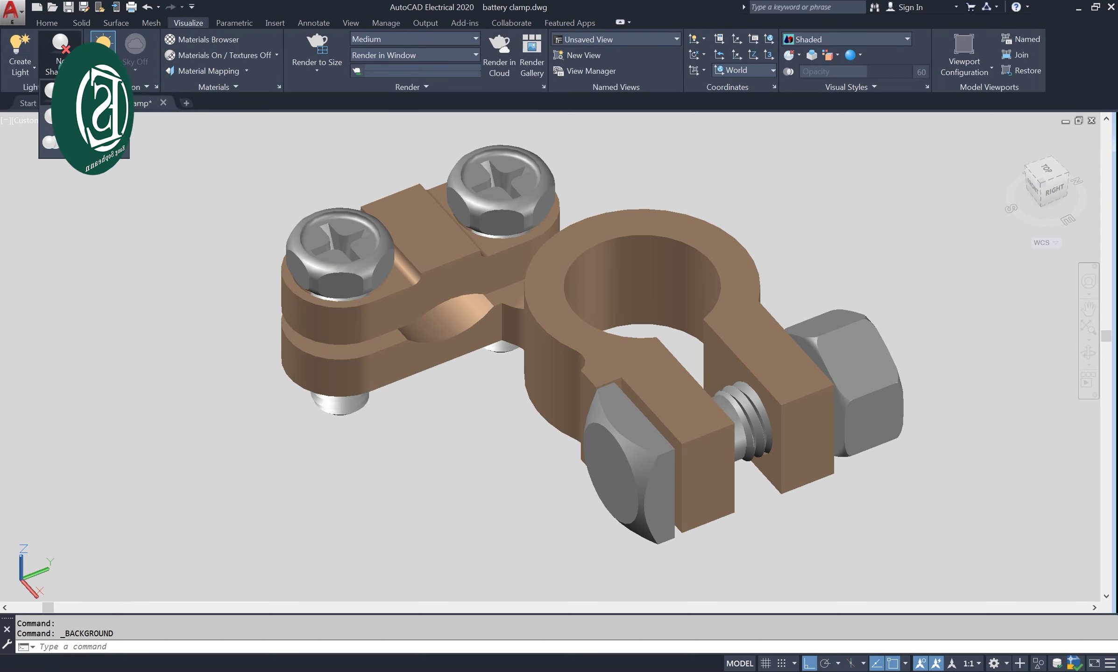
Switch the viewport to Full Shadows and render the clamp at 1280 x 720 px HDTV
left_click(61, 70)
left_click(65, 142)
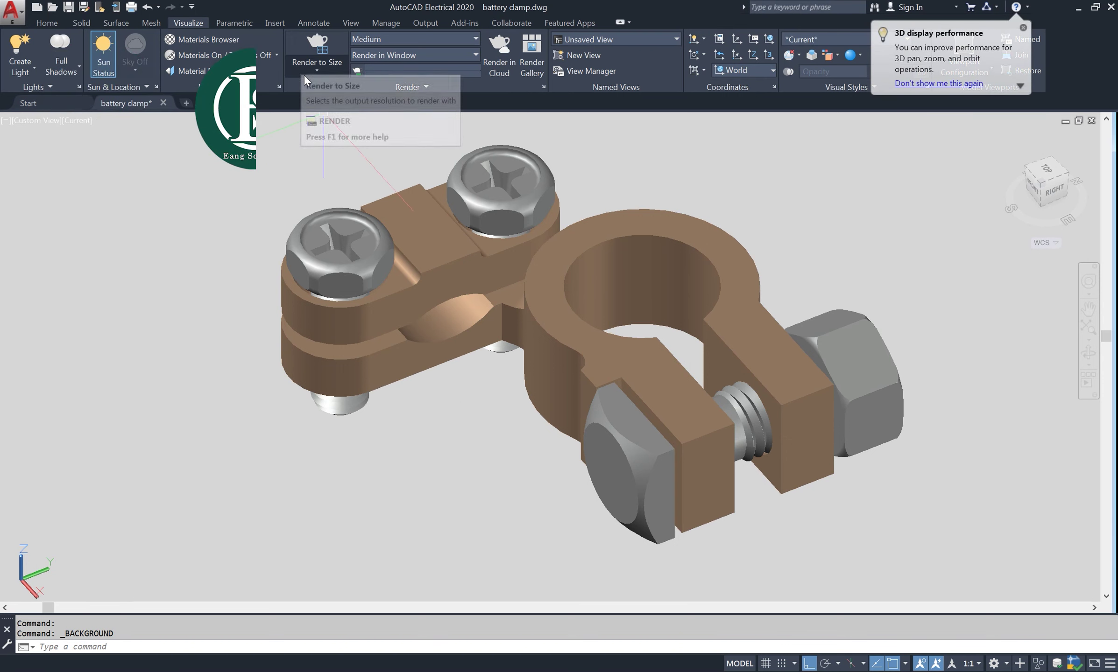
left_click(317, 68)
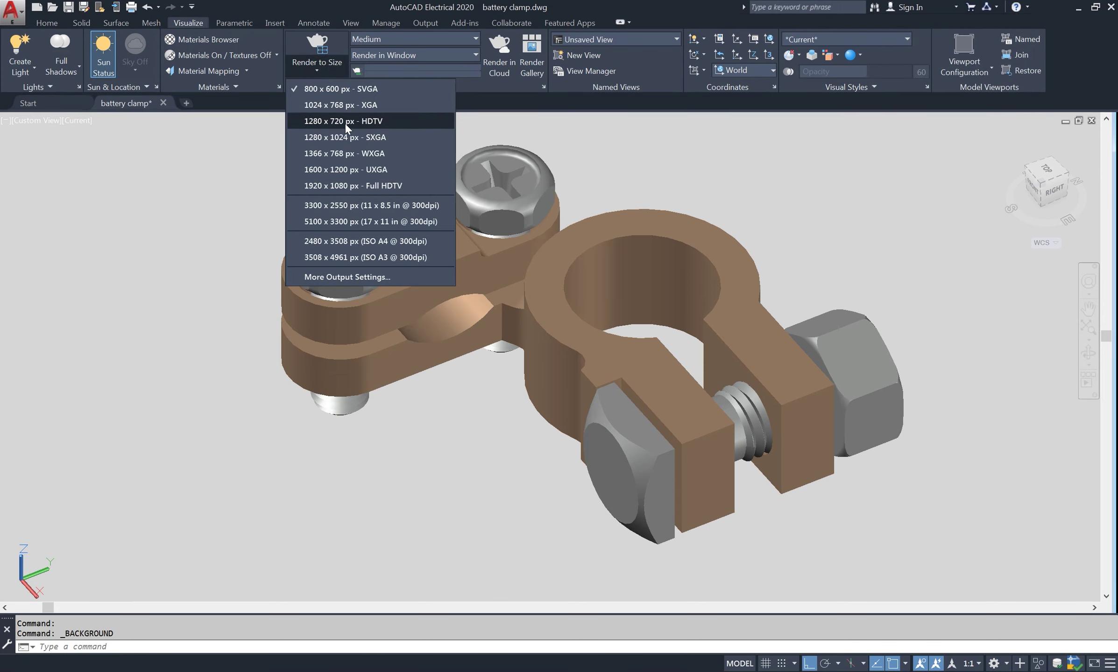
left_click(345, 122)
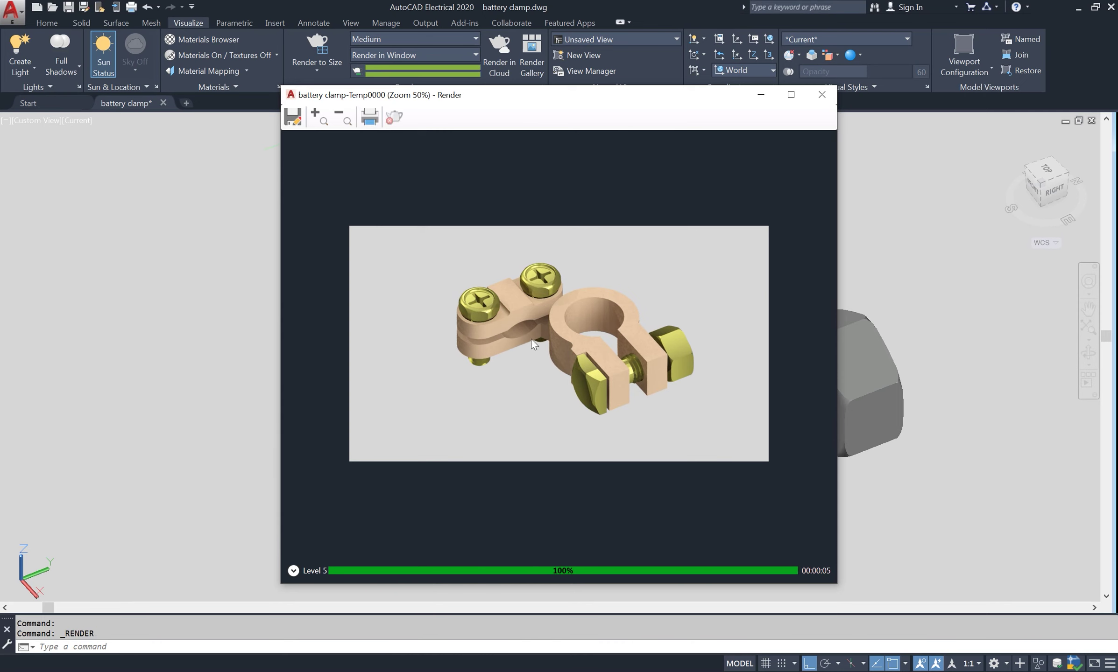
Close the first render, zoom closer on the clamp with the navigation wheel, and render to size again
scroll(577, 354, "up", 1)
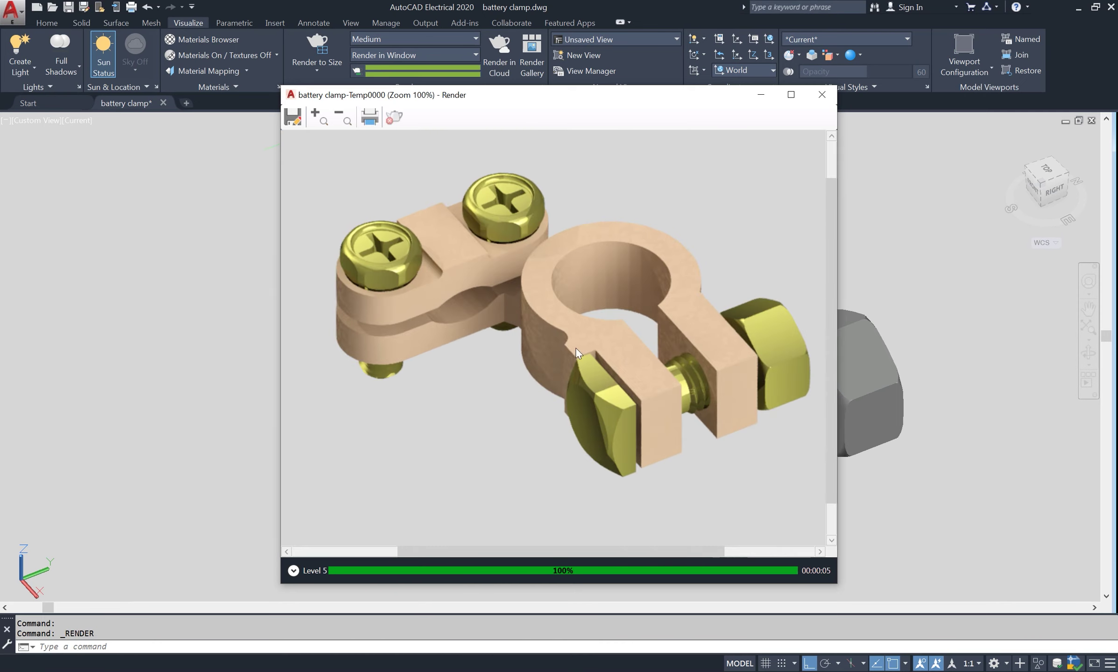
left_click(823, 95)
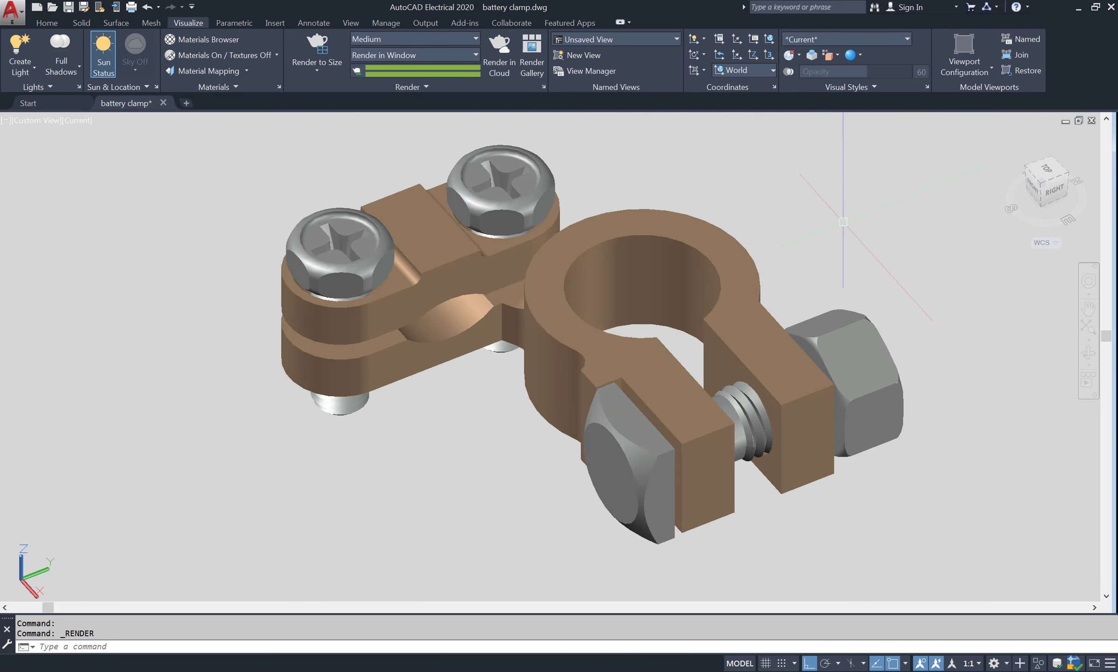
left_click(1087, 280)
left_click_drag(557, 268, 560, 265)
left_click(562, 269)
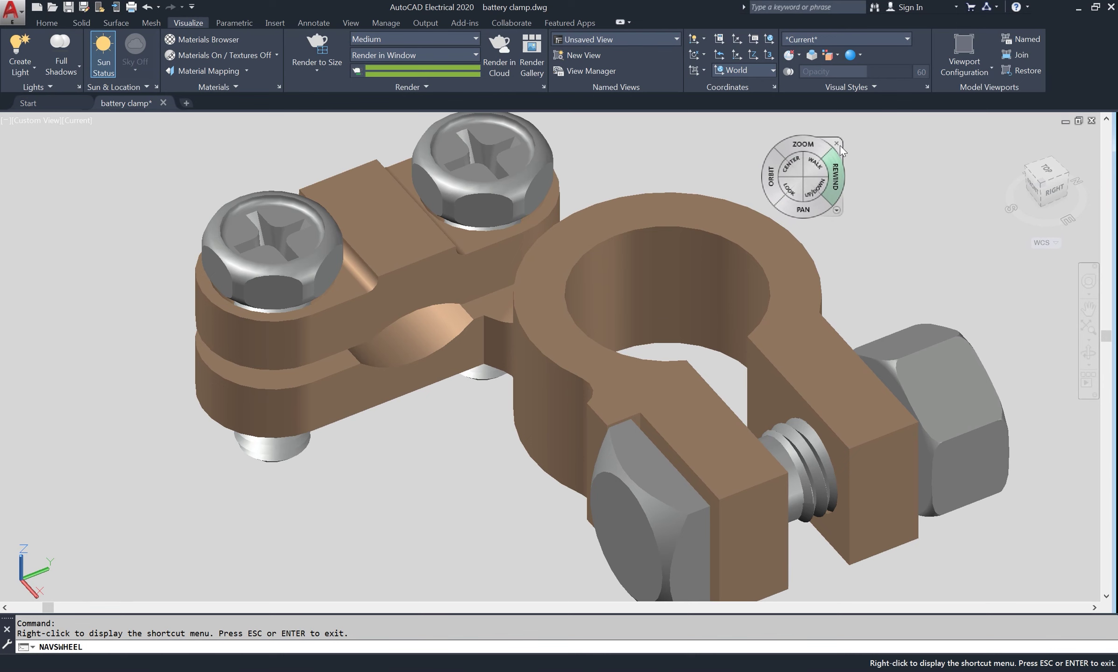
left_click(836, 143)
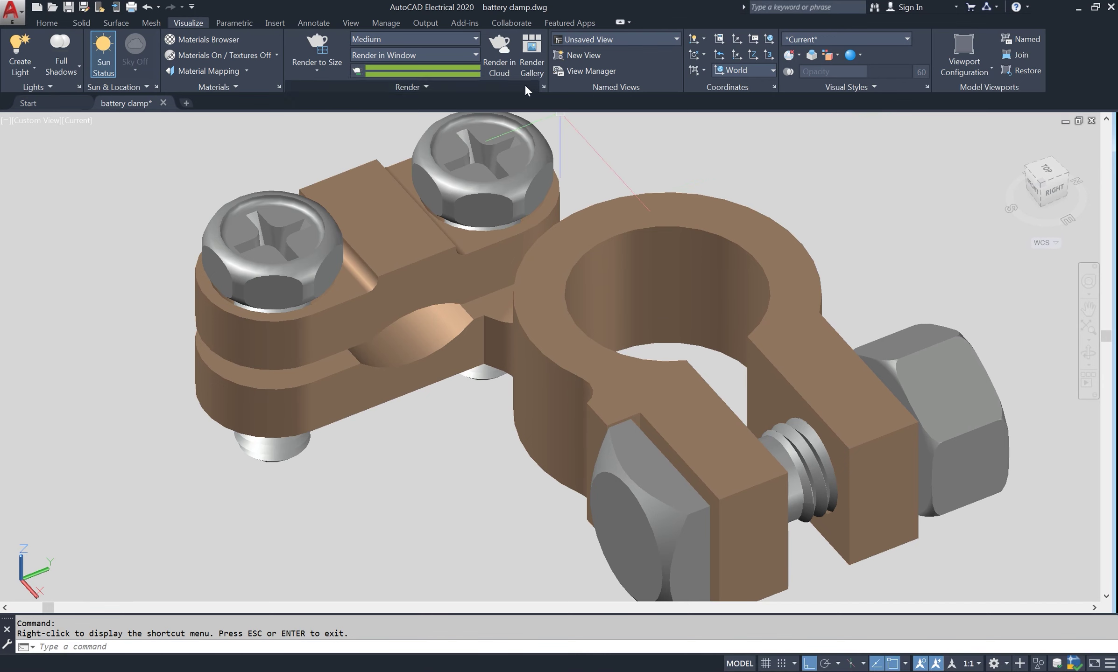
left_click(324, 43)
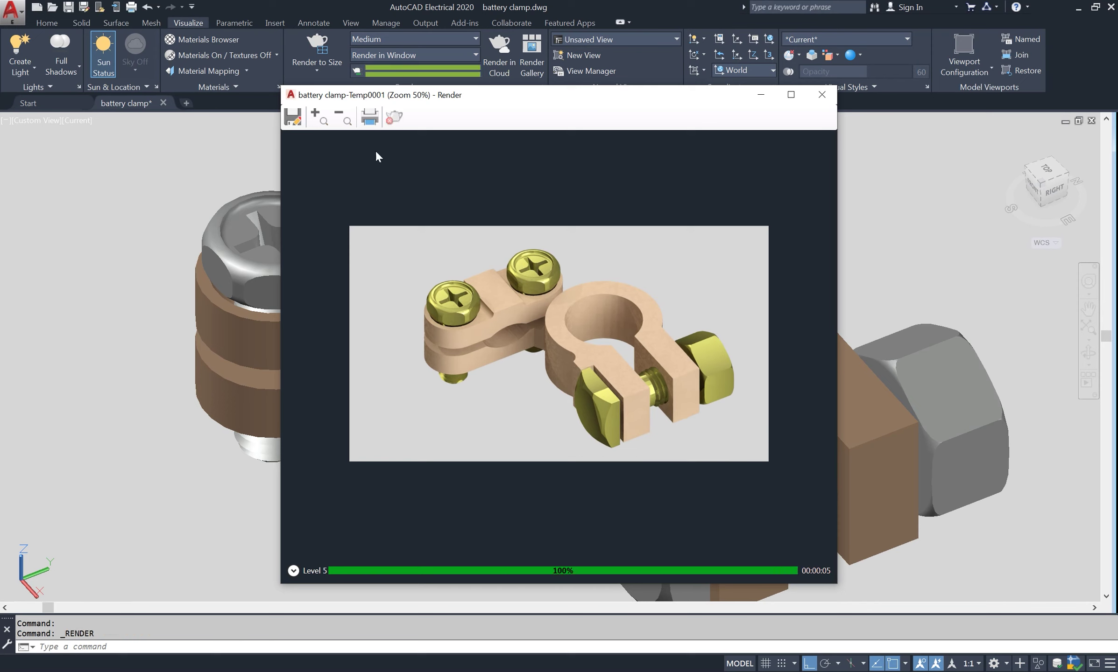
Maximize the Render window and zoom in to inspect the finished render
left_click(790, 95)
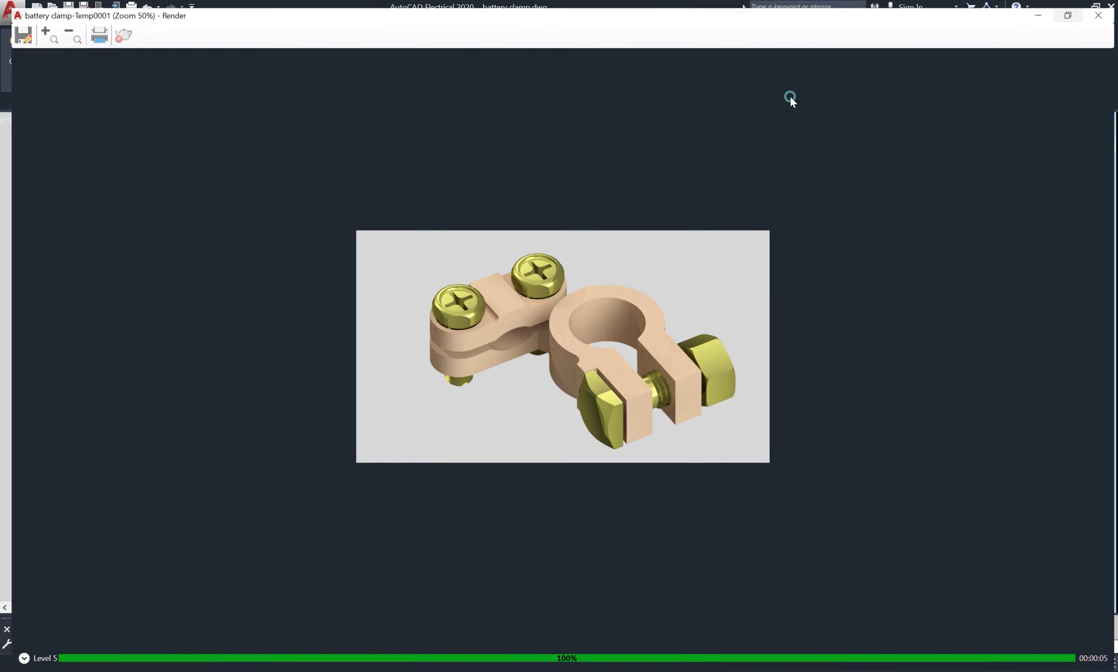
scroll(588, 336, "up", 1)
scroll(592, 335, "up", 1)
scroll(592, 335, "down", 1)
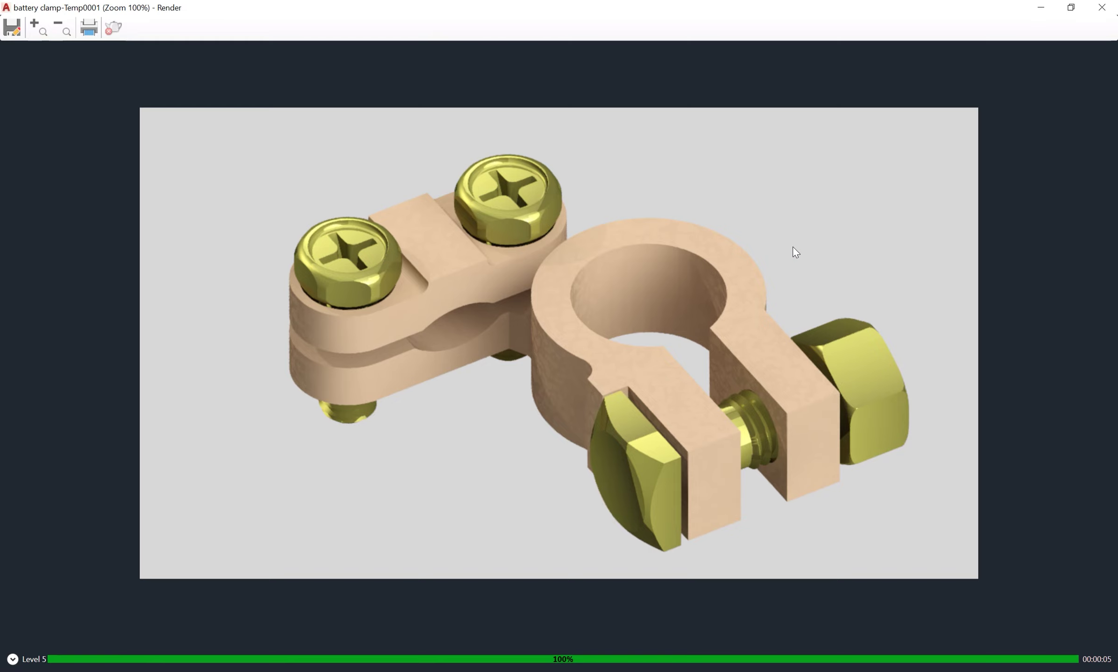
Restore the Render window and move it to the upper left of the screen
left_click(1071, 7)
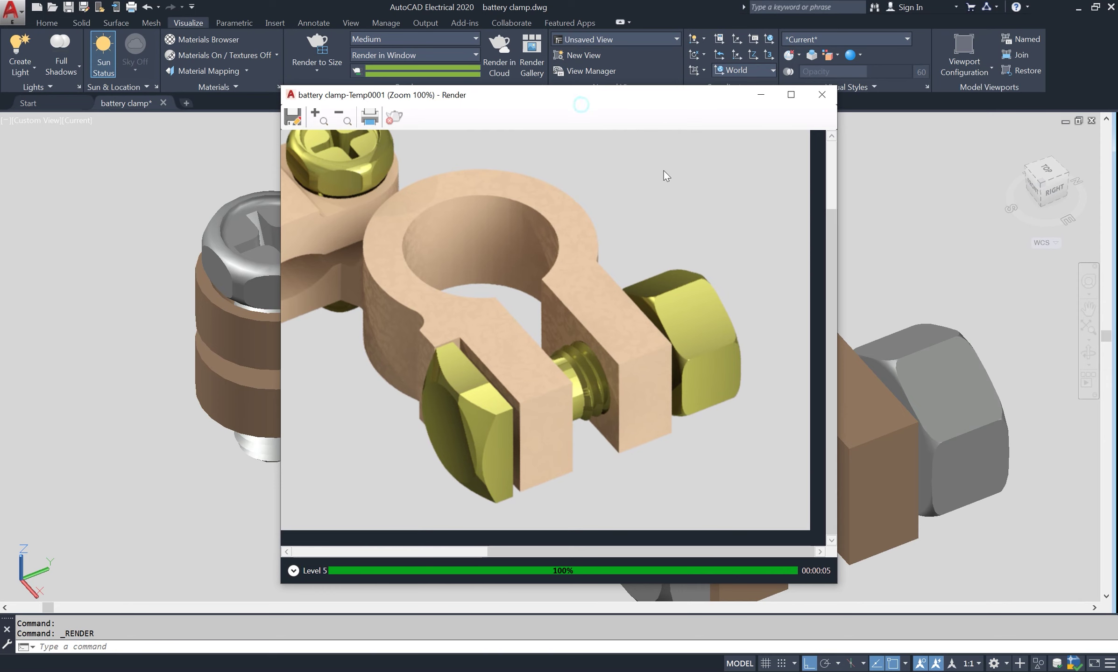
scroll(581, 337, "down", 1)
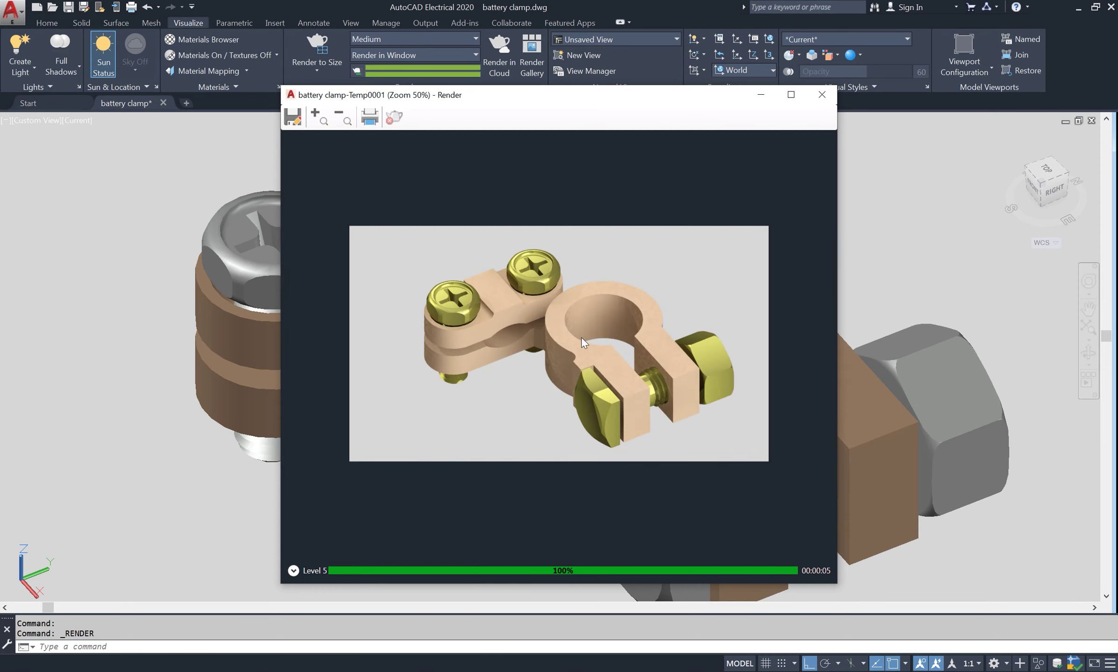
scroll(581, 338, "up", 1)
scroll(582, 338, "down", 1)
left_click_drag(550, 95, 462, 91)
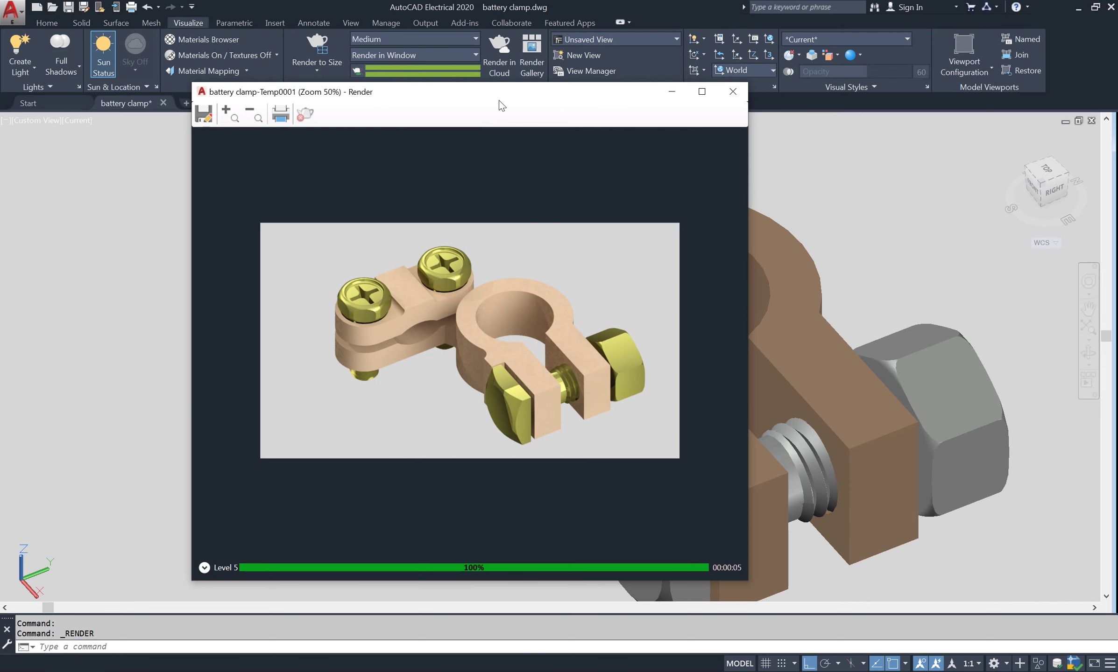
mouse_move(499, 96)
left_mouse_down()
mouse_move(346, 45)
mouse_move(306, 44)
left_mouse_up()
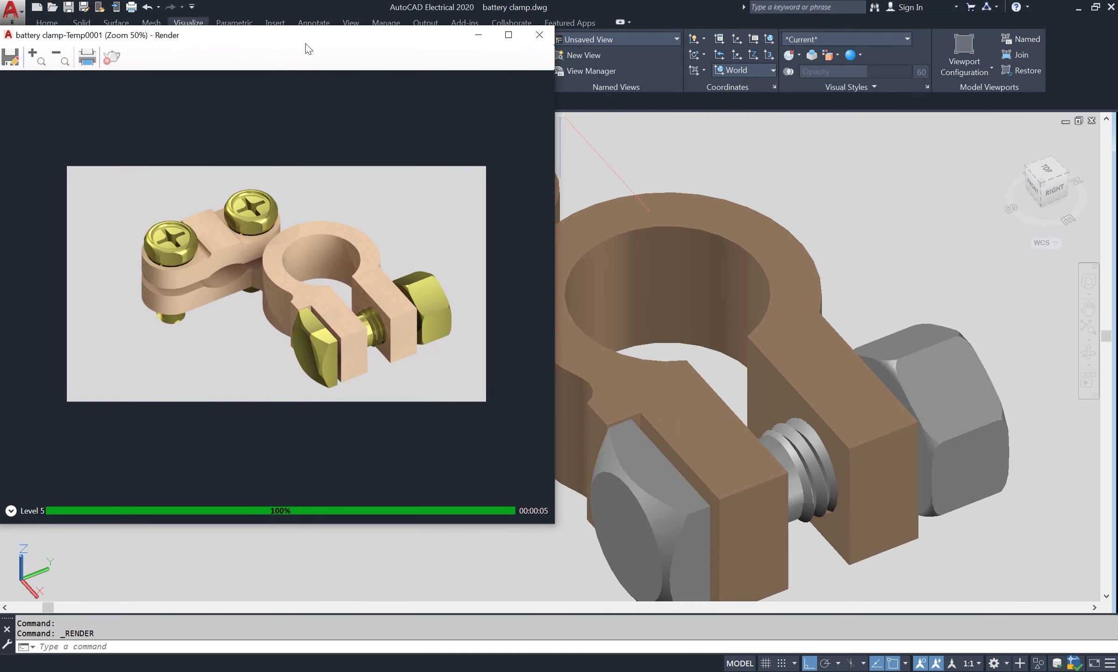
scroll(319, 196, "up", 1)
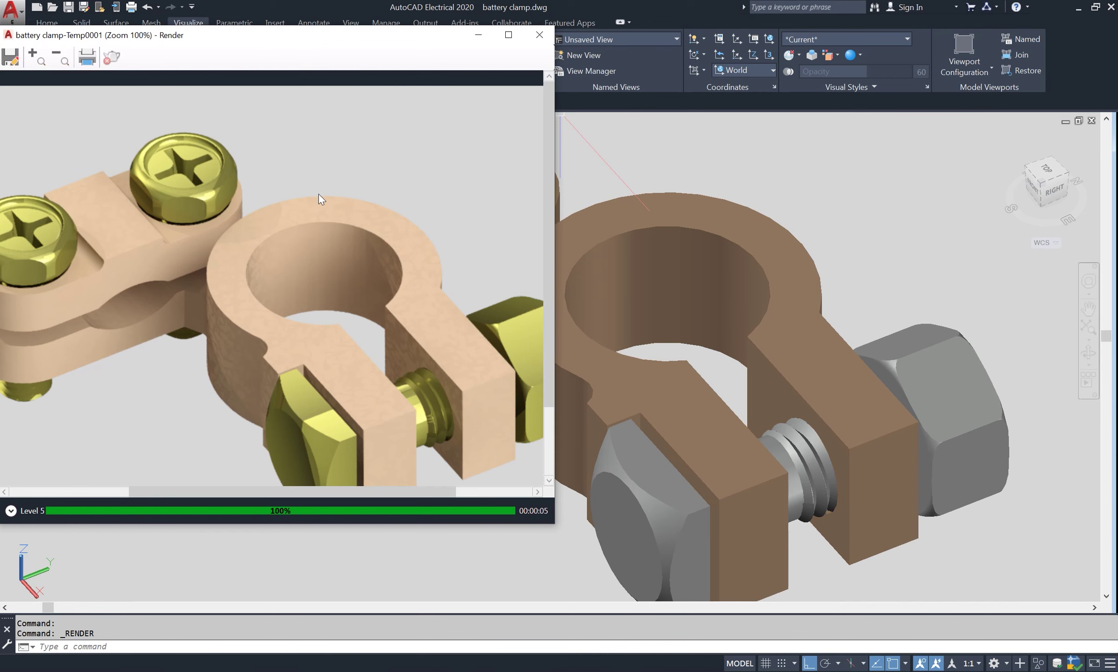
scroll(319, 198, "down", 1)
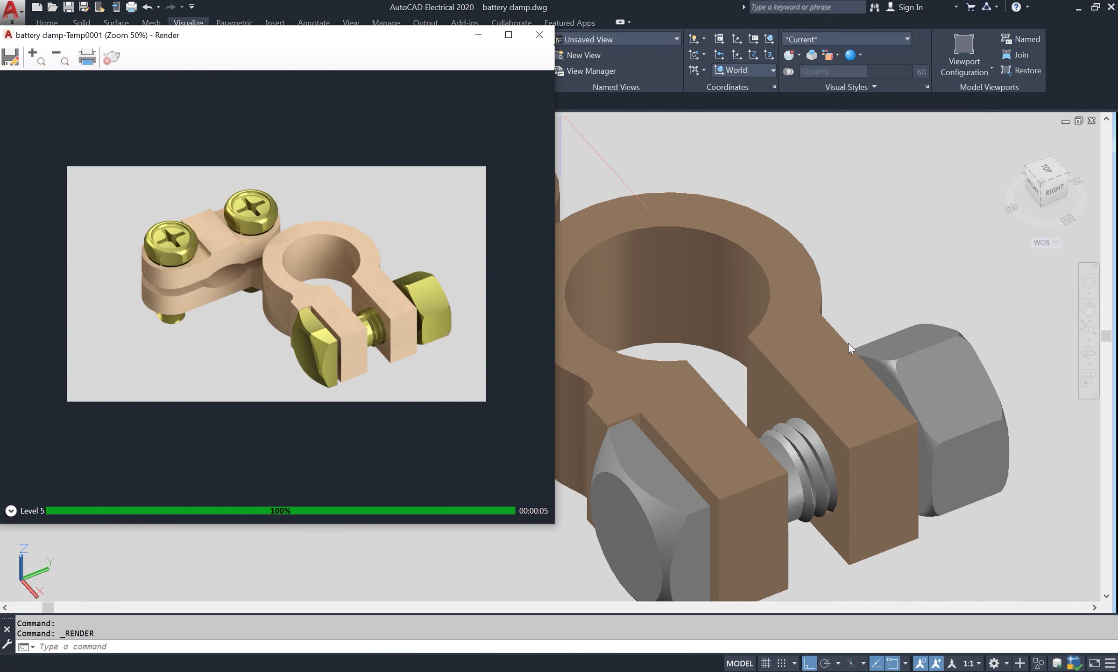
Pan the clamp model right and down, then shrink the Render window and nudge it down beside the model
left_click(877, 322)
scroll(885, 300, "down", 2)
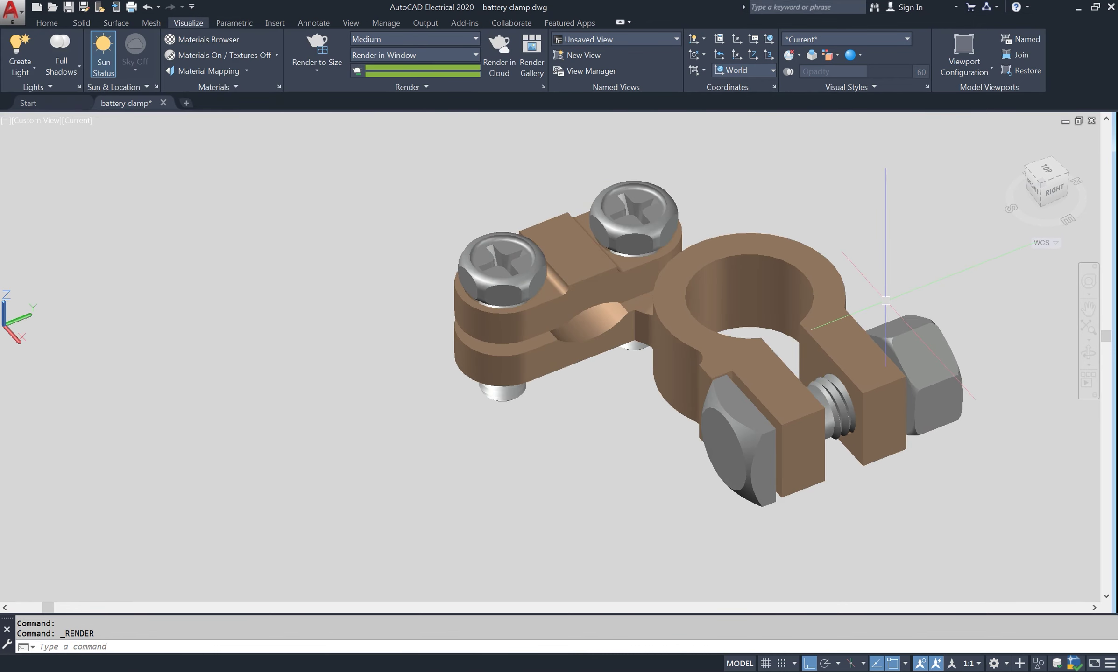
middle_click_drag(886, 300, 940, 314)
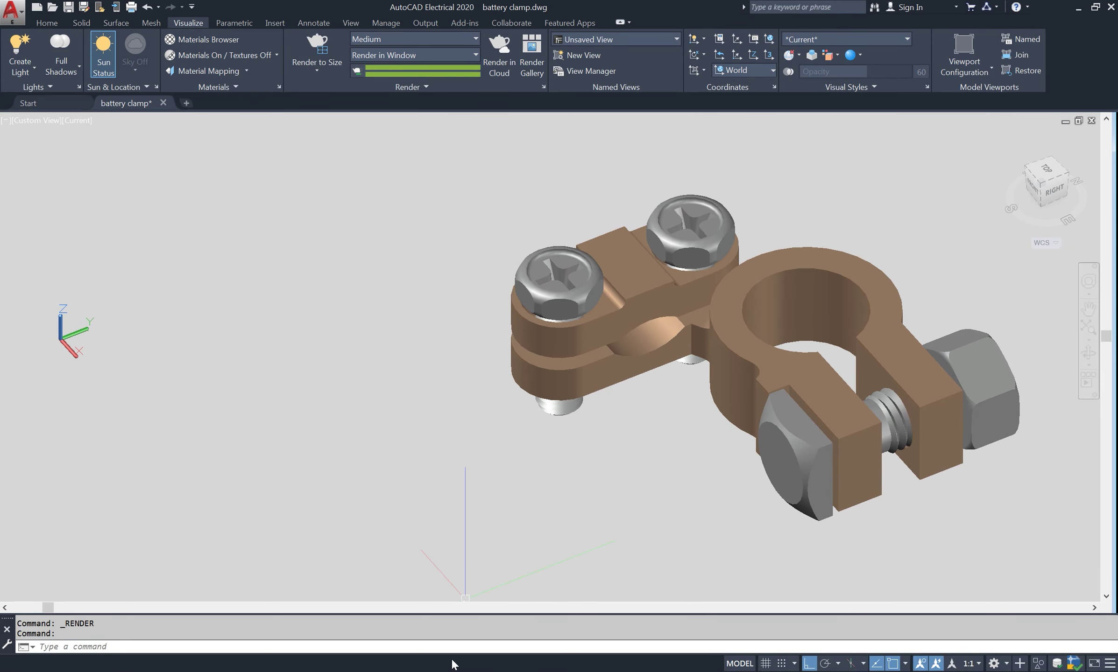
left_click(458, 629)
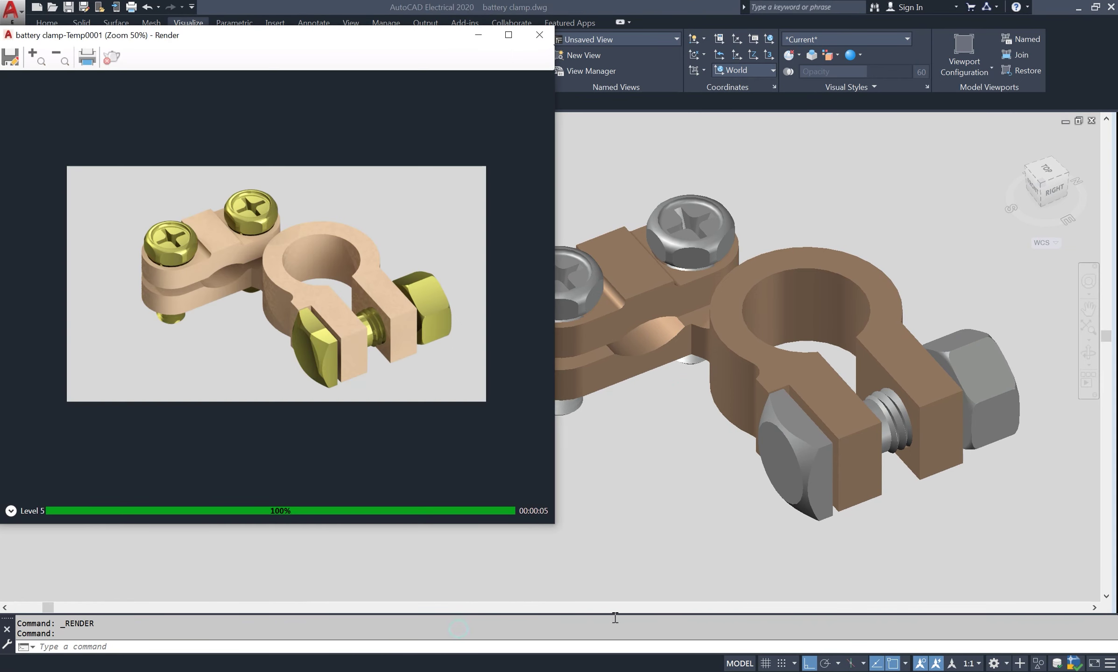
scroll(417, 354, "up", 1)
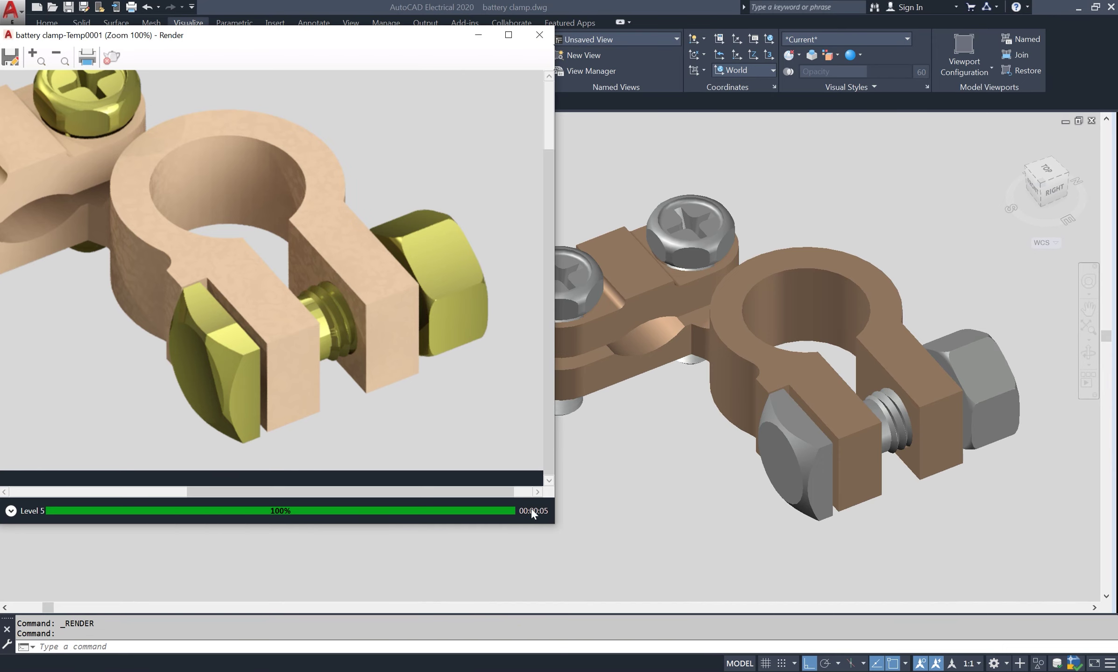
mouse_move(555, 527)
left_mouse_down()
mouse_move(540, 494)
mouse_move(493, 481)
left_mouse_up()
scroll(411, 415, "down", 1)
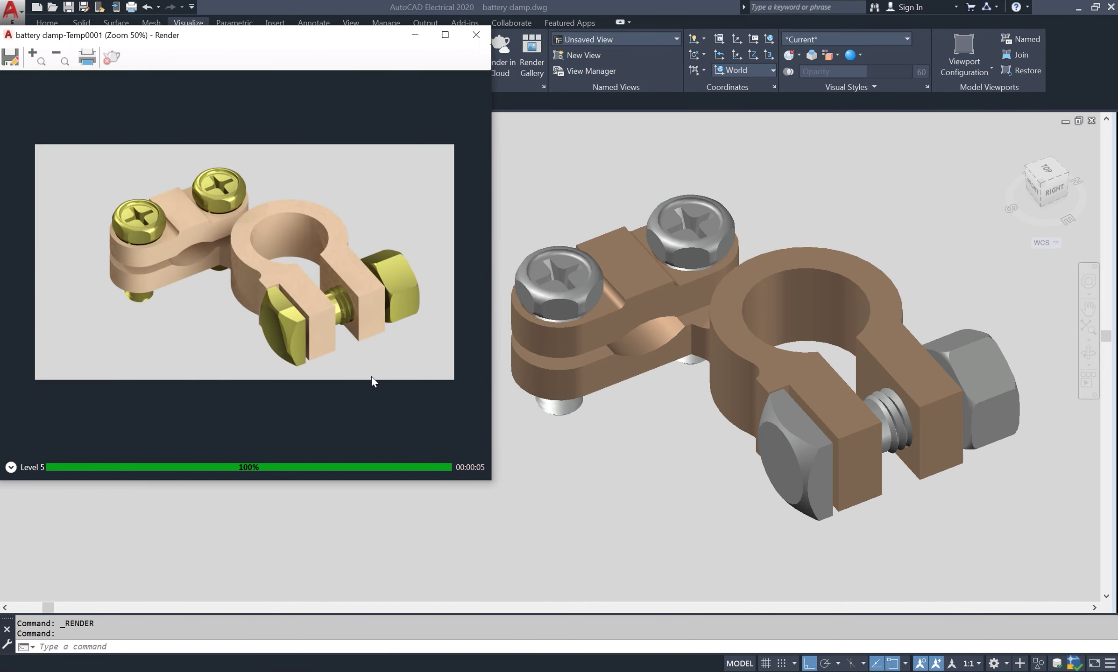
left_click_drag(264, 38, 266, 137)
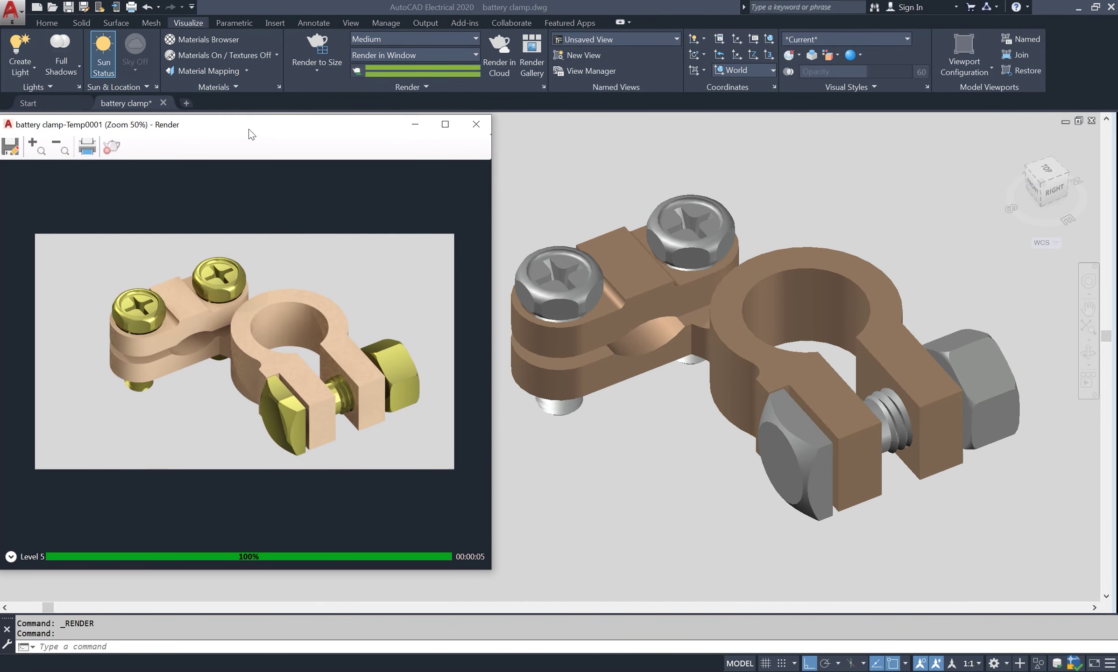